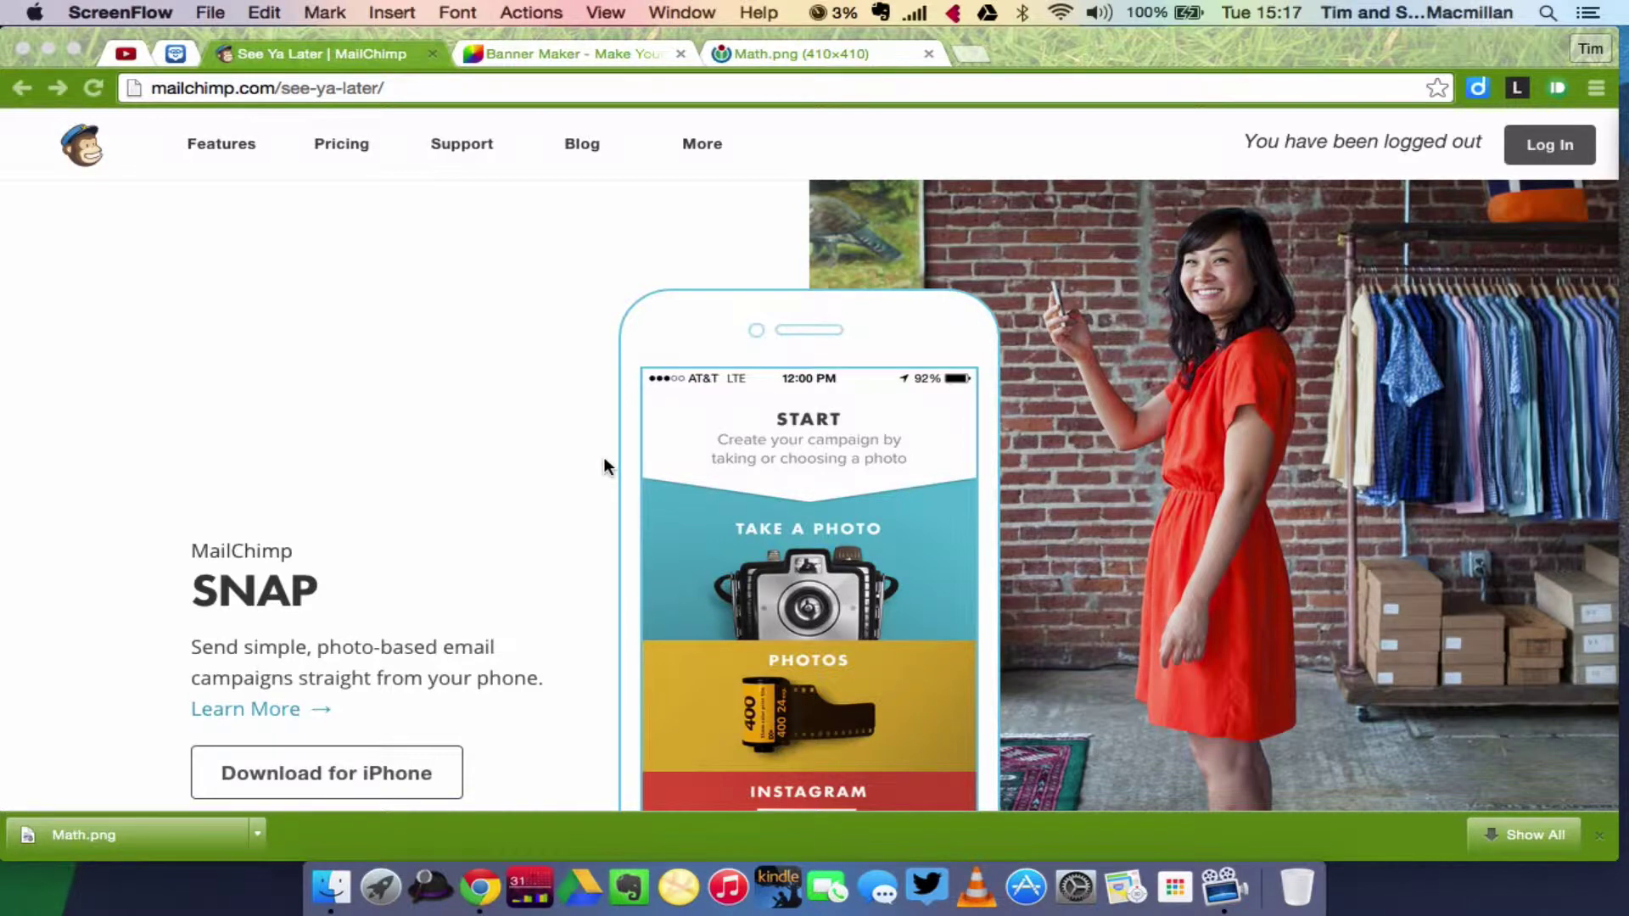
Sign in to MailChimp with the saved browser credentials to reach the dashboard
{"action": "left_click", "coordinate": [1544, 163]}
{"action": "left_click", "coordinate": [1546, 161]}
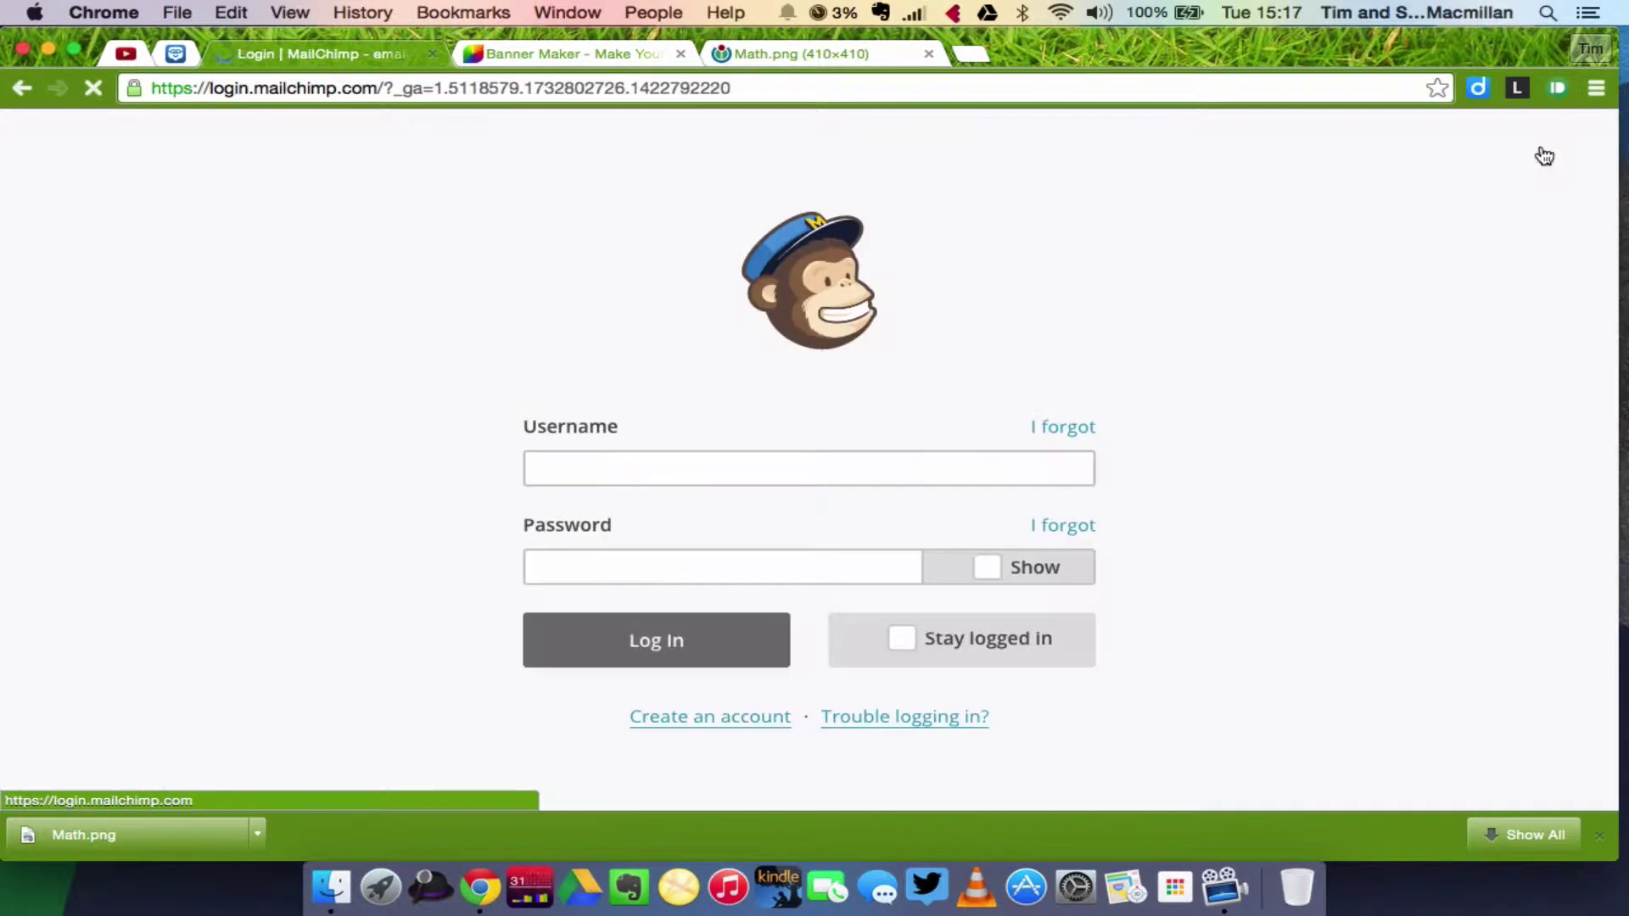
{"action": "left_click", "coordinate": [666, 645]}
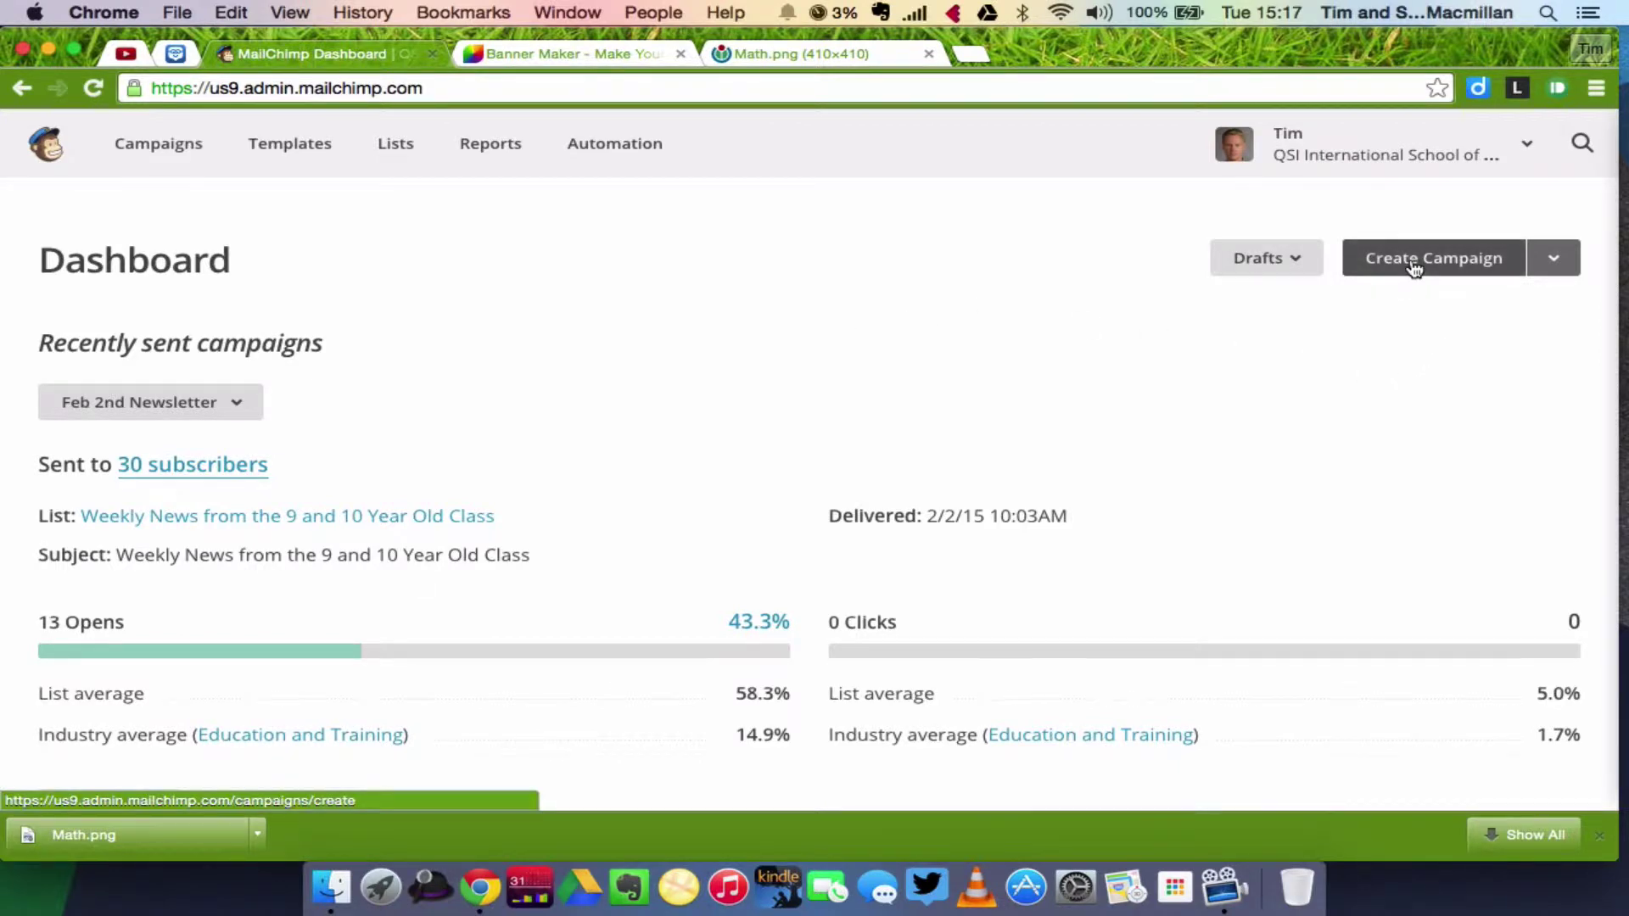
Create a Regular ol' Campaign sent to the entire Weekly News list
{"action": "left_click", "coordinate": [1459, 268]}
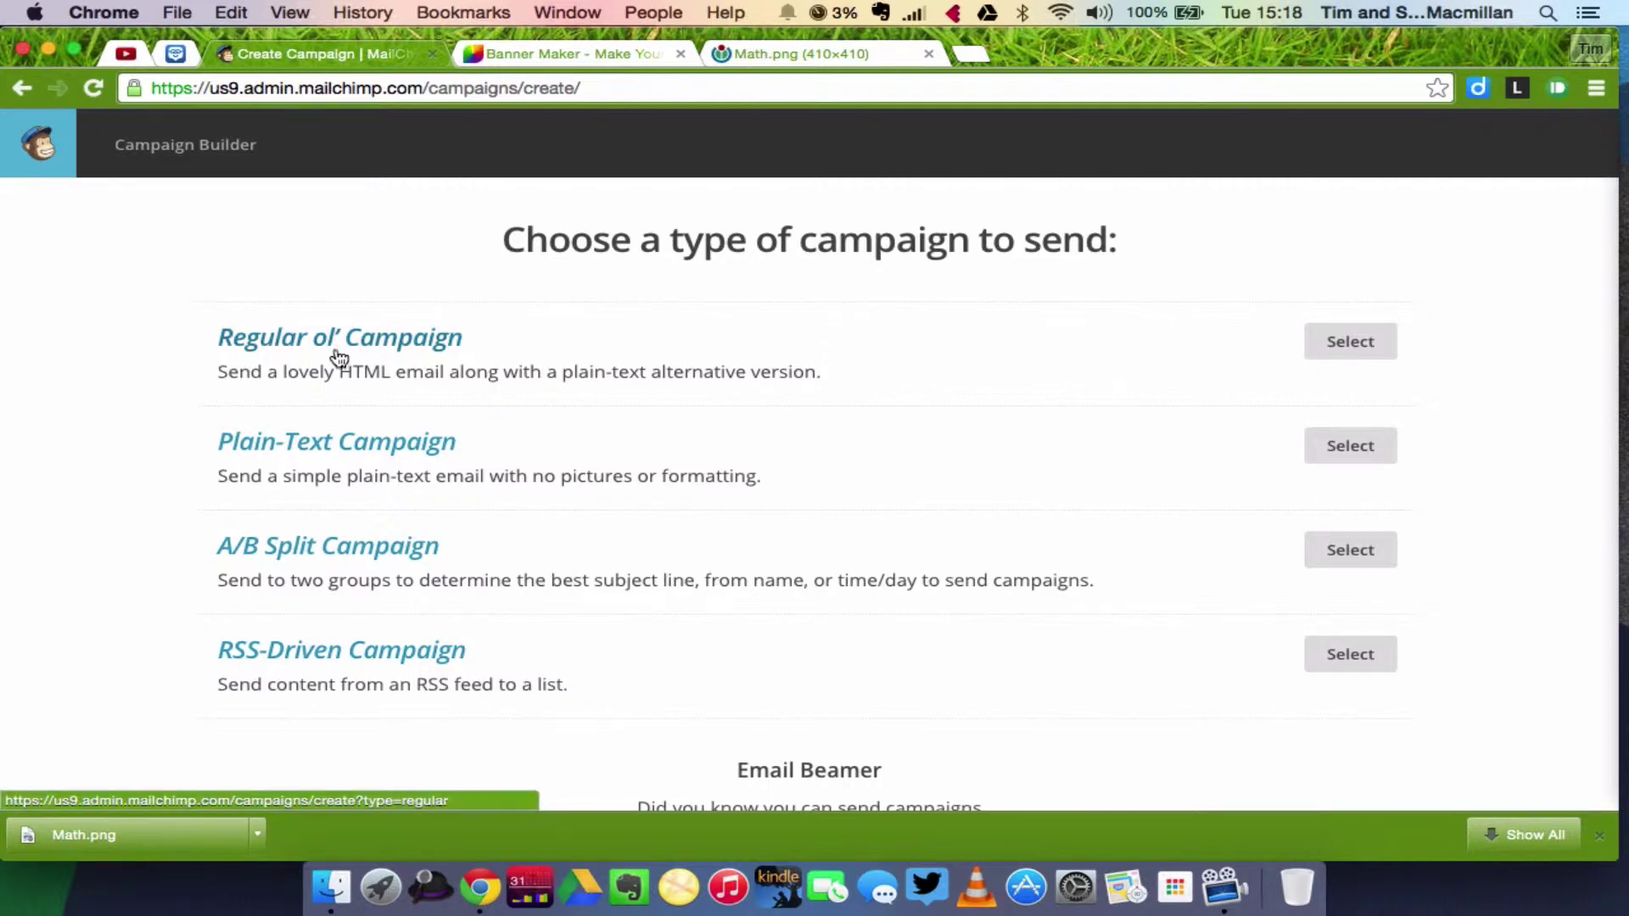
{"action": "left_click", "coordinate": [1348, 349]}
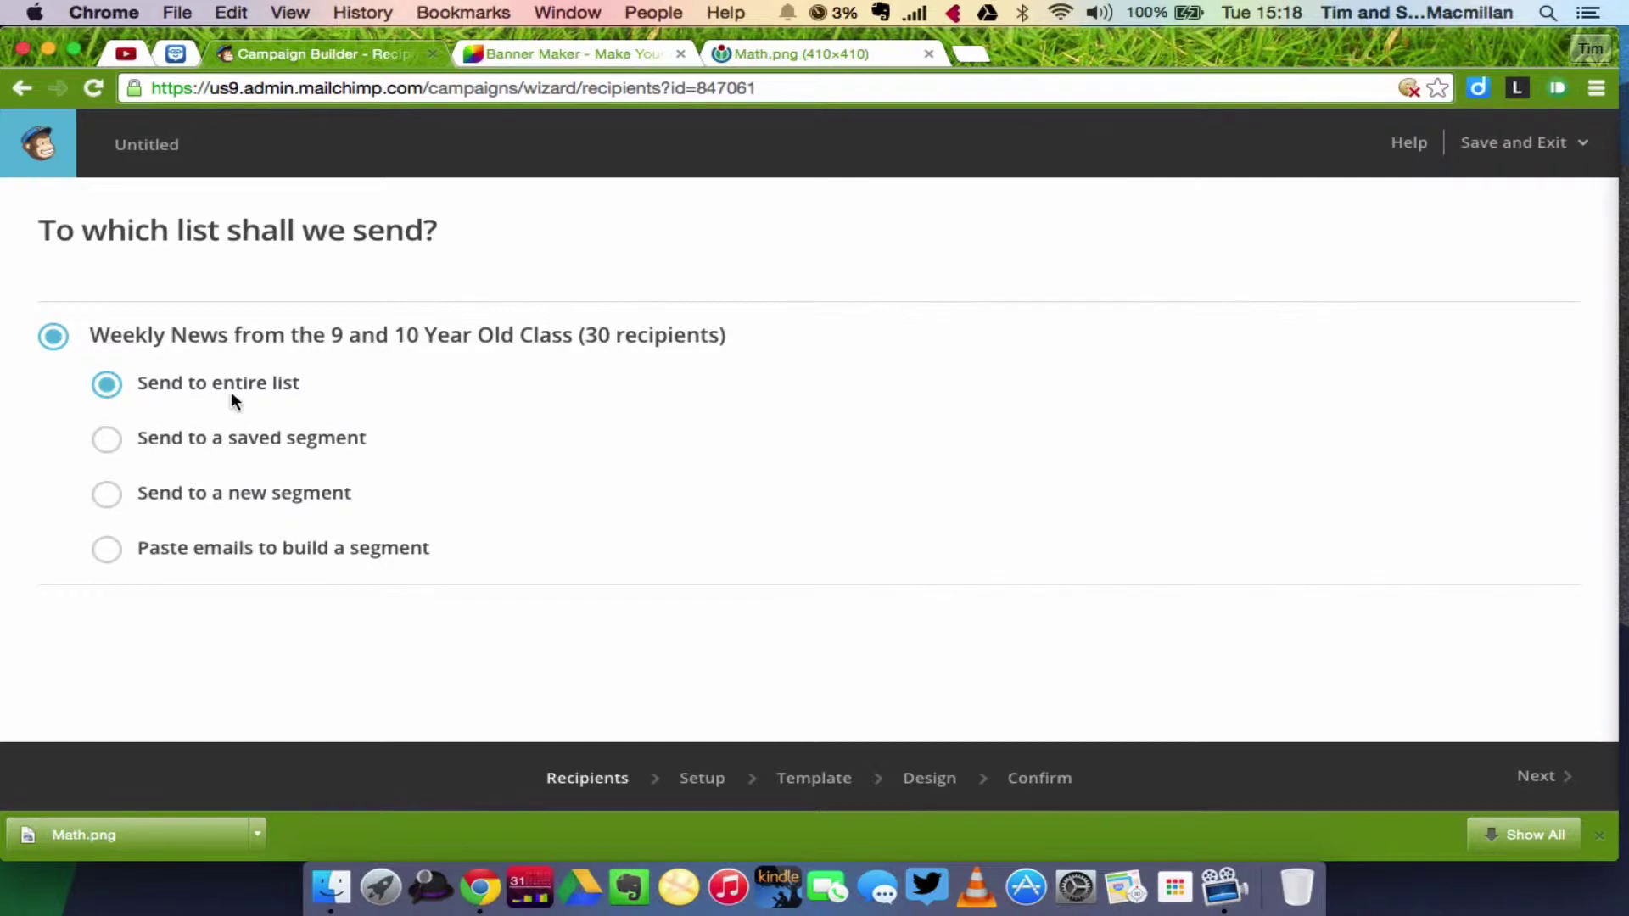
Name the campaign 'Feb2nd Newsletter'
{"action": "left_click", "coordinate": [1542, 778]}
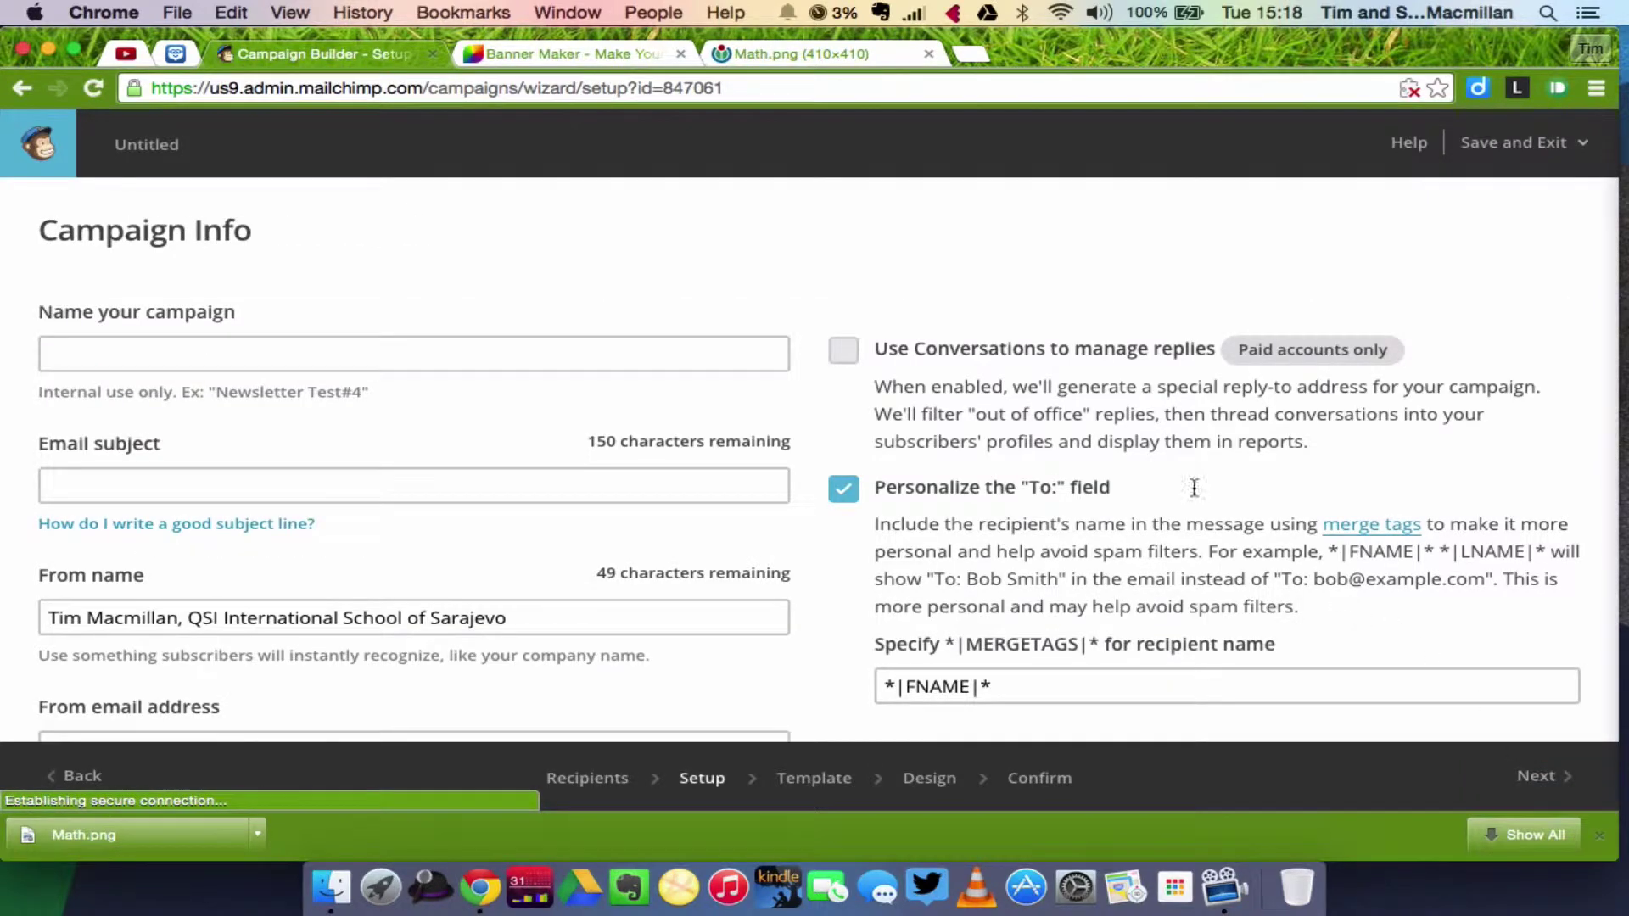
{"action": "left_click", "coordinate": [638, 355]}
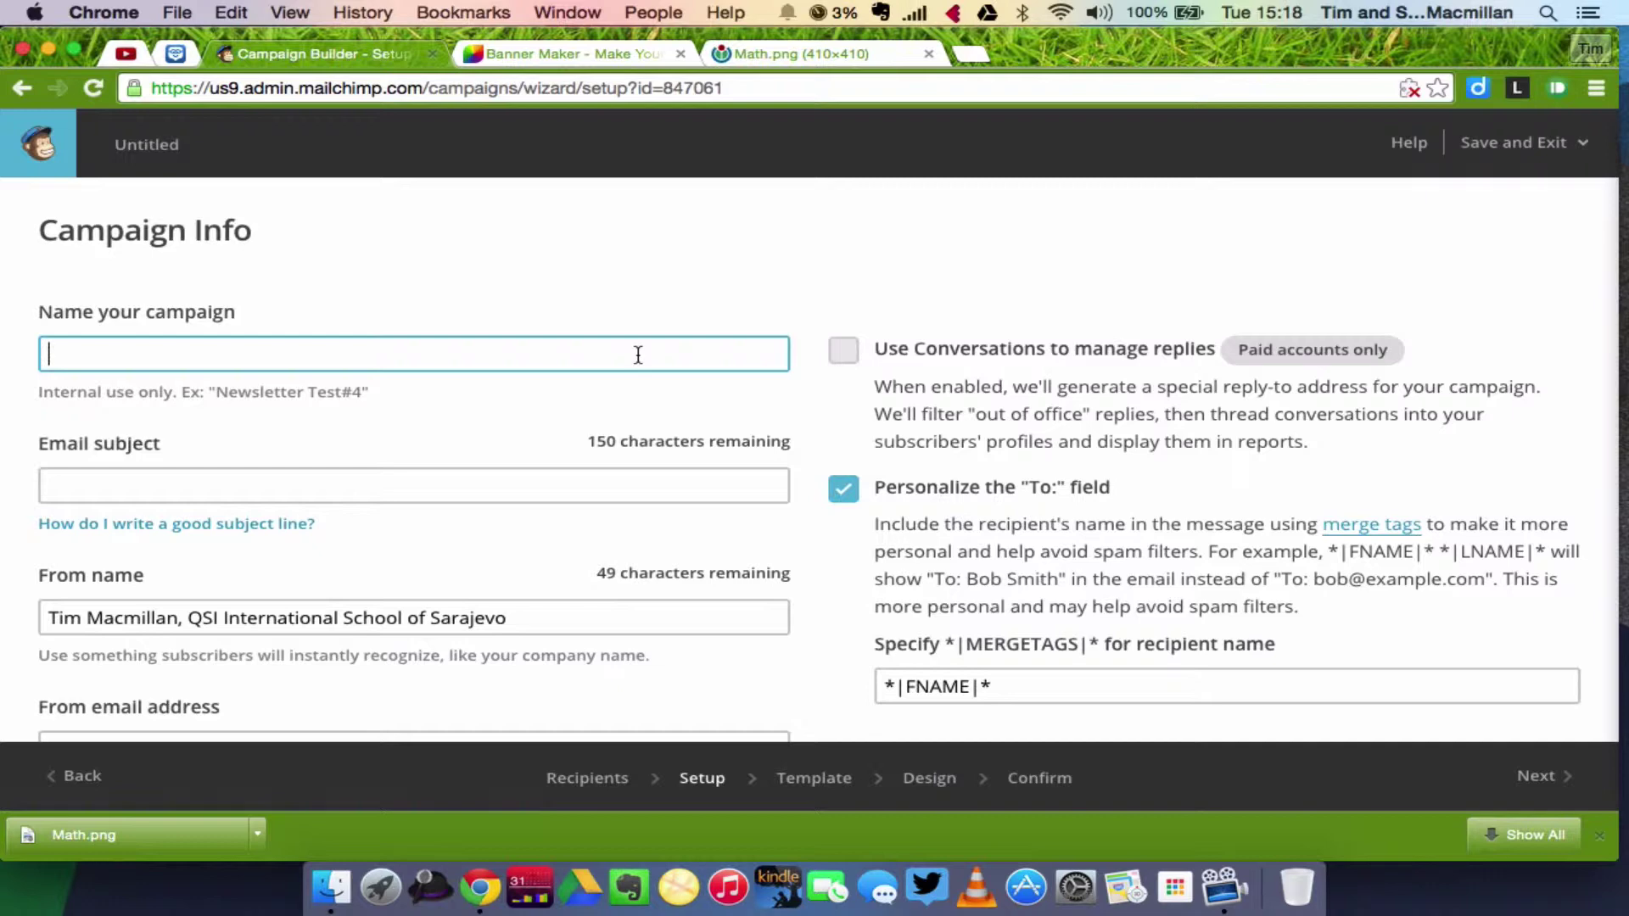
{"action": "type", "text": "Feb2nd Newsletter"}
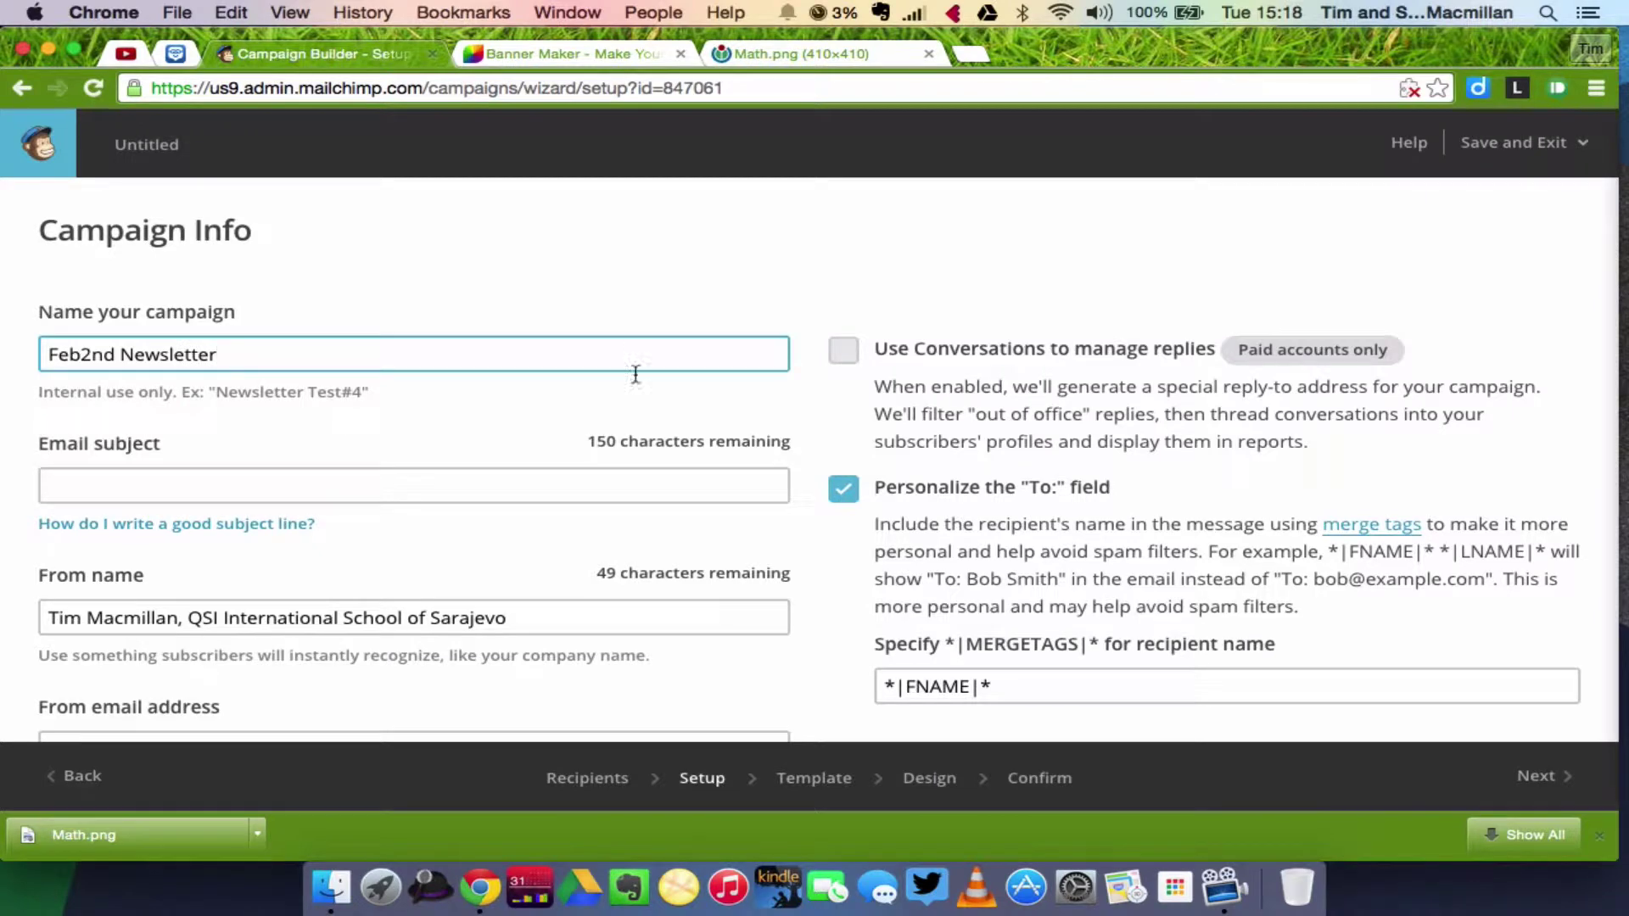
{"action": "left_click", "coordinate": [470, 420]}
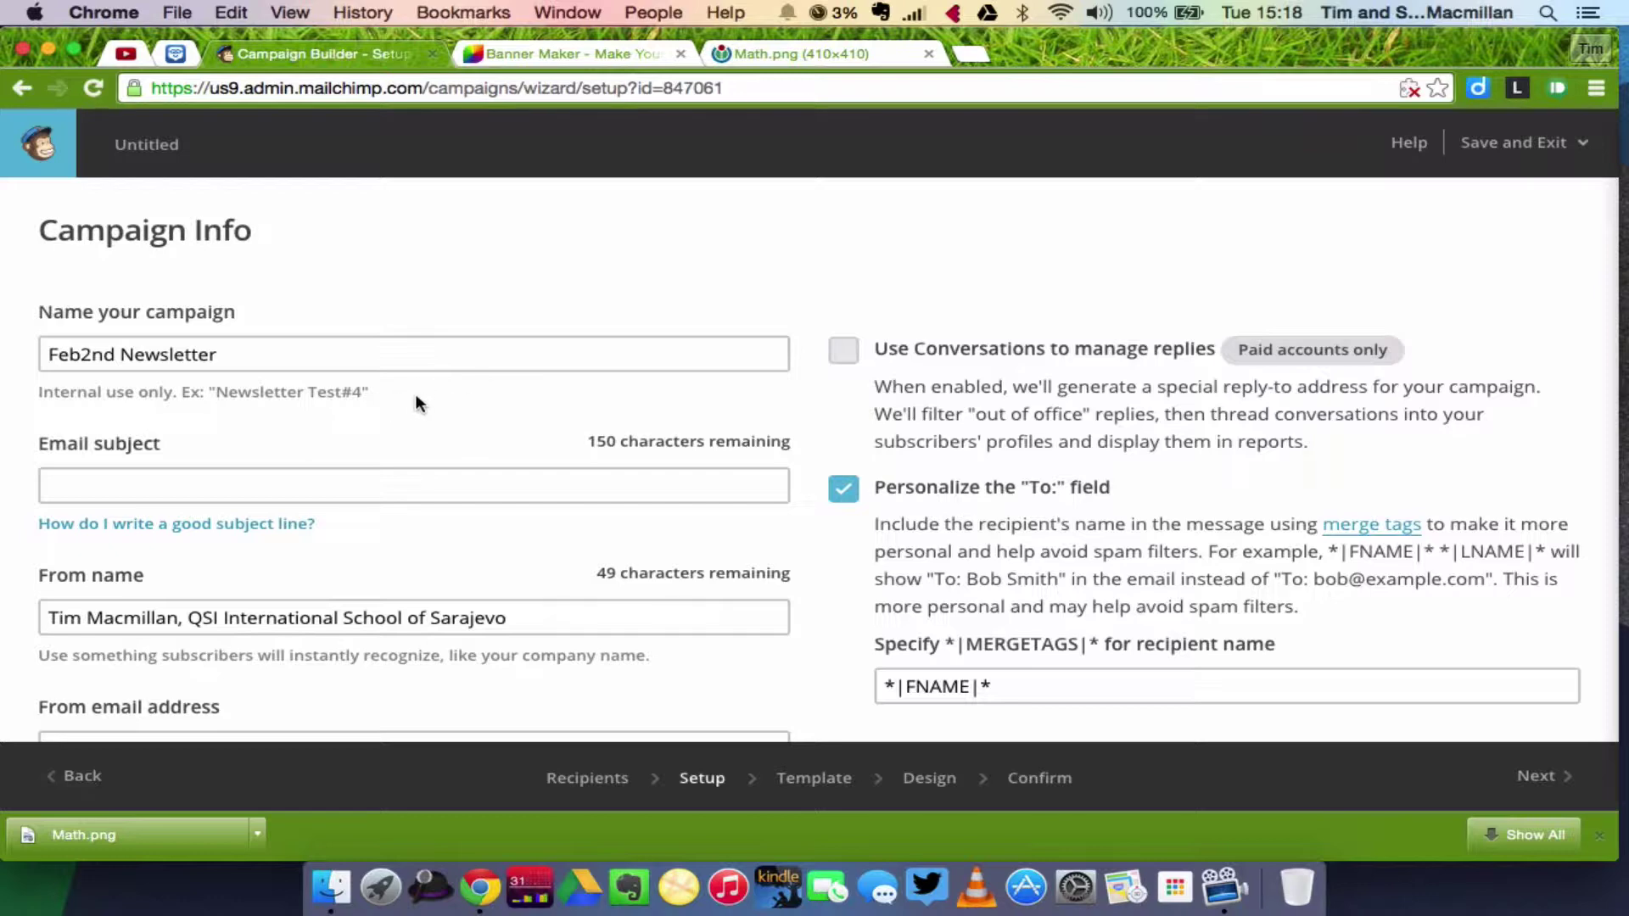
Set the email subject to 'News from Room 10'
{"action": "left_click", "coordinate": [301, 488]}
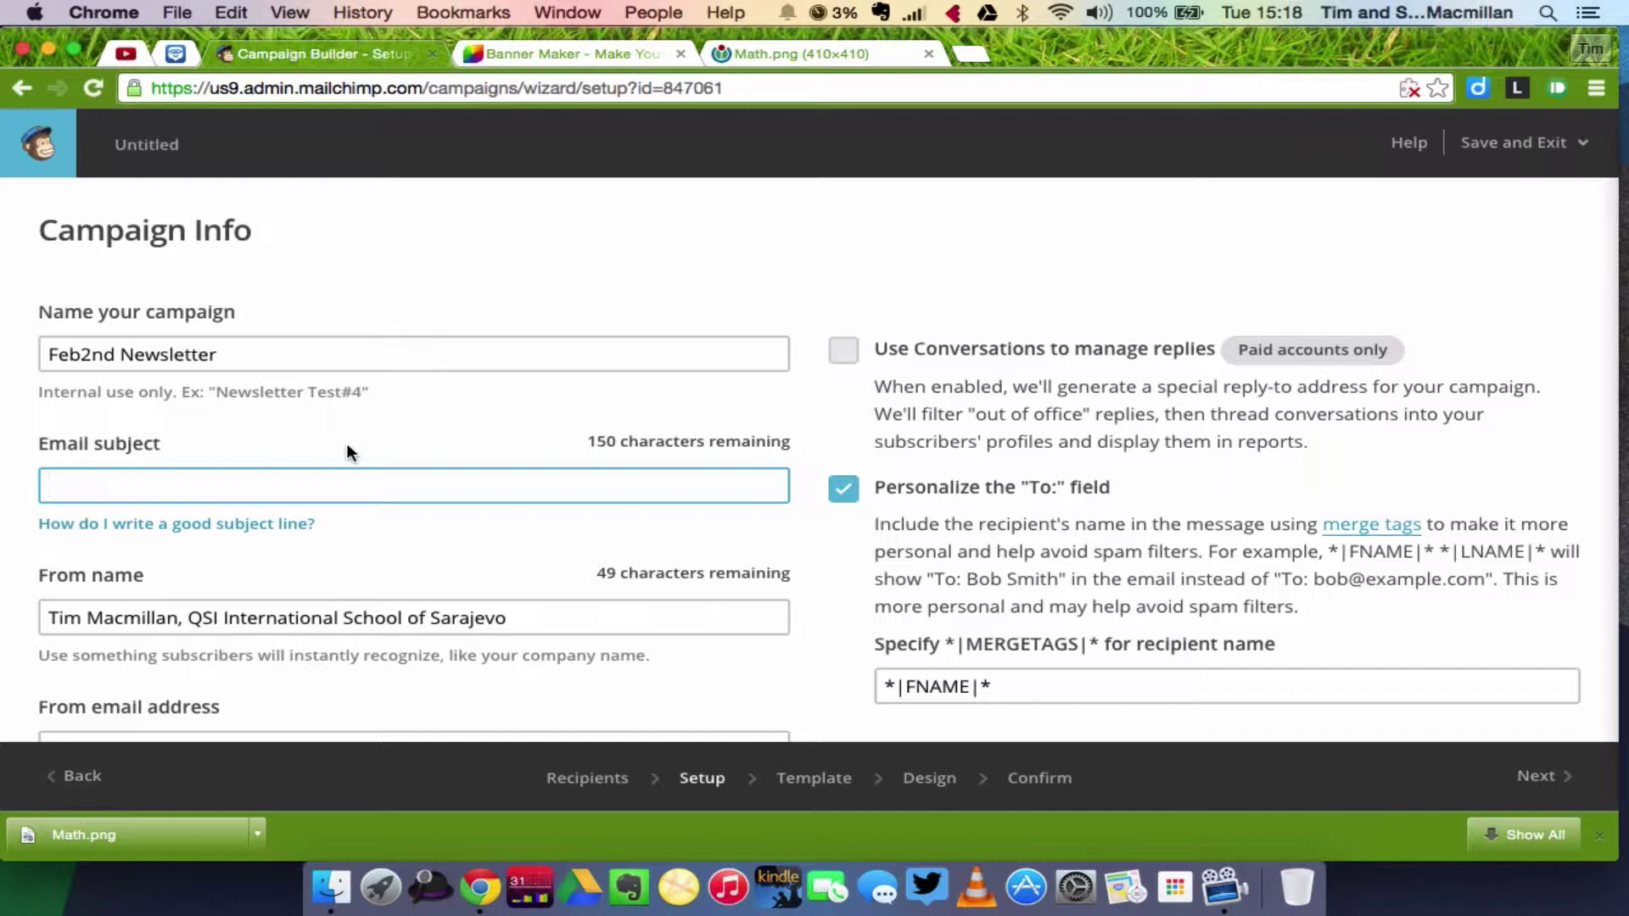
{"action": "type", "text": "W"}
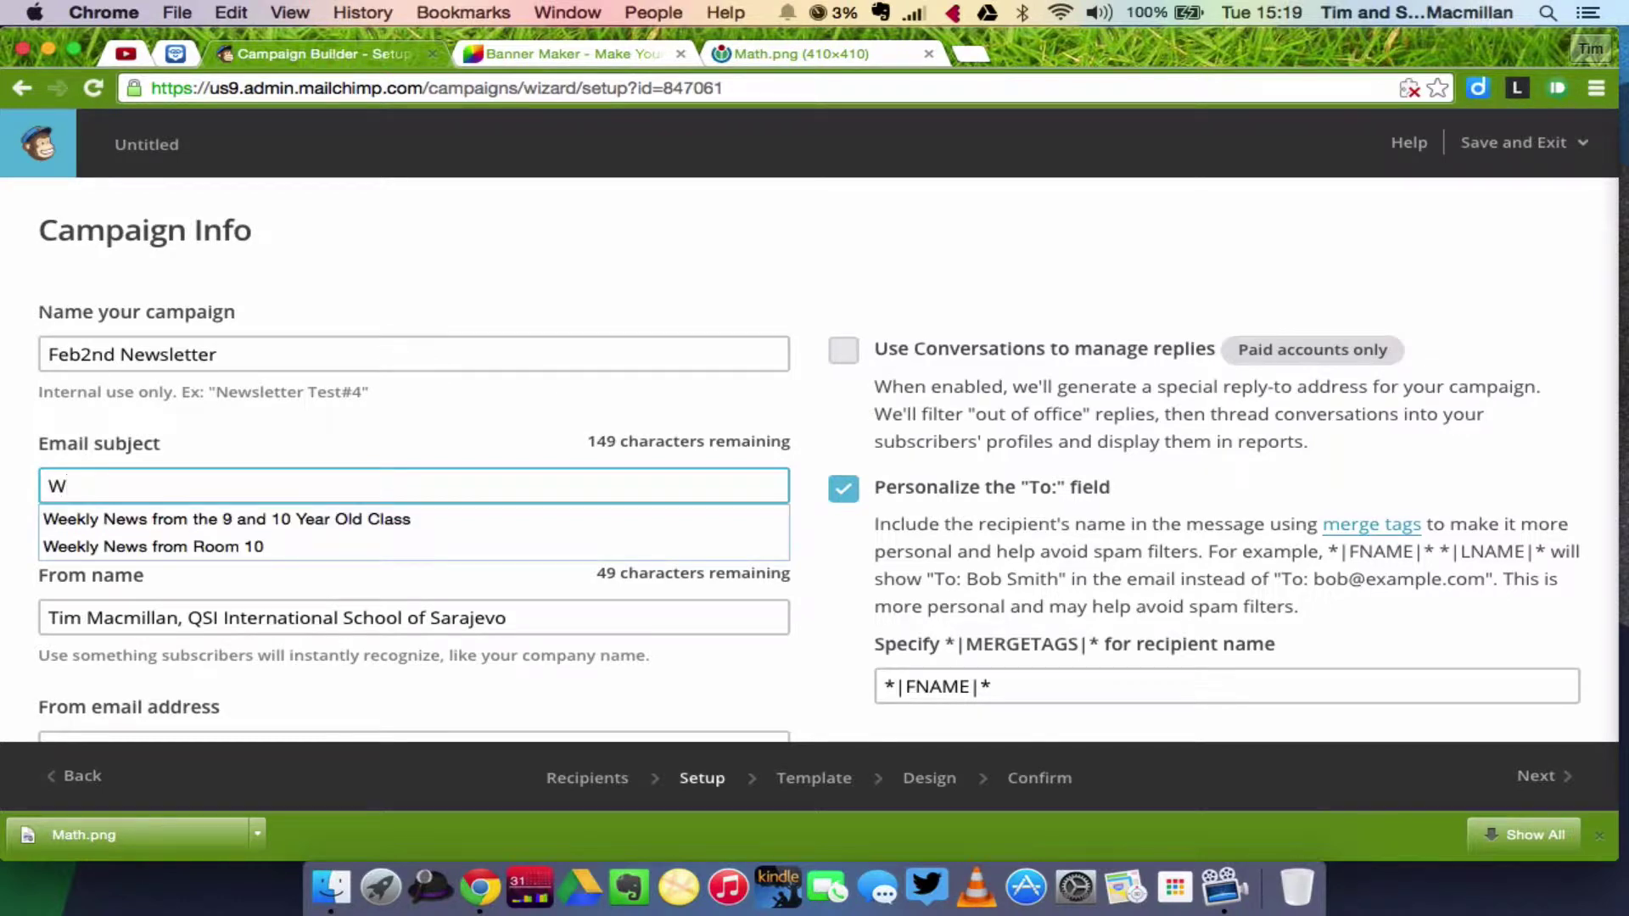
{"action": "key", "text": "BackSpace"}
{"action": "type", "text": "Ne"}
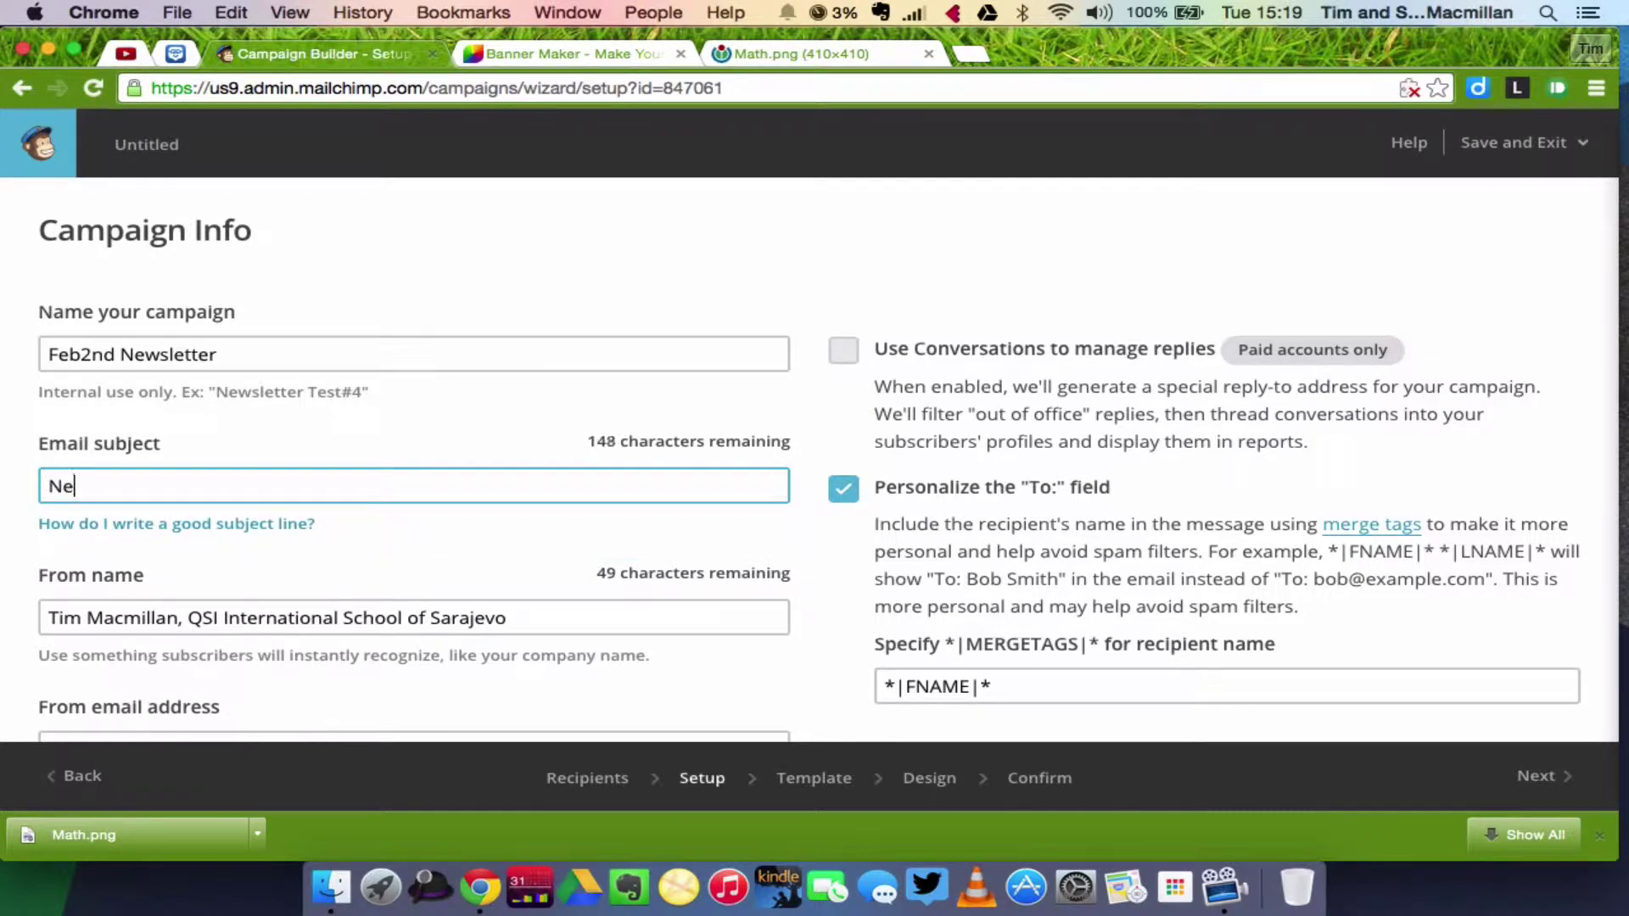
{"action": "type", "text": "ws from the"}
{"action": "key", "text": "BackSpace"}
{"action": "key", "text": "BackSpace"}
{"action": "key", "text": "BackSpace"}
{"action": "key", "text": "BackSpace"}
{"action": "type", "text": "Room 10"}
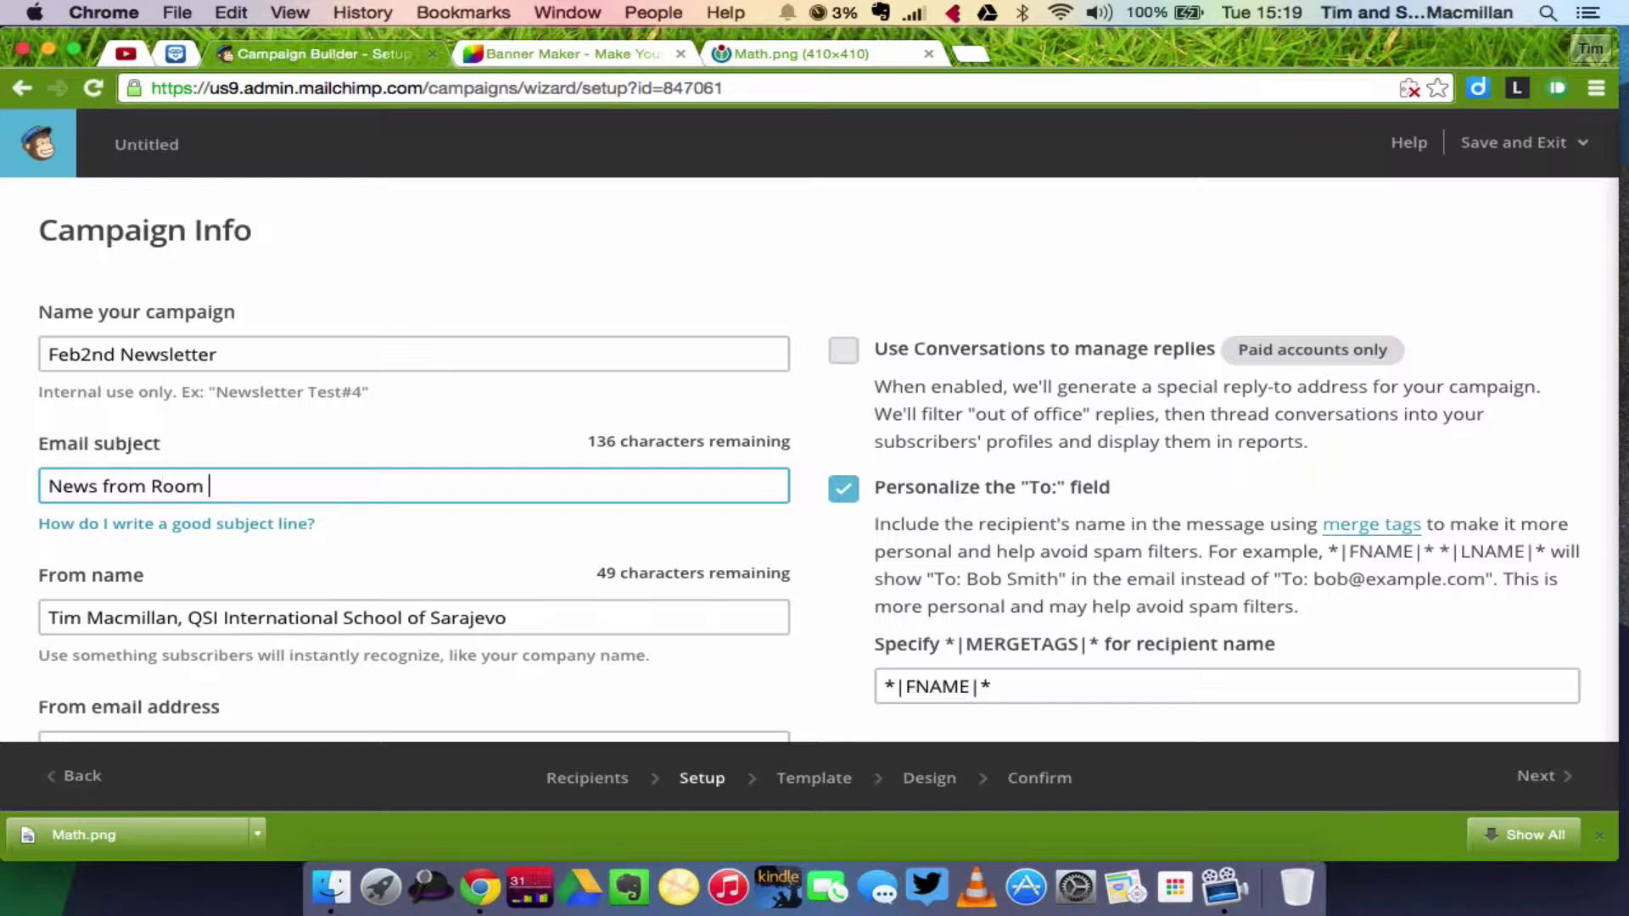
Delete the school name from the From name so only the teacher's name remains
{"action": "left_click", "coordinate": [449, 543]}
{"action": "scroll", "coordinate": [449, 543], "scroll_direction": "down", "scroll_amount": 1}
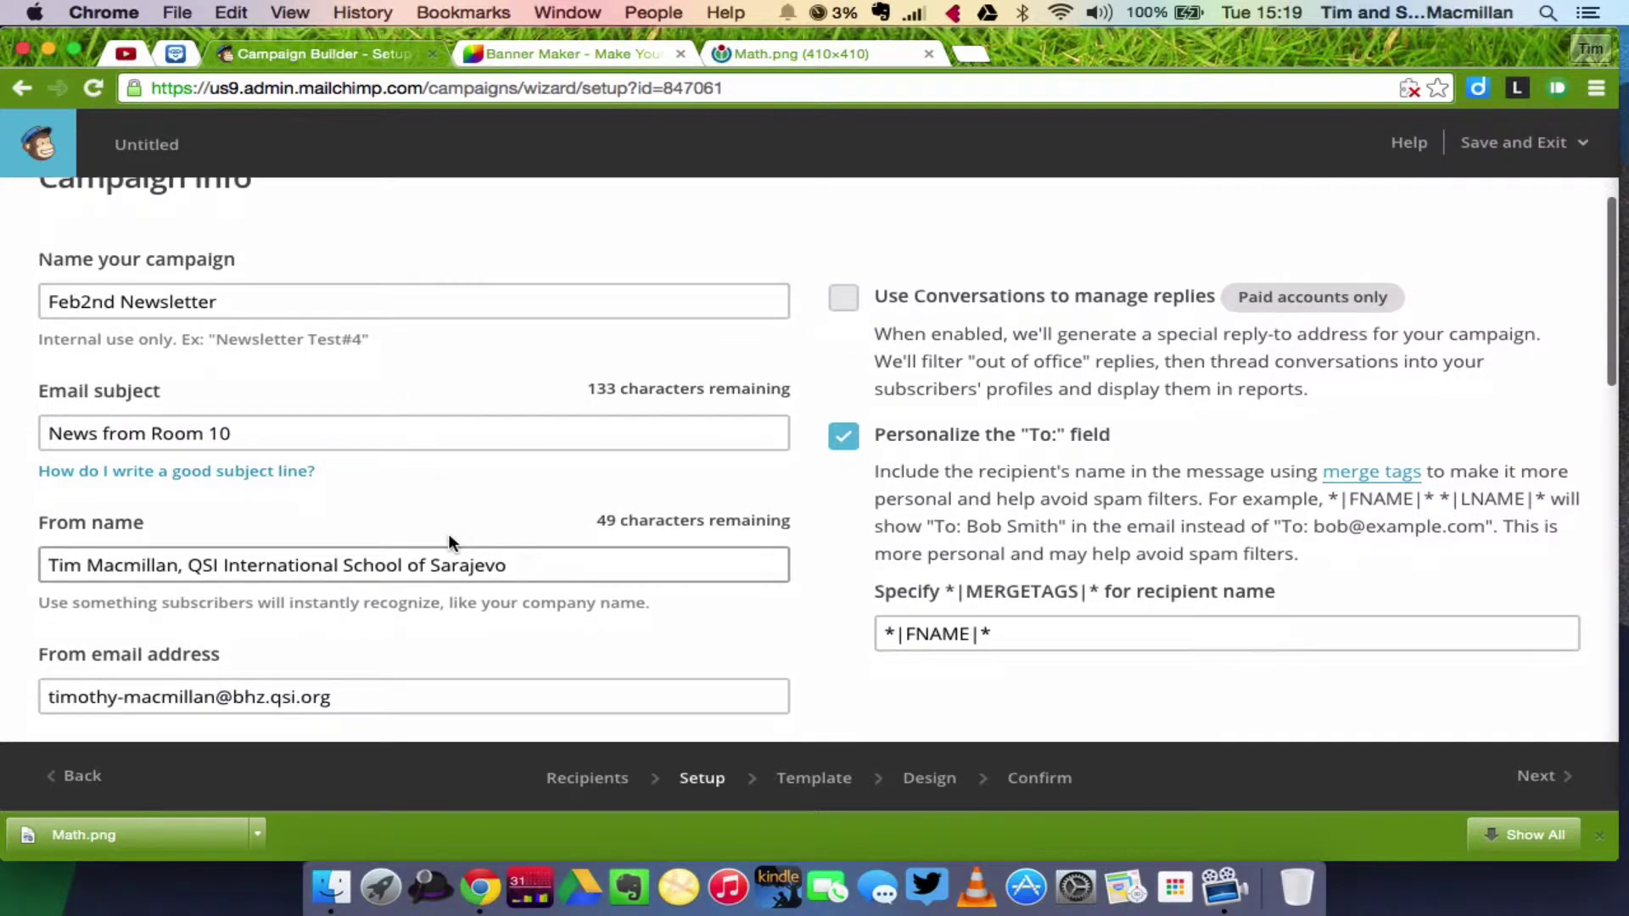
{"action": "left_click_drag", "start_coordinate": [509, 565], "coordinate": [176, 569]}
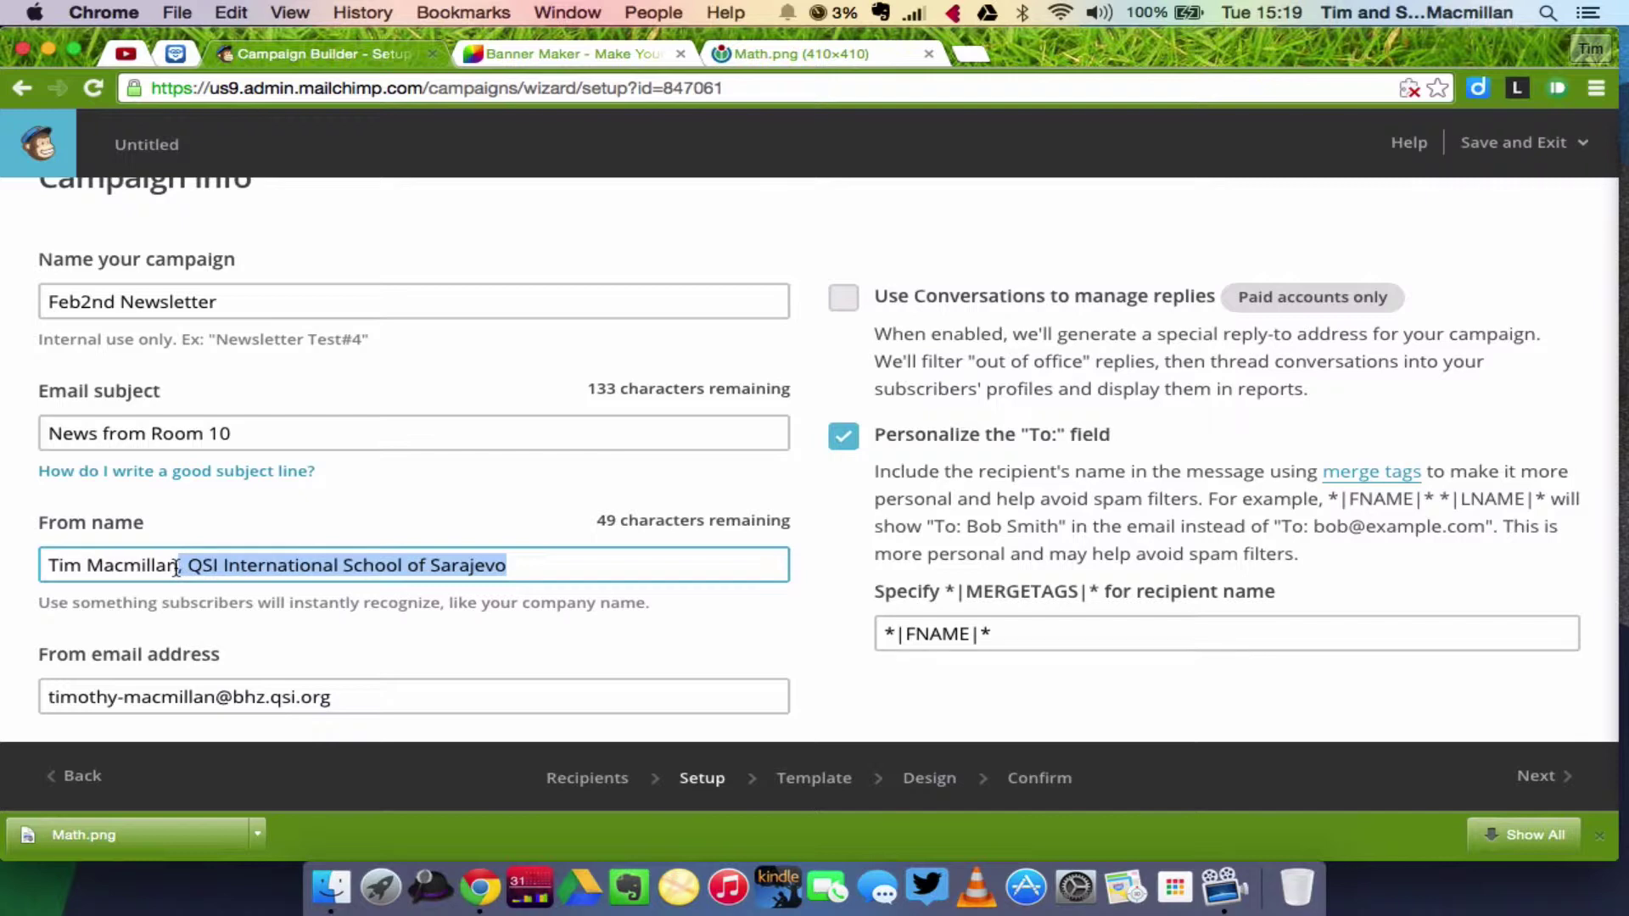
{"action": "key", "text": "BackSpace"}
{"action": "key", "text": "Escape"}
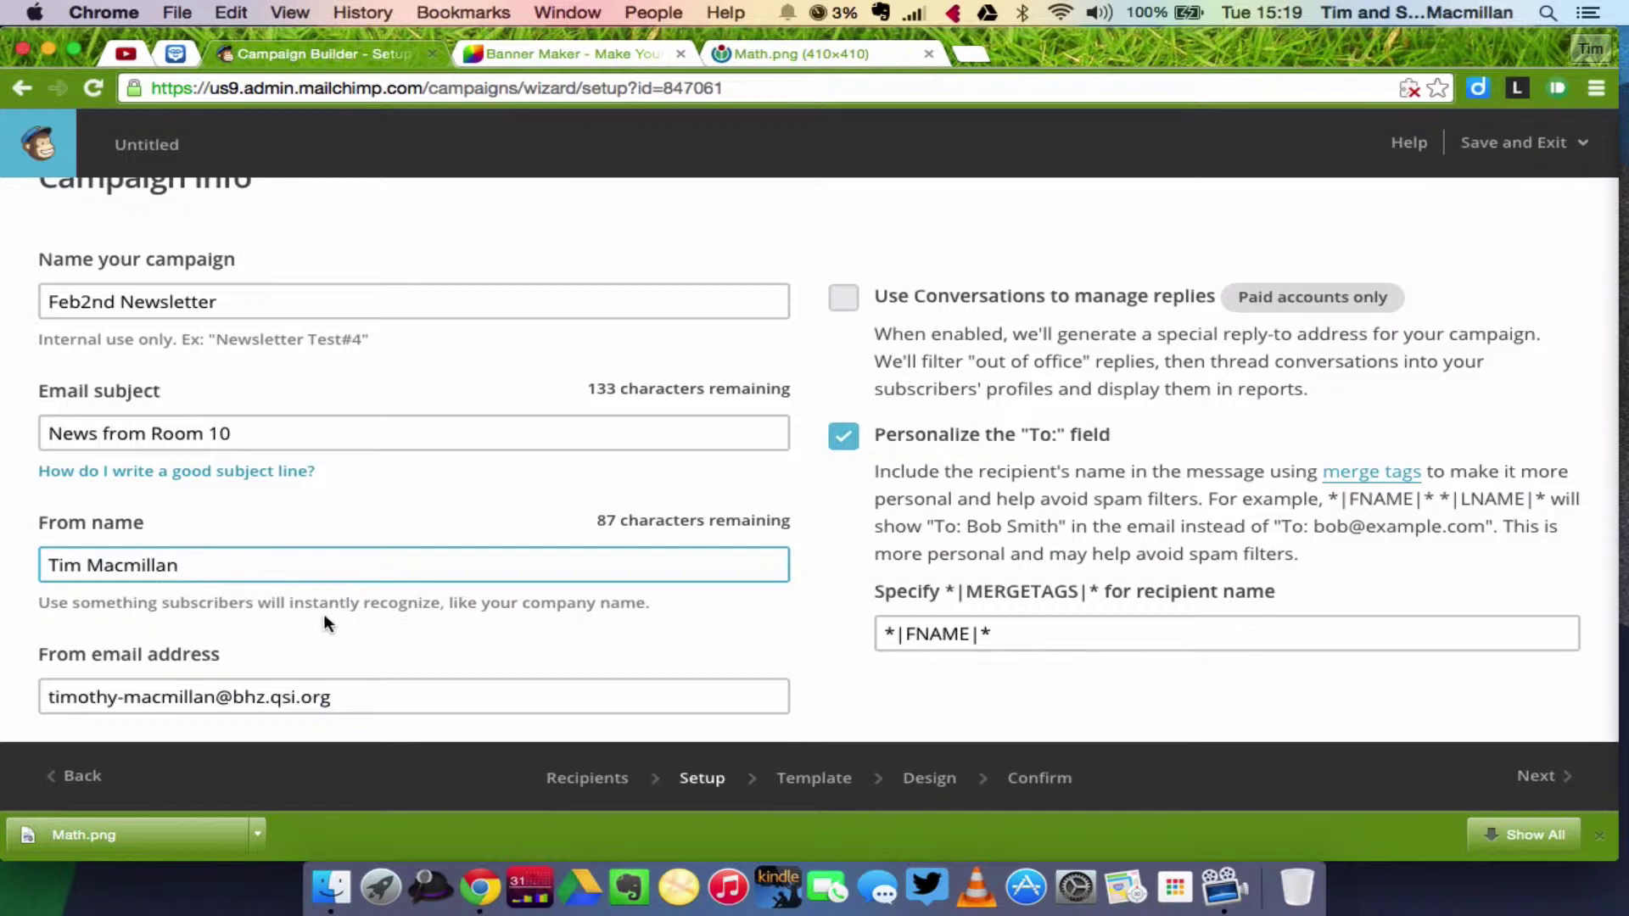
Scroll down through the remaining setup and Tracking options, then back up
{"action": "scroll", "coordinate": [324, 618], "scroll_direction": "down", "scroll_amount": 1}
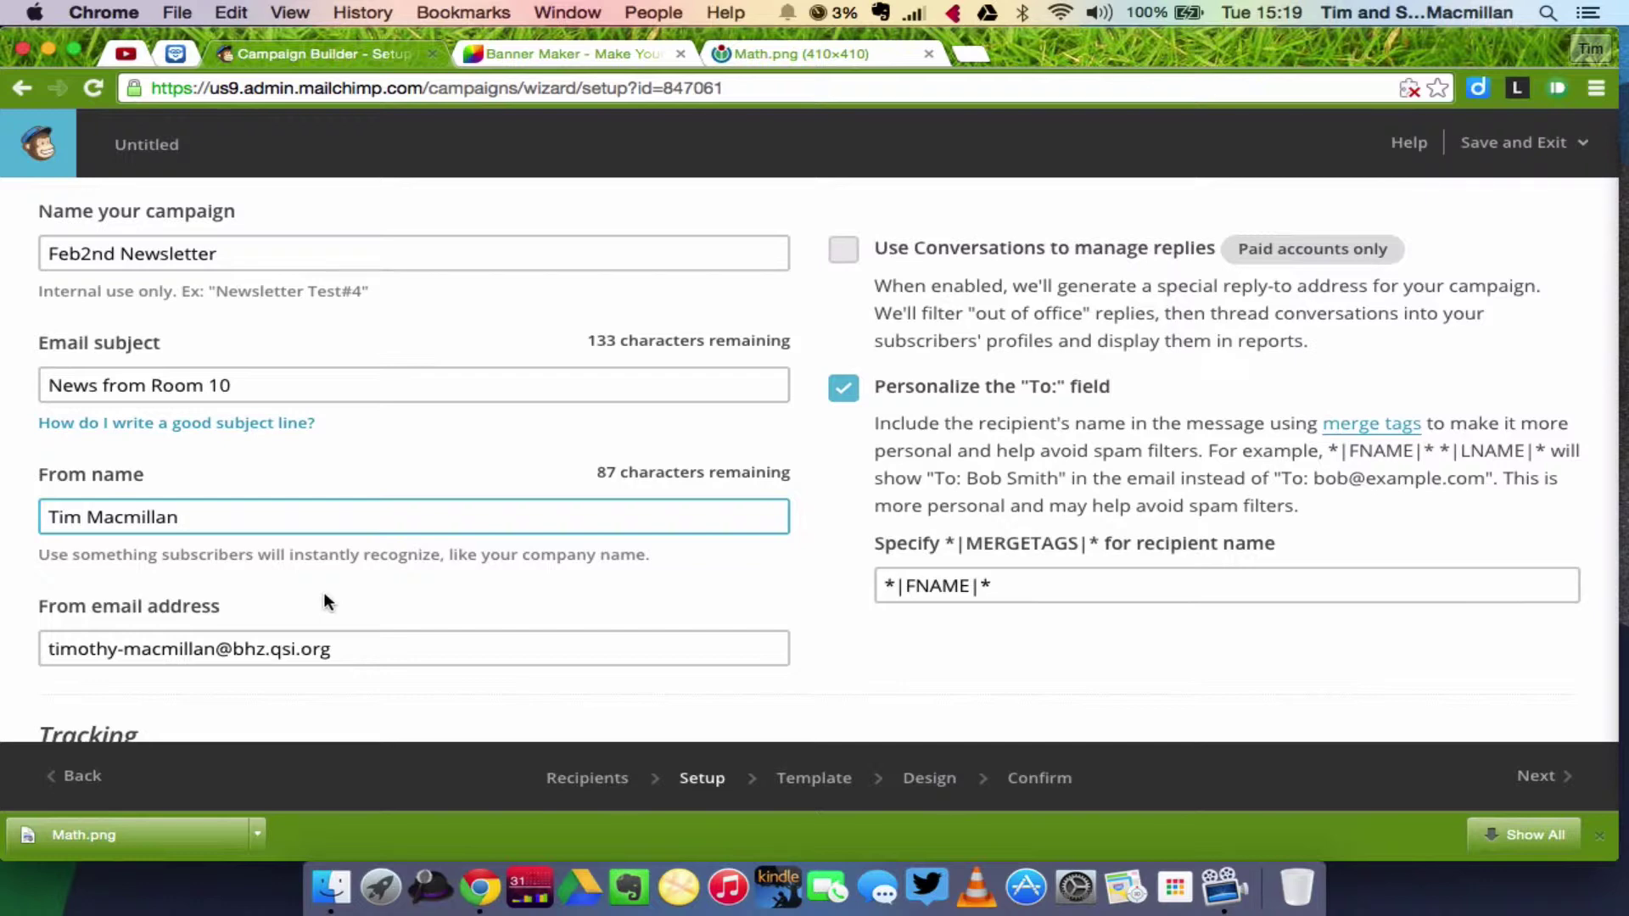
{"action": "scroll", "coordinate": [334, 587], "scroll_direction": "down", "scroll_amount": 1}
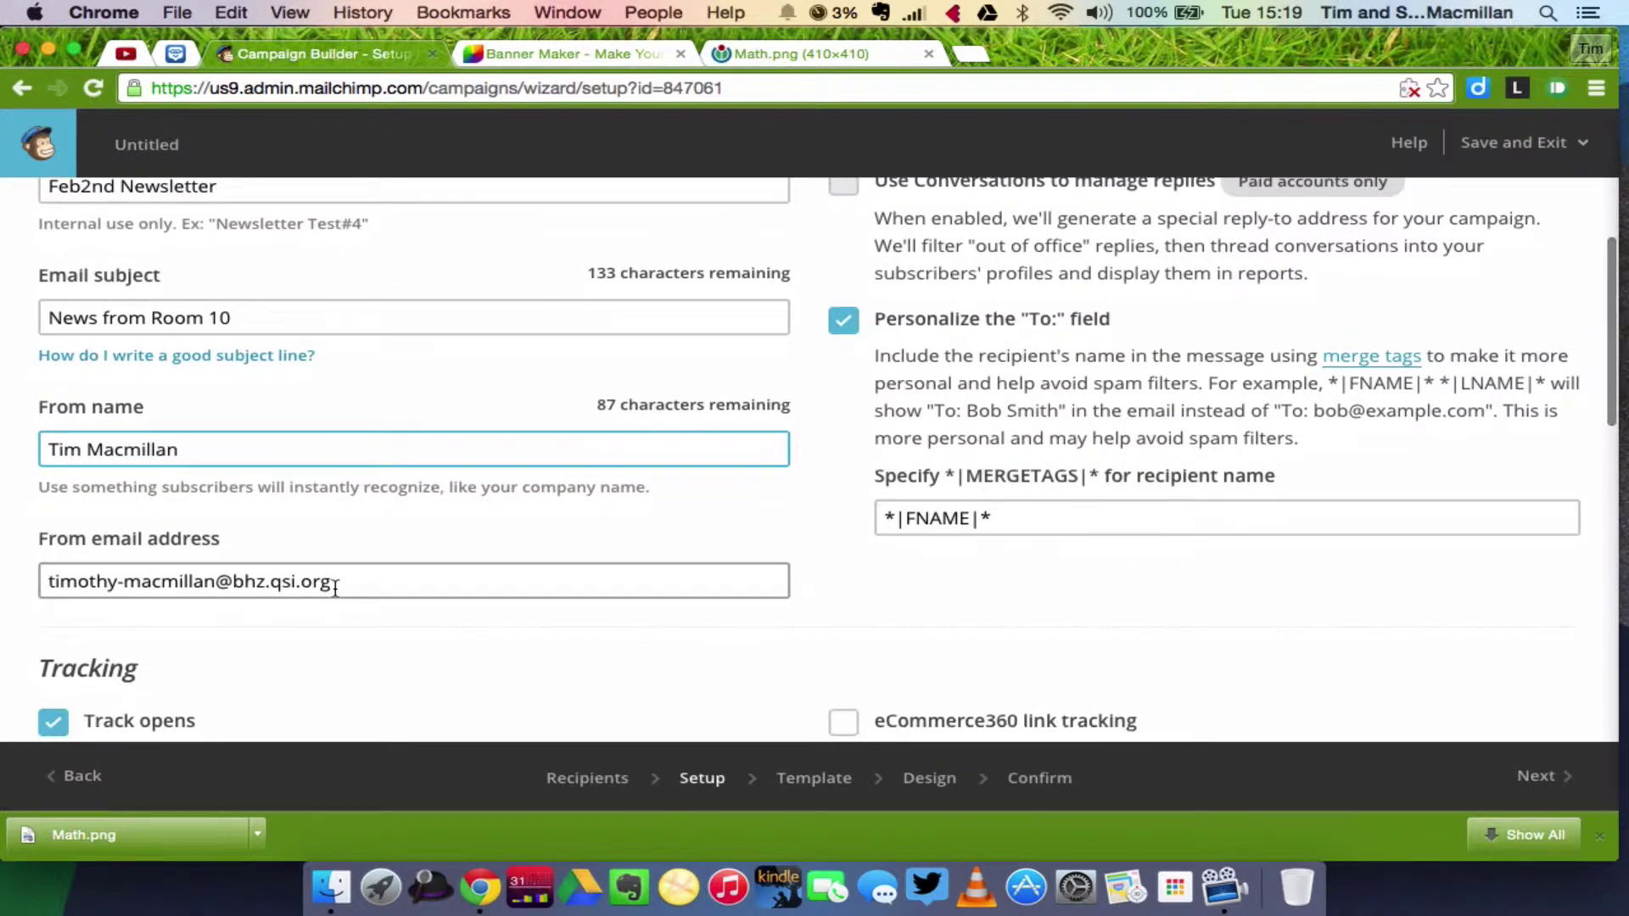
{"action": "scroll", "coordinate": [338, 628], "scroll_direction": "down", "scroll_amount": 1}
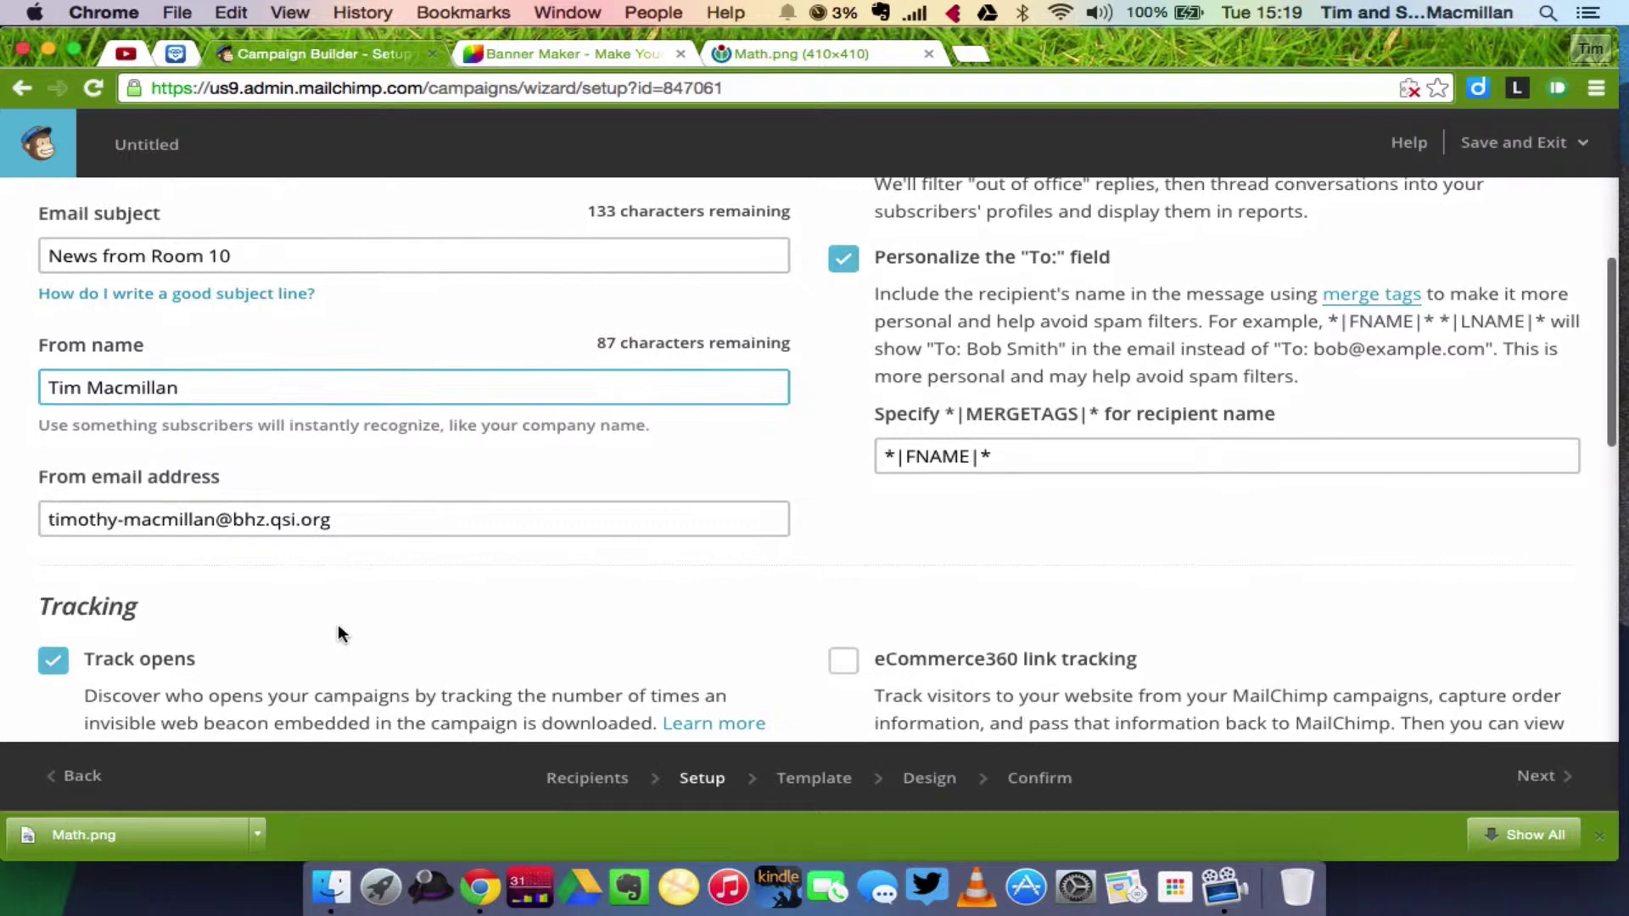
{"action": "scroll", "coordinate": [338, 629], "scroll_direction": "down", "scroll_amount": 1}
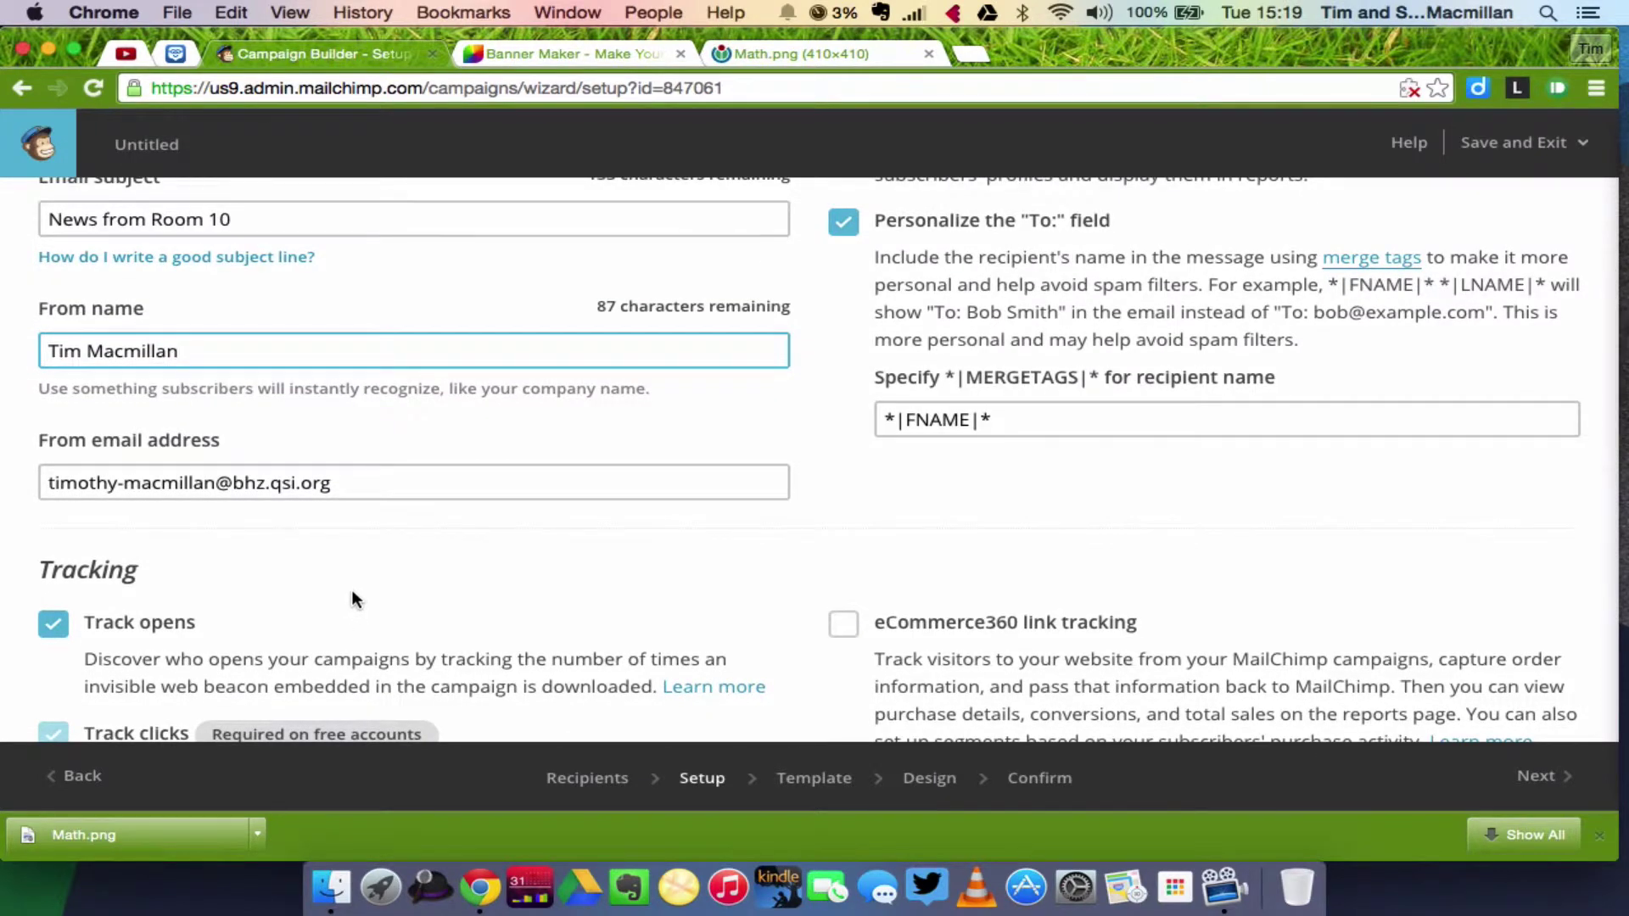
{"action": "scroll", "coordinate": [351, 594], "scroll_direction": "down", "scroll_amount": 2}
{"action": "scroll", "coordinate": [521, 610], "scroll_direction": "down", "scroll_amount": 2}
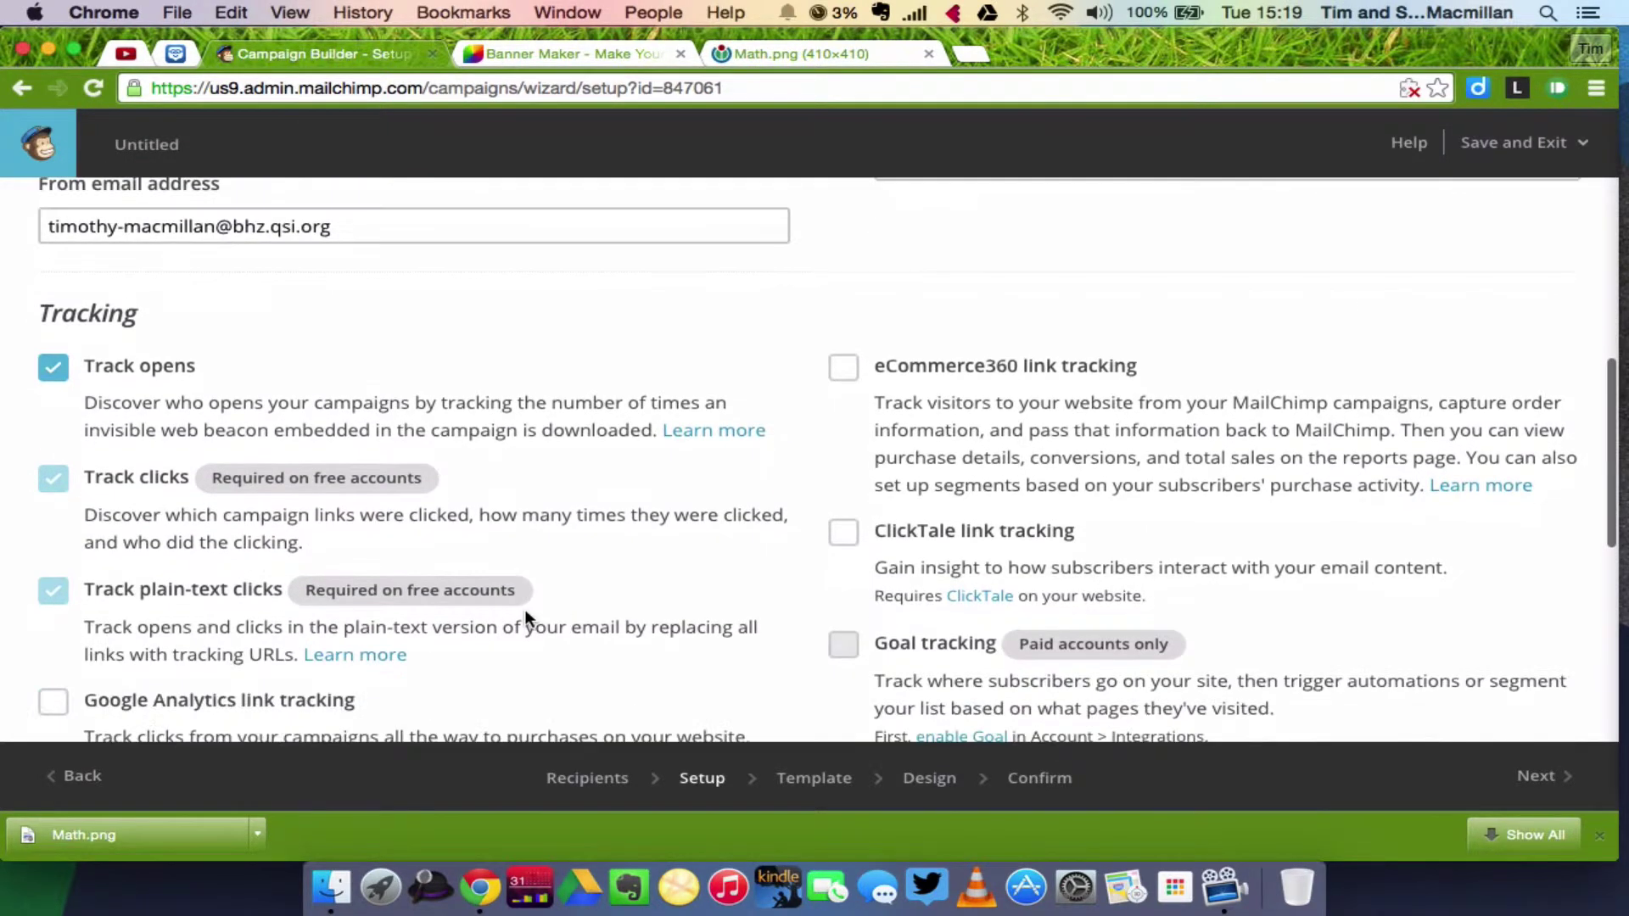
{"action": "scroll", "coordinate": [524, 609], "scroll_direction": "down", "scroll_amount": 1}
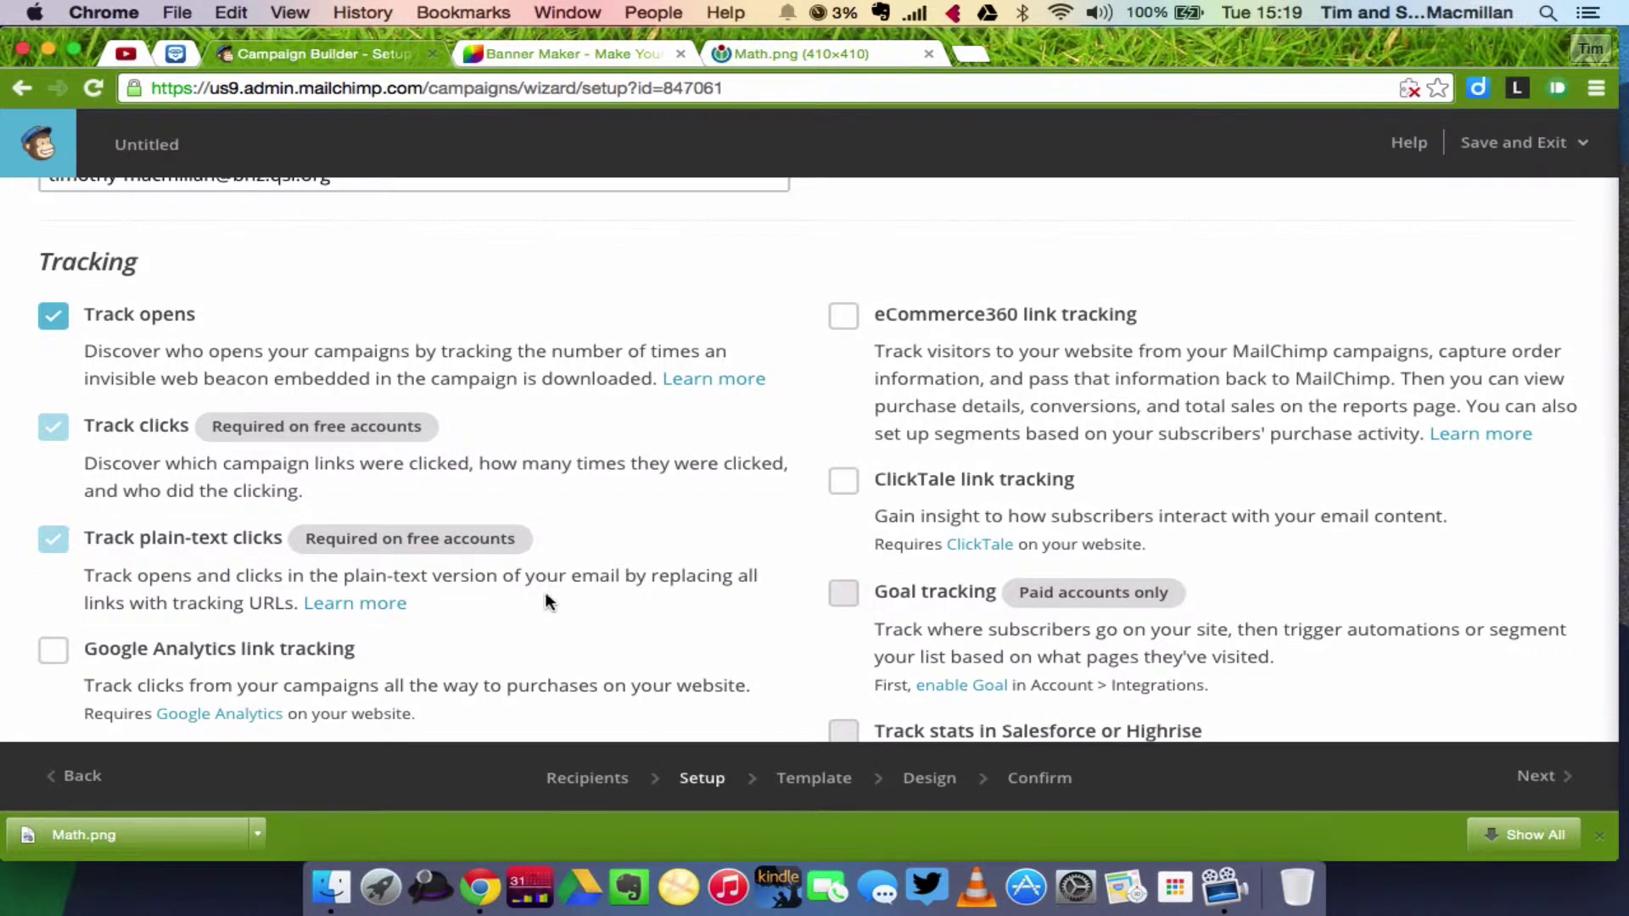
{"action": "scroll", "coordinate": [551, 594], "scroll_direction": "down", "scroll_amount": 1}
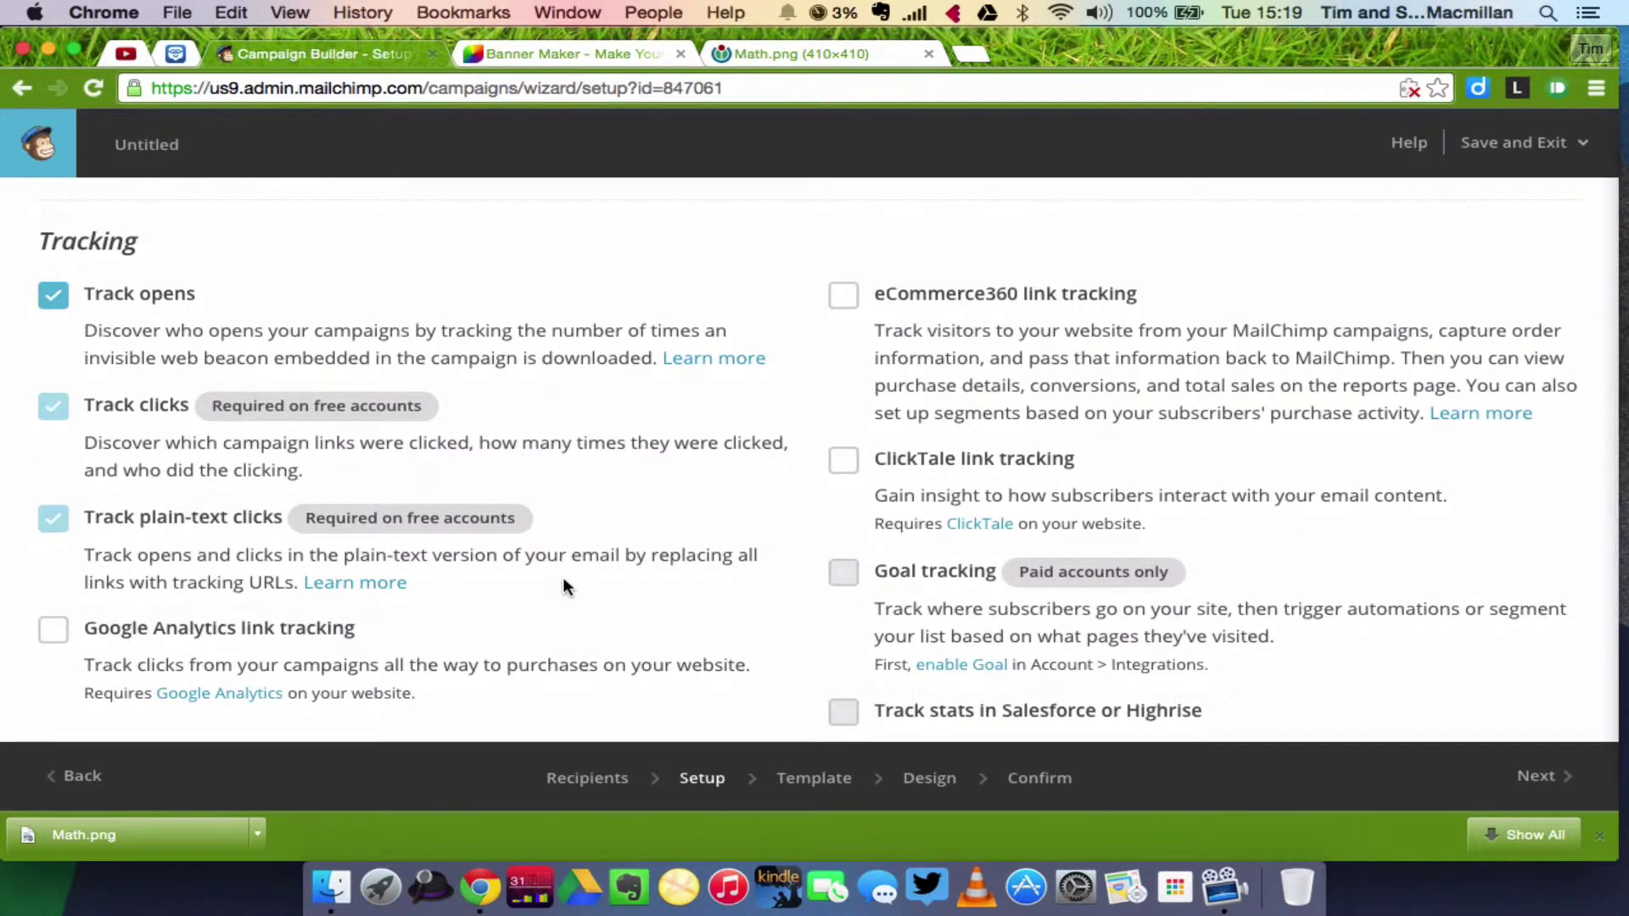
{"action": "scroll", "coordinate": [562, 577], "scroll_direction": "down", "scroll_amount": 1}
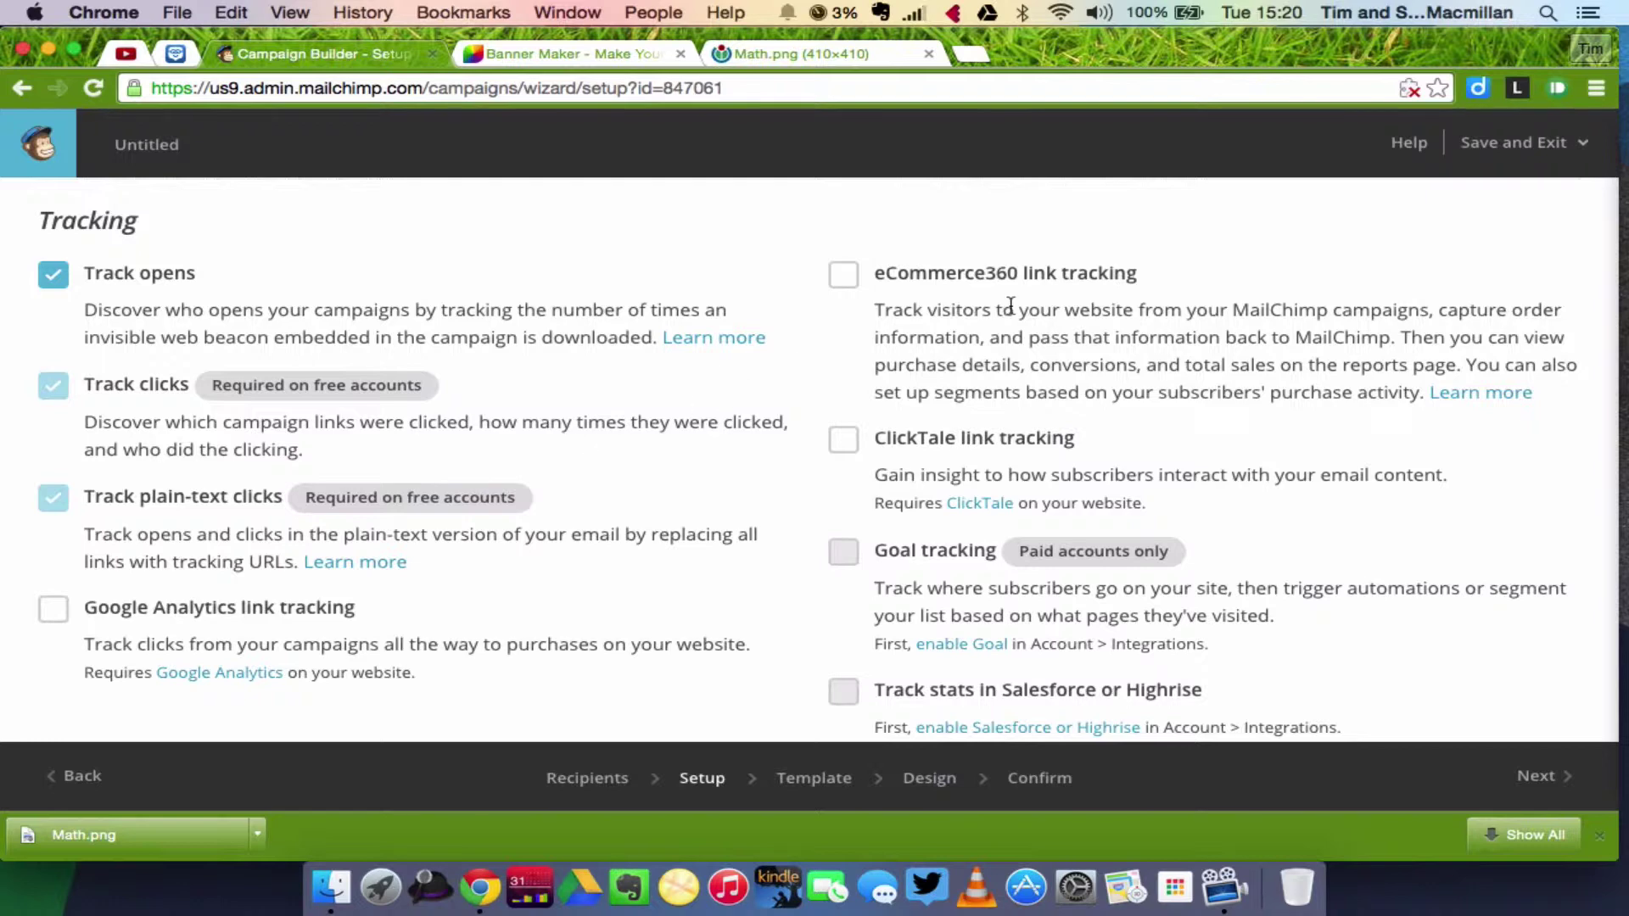
{"action": "scroll", "coordinate": [1009, 307], "scroll_direction": "up", "scroll_amount": 10}
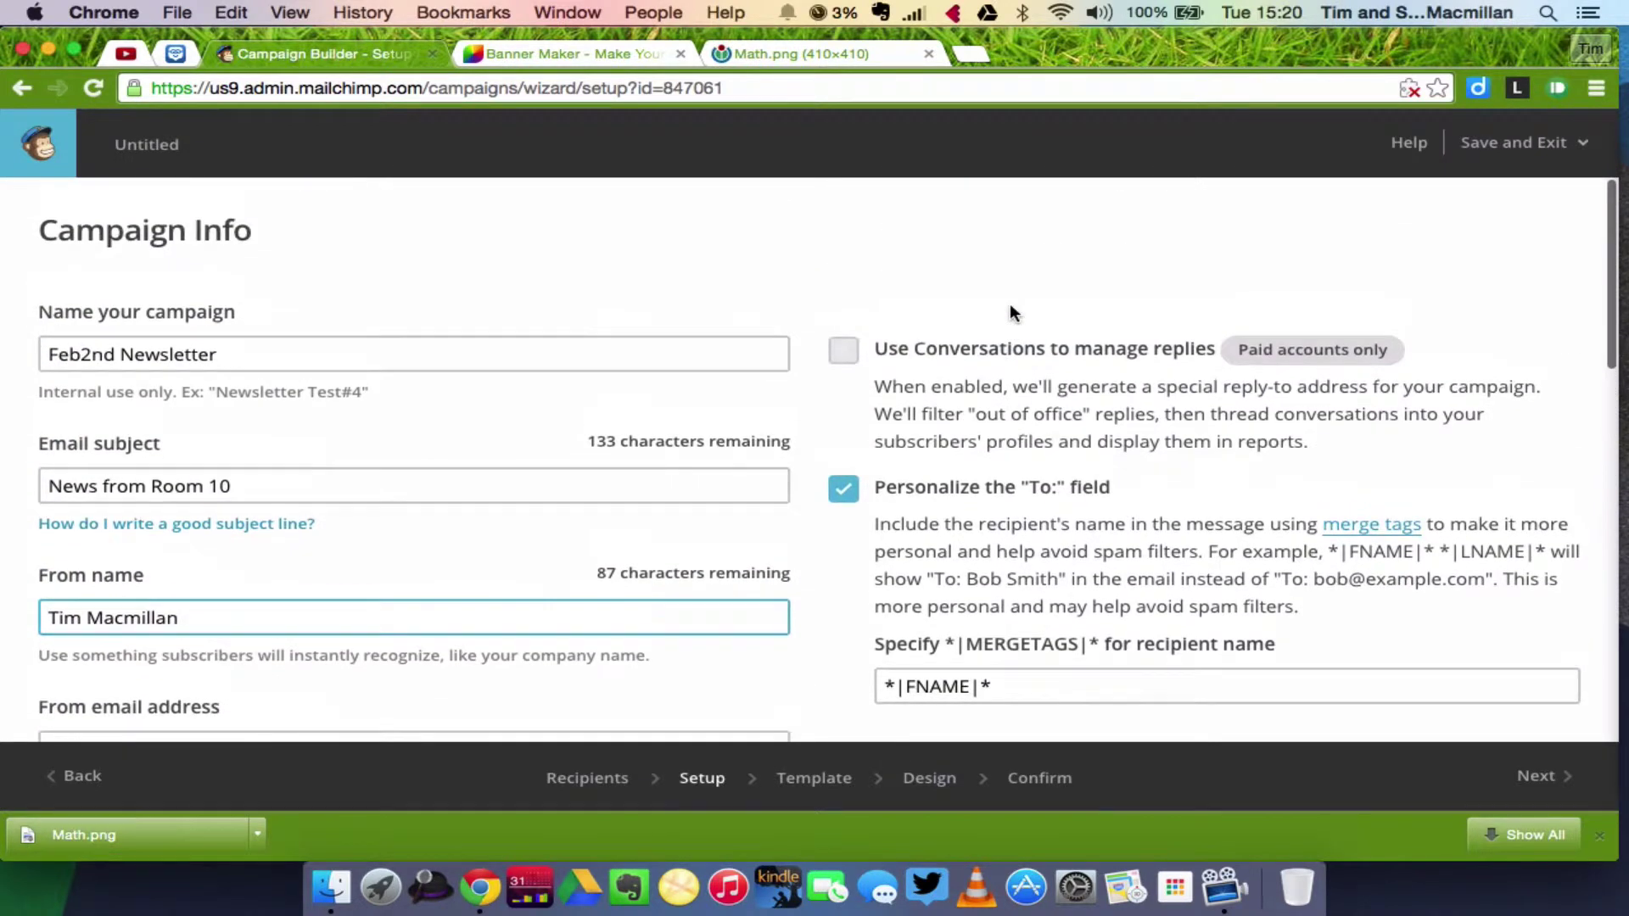
{"action": "scroll", "coordinate": [1021, 505], "scroll_direction": "down", "scroll_amount": 1}
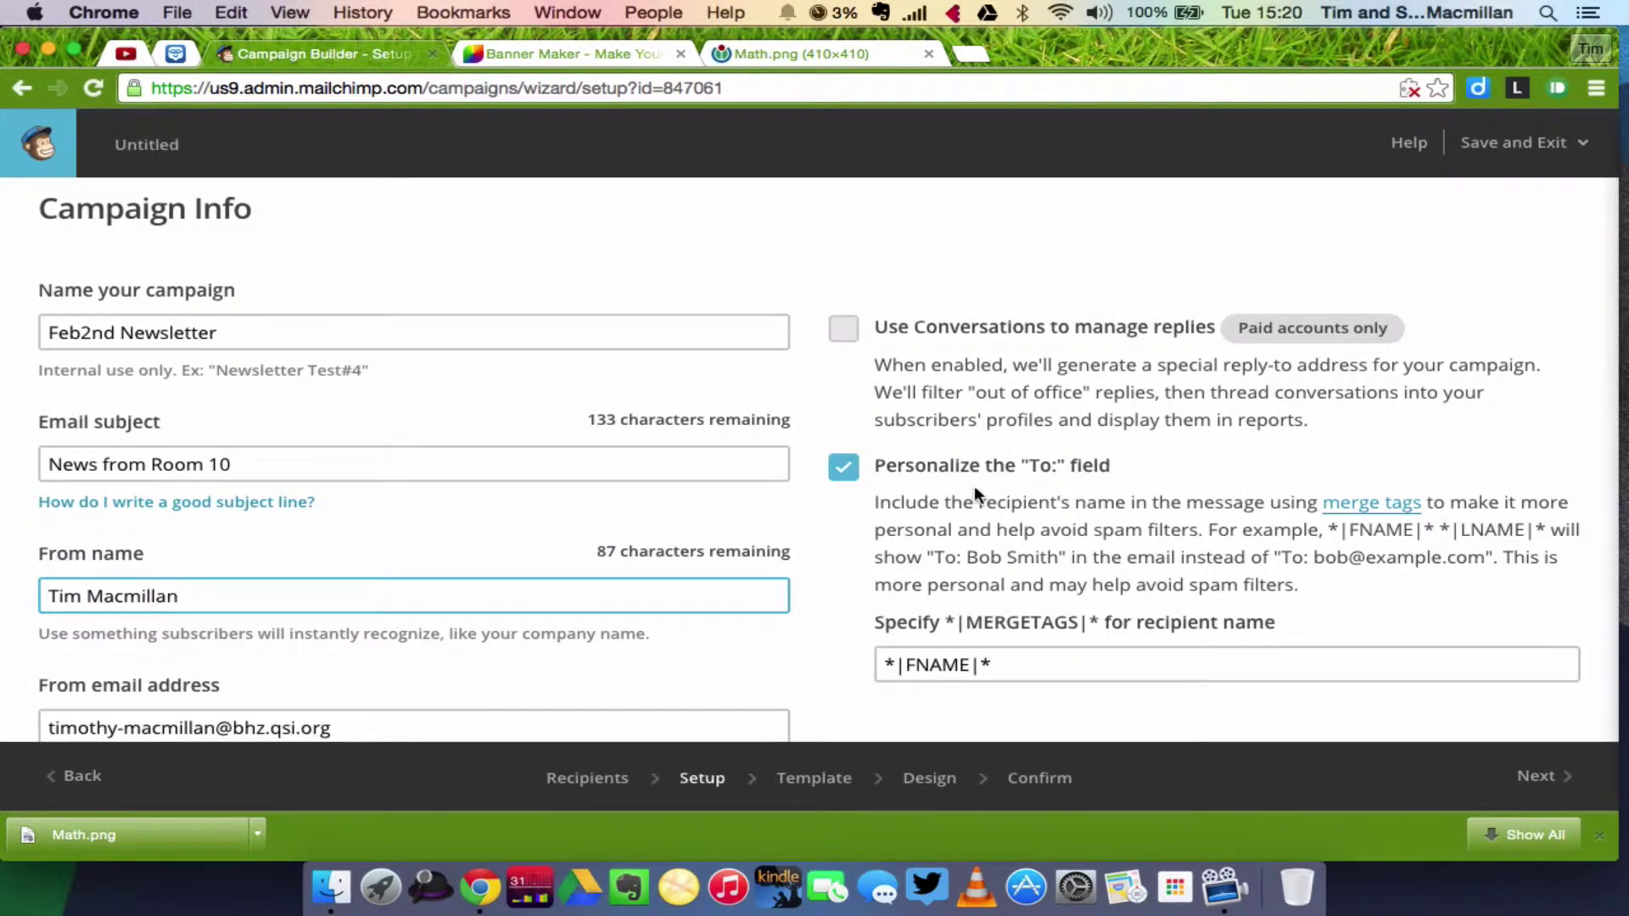
{"action": "scroll", "coordinate": [1074, 486], "scroll_direction": "down", "scroll_amount": 1}
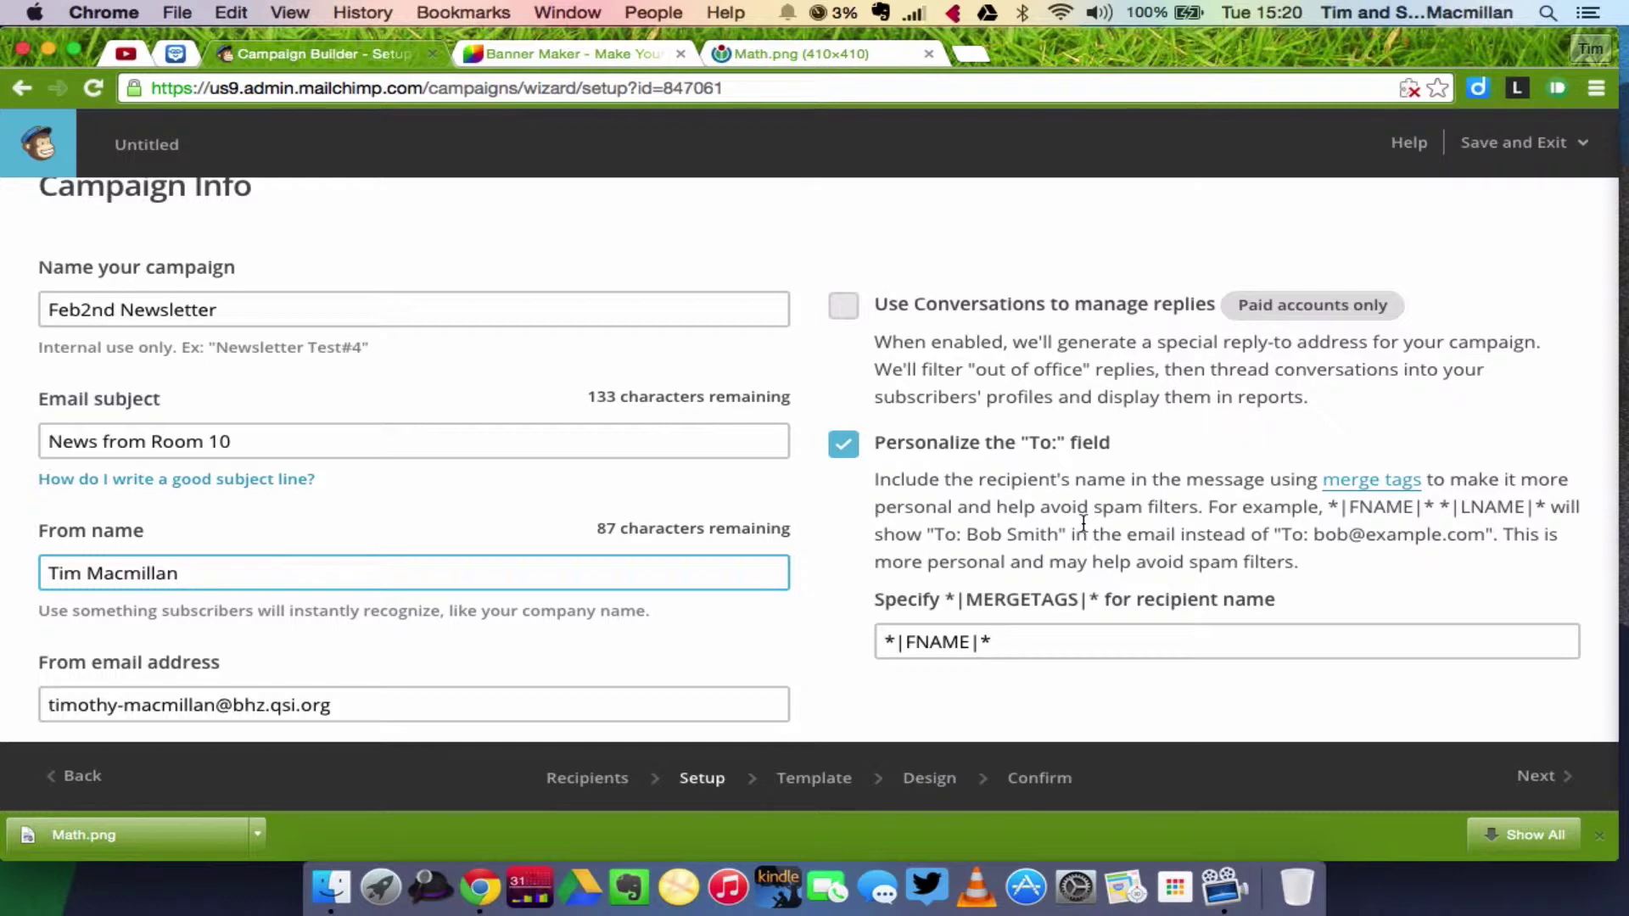
{"action": "scroll", "coordinate": [1083, 521], "scroll_direction": "down", "scroll_amount": 1}
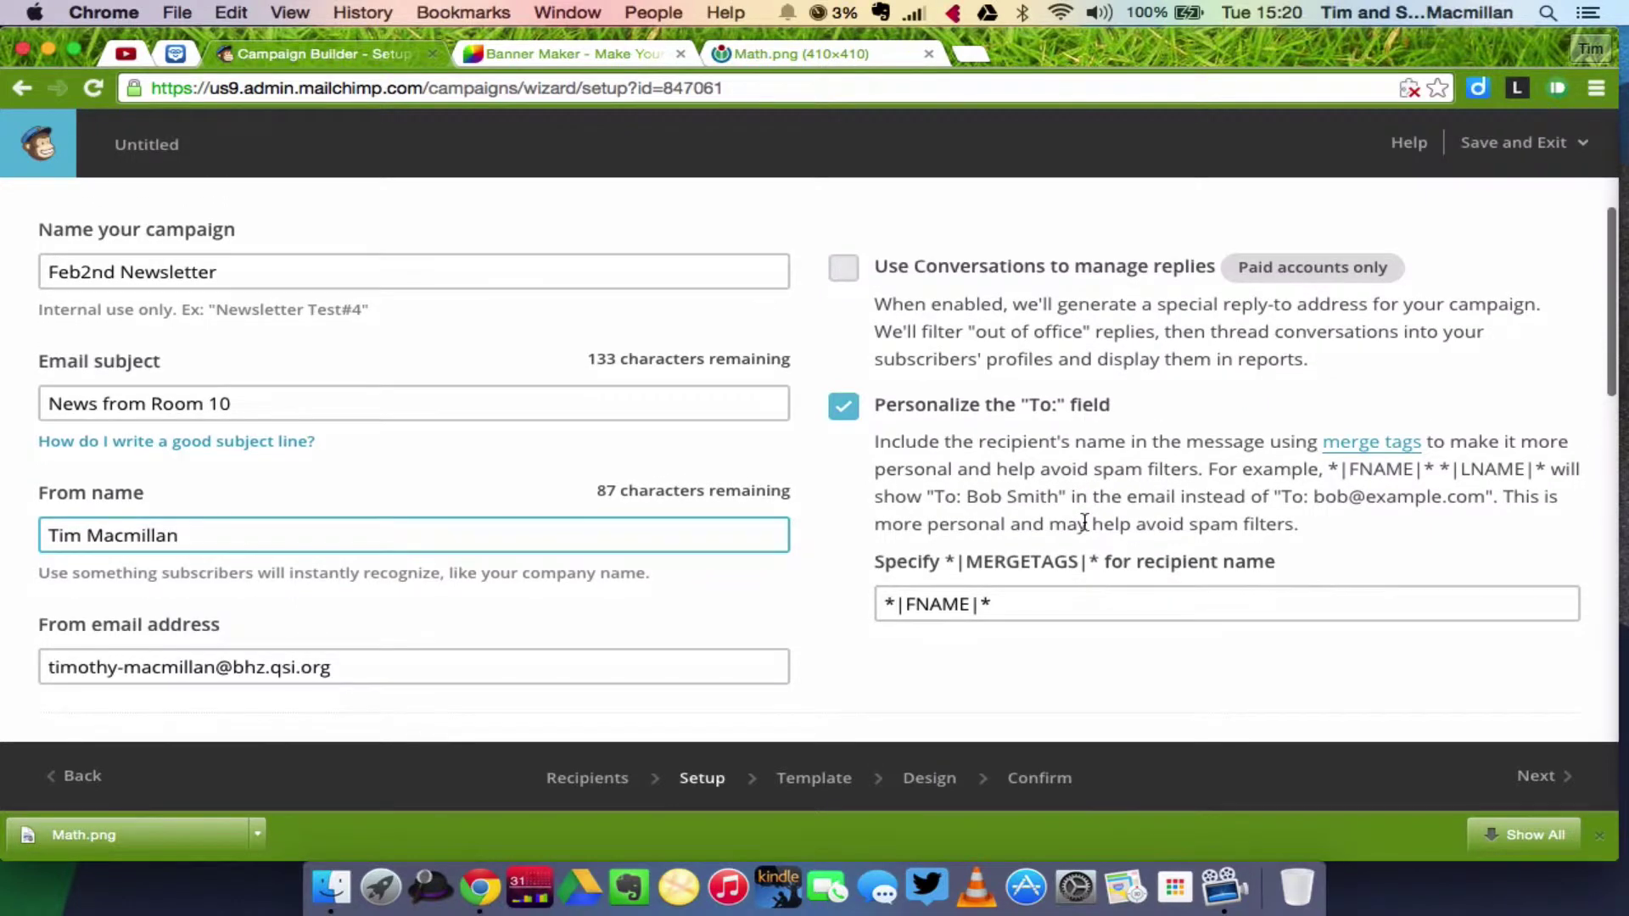
{"action": "scroll", "coordinate": [1084, 521], "scroll_direction": "down", "scroll_amount": 1}
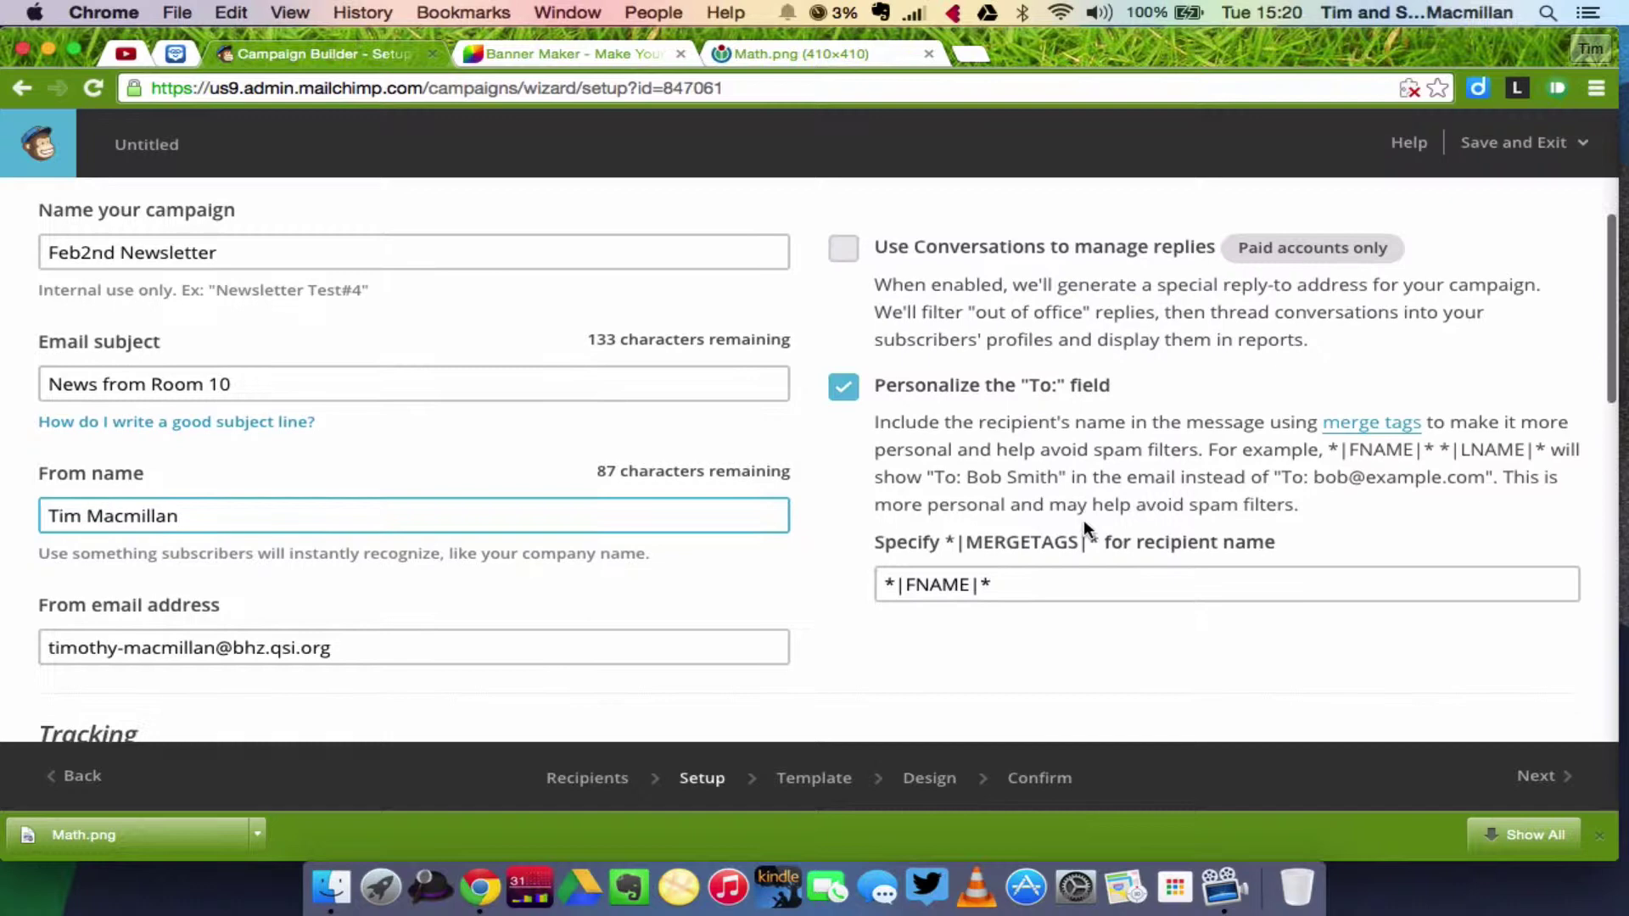
{"action": "scroll", "coordinate": [1082, 520], "scroll_direction": "up", "scroll_amount": 3}
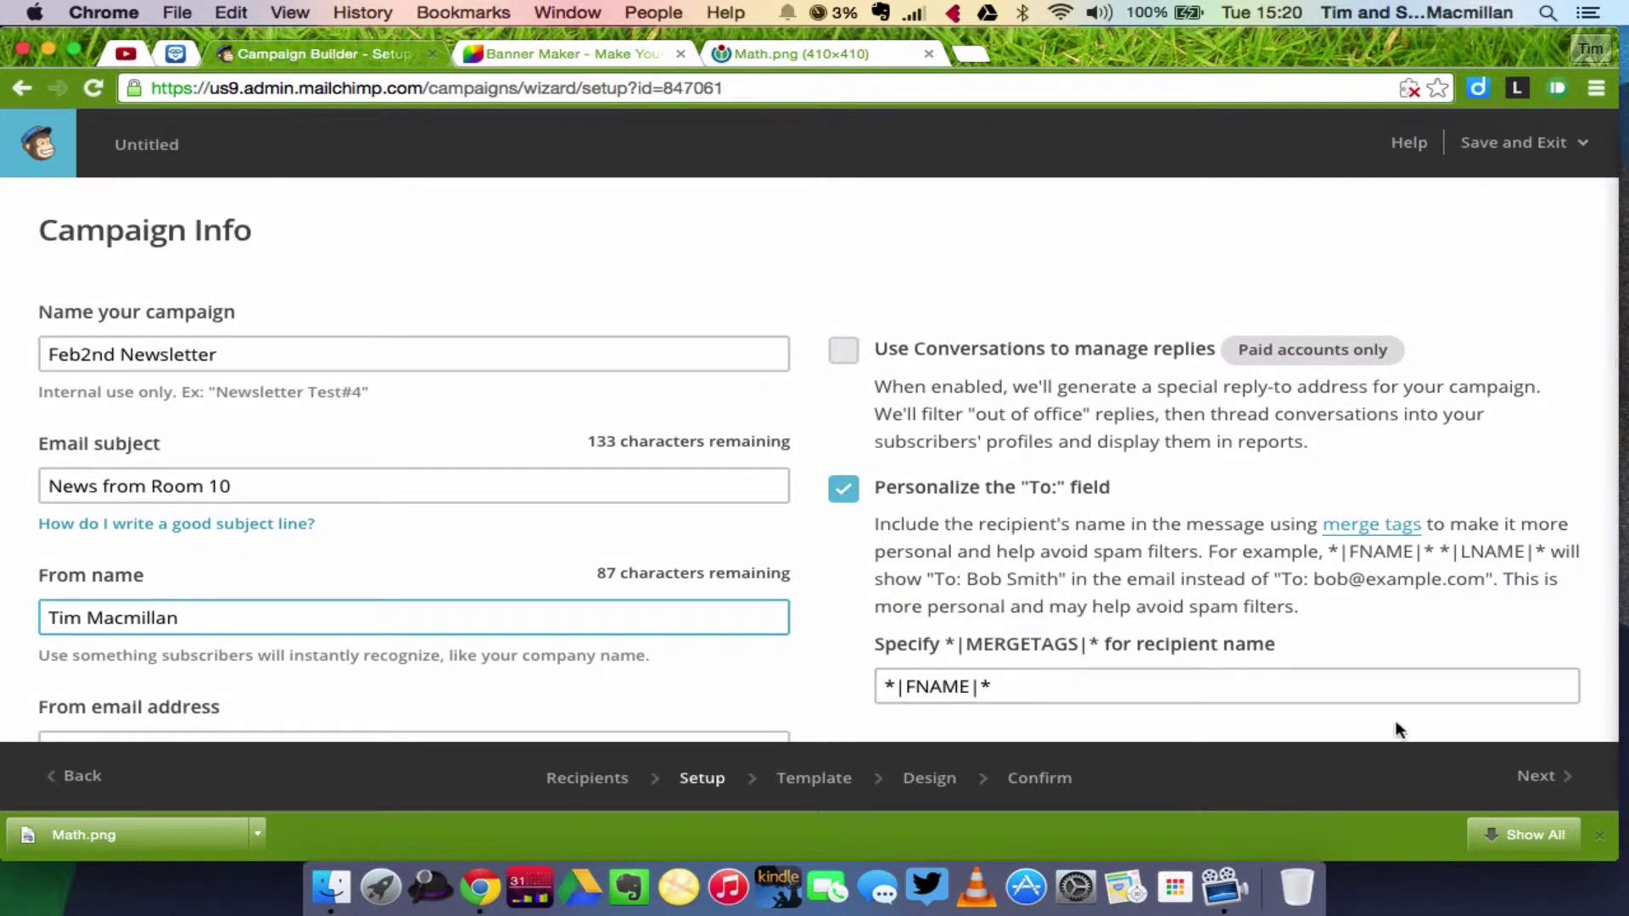
Move to the Template step and browse the Themes designs from Featured Valentine through AutoConnect
{"action": "left_click", "coordinate": [1553, 778]}
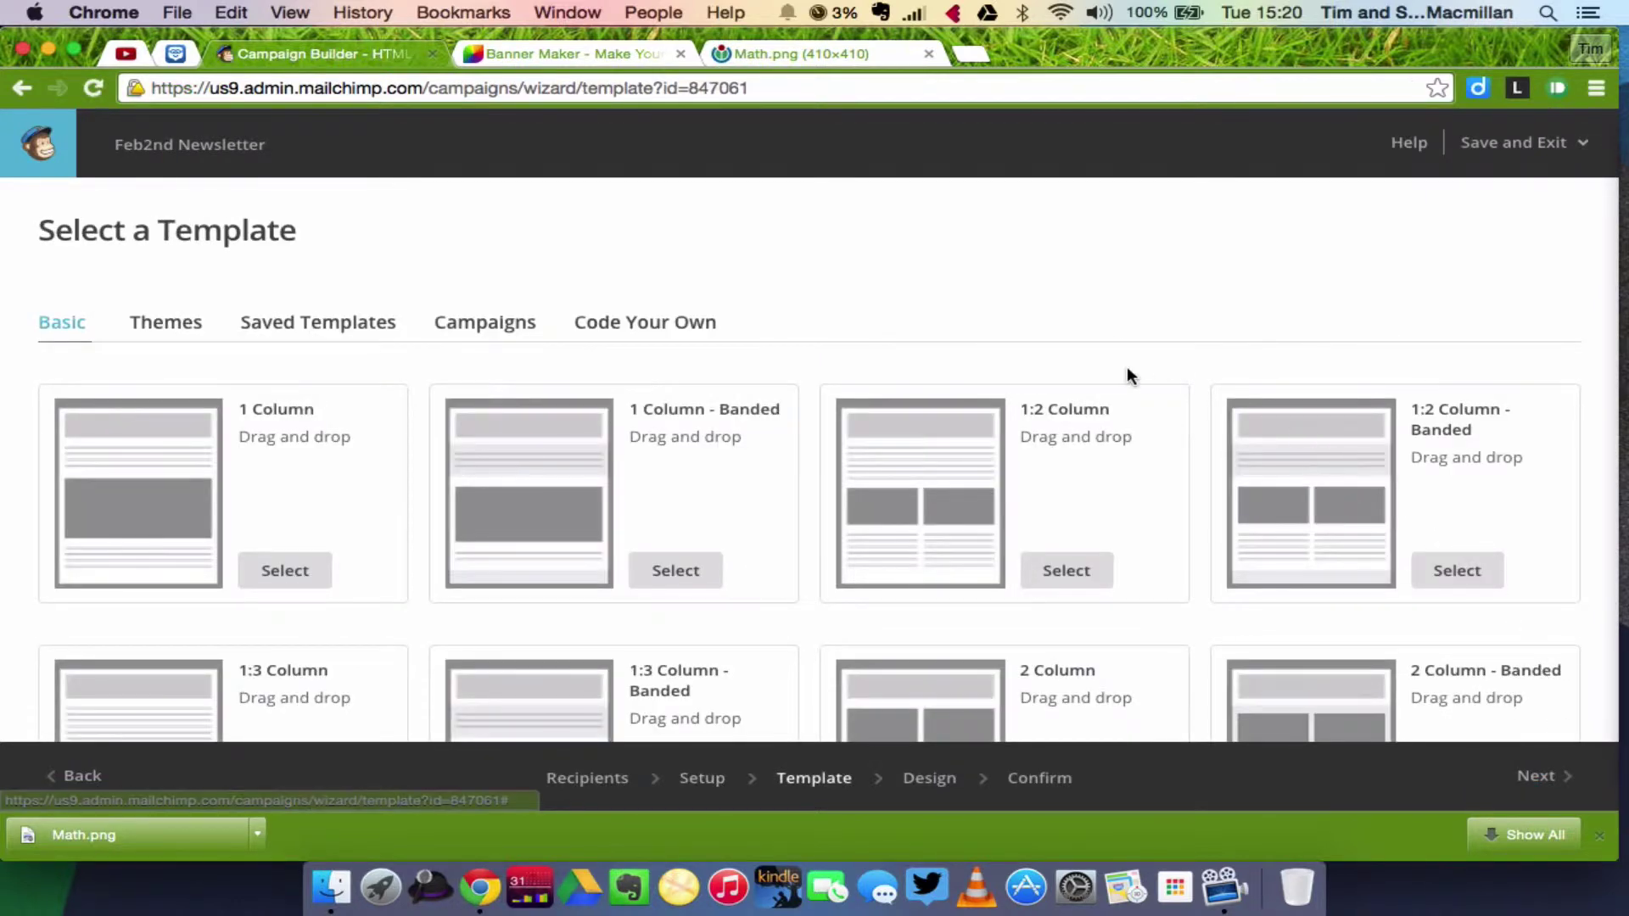
{"action": "scroll", "coordinate": [1126, 368], "scroll_direction": "down", "scroll_amount": 2}
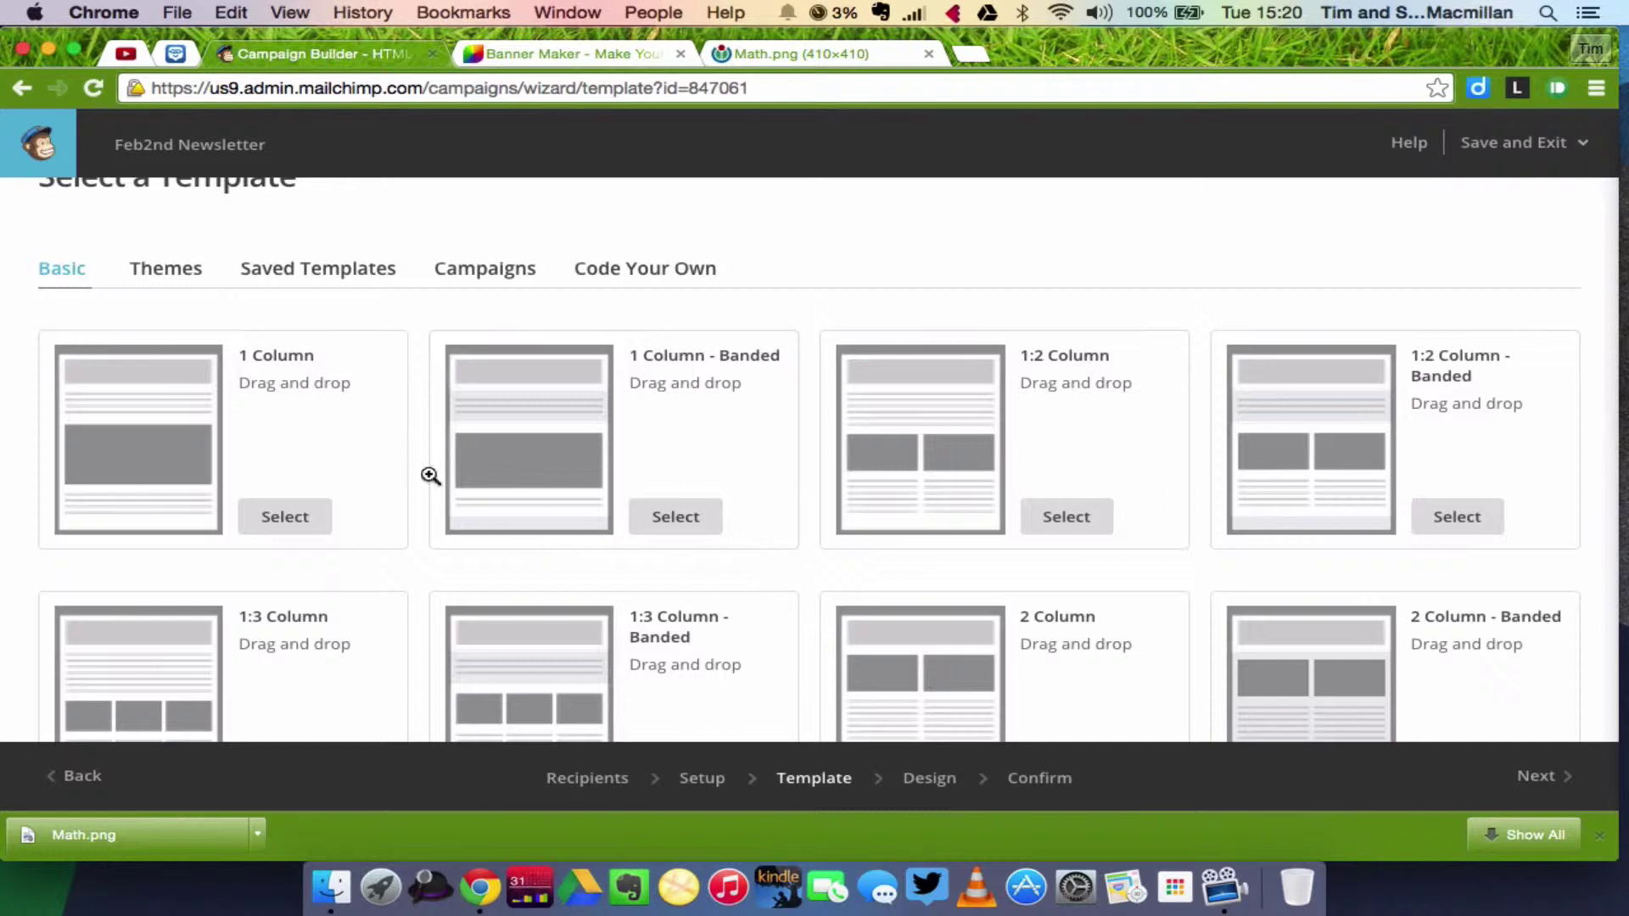
{"action": "left_click", "coordinate": [164, 270]}
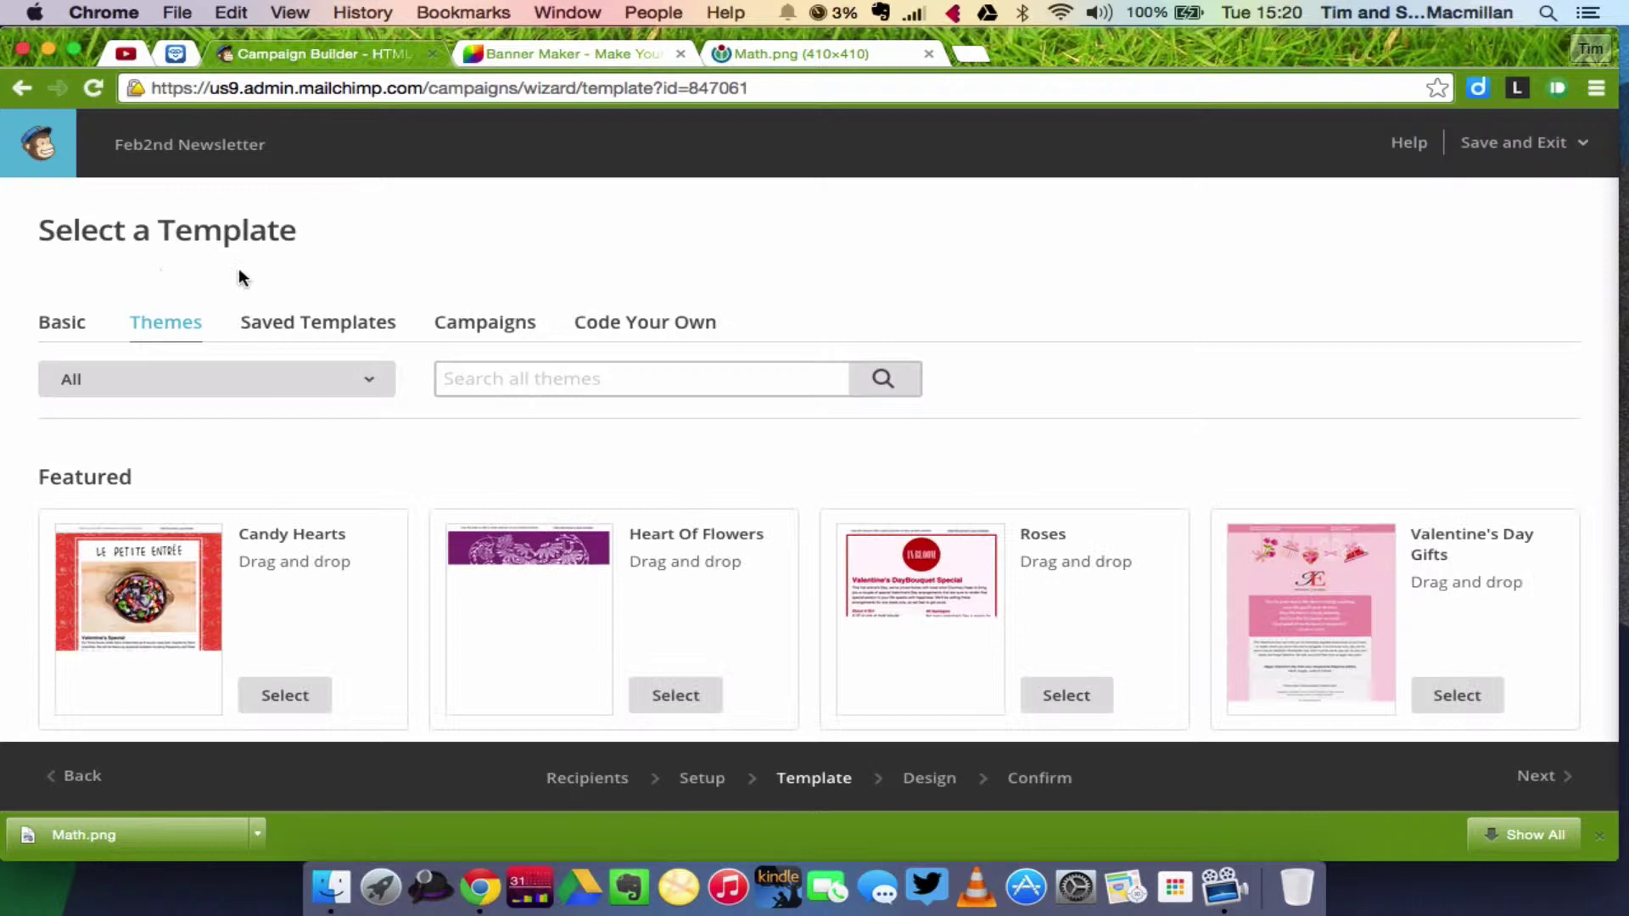
{"action": "scroll", "coordinate": [1036, 434], "scroll_direction": "down", "scroll_amount": 5}
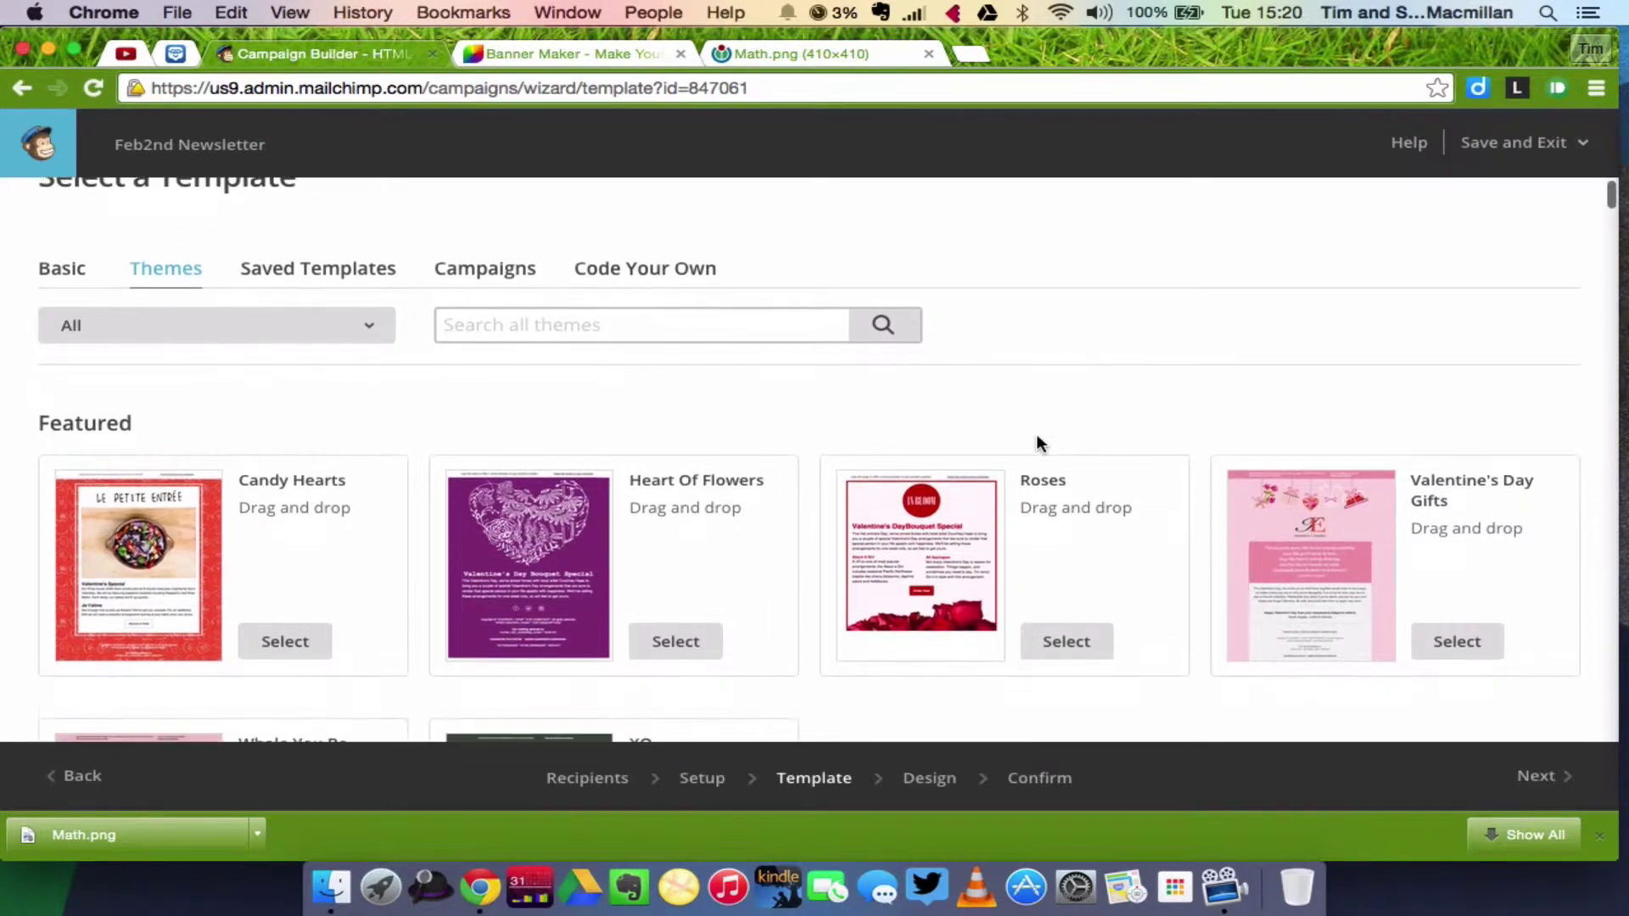
{"action": "scroll", "coordinate": [1036, 434], "scroll_direction": "down", "scroll_amount": 10}
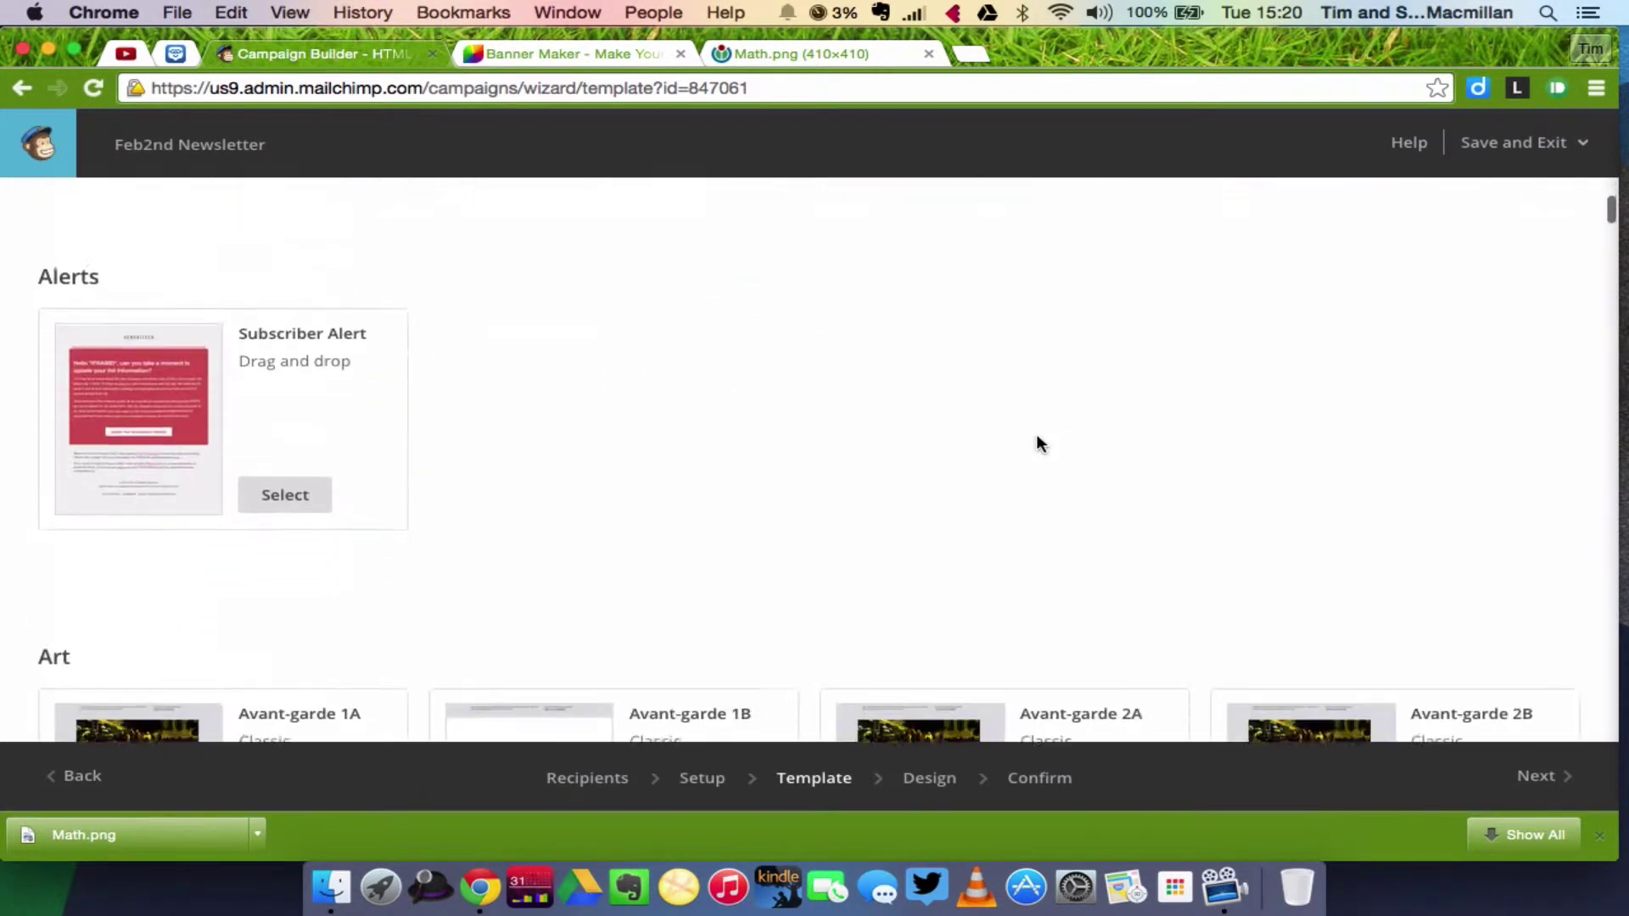
{"action": "scroll", "coordinate": [1039, 442], "scroll_direction": "down", "scroll_amount": 10}
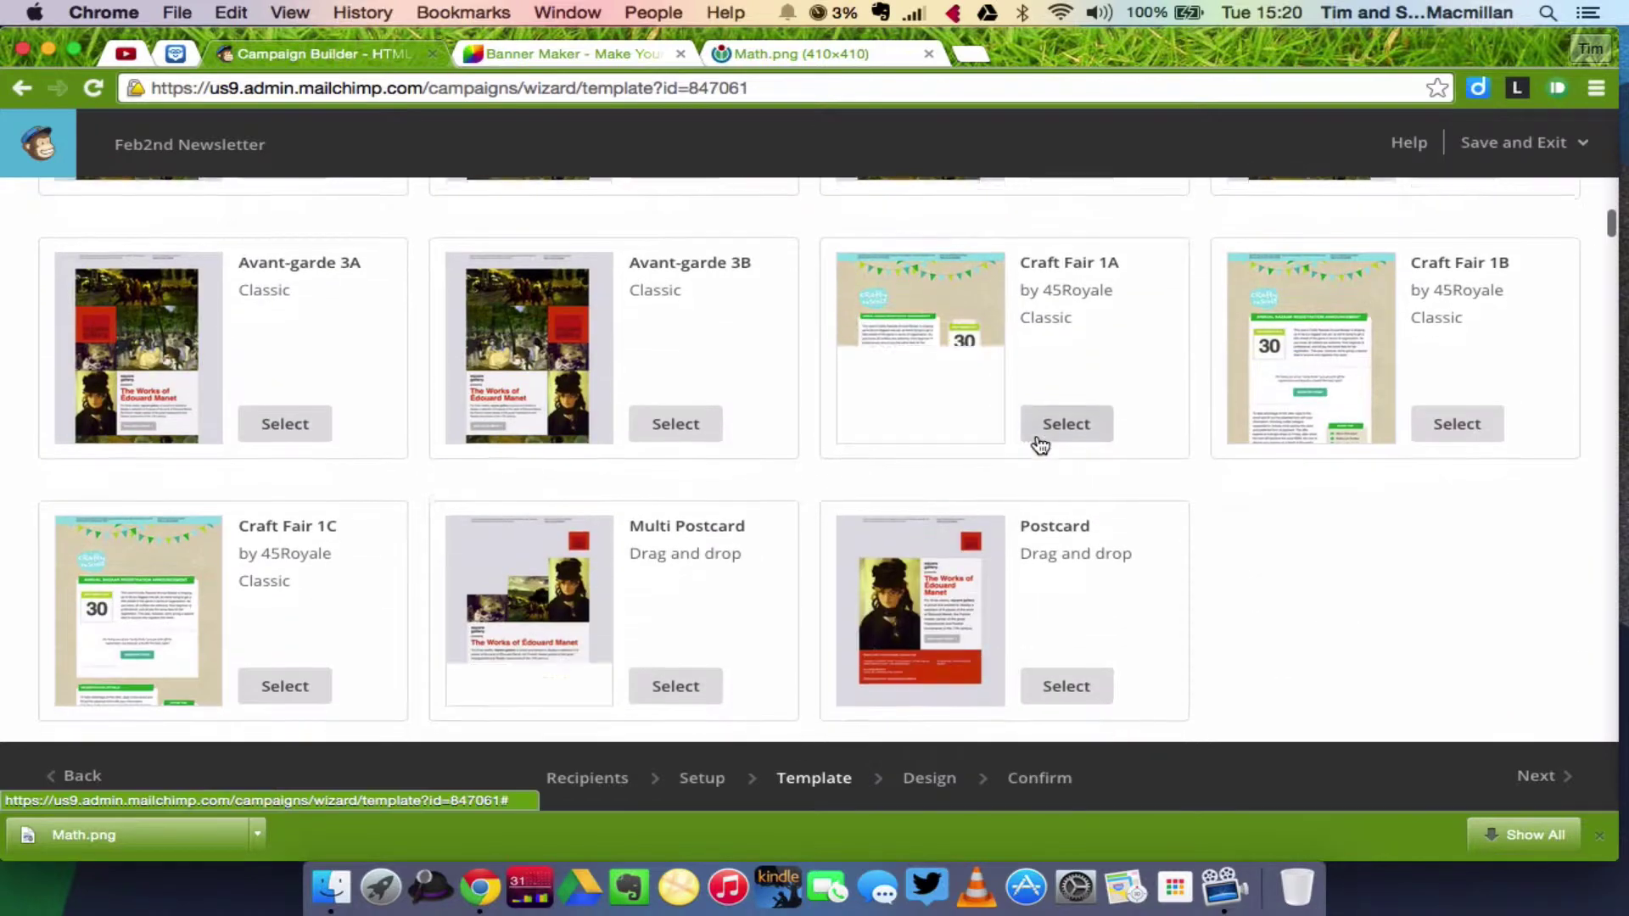
{"action": "scroll", "coordinate": [1036, 438], "scroll_direction": "down", "scroll_amount": 10}
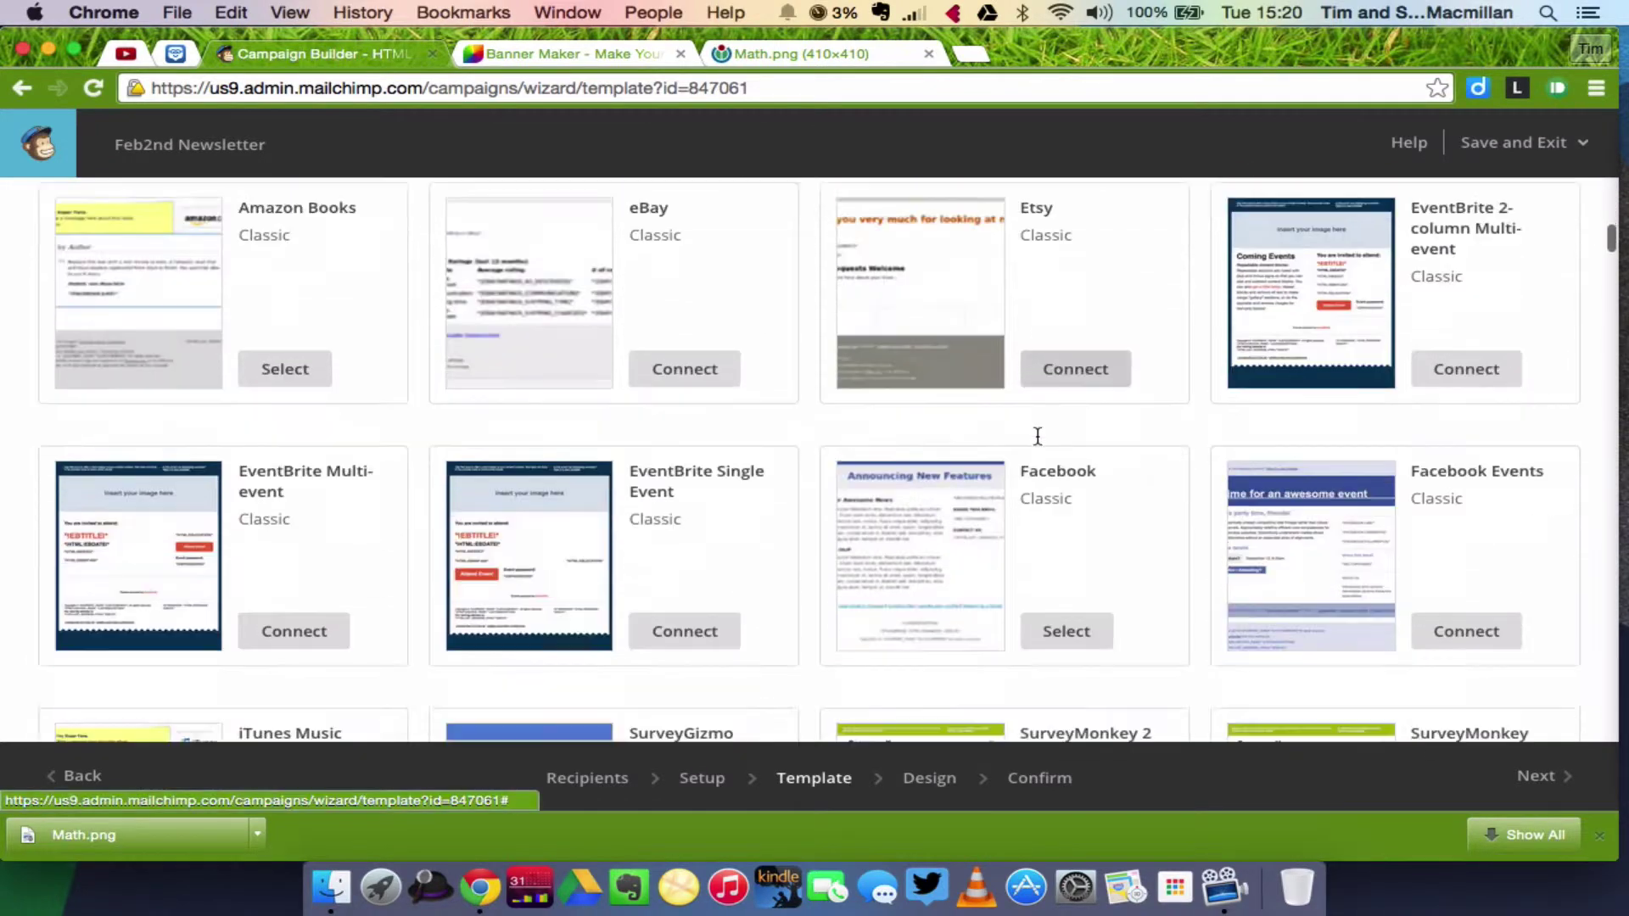
{"action": "scroll", "coordinate": [1036, 436], "scroll_direction": "up", "scroll_amount": 15}
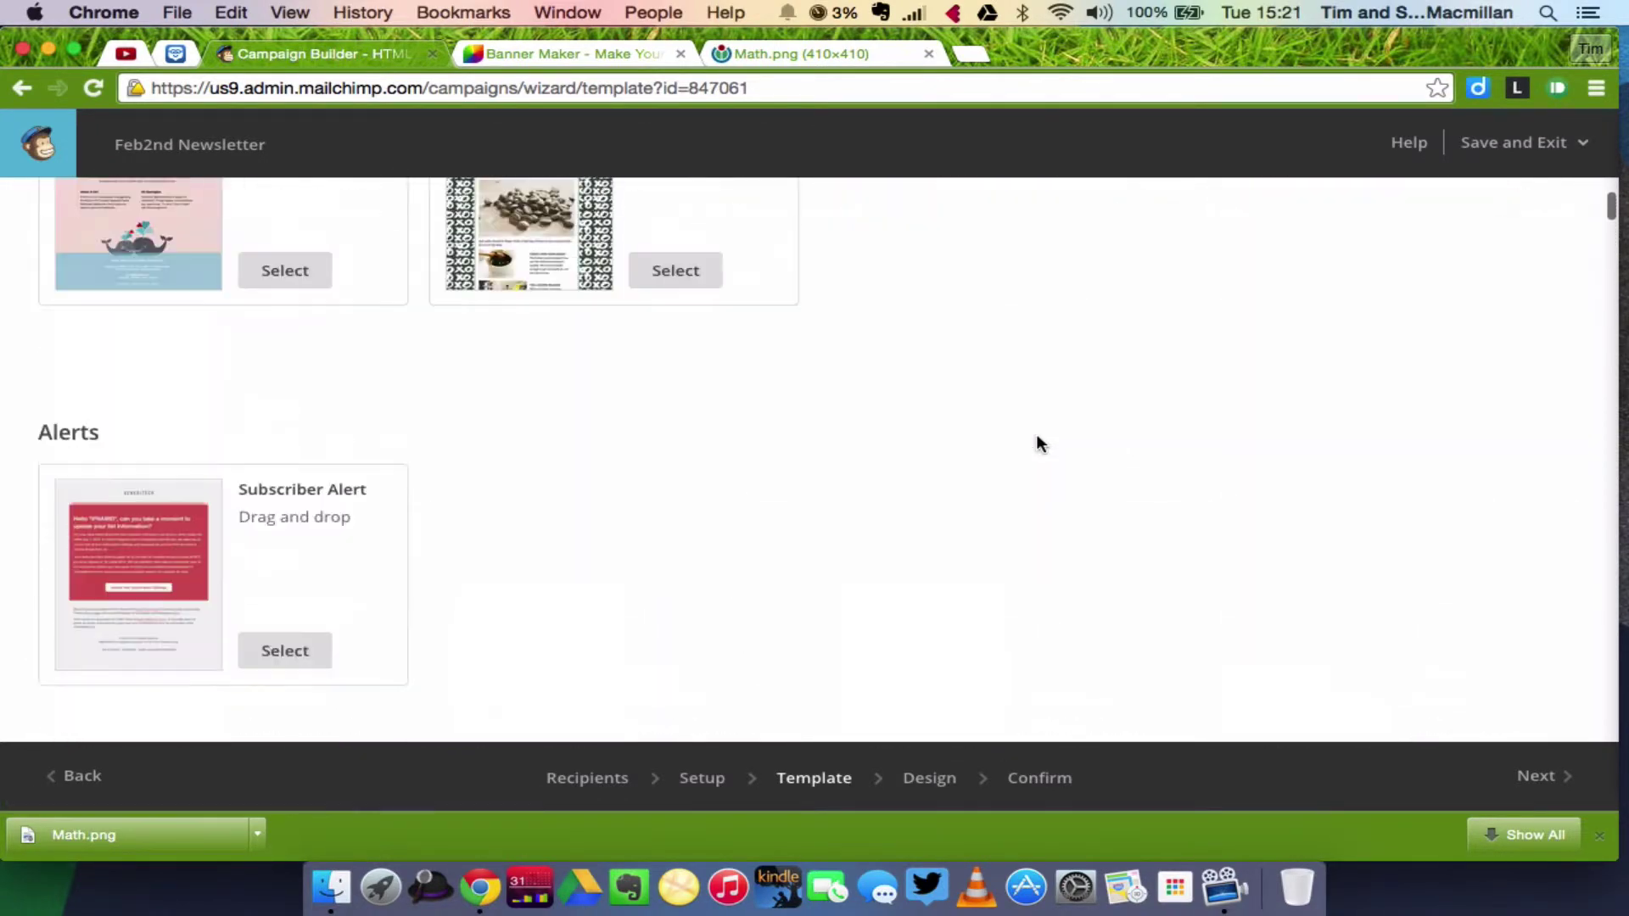
{"action": "scroll", "coordinate": [1036, 434], "scroll_direction": "up", "scroll_amount": 10}
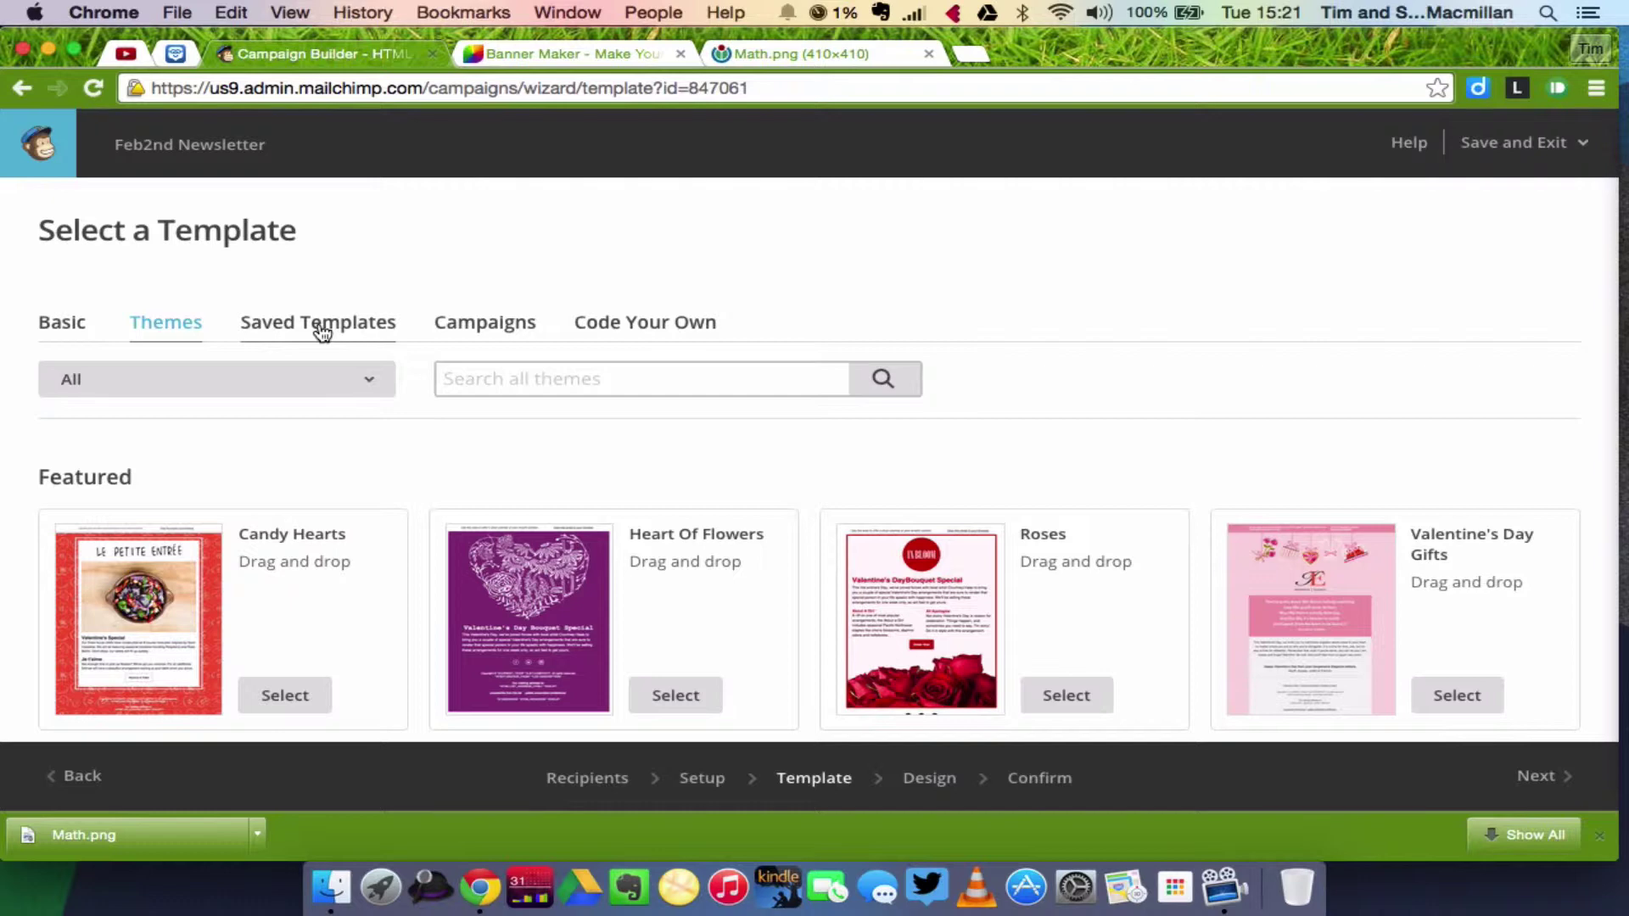
Pick the 1 Column layout from the Basic templates
{"action": "left_click", "coordinate": [64, 331]}
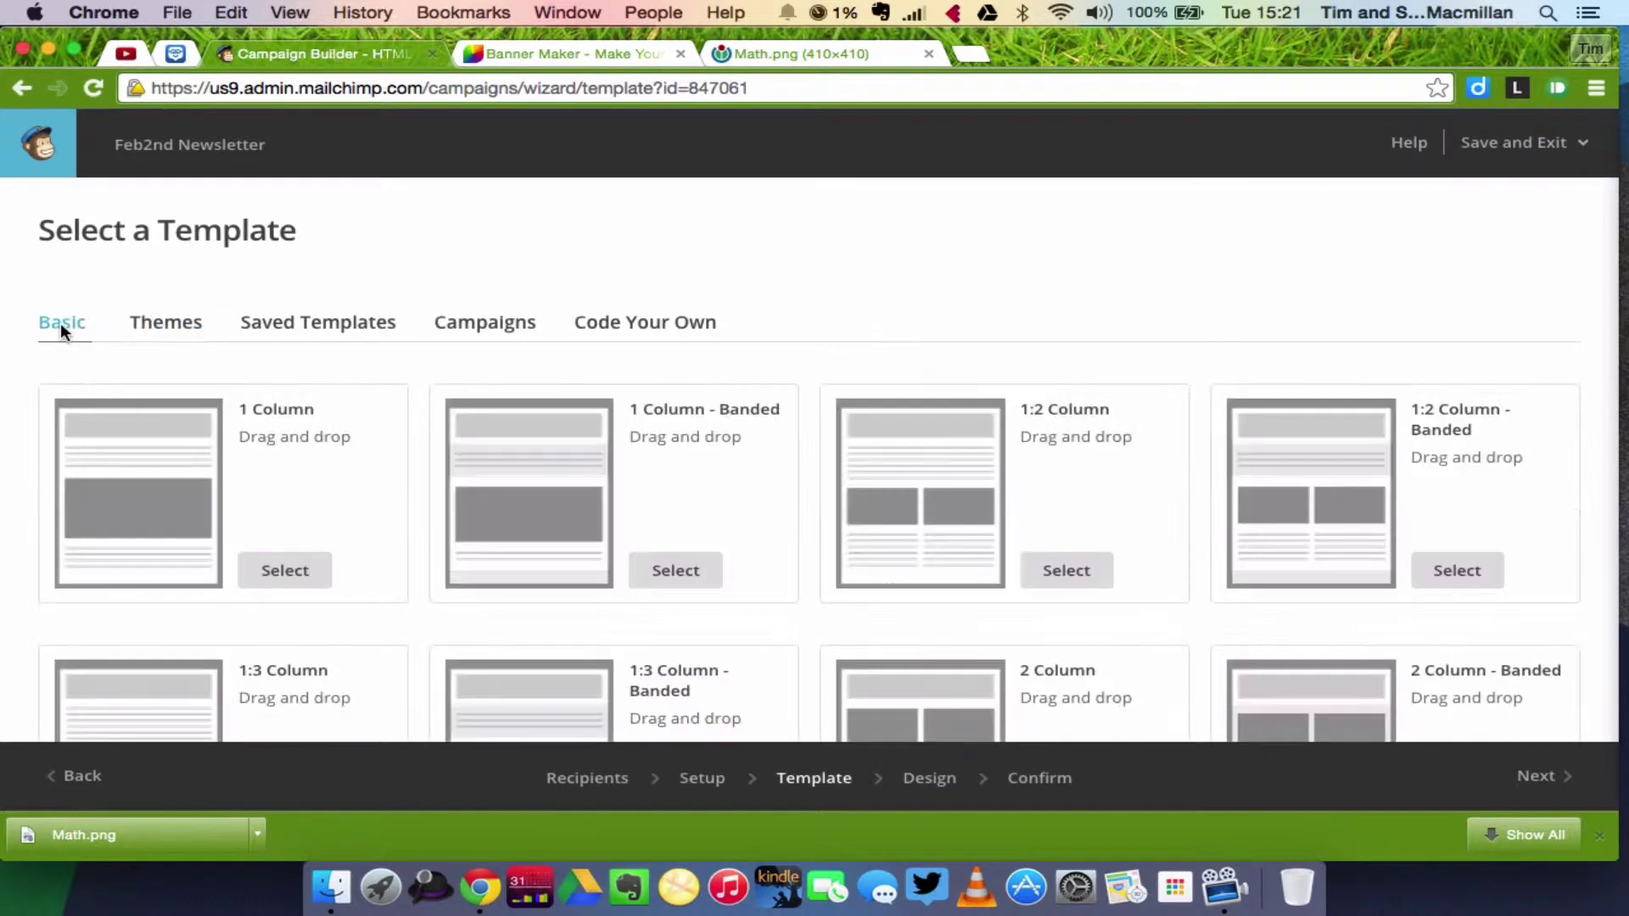
{"action": "scroll", "coordinate": [777, 560], "scroll_direction": "down", "scroll_amount": 1}
{"action": "scroll", "coordinate": [779, 566], "scroll_direction": "down", "scroll_amount": 3}
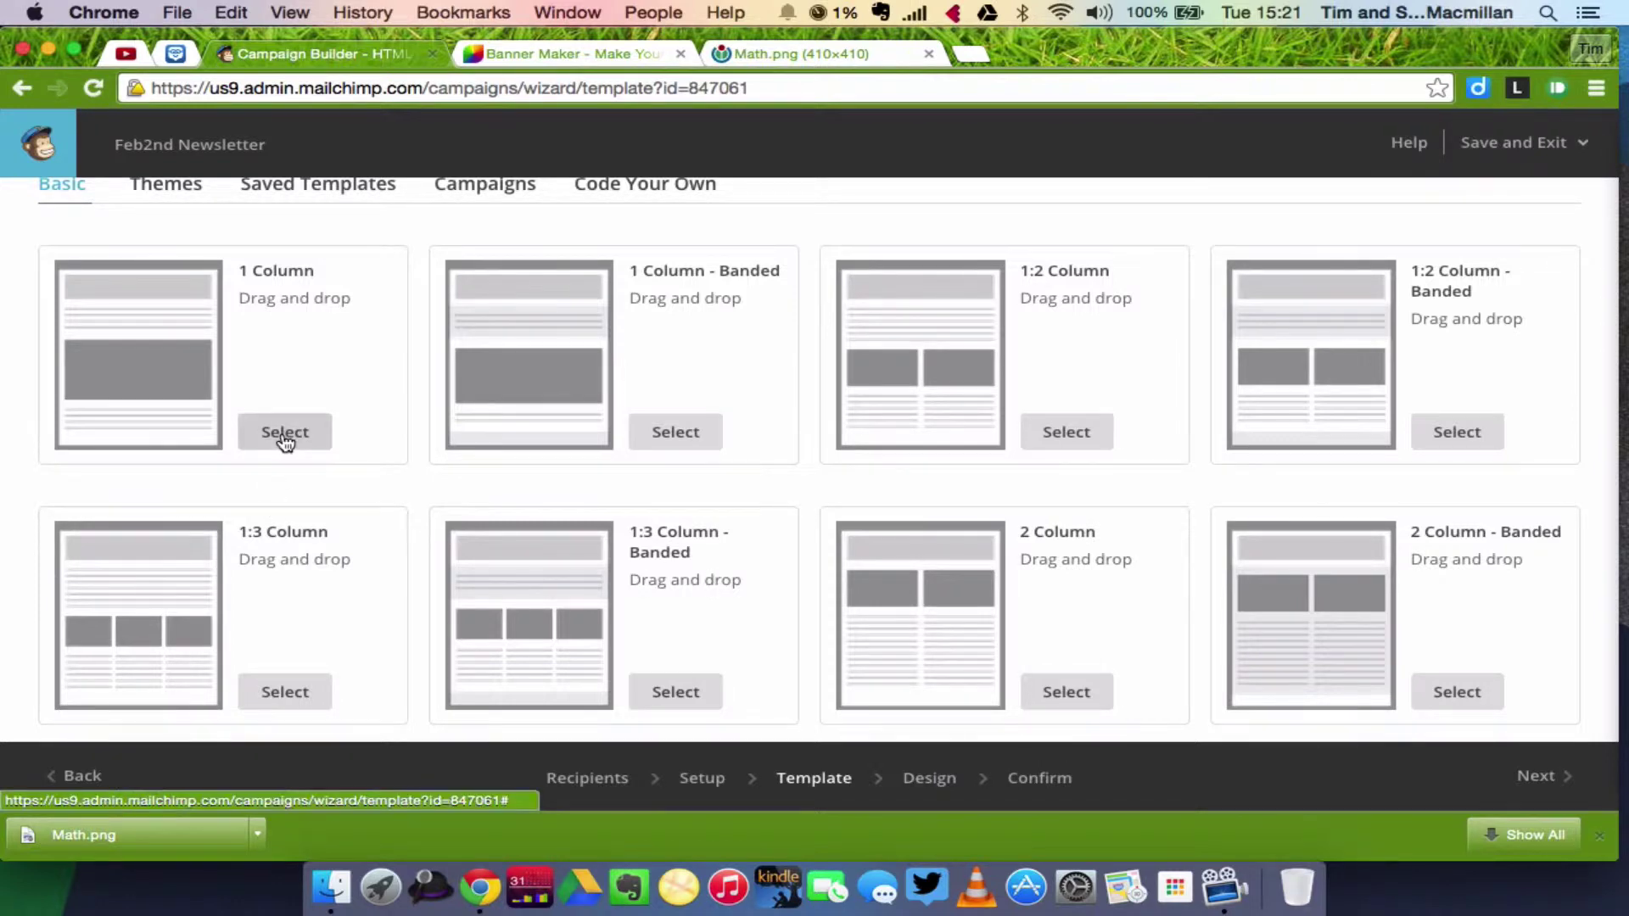
{"action": "scroll", "coordinate": [334, 481], "scroll_direction": "down", "scroll_amount": 3}
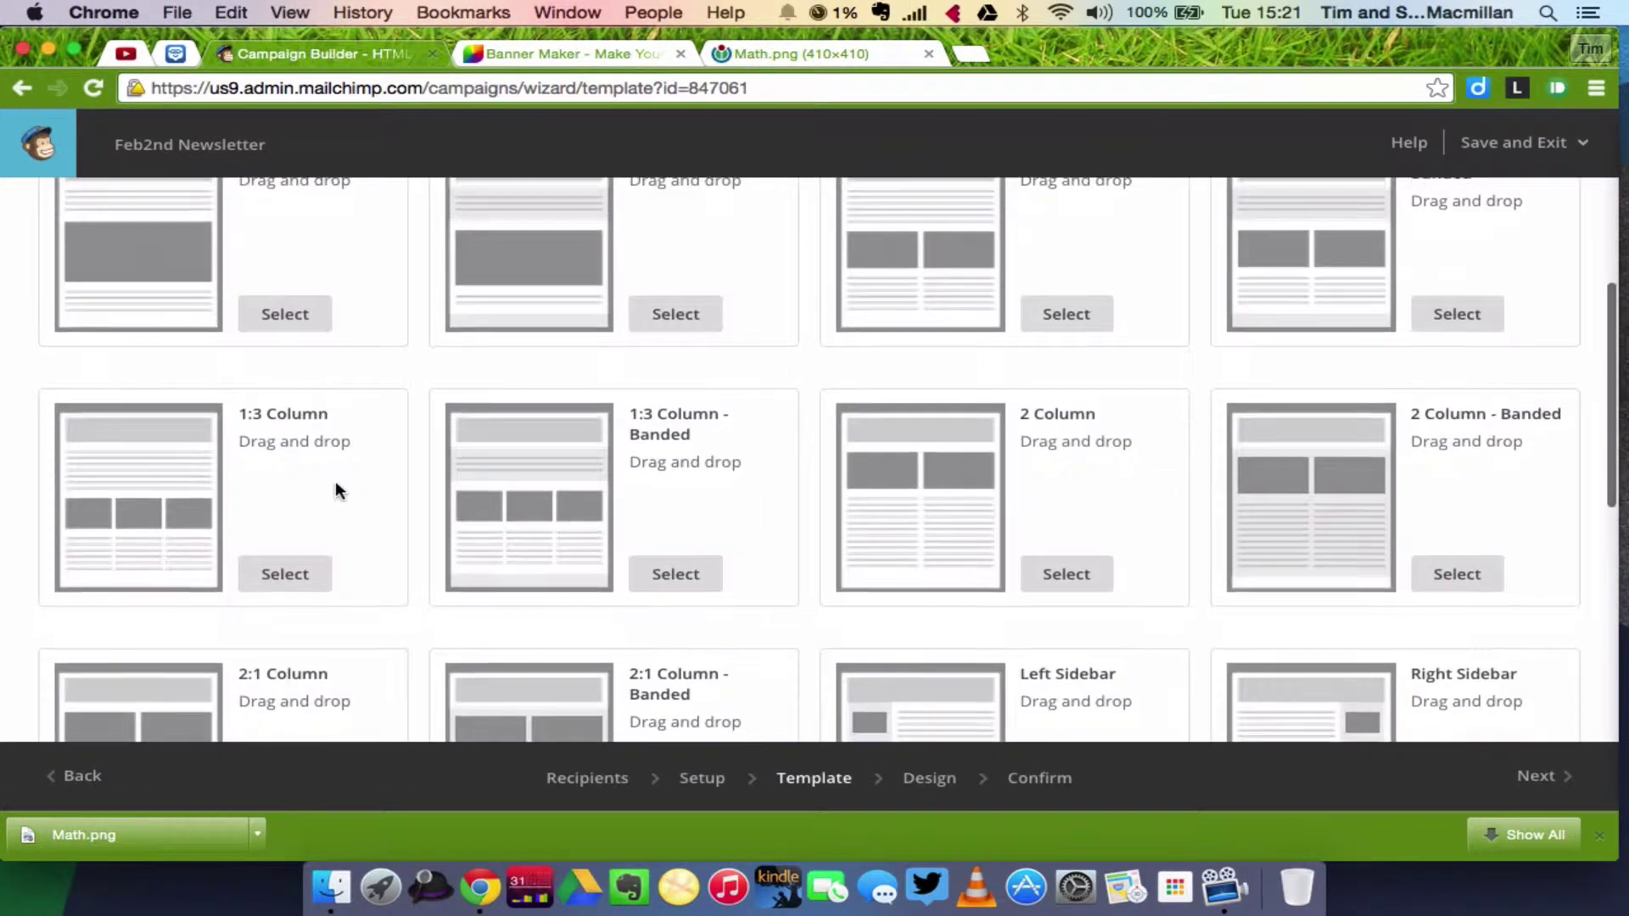
{"action": "scroll", "coordinate": [334, 481], "scroll_direction": "down", "scroll_amount": 2}
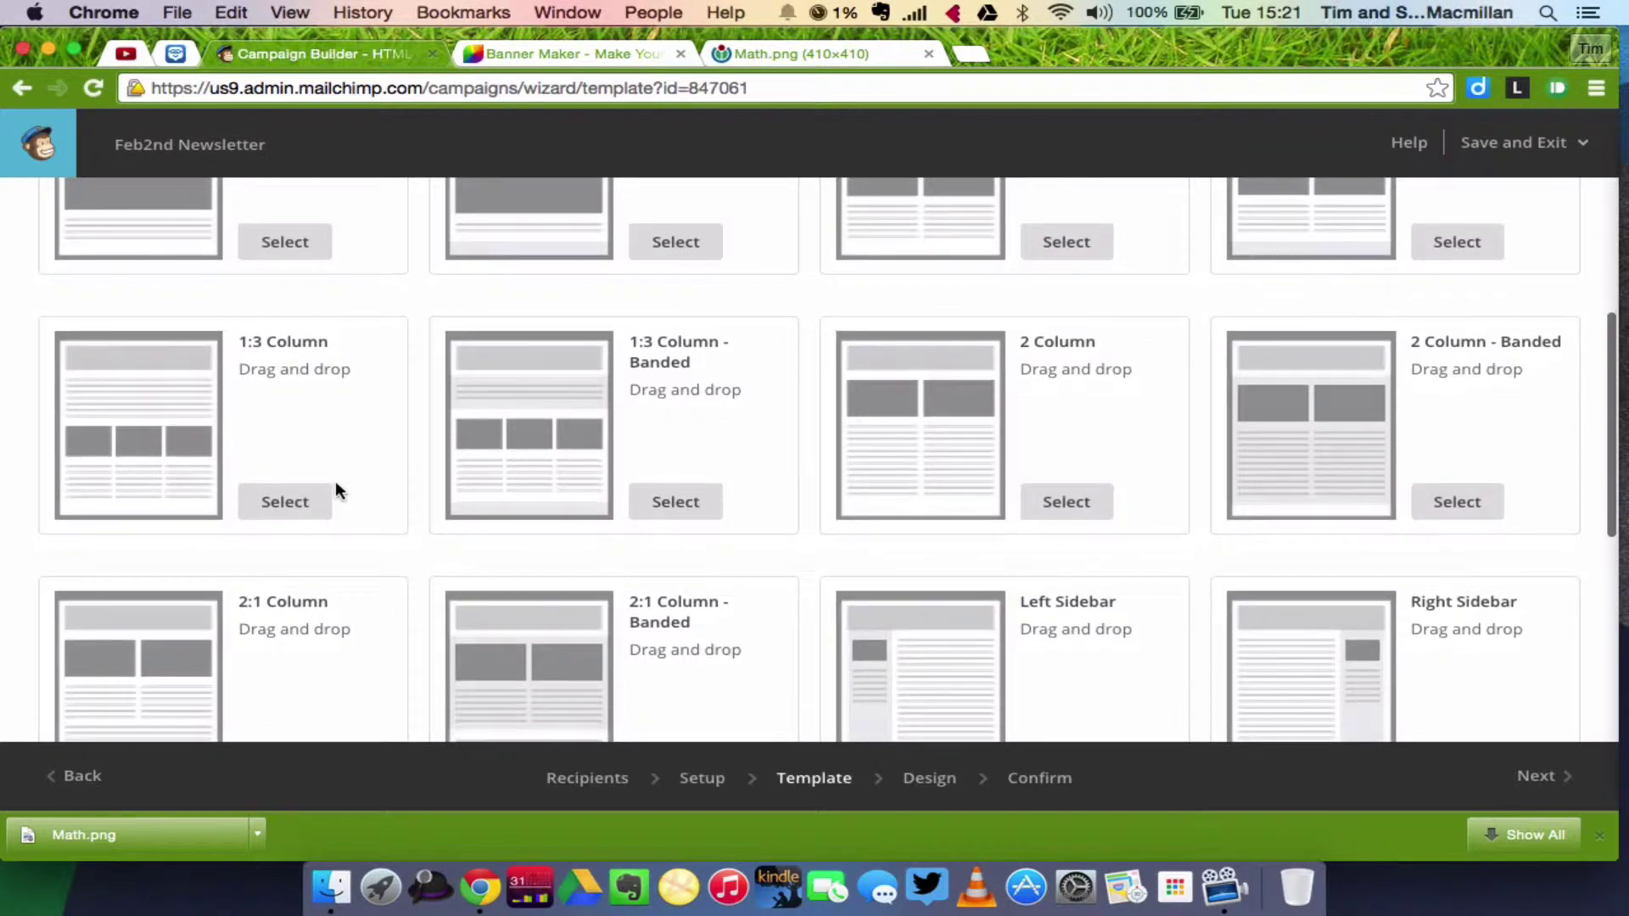
{"action": "scroll", "coordinate": [334, 481], "scroll_direction": "down", "scroll_amount": 2}
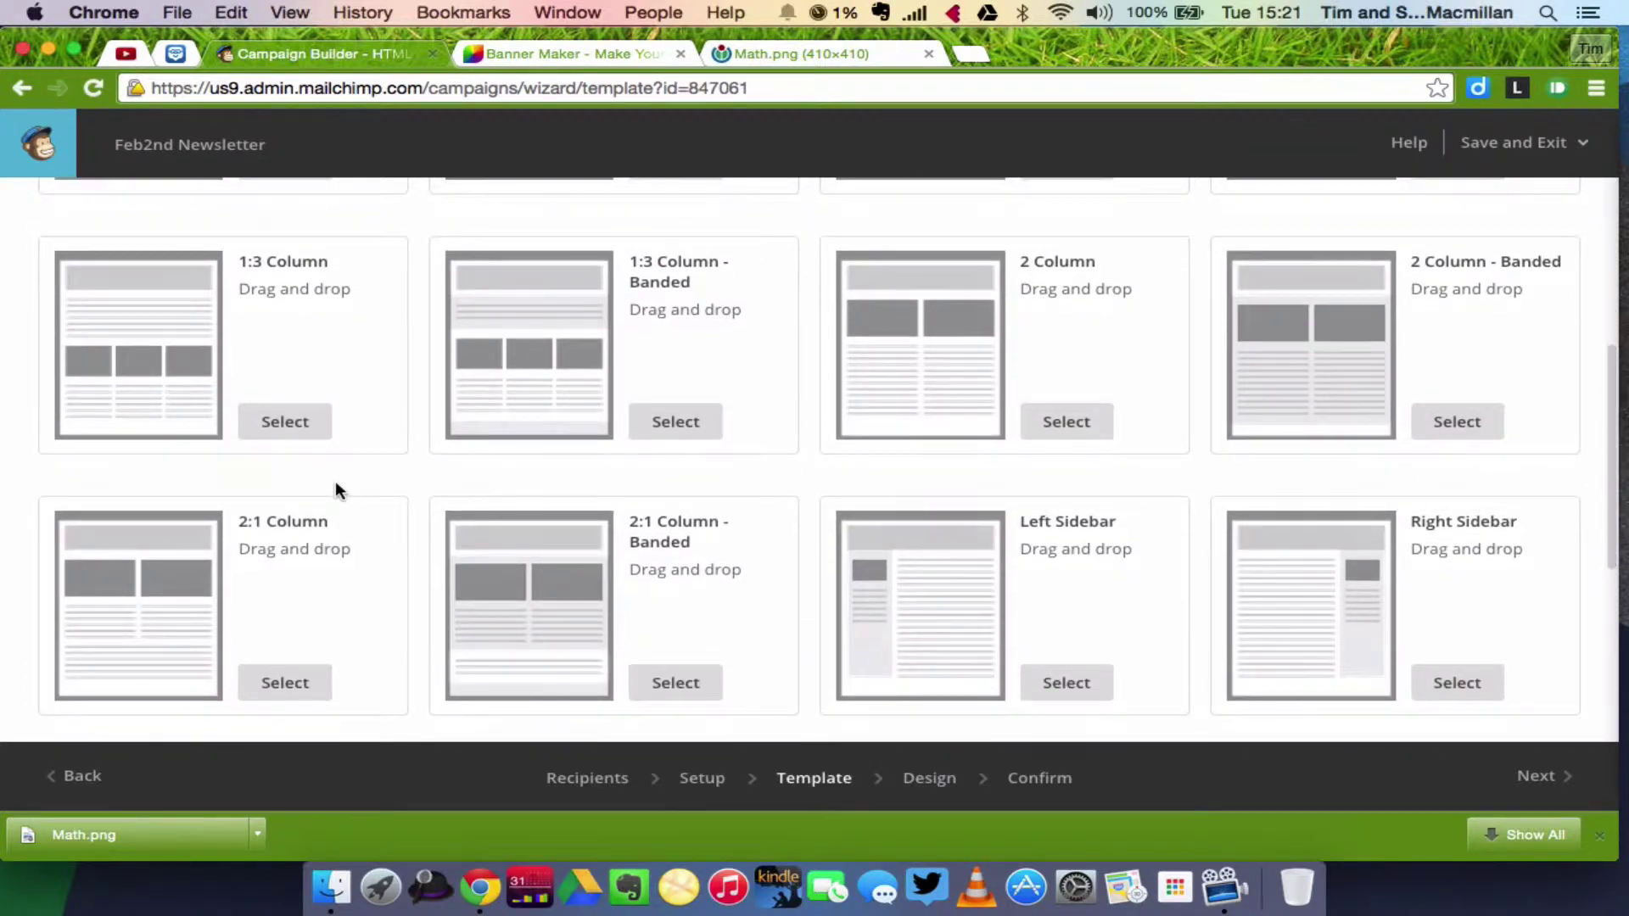
{"action": "scroll", "coordinate": [335, 481], "scroll_direction": "down", "scroll_amount": 3}
{"action": "scroll", "coordinate": [334, 481], "scroll_direction": "down", "scroll_amount": 8}
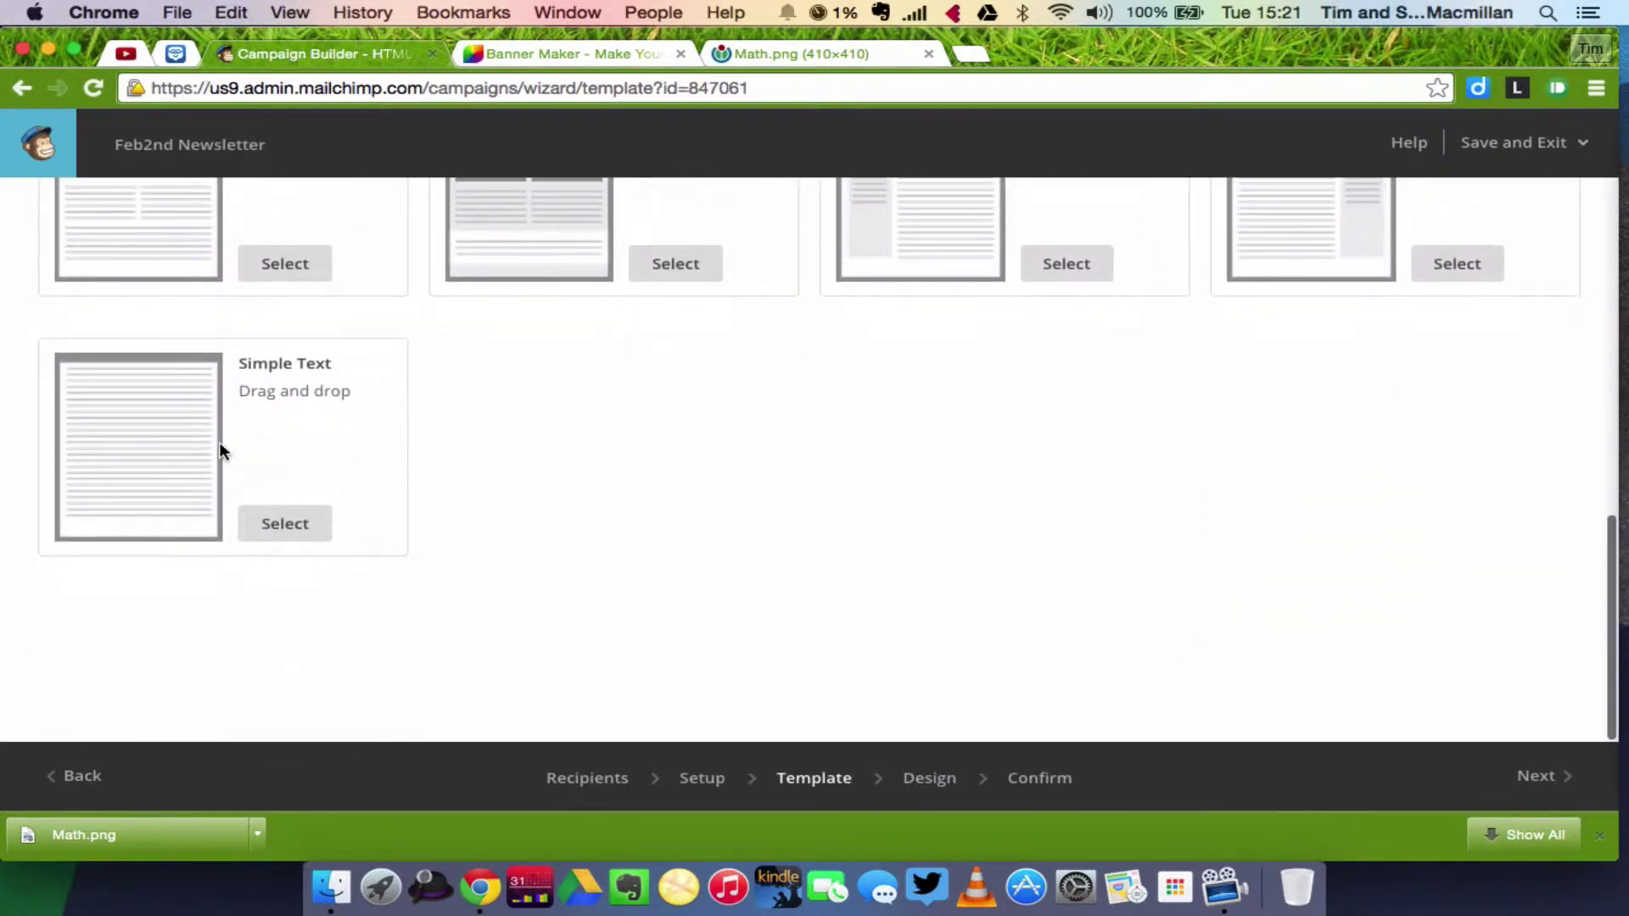
{"action": "scroll", "coordinate": [368, 396], "scroll_direction": "up", "scroll_amount": 1}
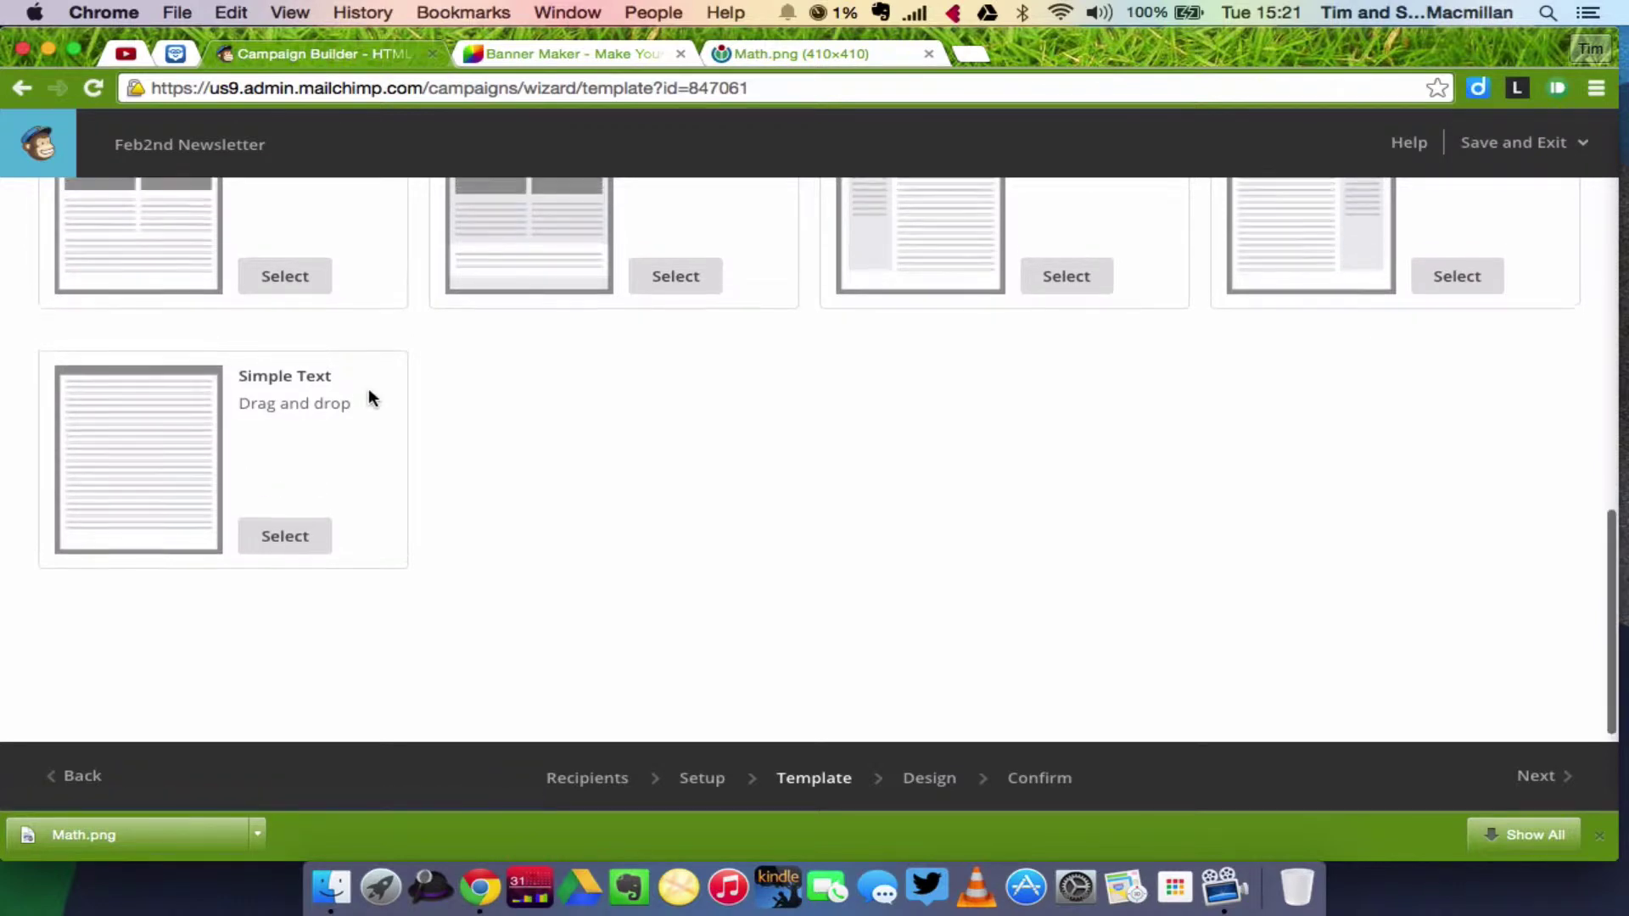
{"action": "scroll", "coordinate": [369, 394], "scroll_direction": "up", "scroll_amount": 15}
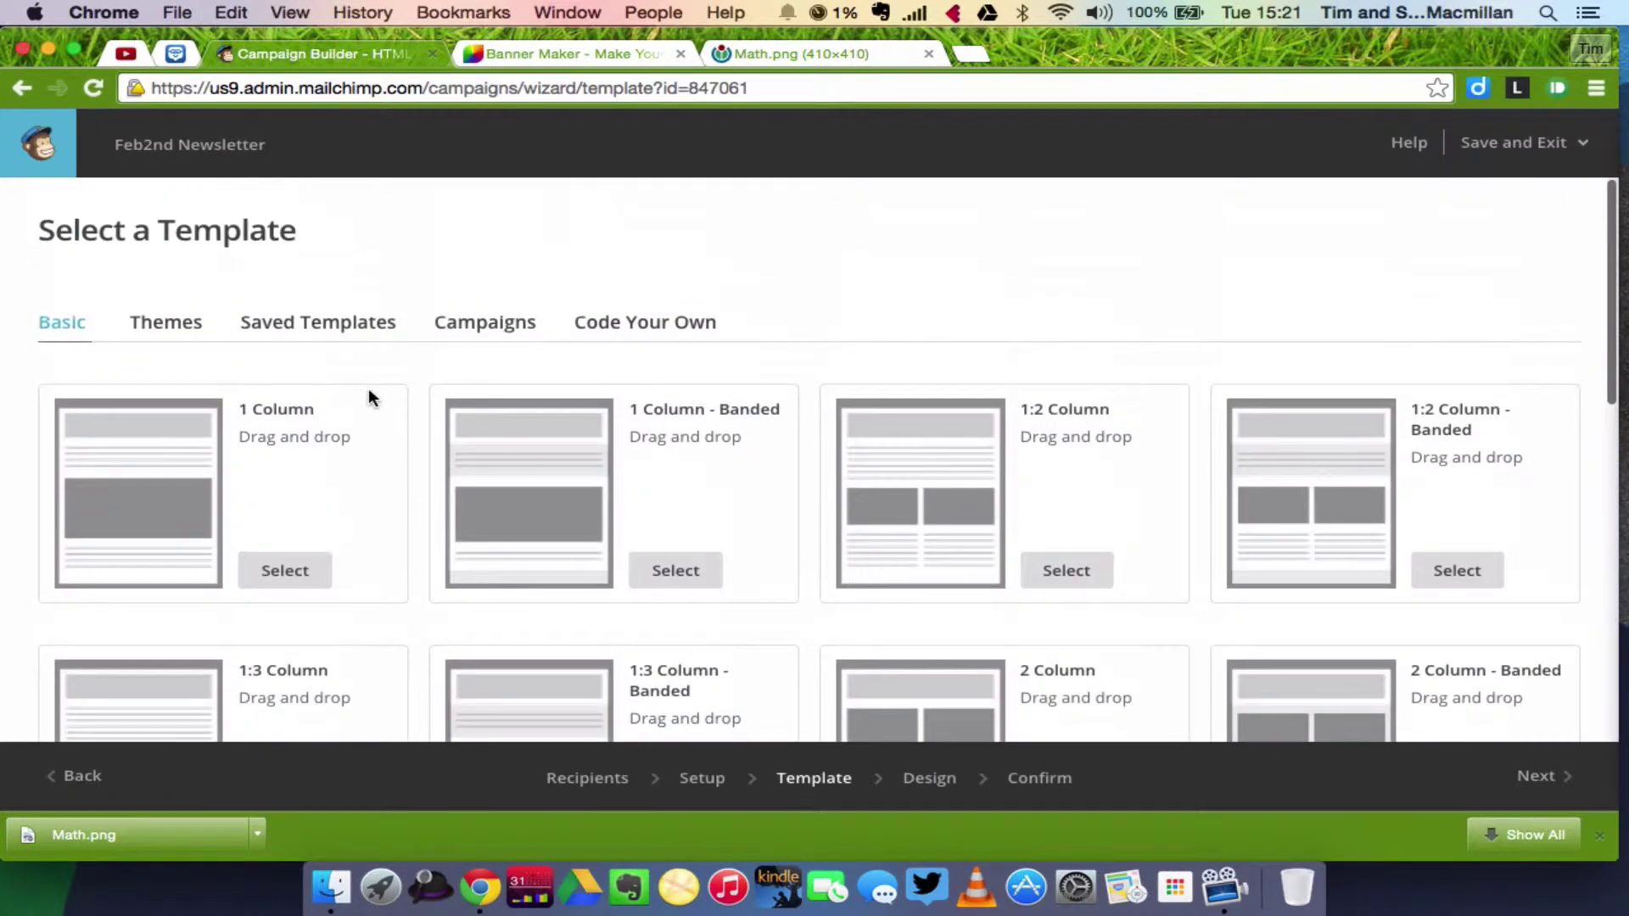
{"action": "left_click", "coordinate": [271, 586]}
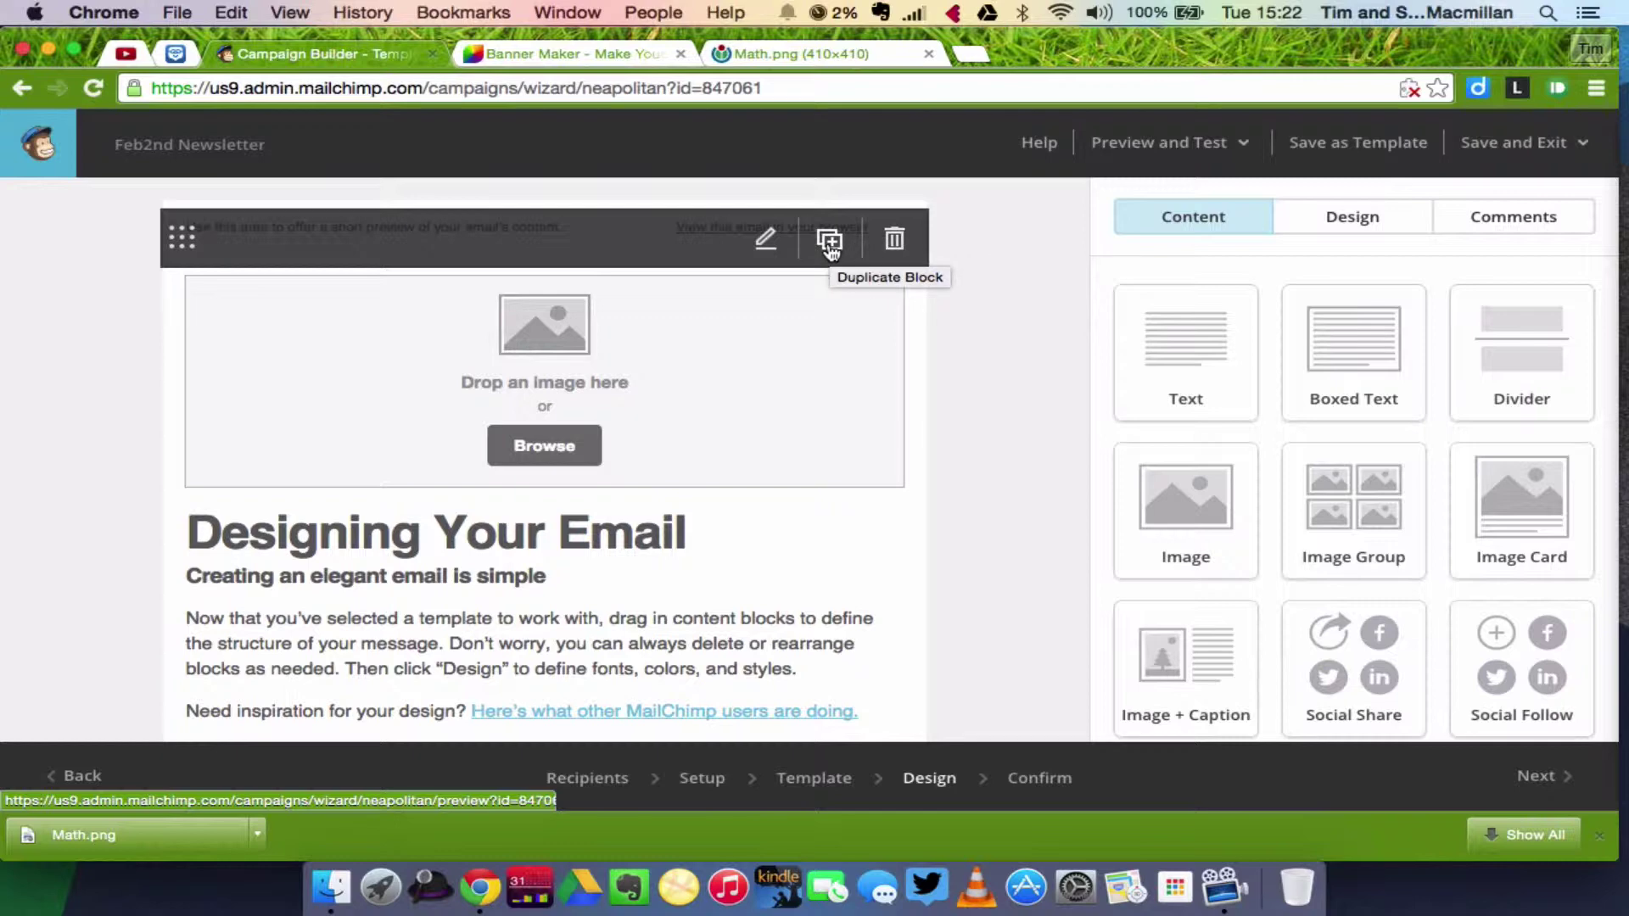
Replace the preheader sentence with 'News from Room 10' and save the block
{"action": "left_click", "coordinate": [765, 240]}
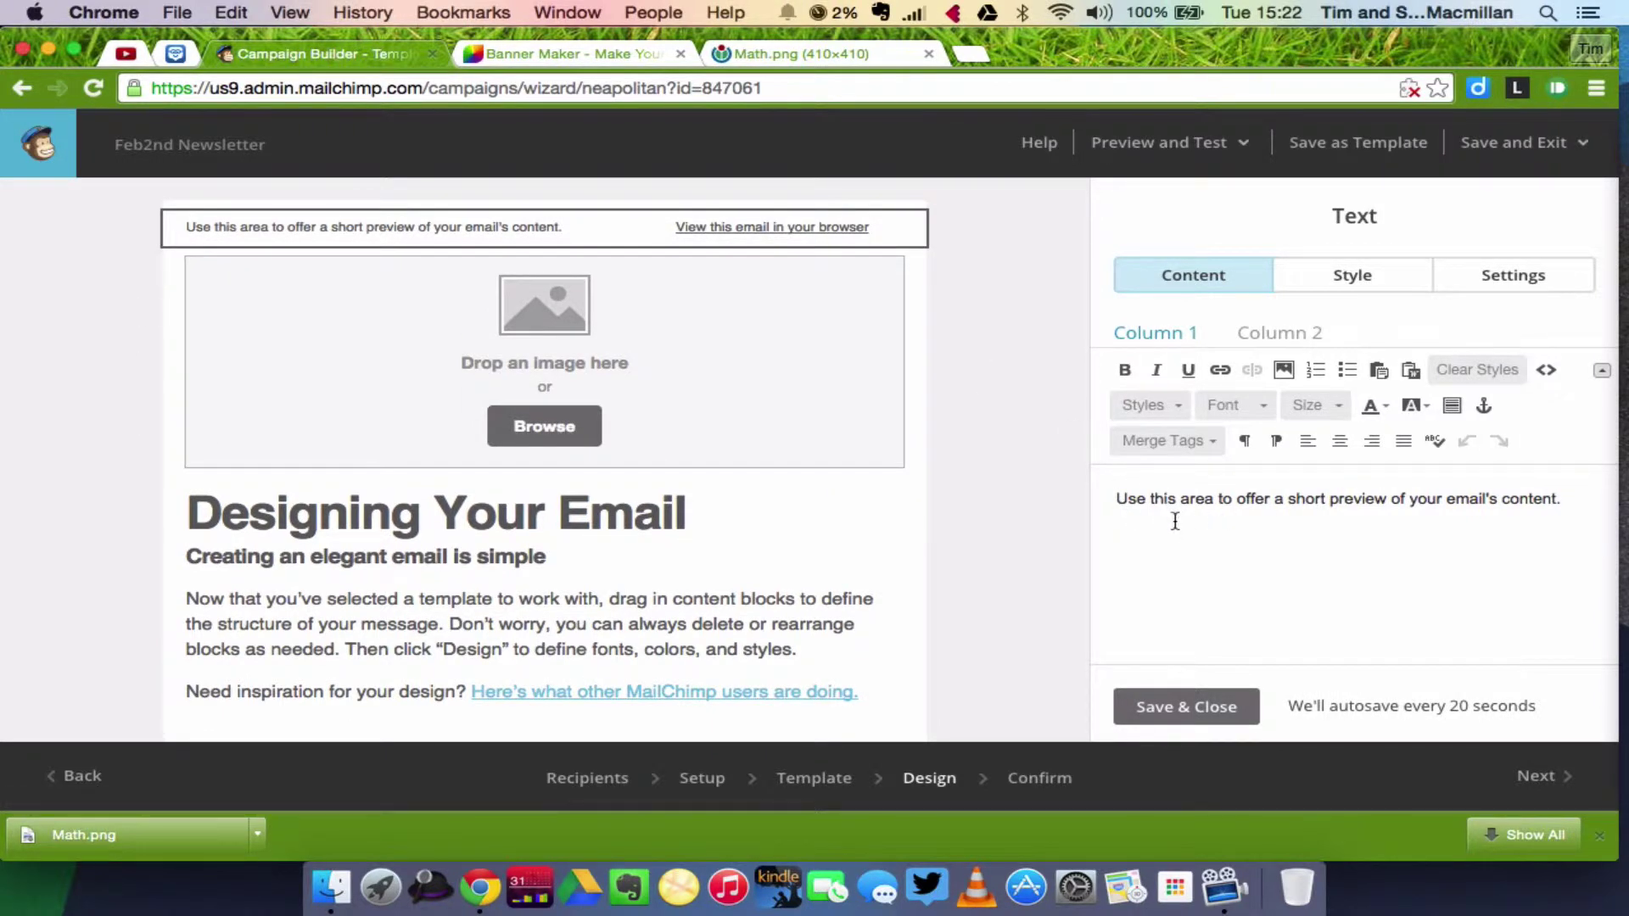
{"action": "left_click_drag", "start_coordinate": [1585, 499], "coordinate": [1114, 494]}
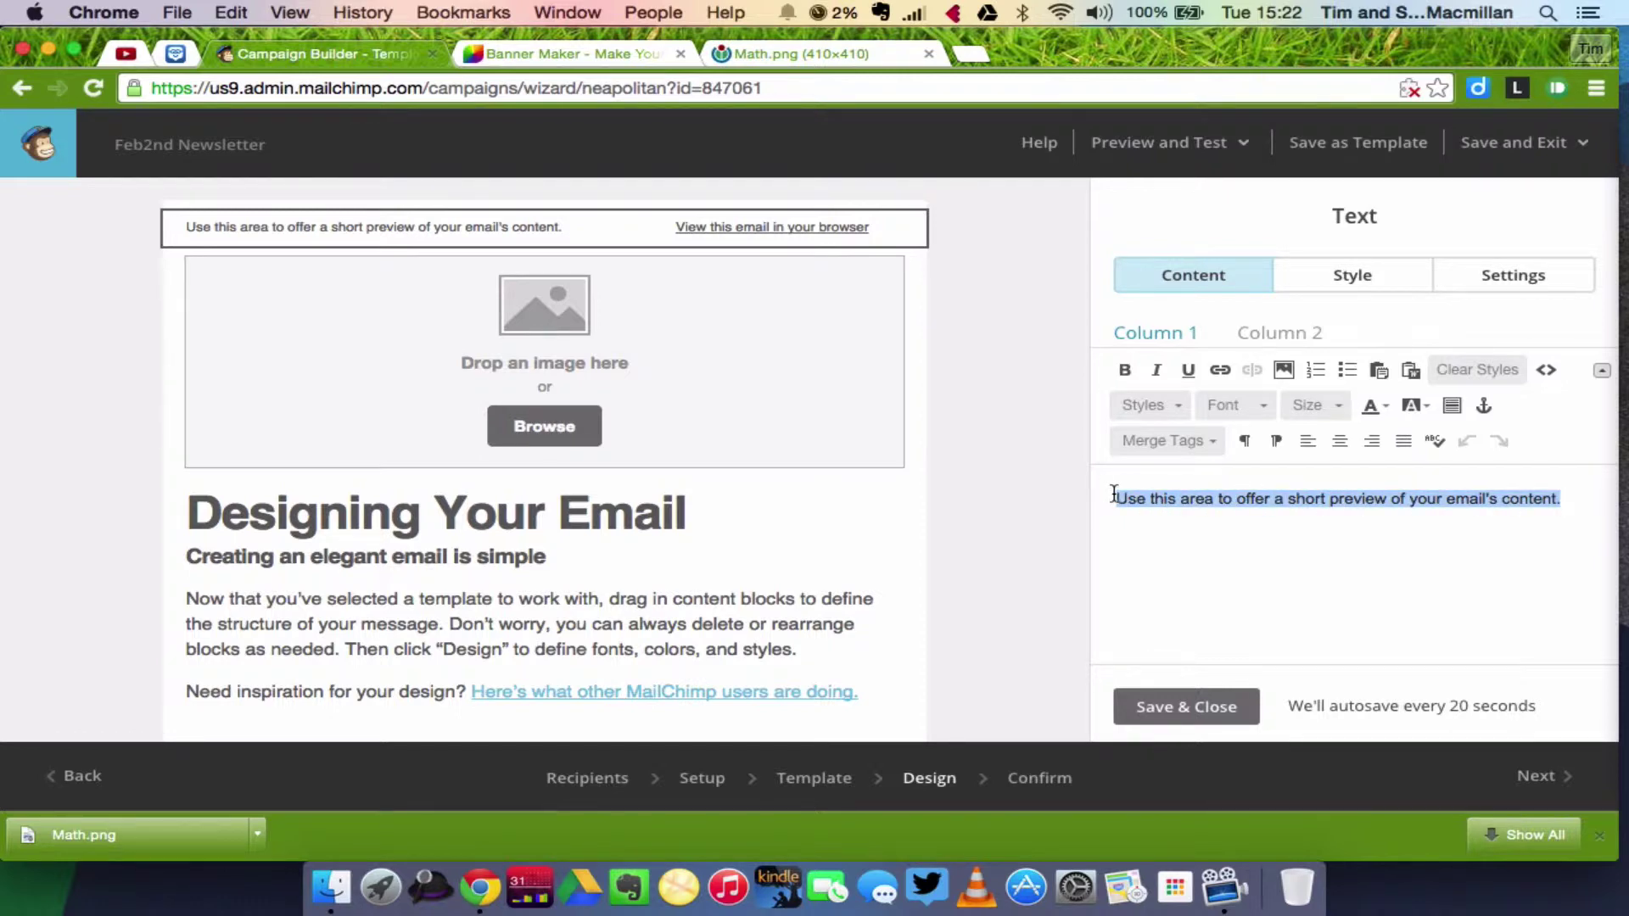
{"action": "type", "text": "News fro"}
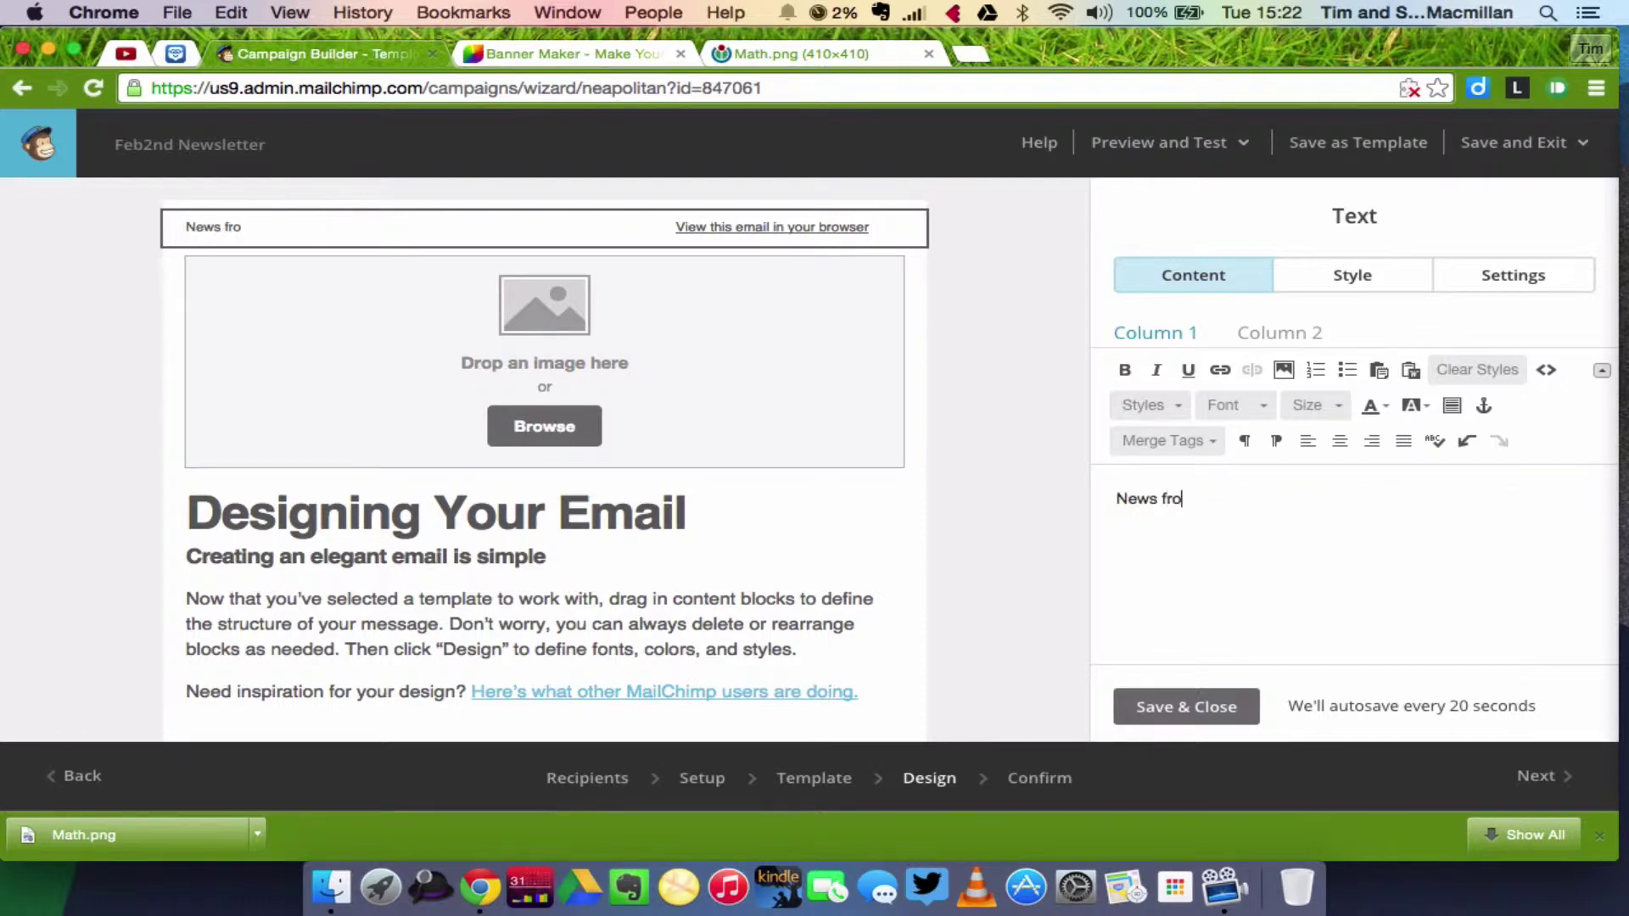
{"action": "type", "text": "m Room 10"}
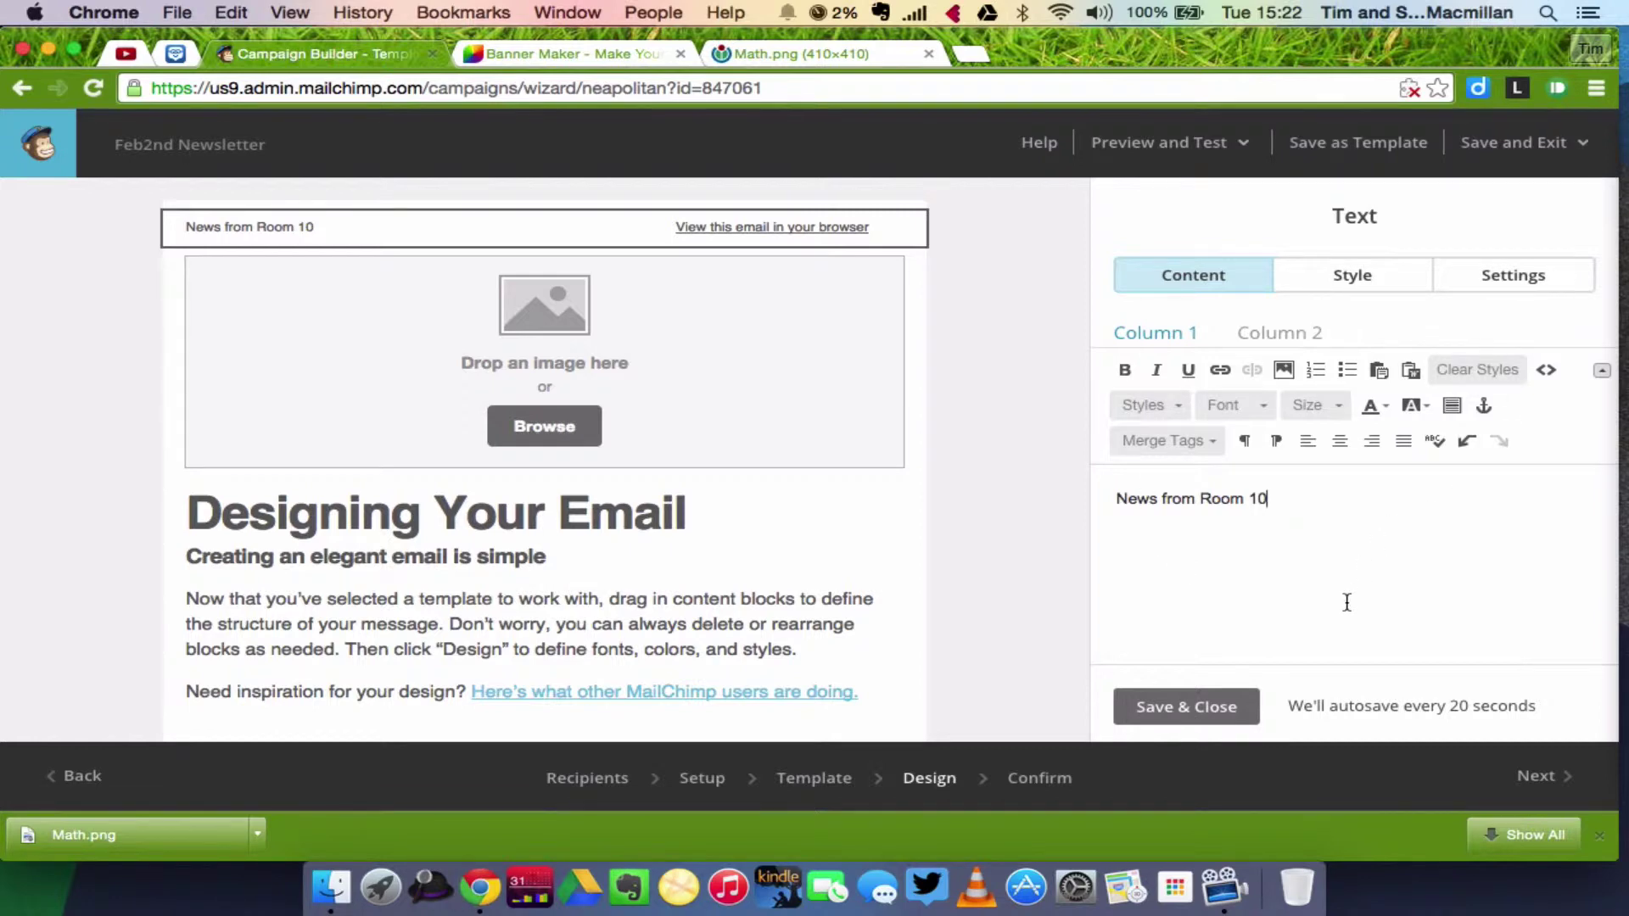
{"action": "left_click", "coordinate": [1174, 708]}
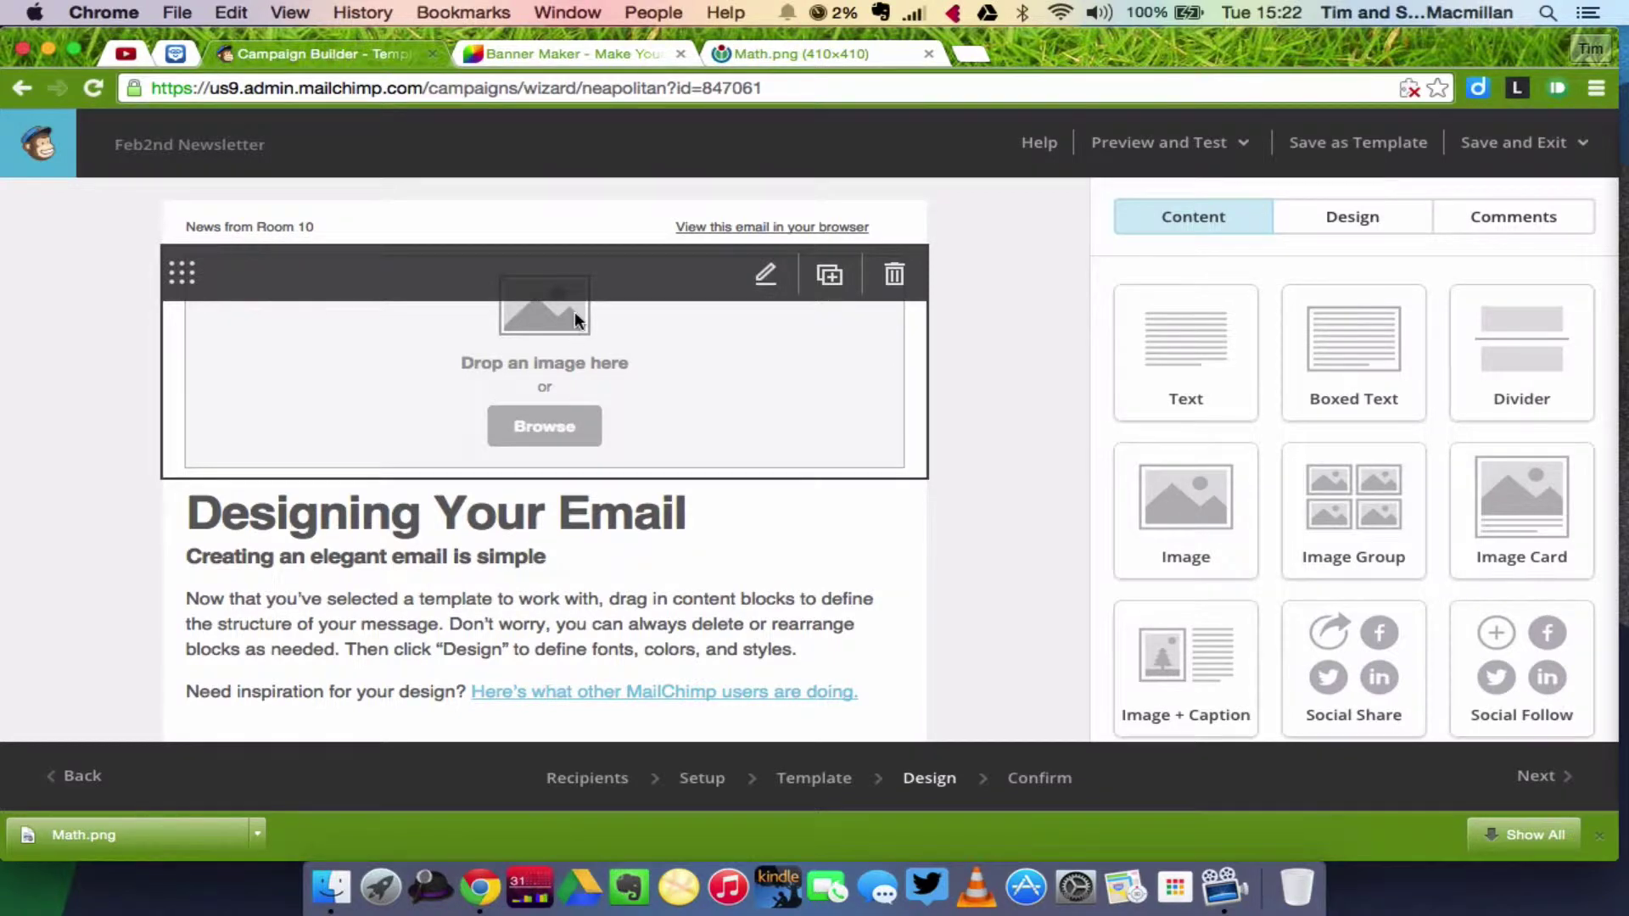
Switch to the Fotor Banner Maker tab showing the Room 10 News banner as NewsletterBanner.jpg
{"action": "left_click", "coordinate": [573, 54]}
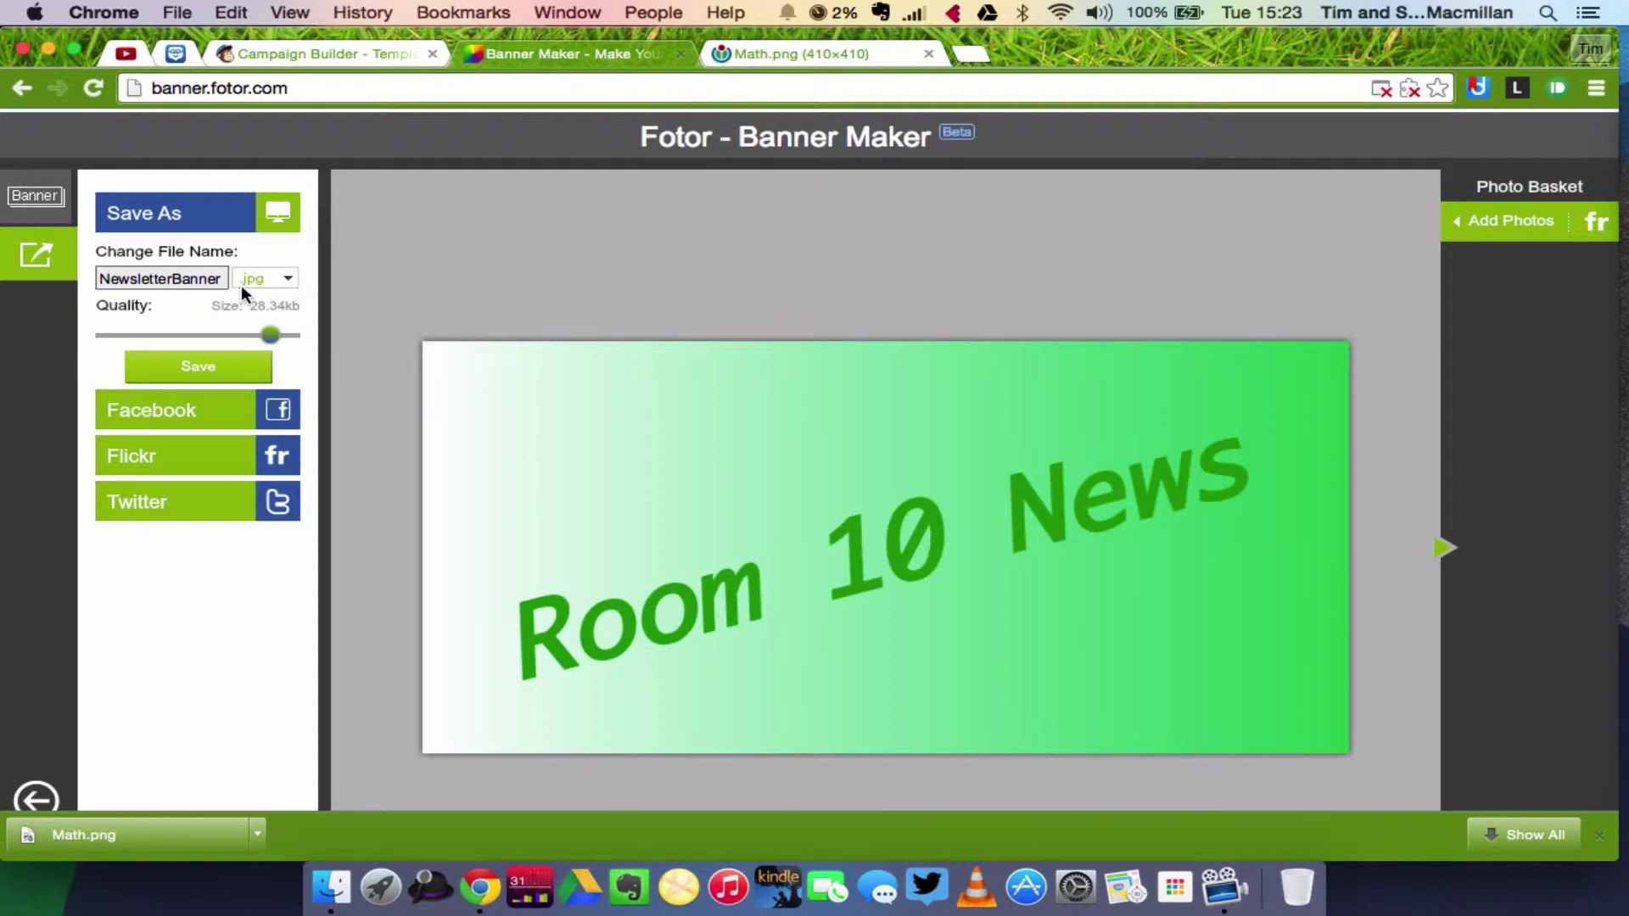
Insert NewsletterBanner.jpg from the File Manager into the email's top image block and save
{"action": "left_click", "coordinate": [318, 51]}
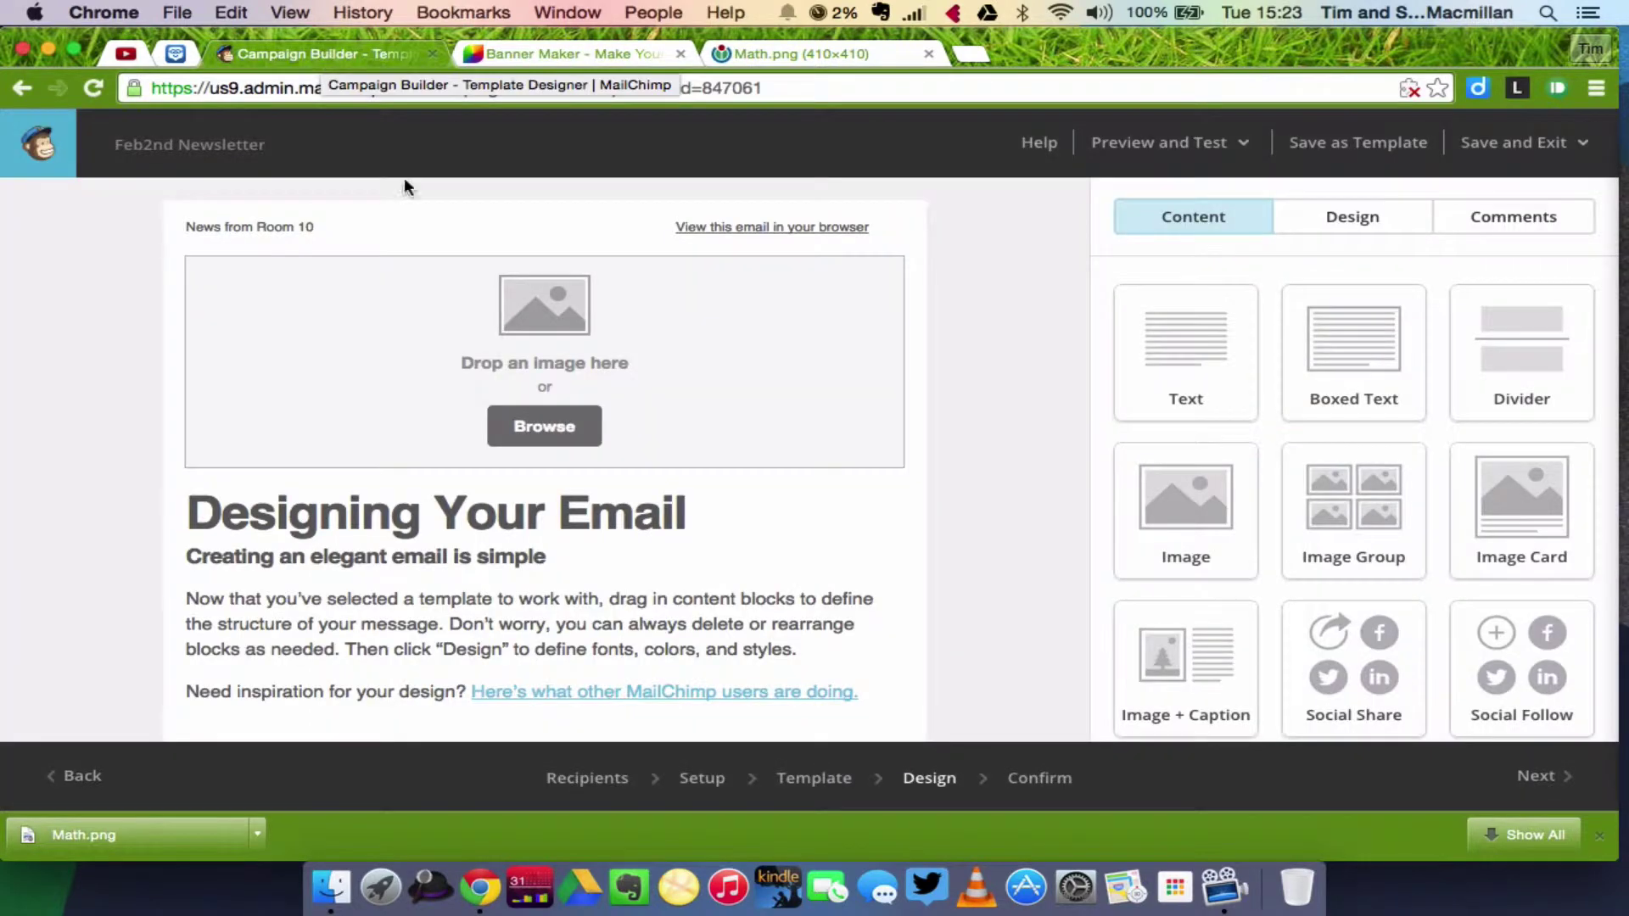
{"action": "left_click", "coordinate": [839, 405]}
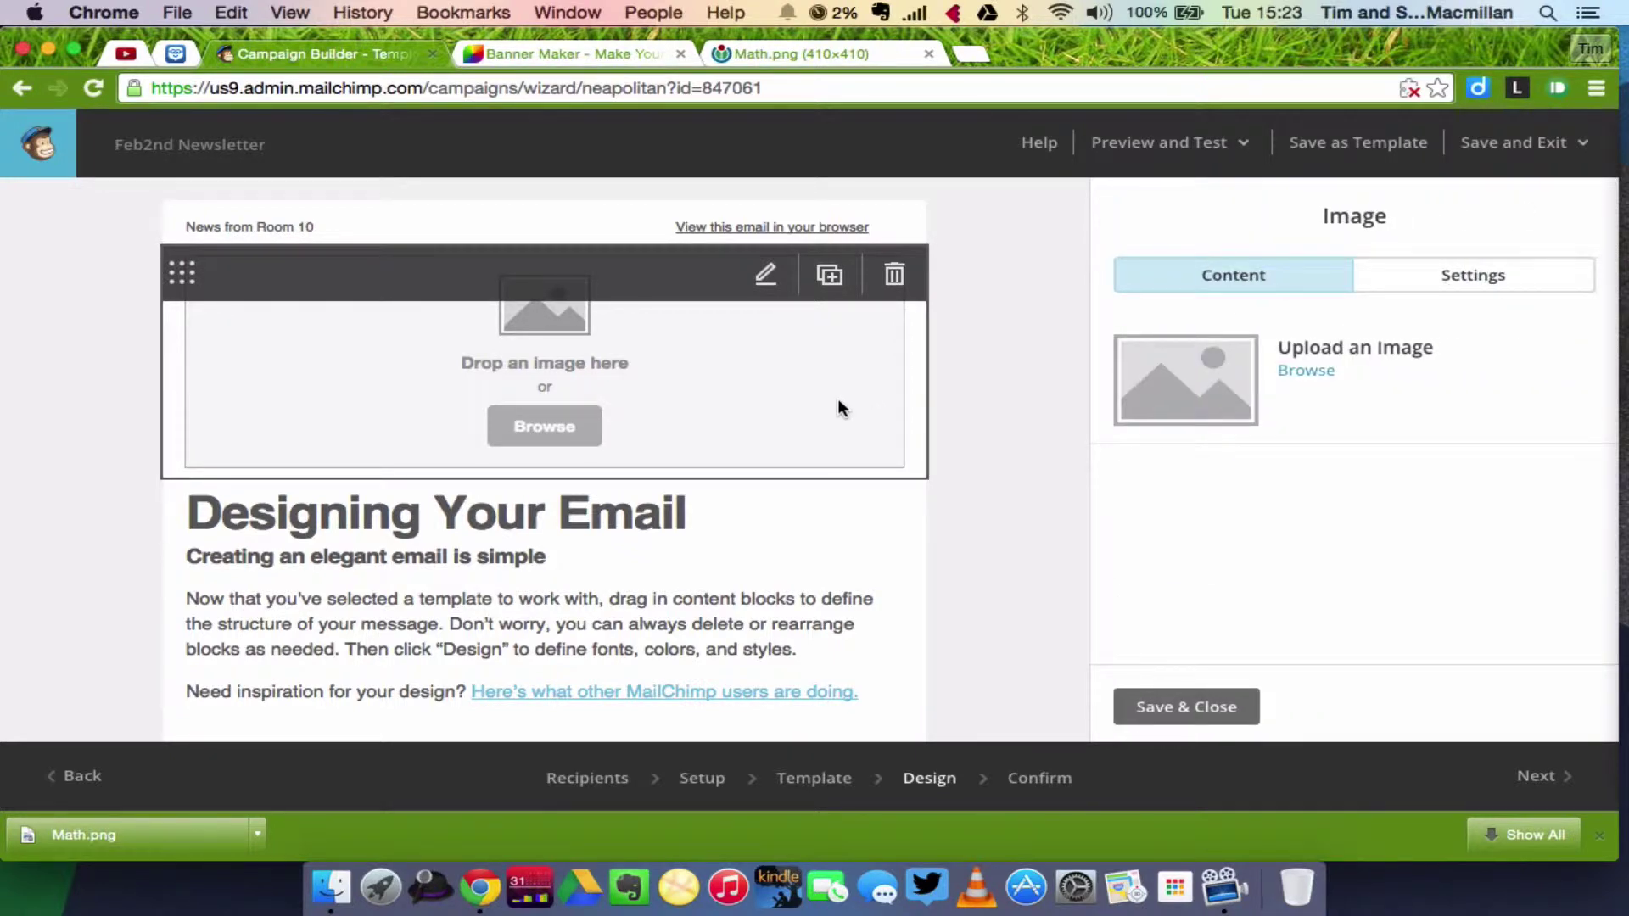
{"action": "left_click", "coordinate": [1305, 371]}
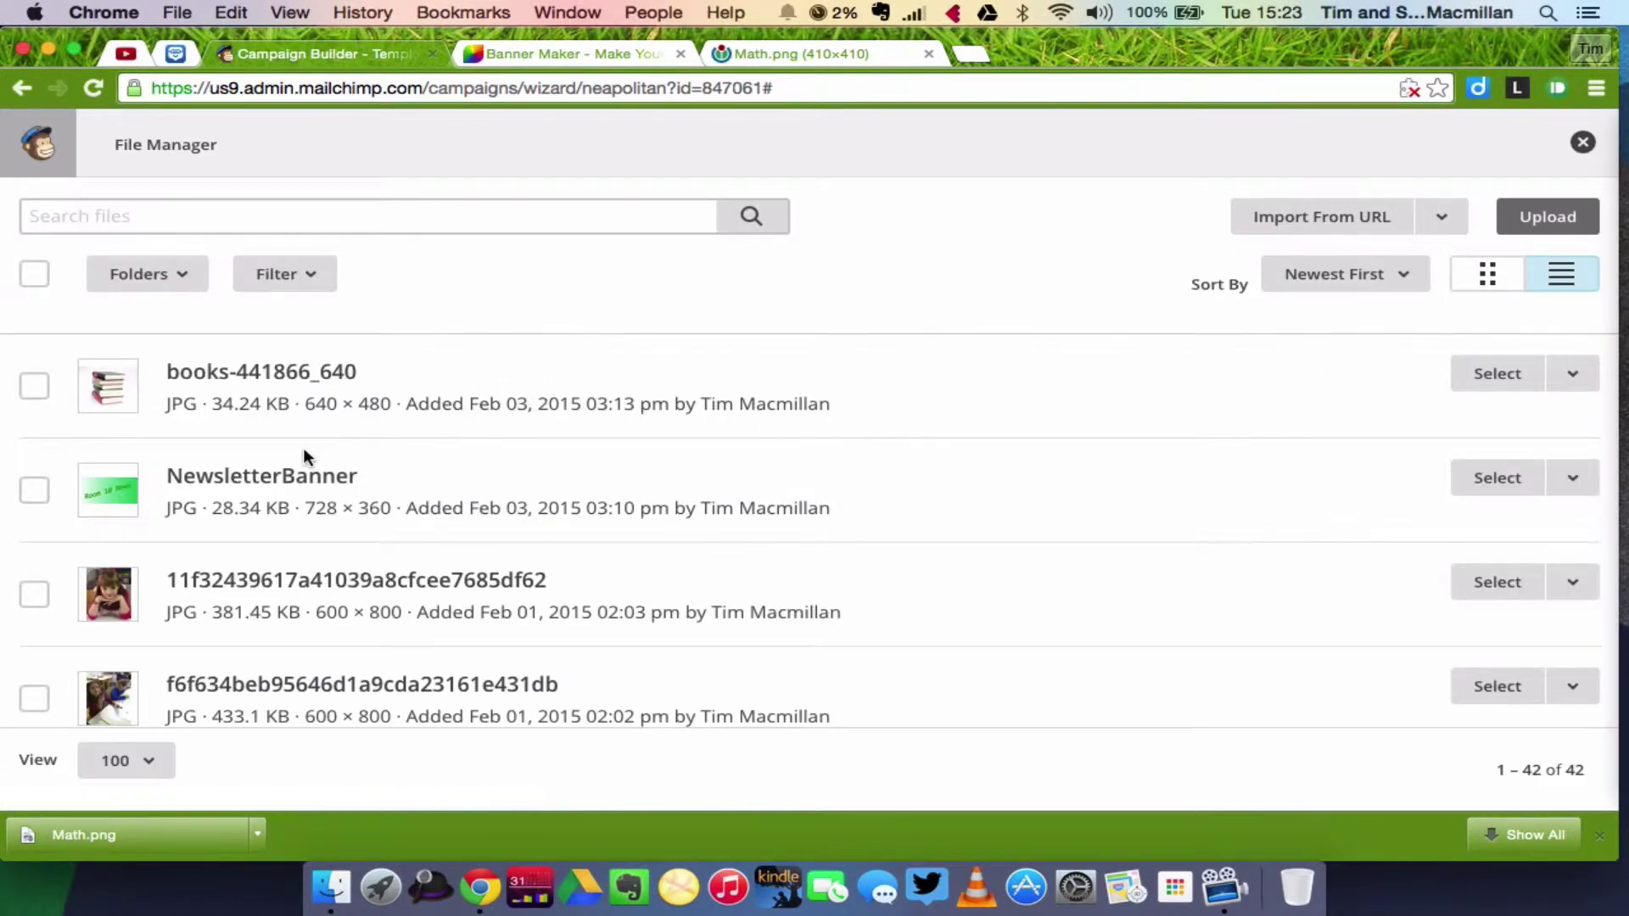
{"action": "left_click", "coordinate": [41, 493]}
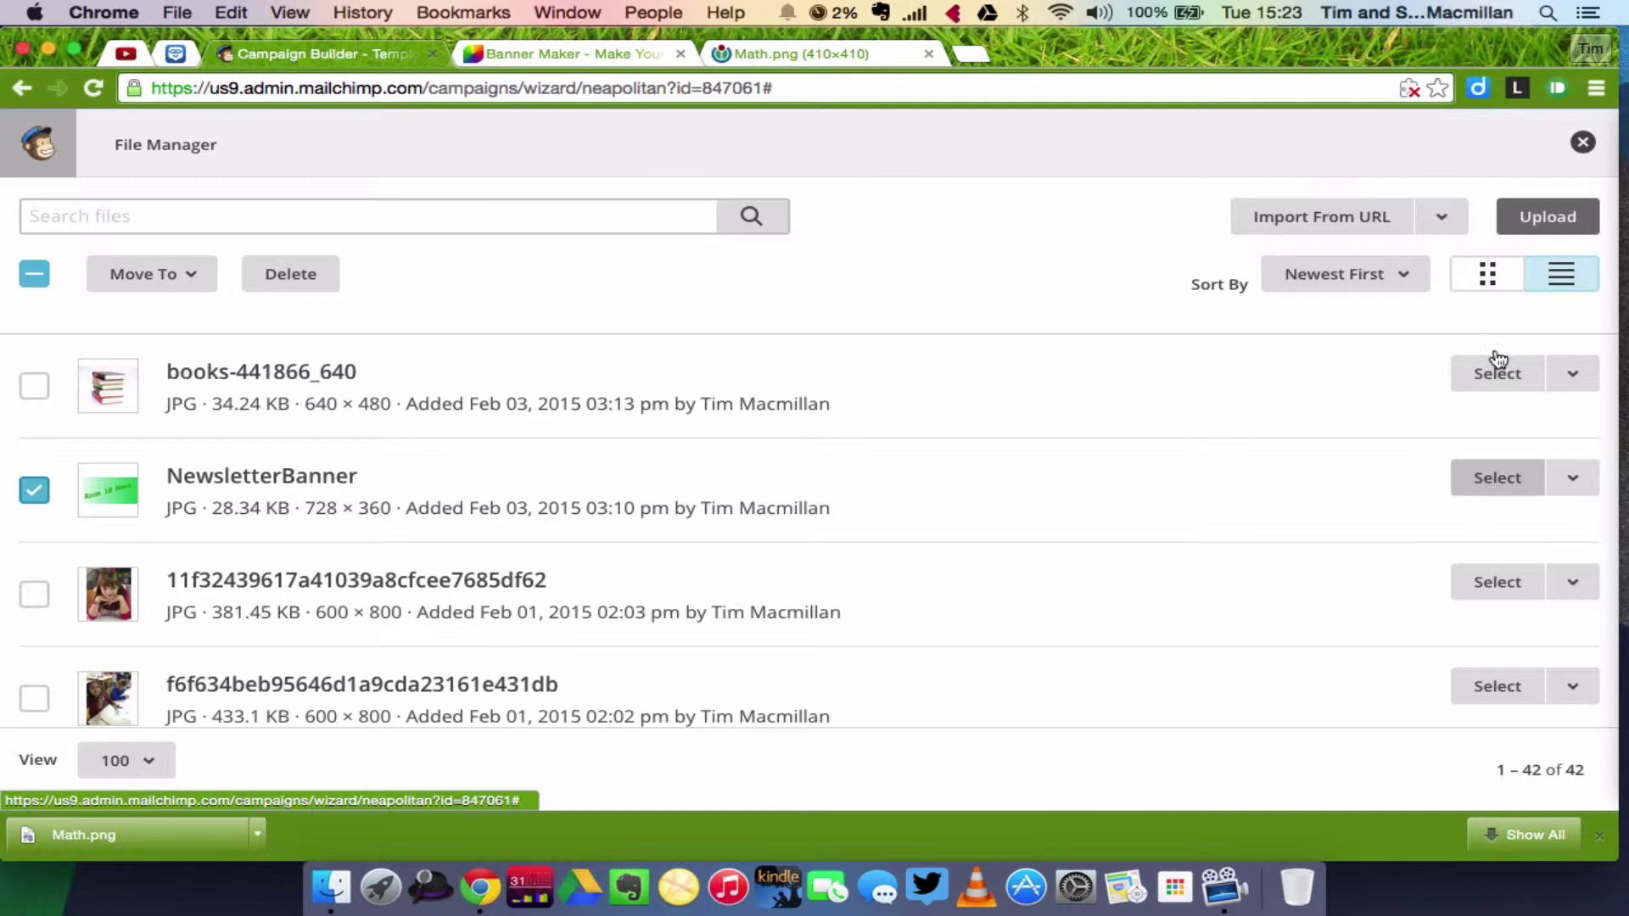
{"action": "left_click", "coordinate": [1537, 223]}
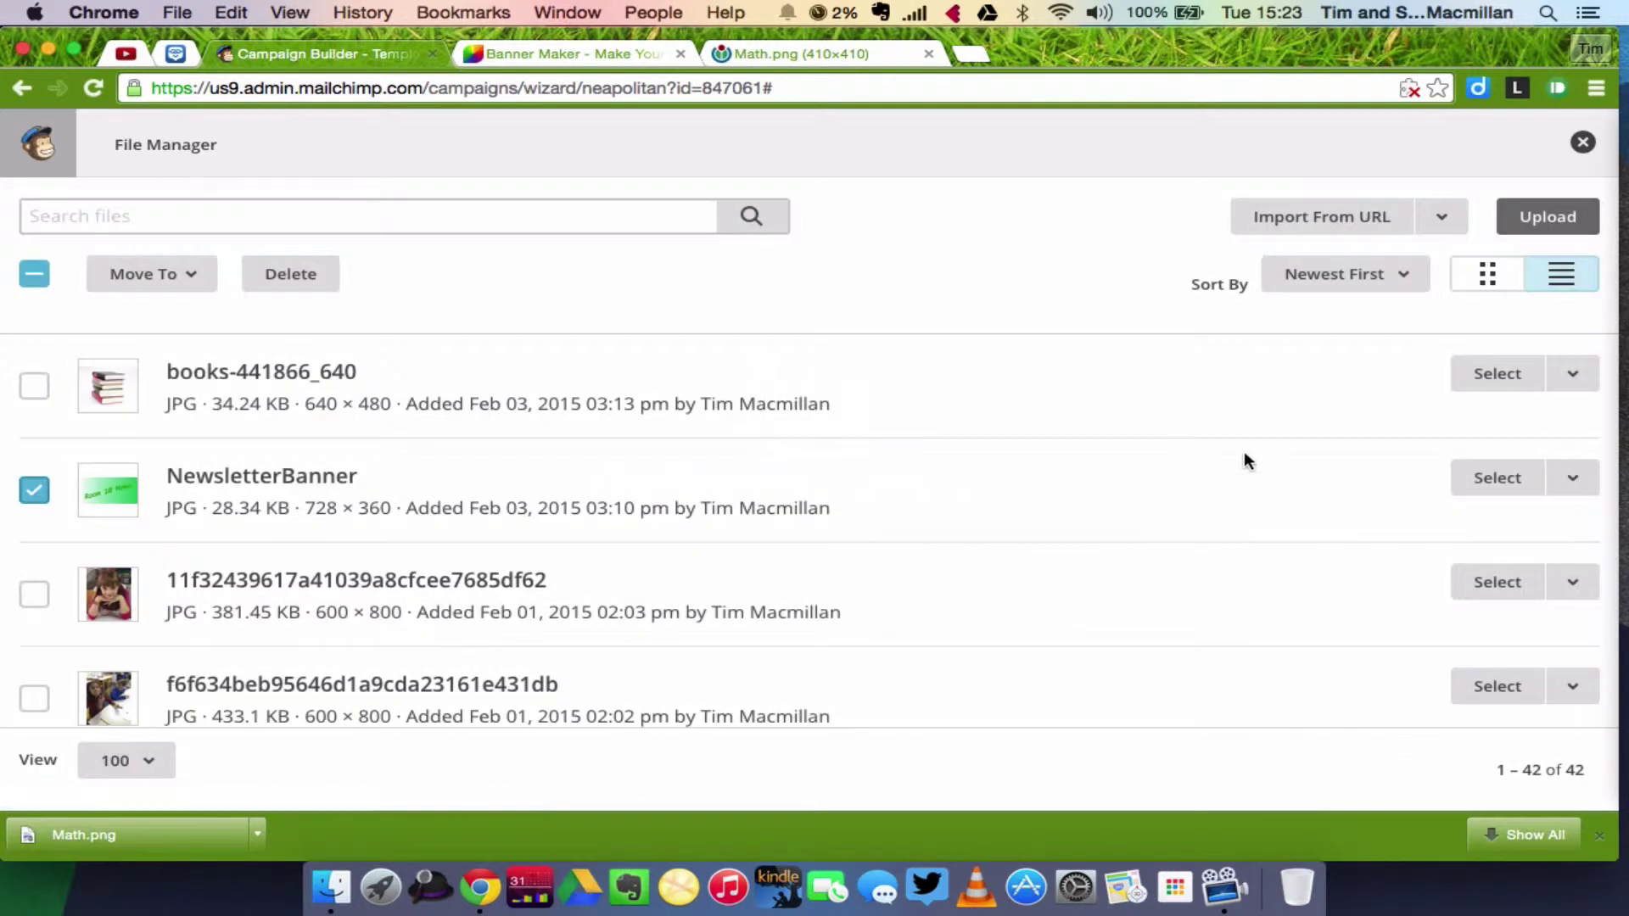
{"action": "left_click", "coordinate": [1505, 483]}
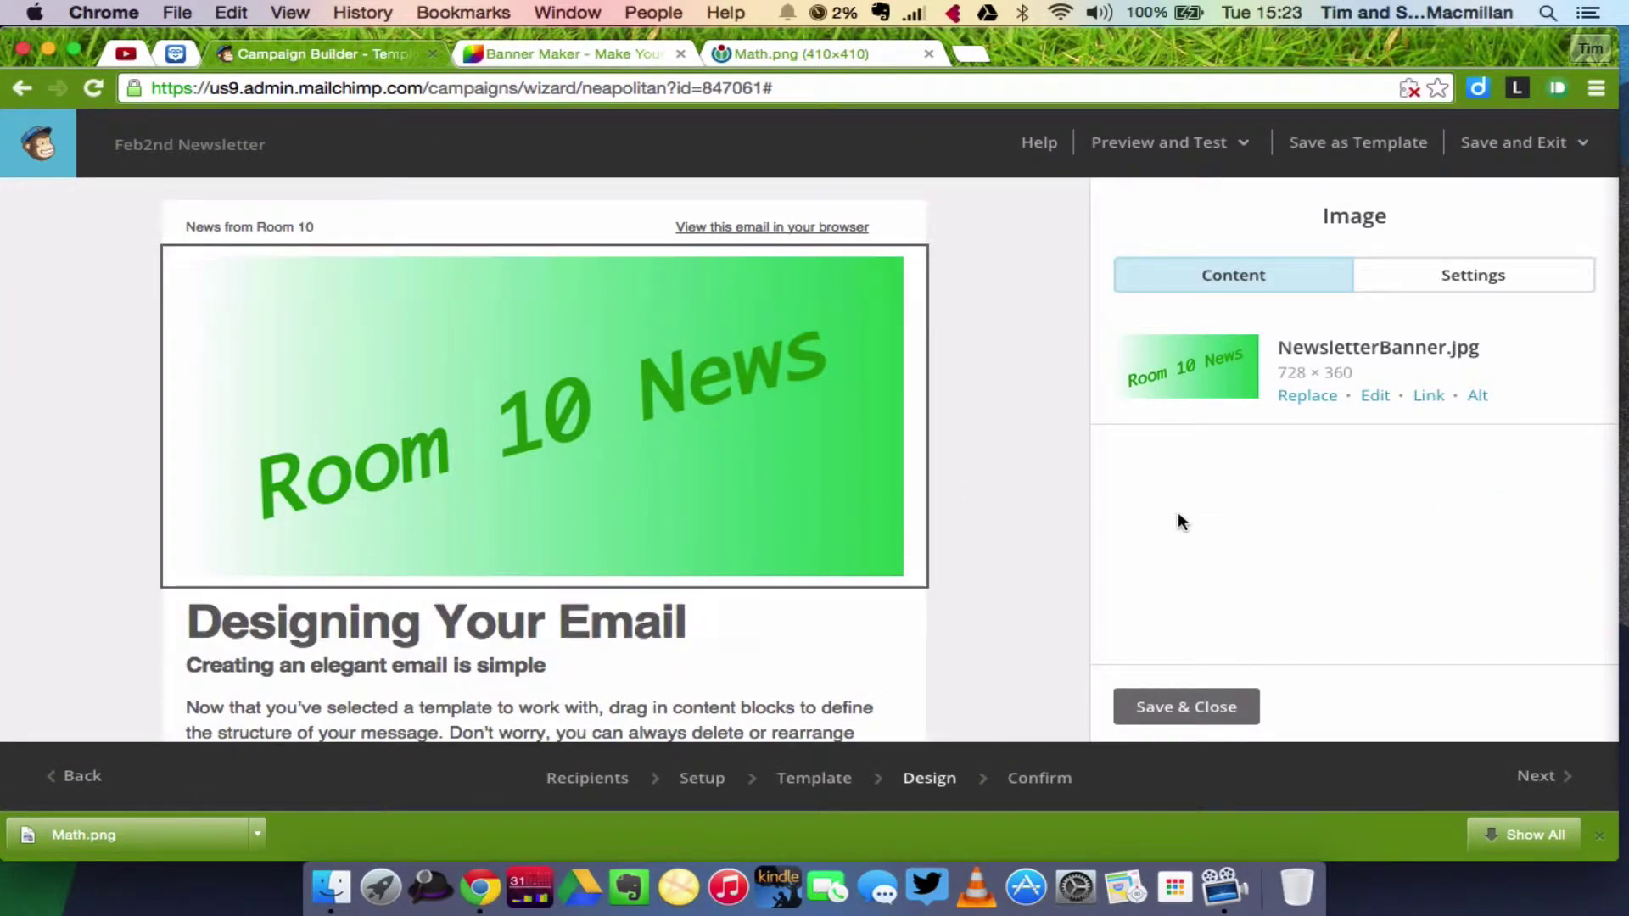
{"action": "left_click", "coordinate": [1175, 707]}
Open the 'Designing Your Email' text block and browse the text styles without applying one
{"action": "scroll", "coordinate": [997, 609], "scroll_direction": "down", "scroll_amount": 2}
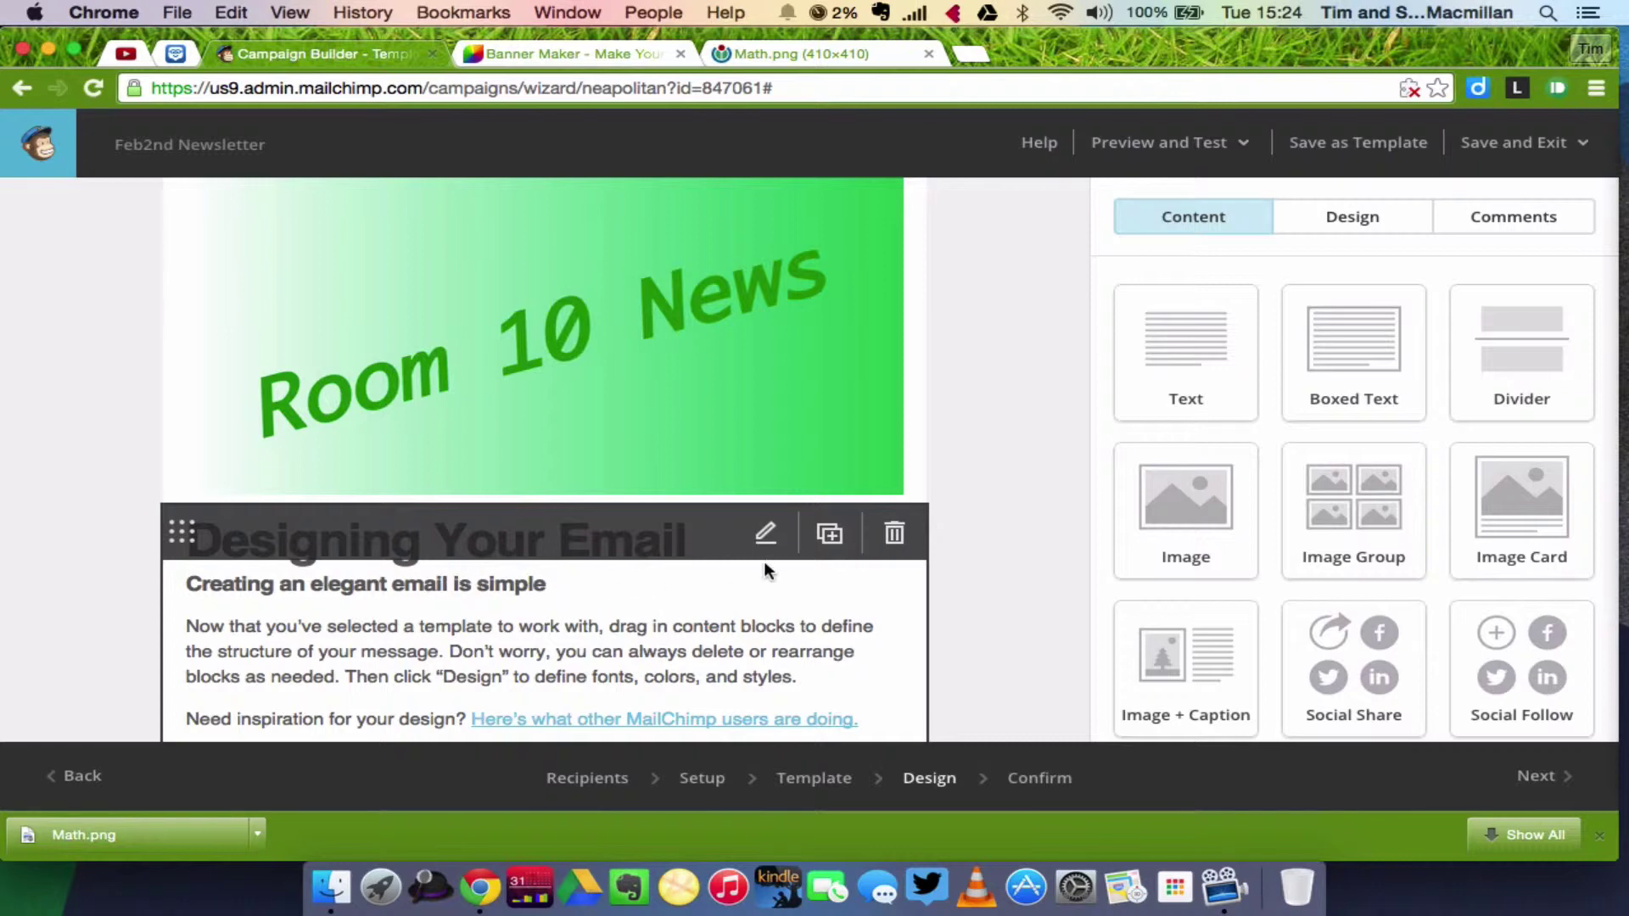
{"action": "scroll", "coordinate": [763, 562], "scroll_direction": "down", "scroll_amount": 2}
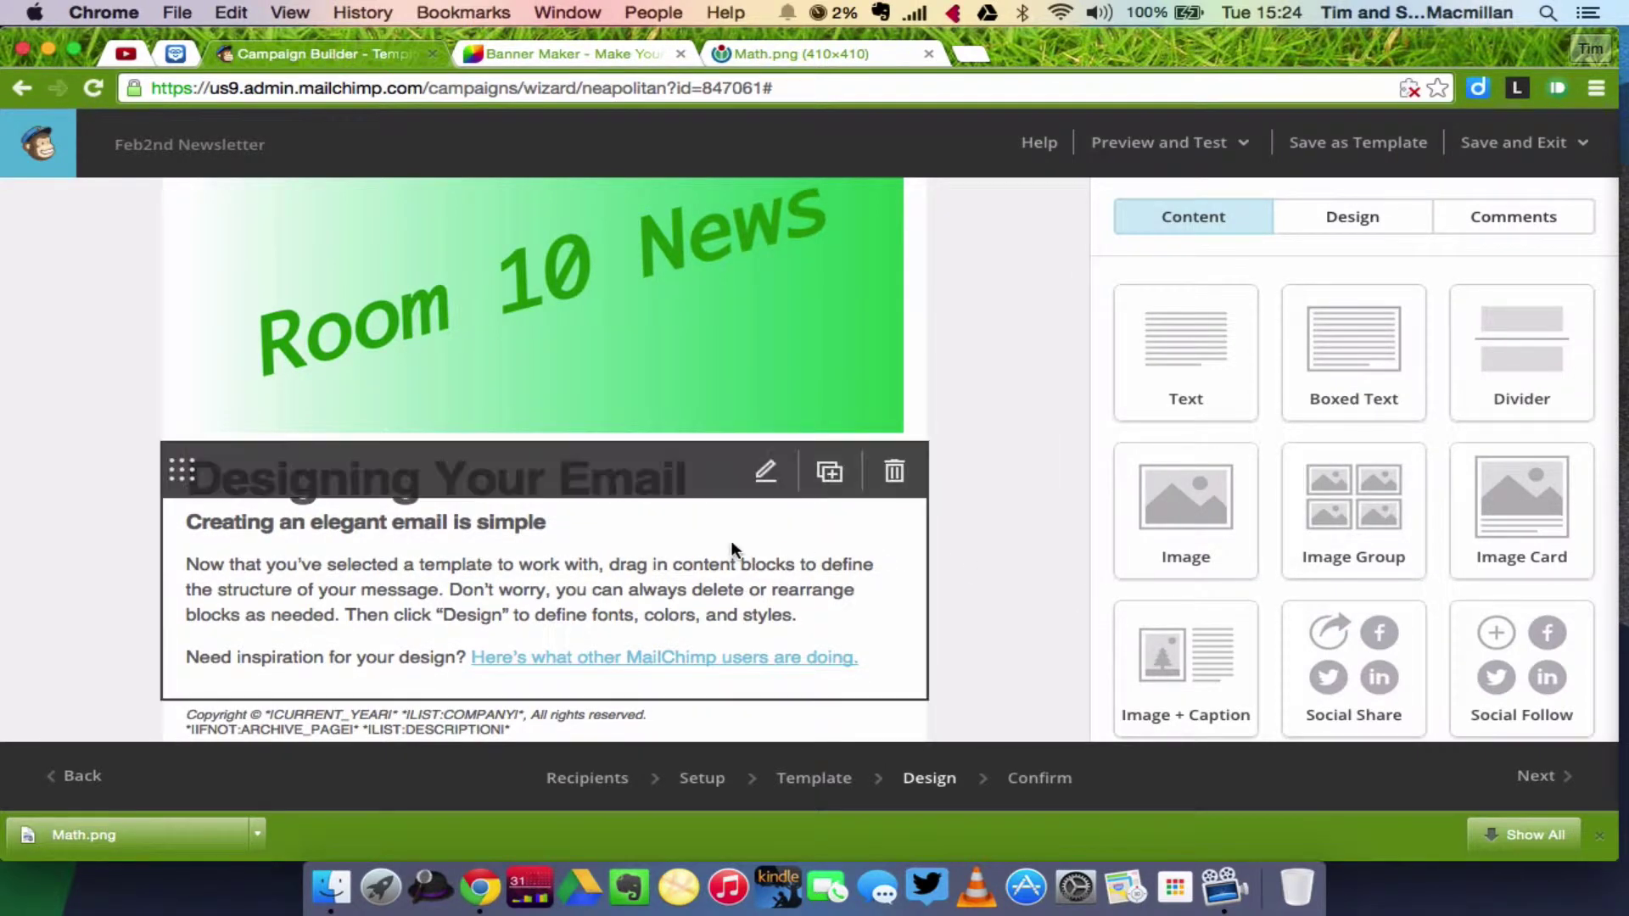
{"action": "left_click", "coordinate": [594, 548]}
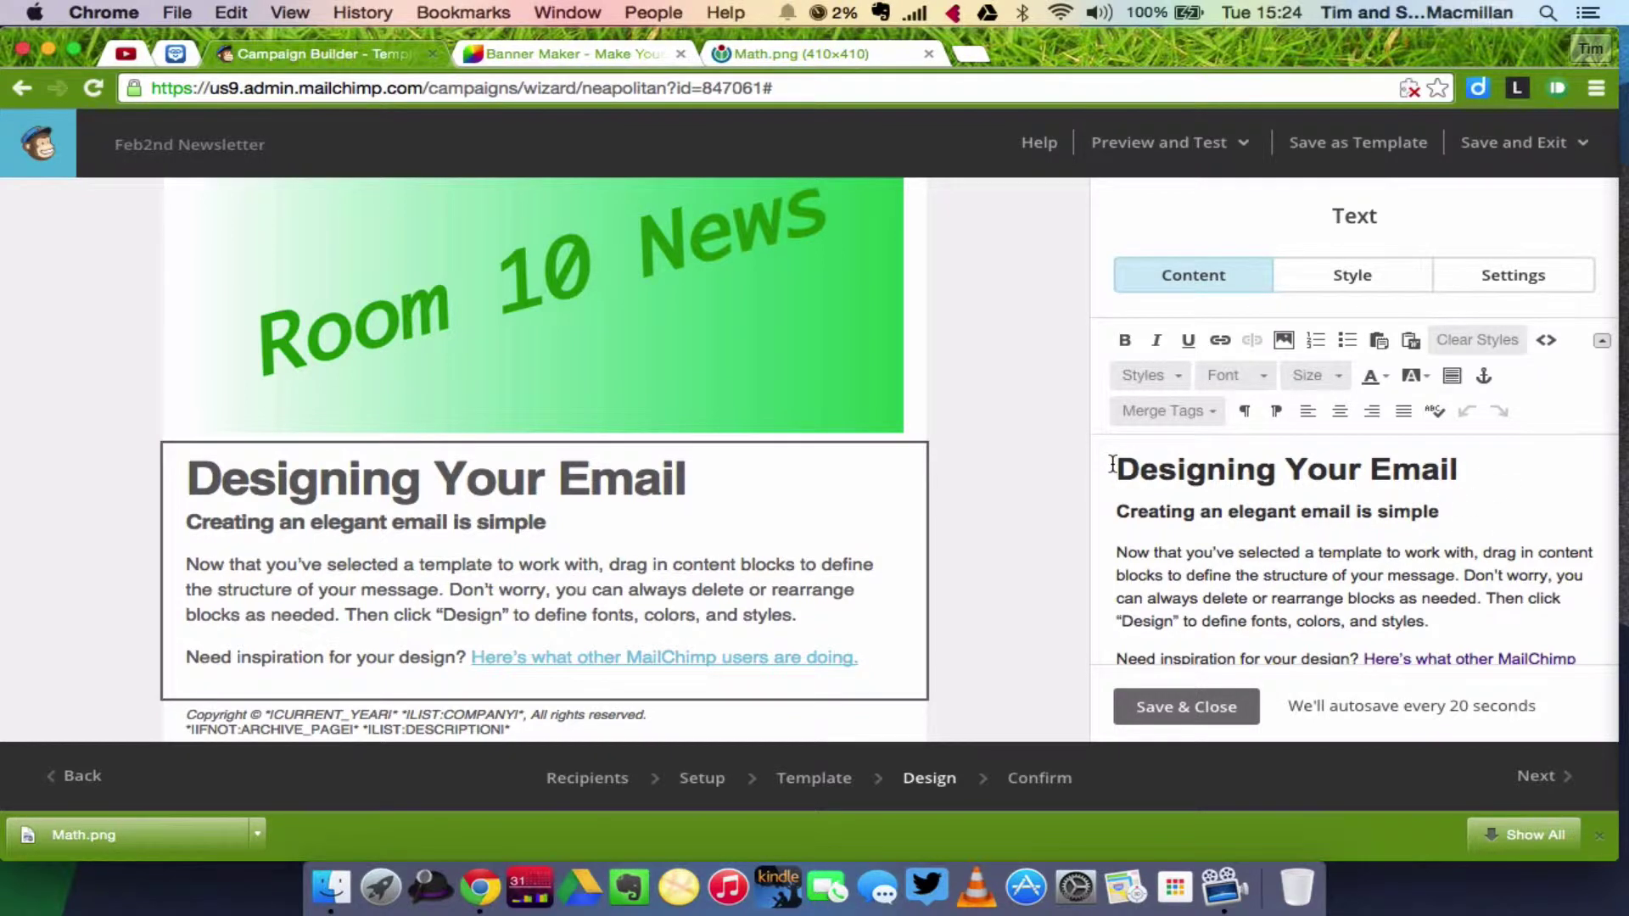
{"action": "left_click_drag", "start_coordinate": [1480, 470], "coordinate": [1109, 475]}
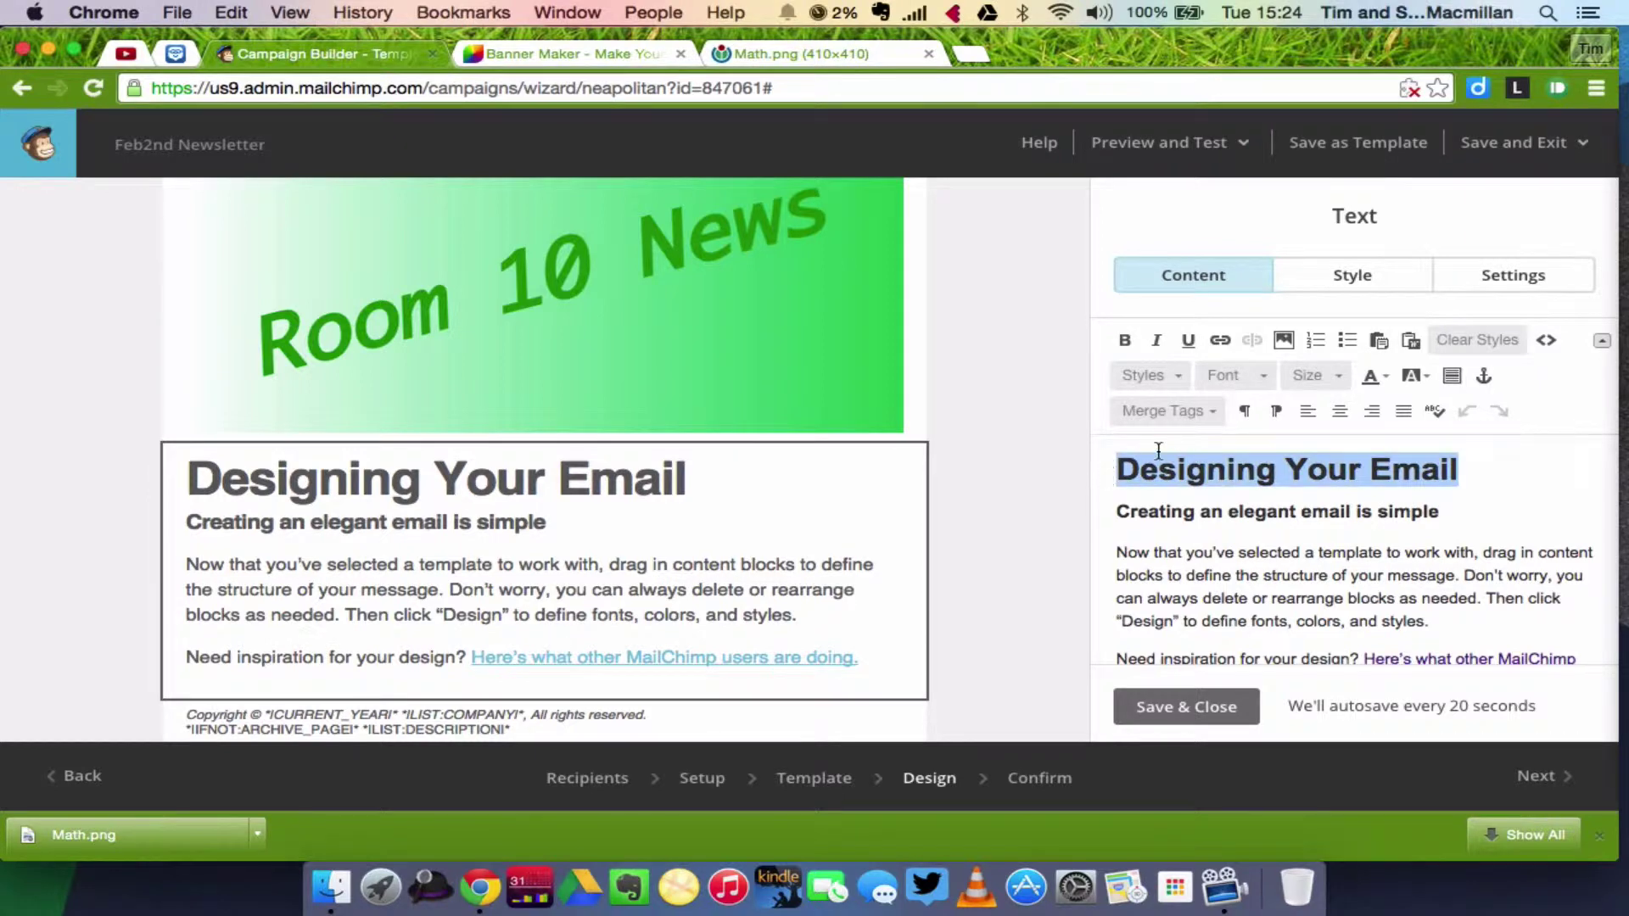
{"action": "left_click", "coordinate": [1173, 382]}
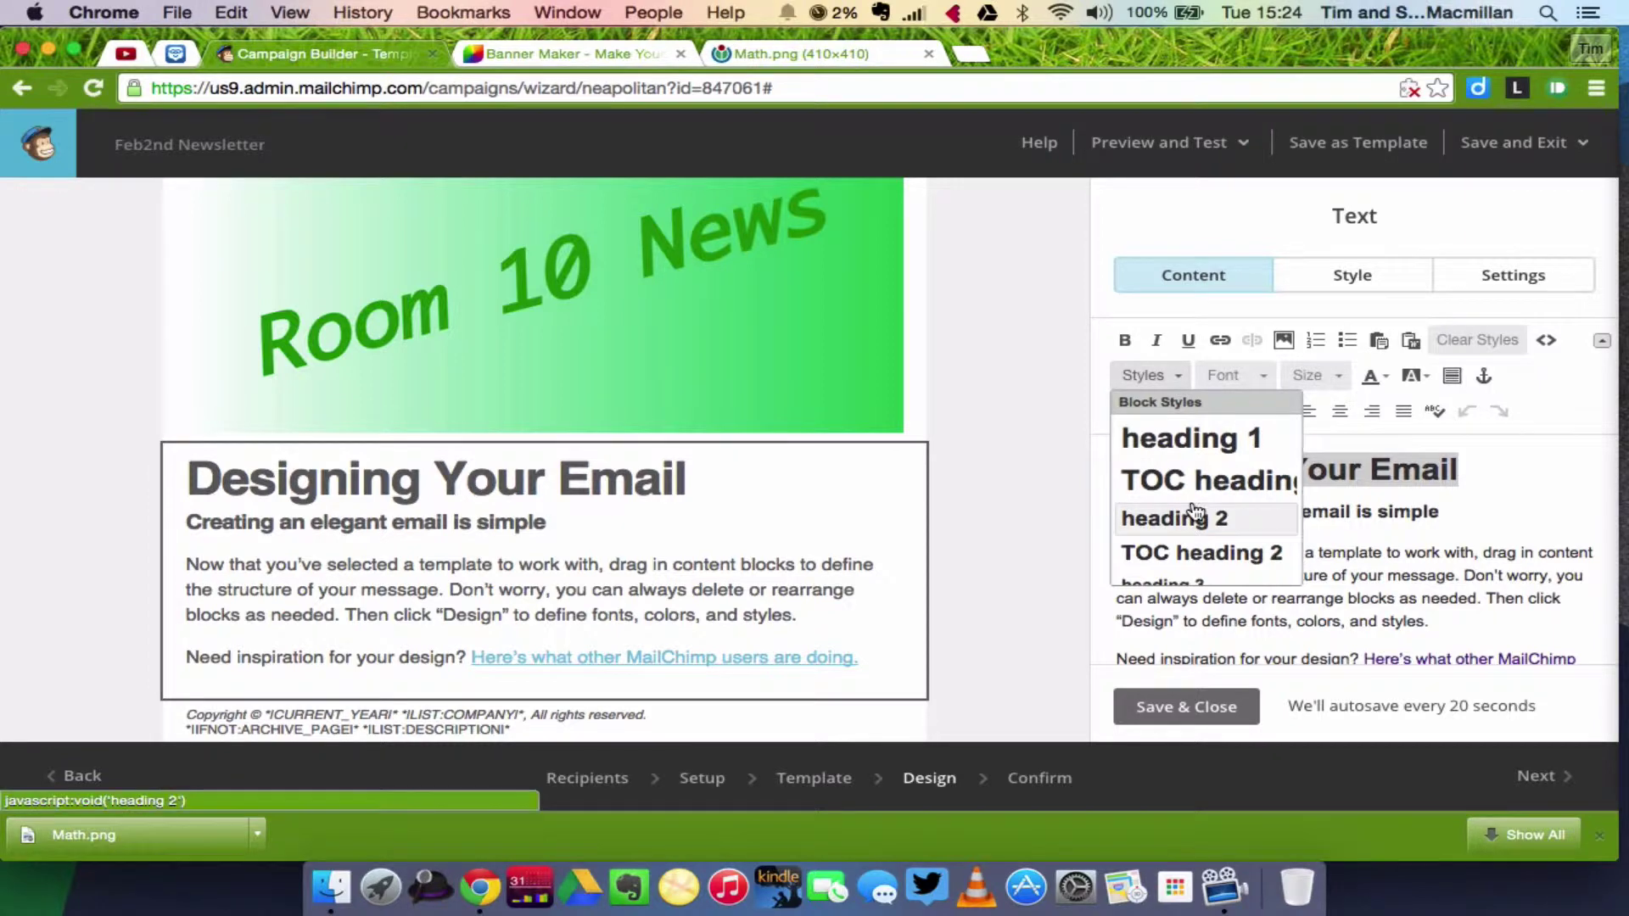
{"action": "scroll", "coordinate": [1192, 509], "scroll_direction": "down", "scroll_amount": 2}
{"action": "scroll", "coordinate": [1196, 509], "scroll_direction": "down", "scroll_amount": 3}
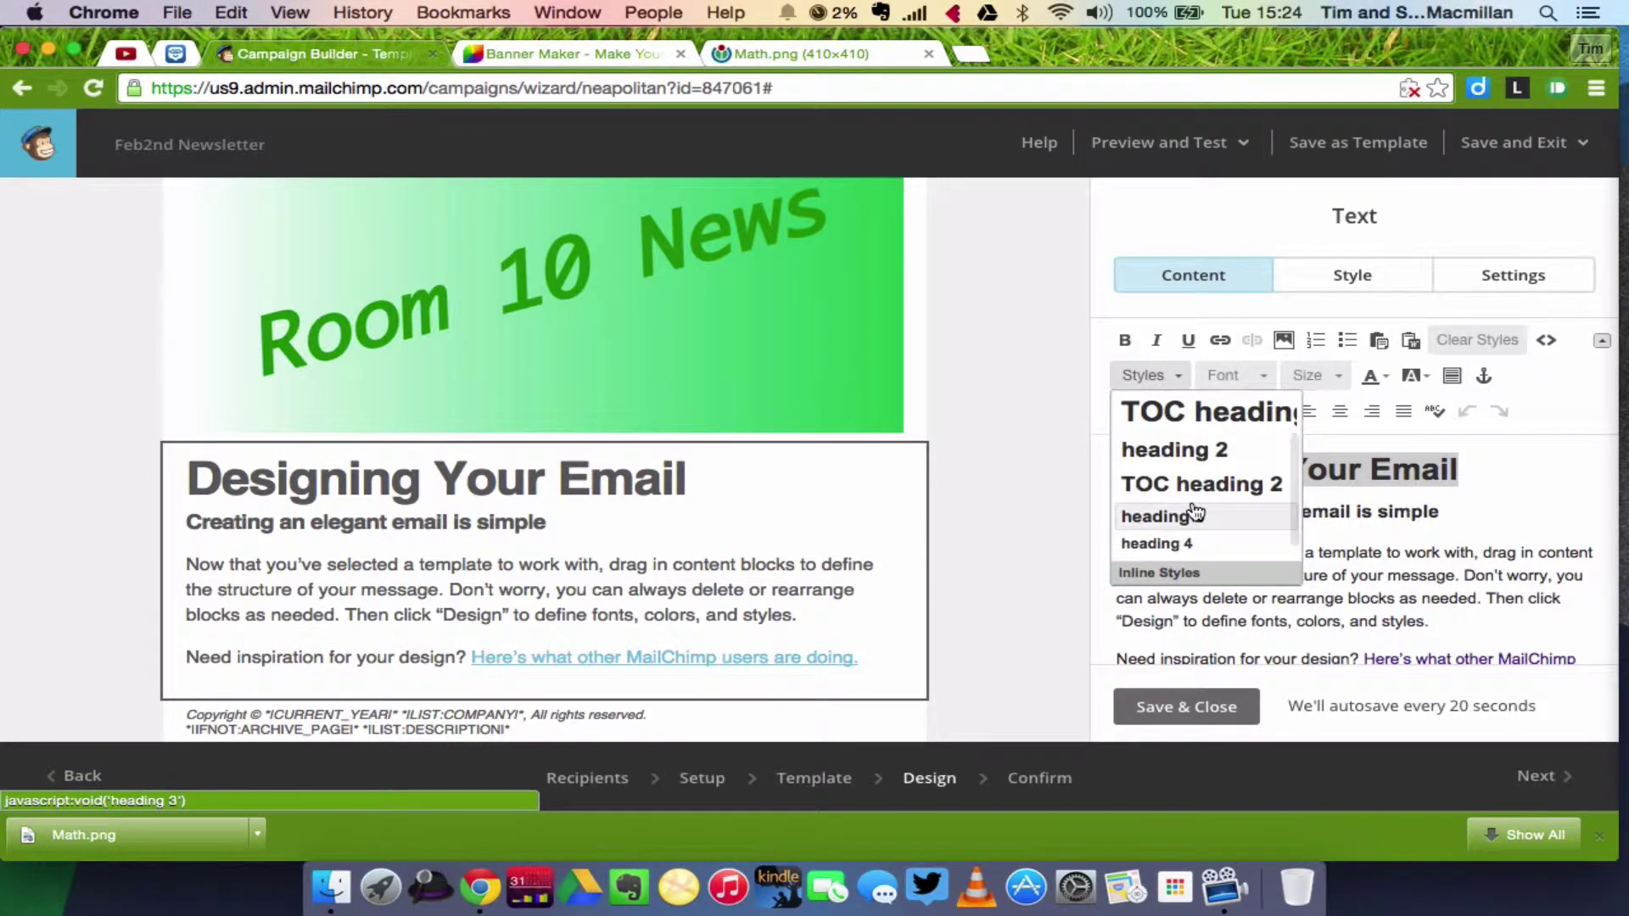
{"action": "scroll", "coordinate": [1205, 501], "scroll_direction": "down", "scroll_amount": 1}
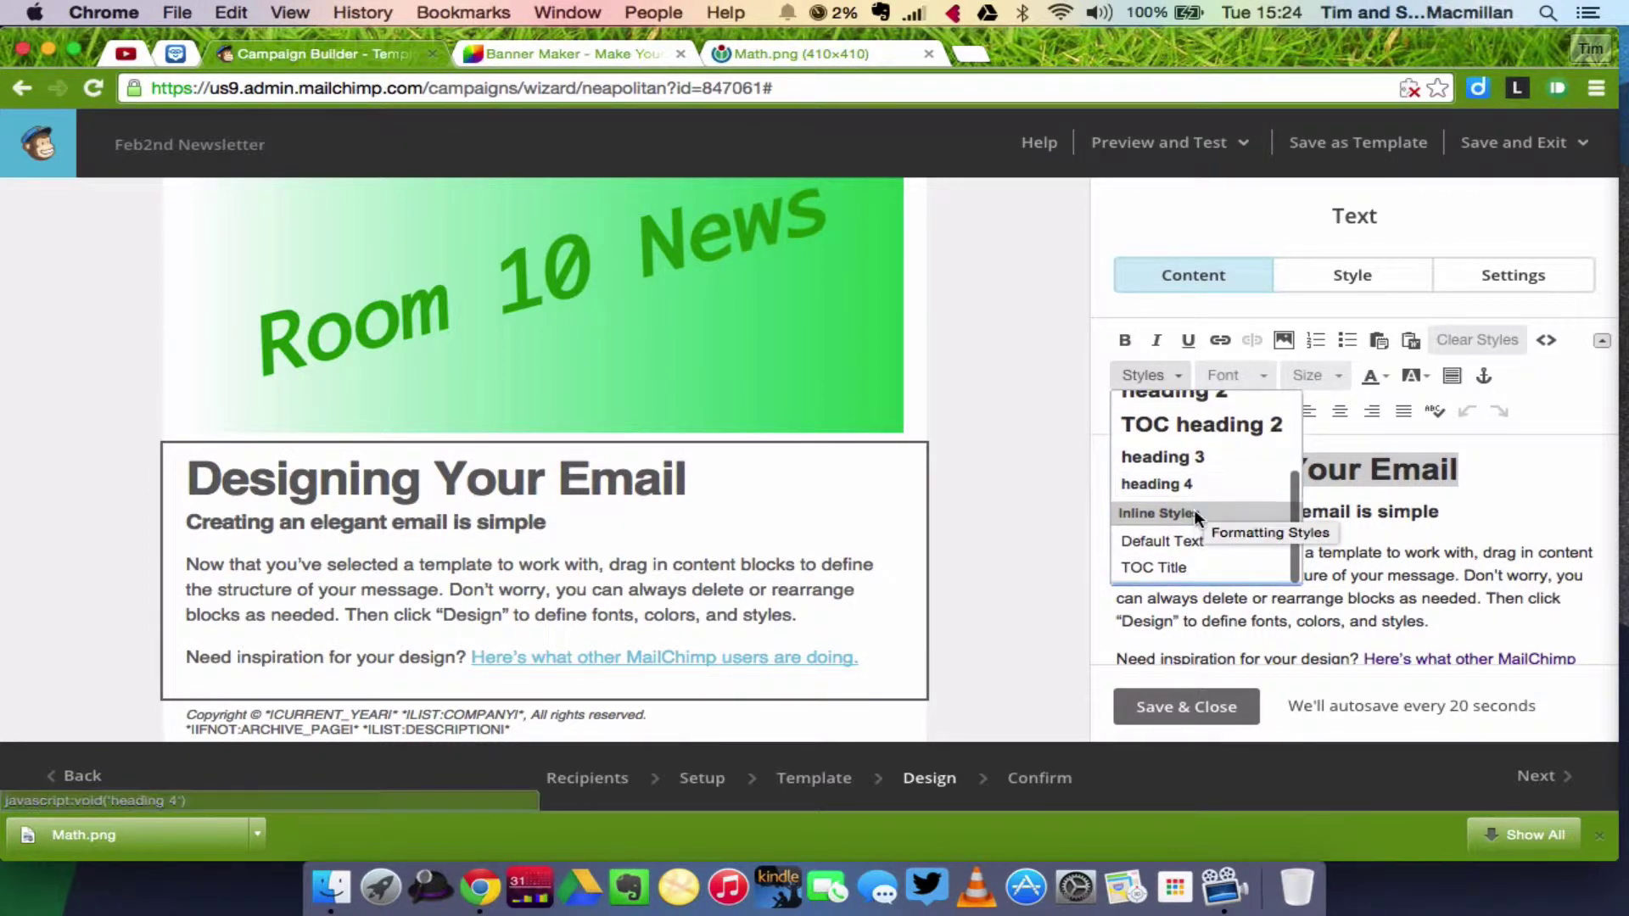
{"action": "left_click", "coordinate": [1442, 488]}
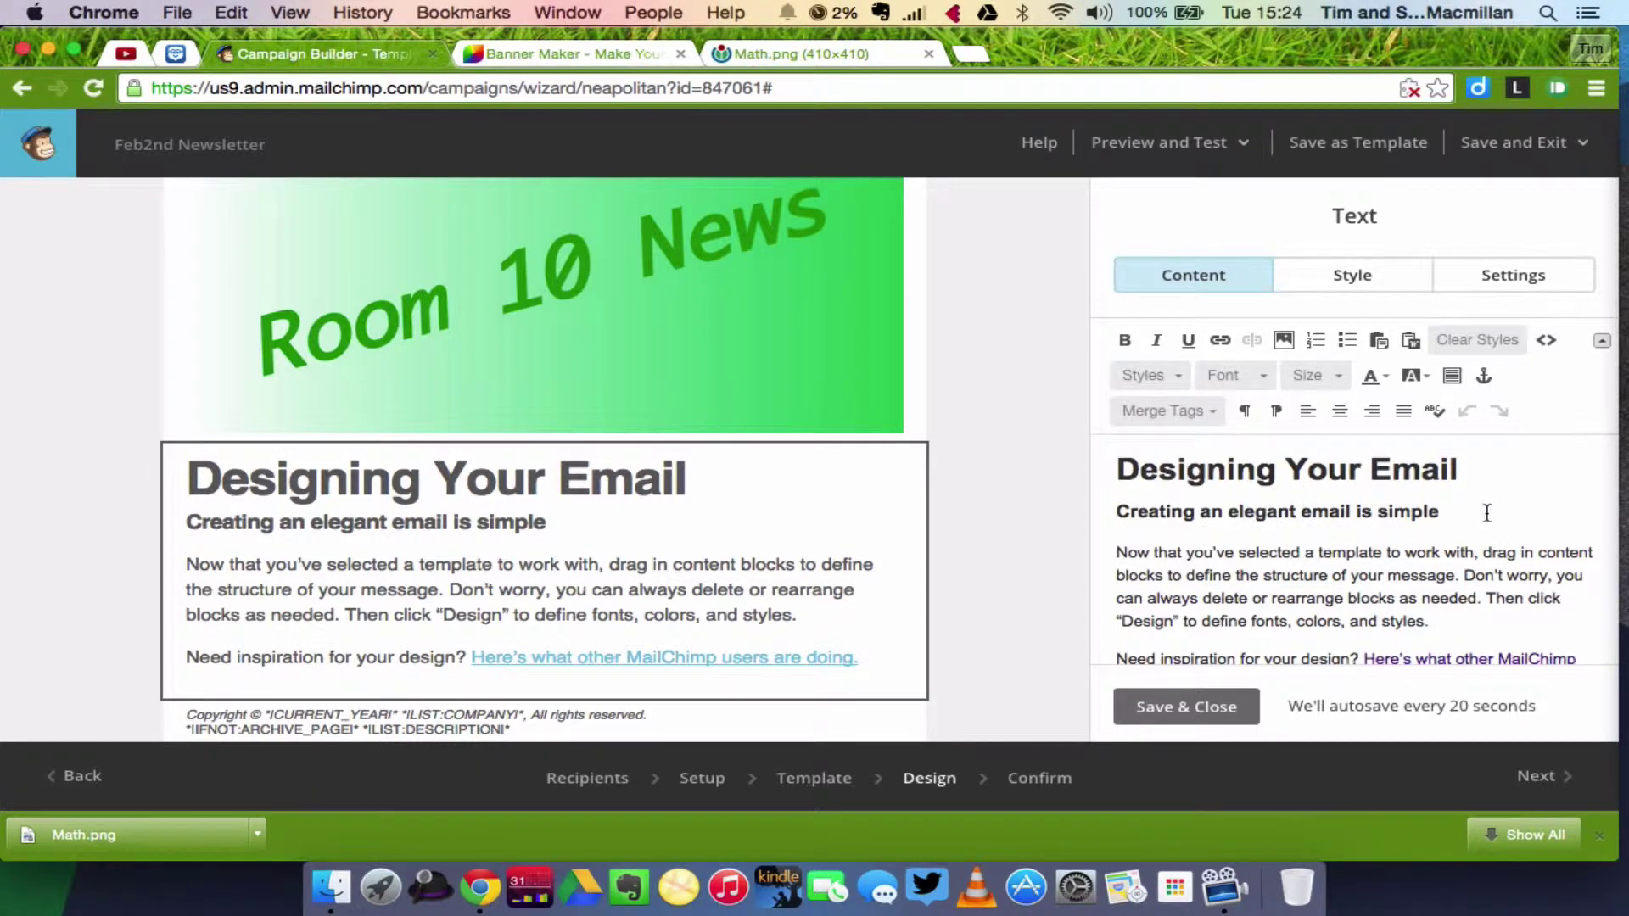
Change the 'Designing Your Email' heading font to Tahoma
{"action": "left_click_drag", "start_coordinate": [1460, 494], "coordinate": [1106, 469]}
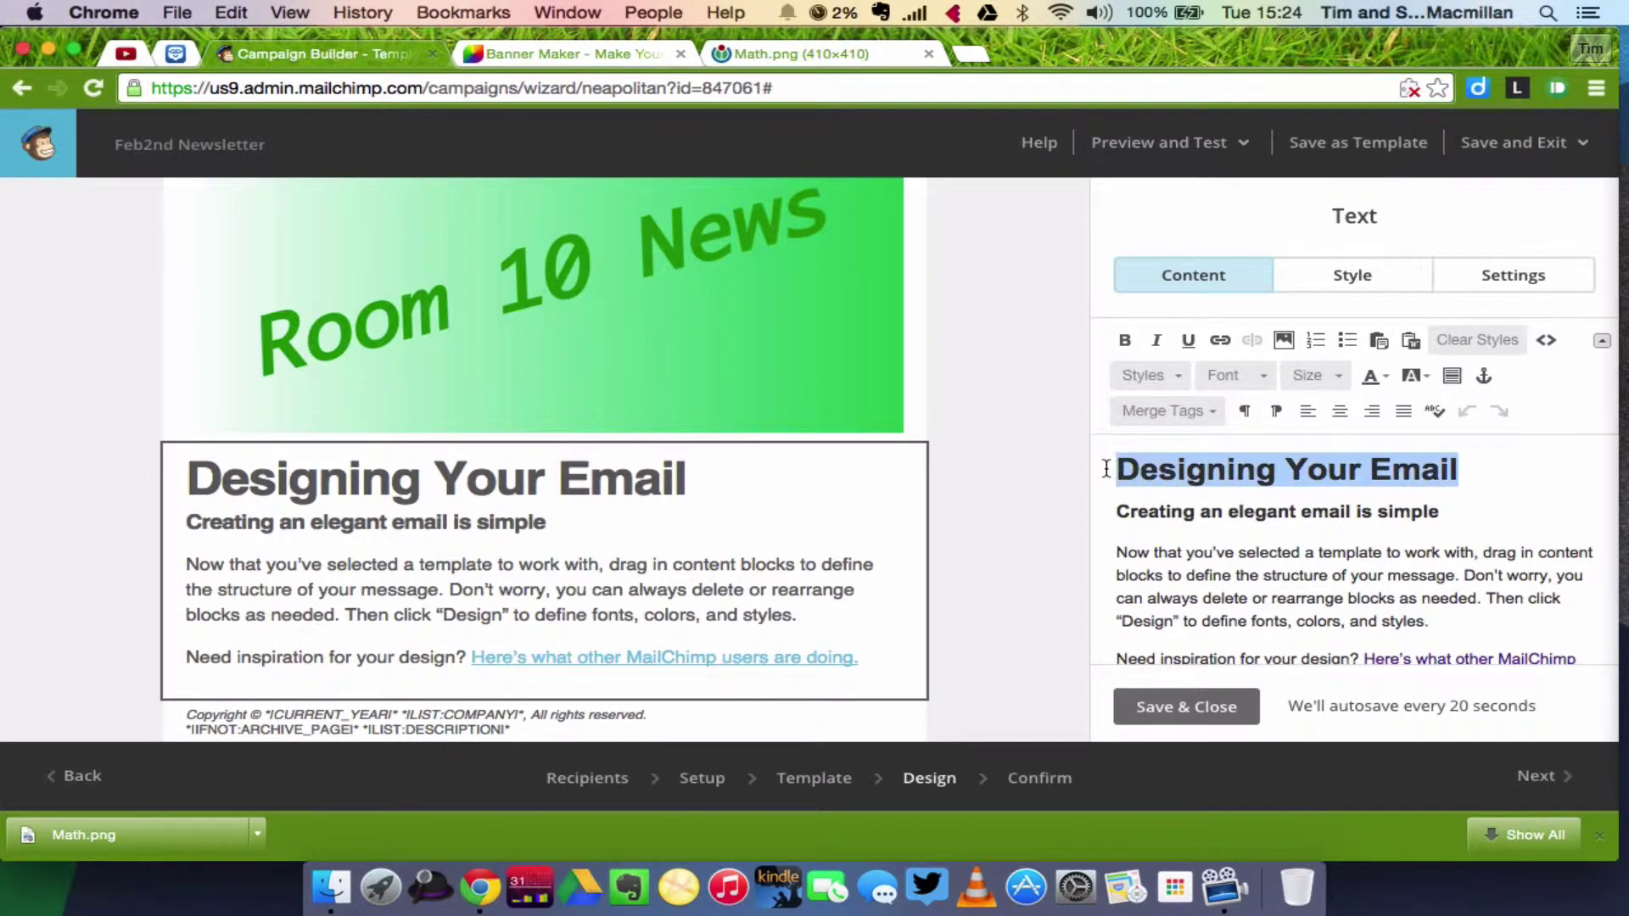
{"action": "left_click", "coordinate": [1345, 378]}
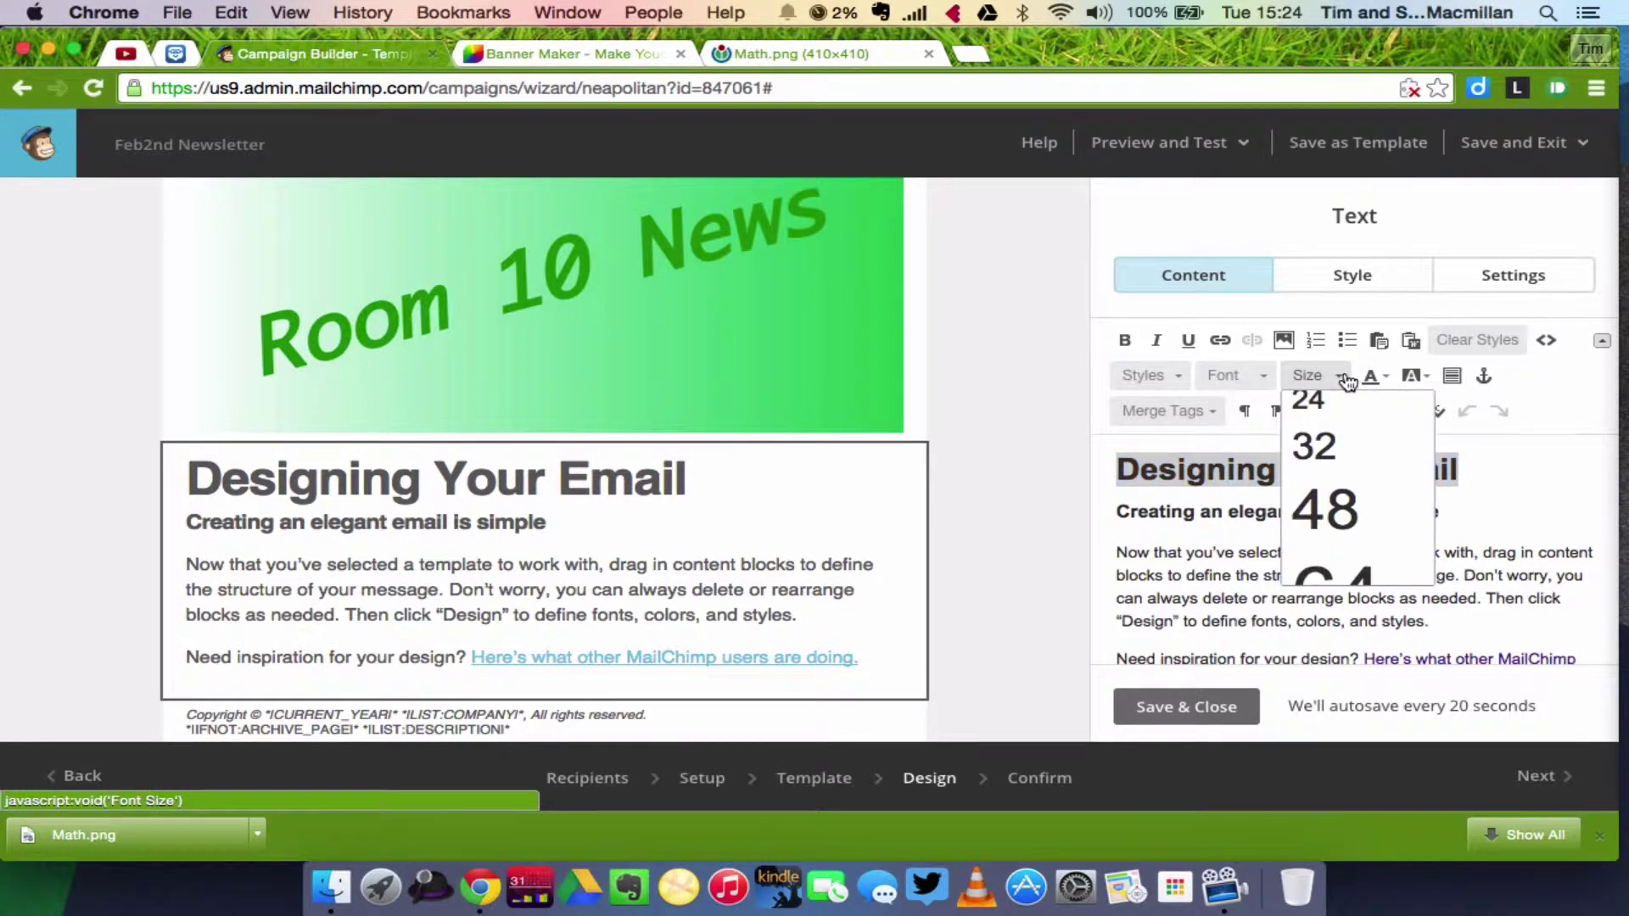
{"action": "left_click", "coordinate": [1342, 376]}
{"action": "left_click", "coordinate": [1249, 374]}
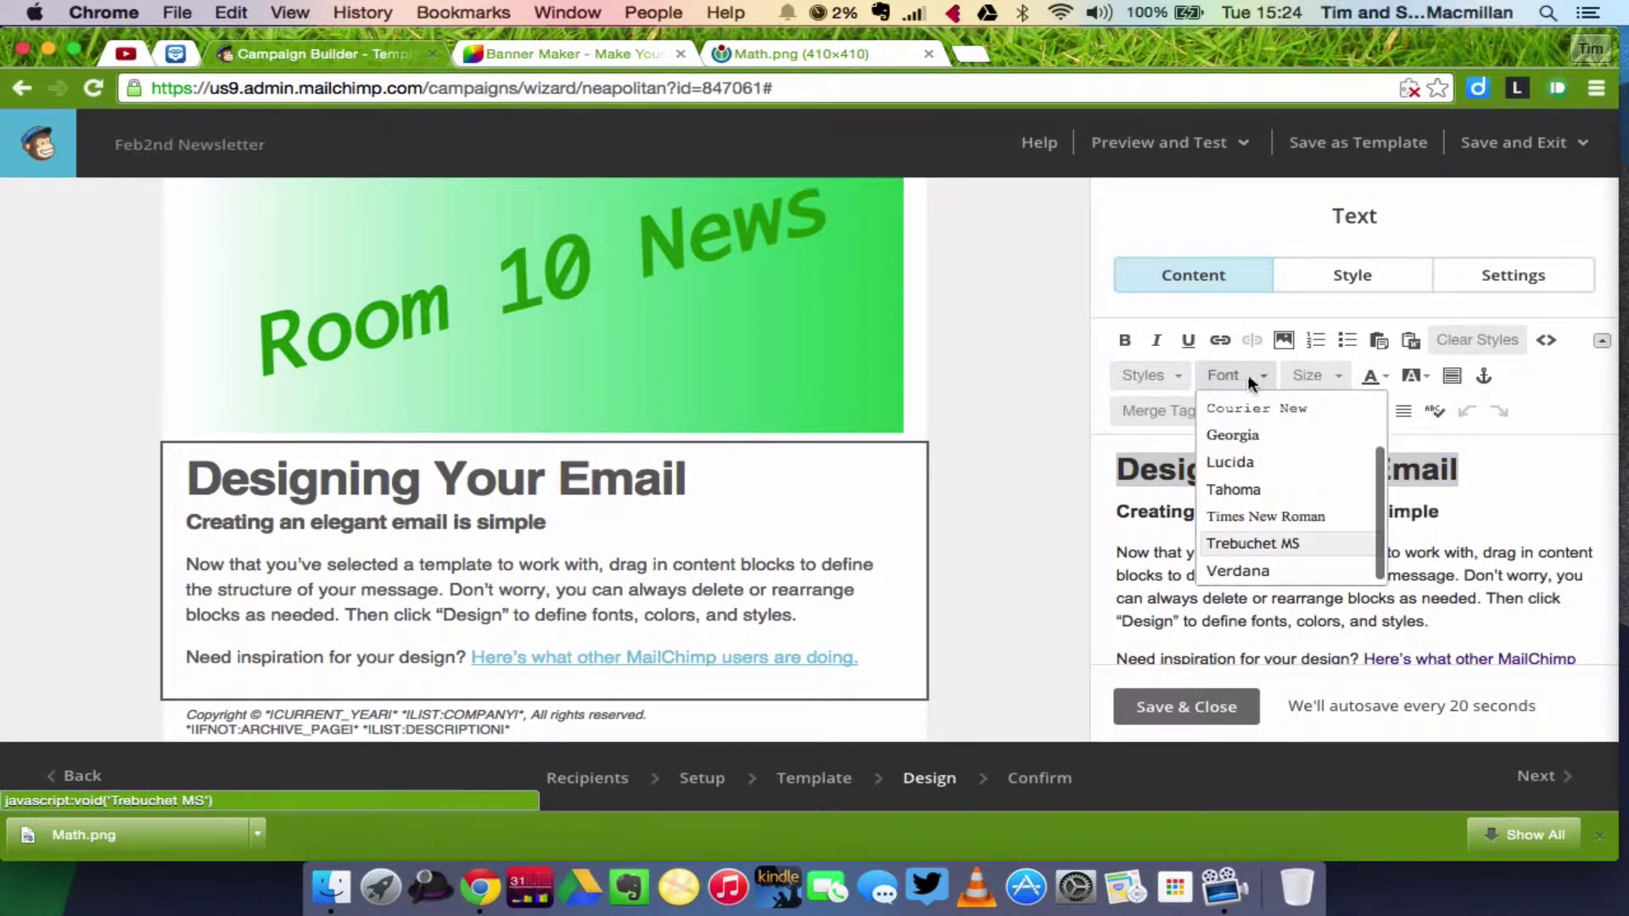
{"action": "left_click", "coordinate": [1237, 489]}
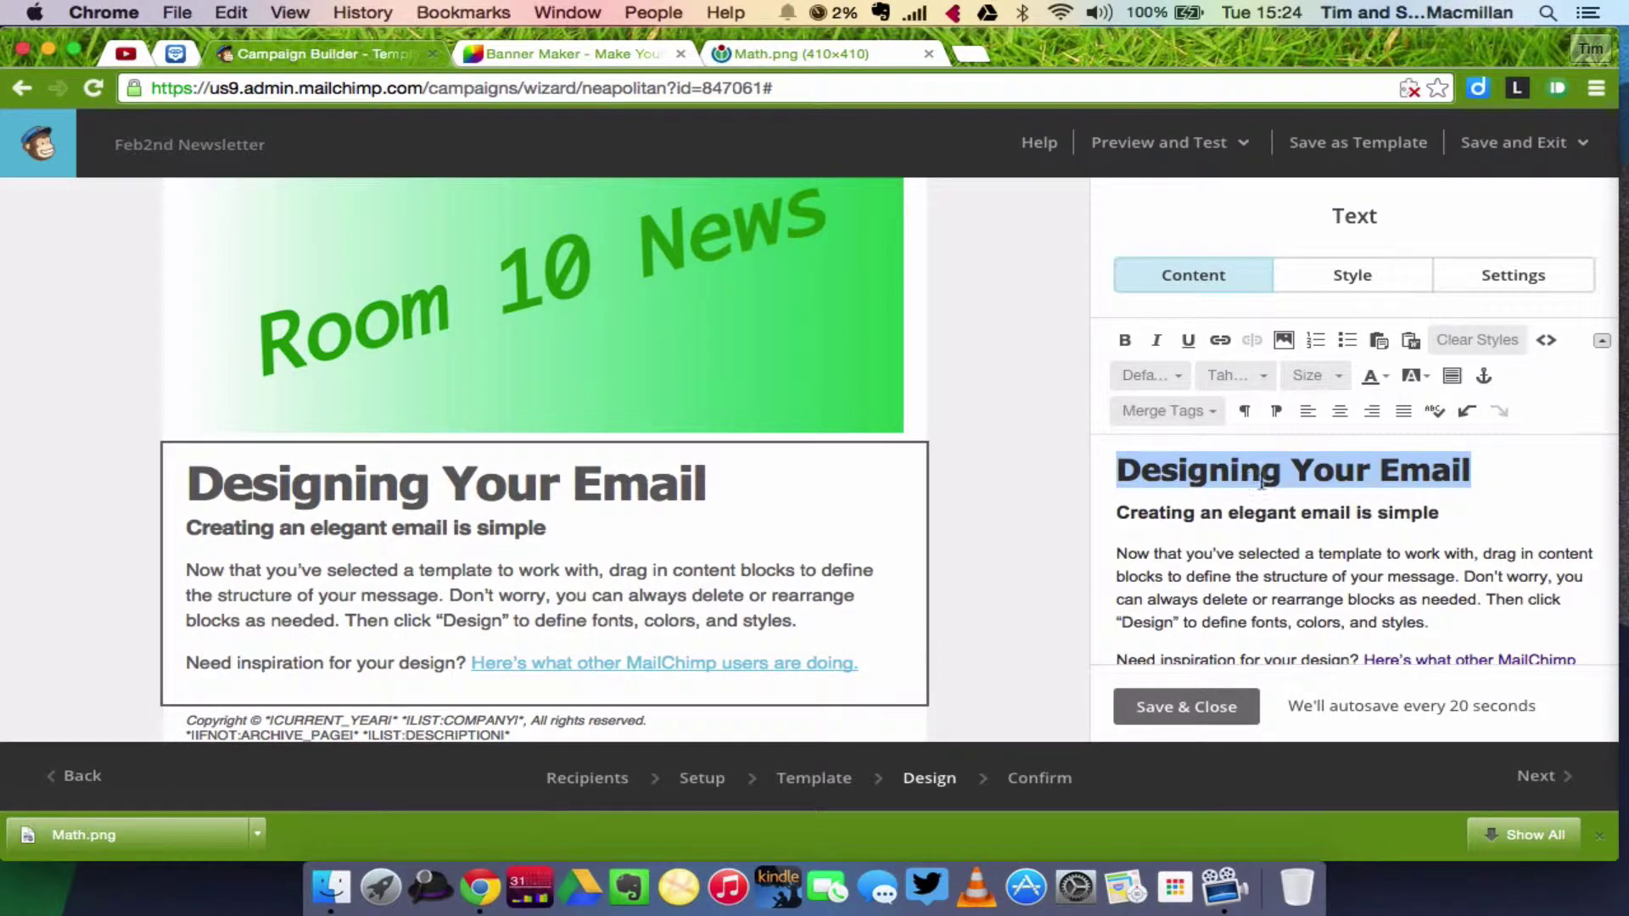
{"action": "left_click", "coordinate": [1454, 509]}
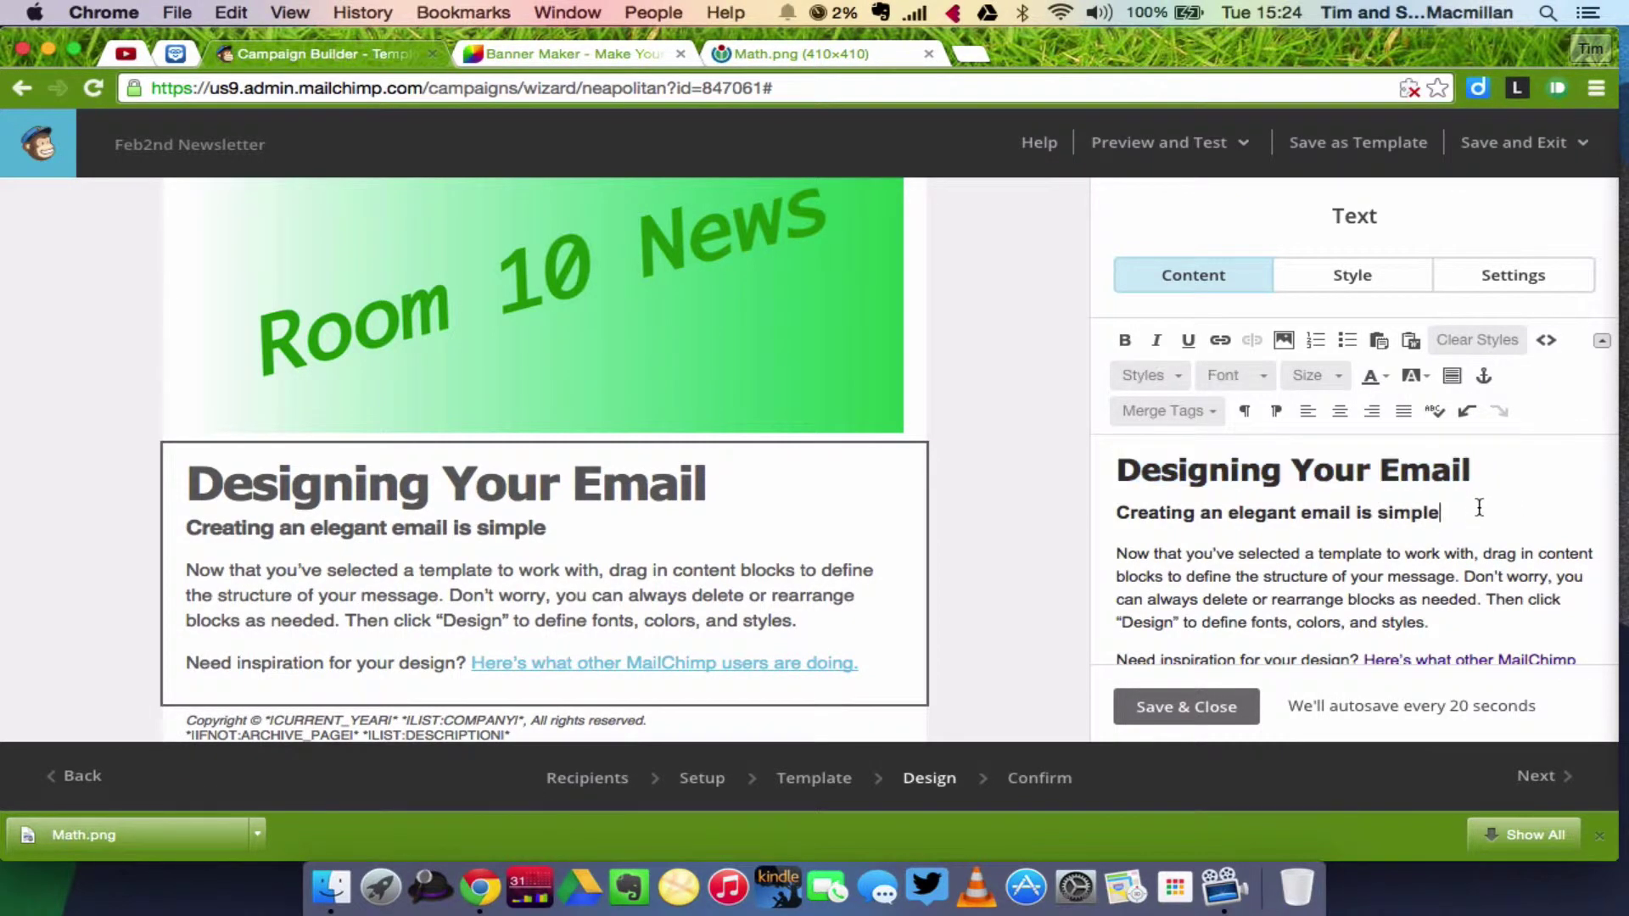
Delete the 'Designing Your Email' heading and the 'Creating an elegant email is simple' subheading
{"action": "left_click_drag", "start_coordinate": [1476, 471], "coordinate": [1119, 470]}
{"action": "key", "text": "BackSpace"}
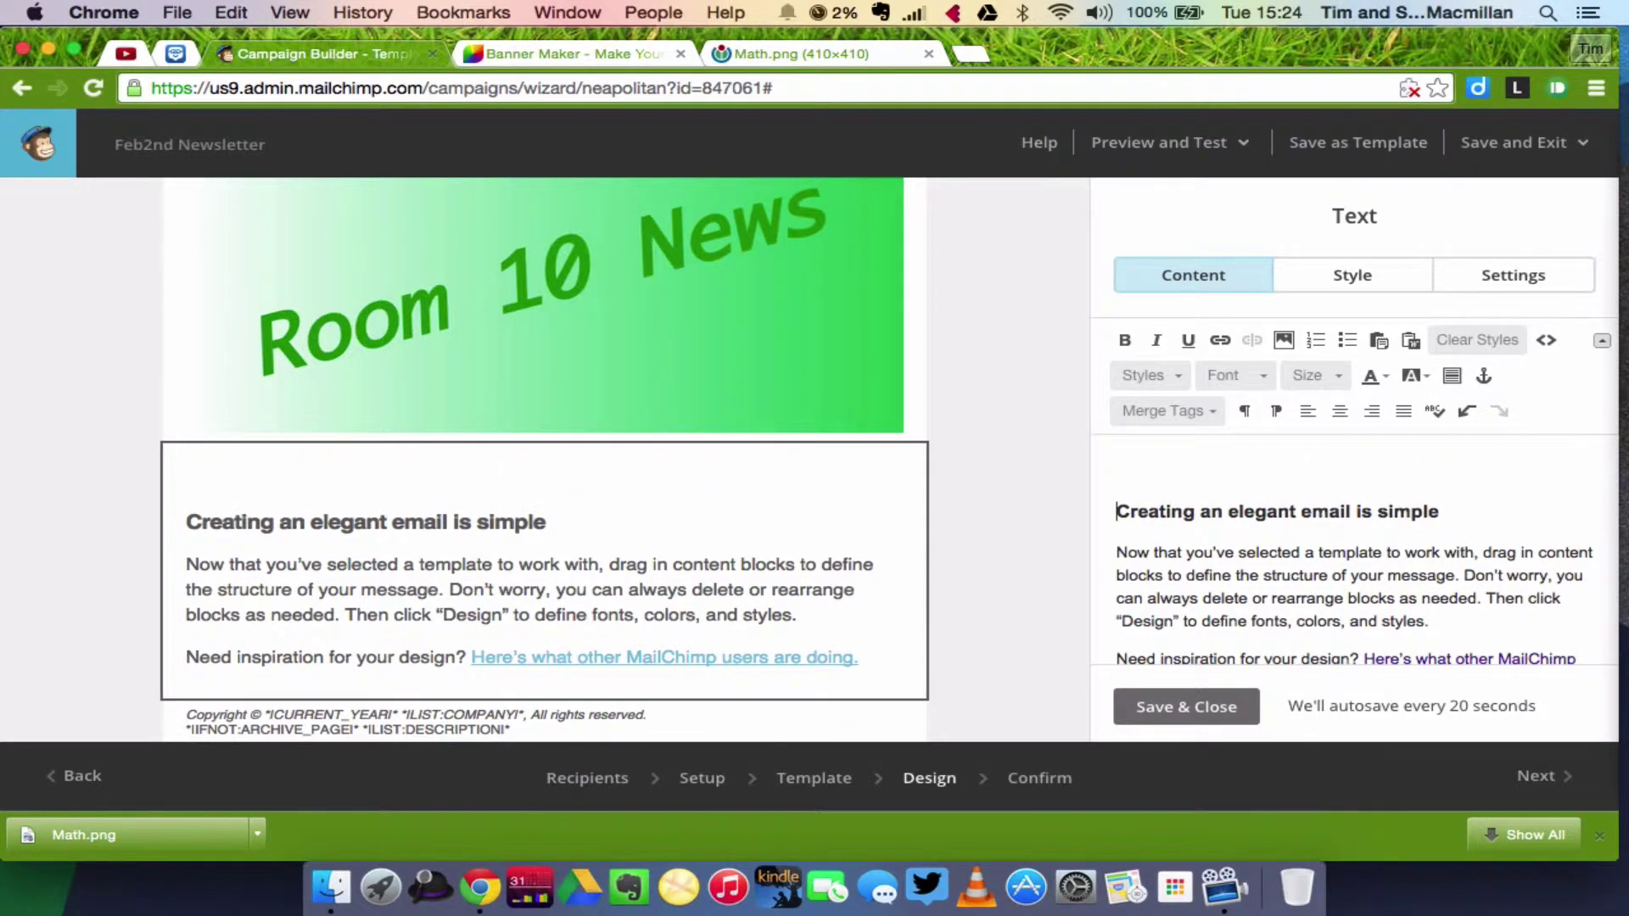
{"action": "key", "text": "BackSpace"}
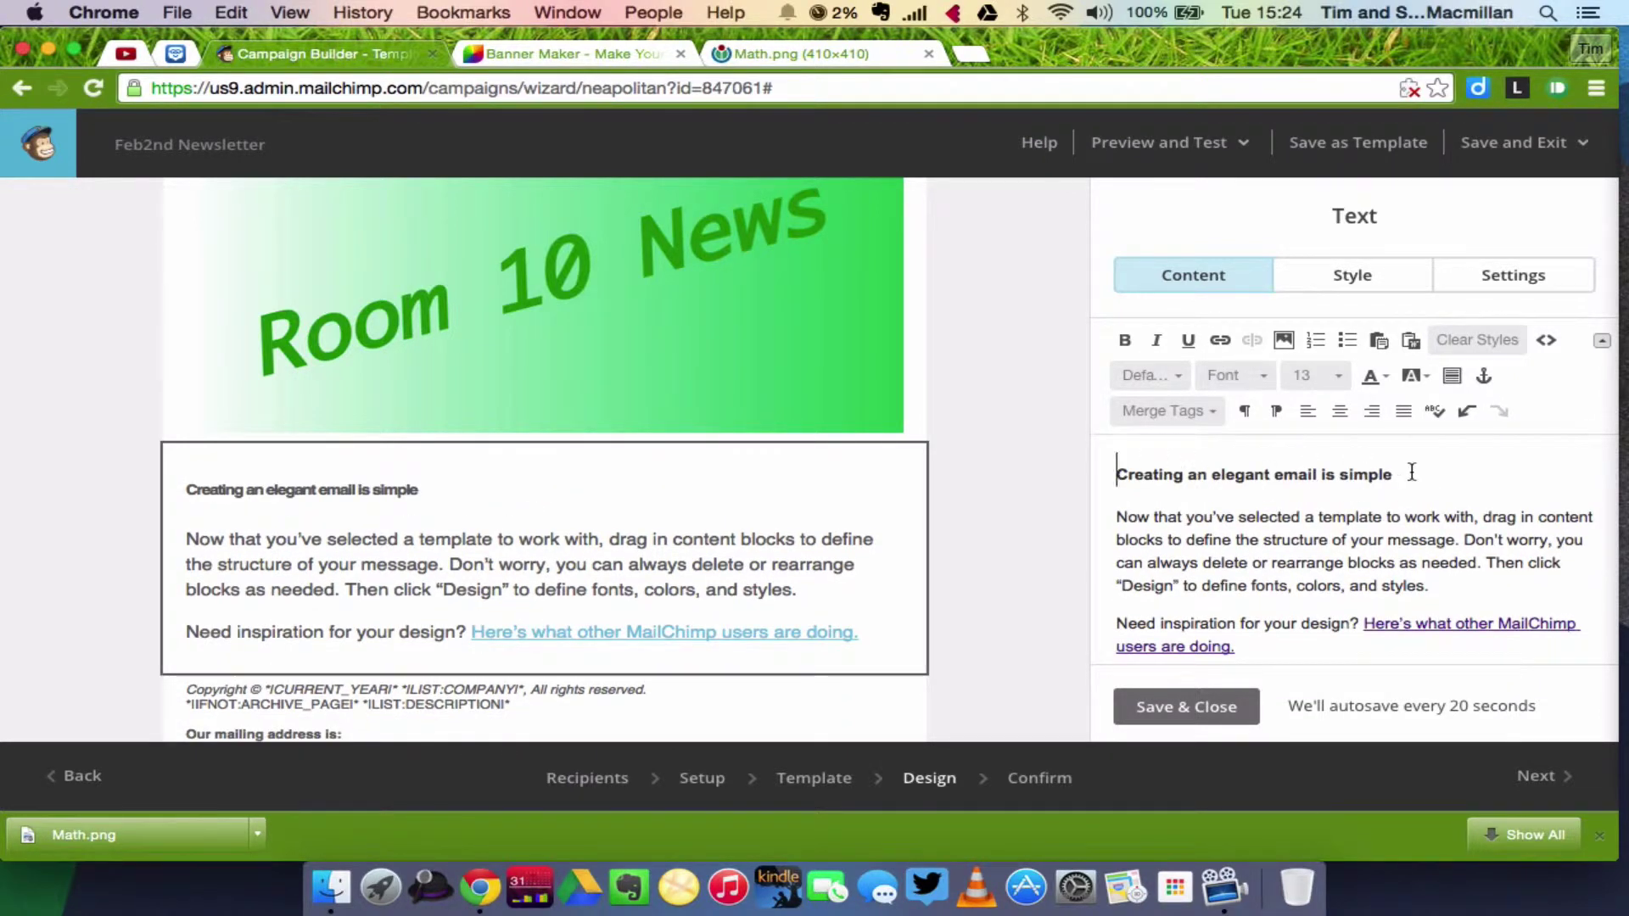
{"action": "left_click_drag", "start_coordinate": [1408, 470], "coordinate": [1104, 469]}
{"action": "key", "text": "BackSpace"}
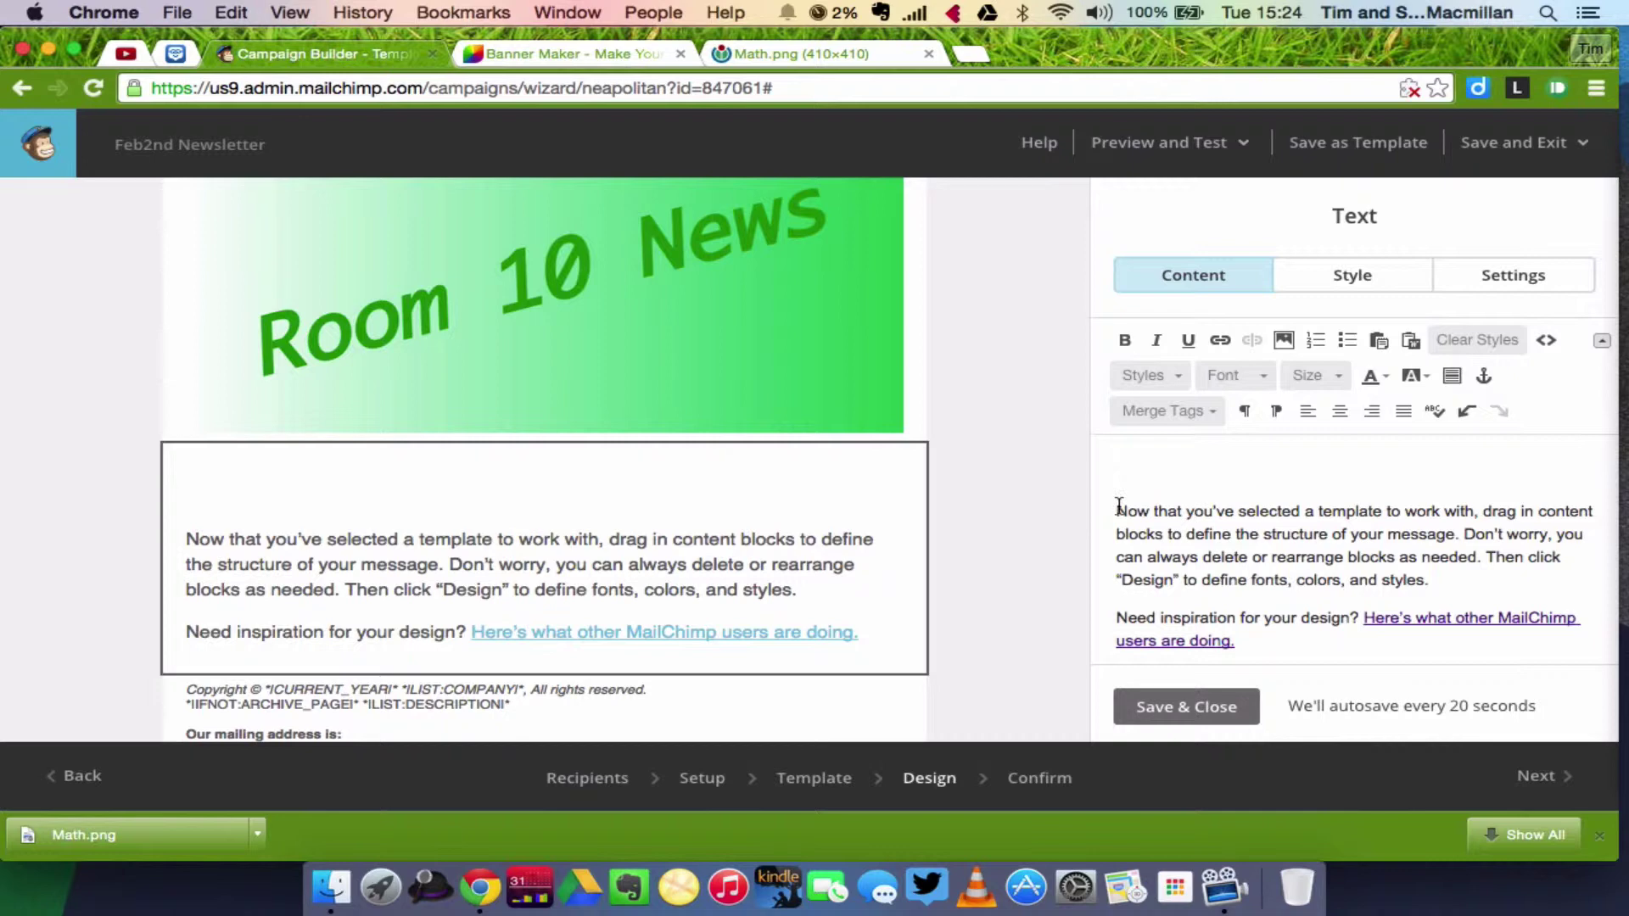
{"action": "key", "text": "BackSpace"}
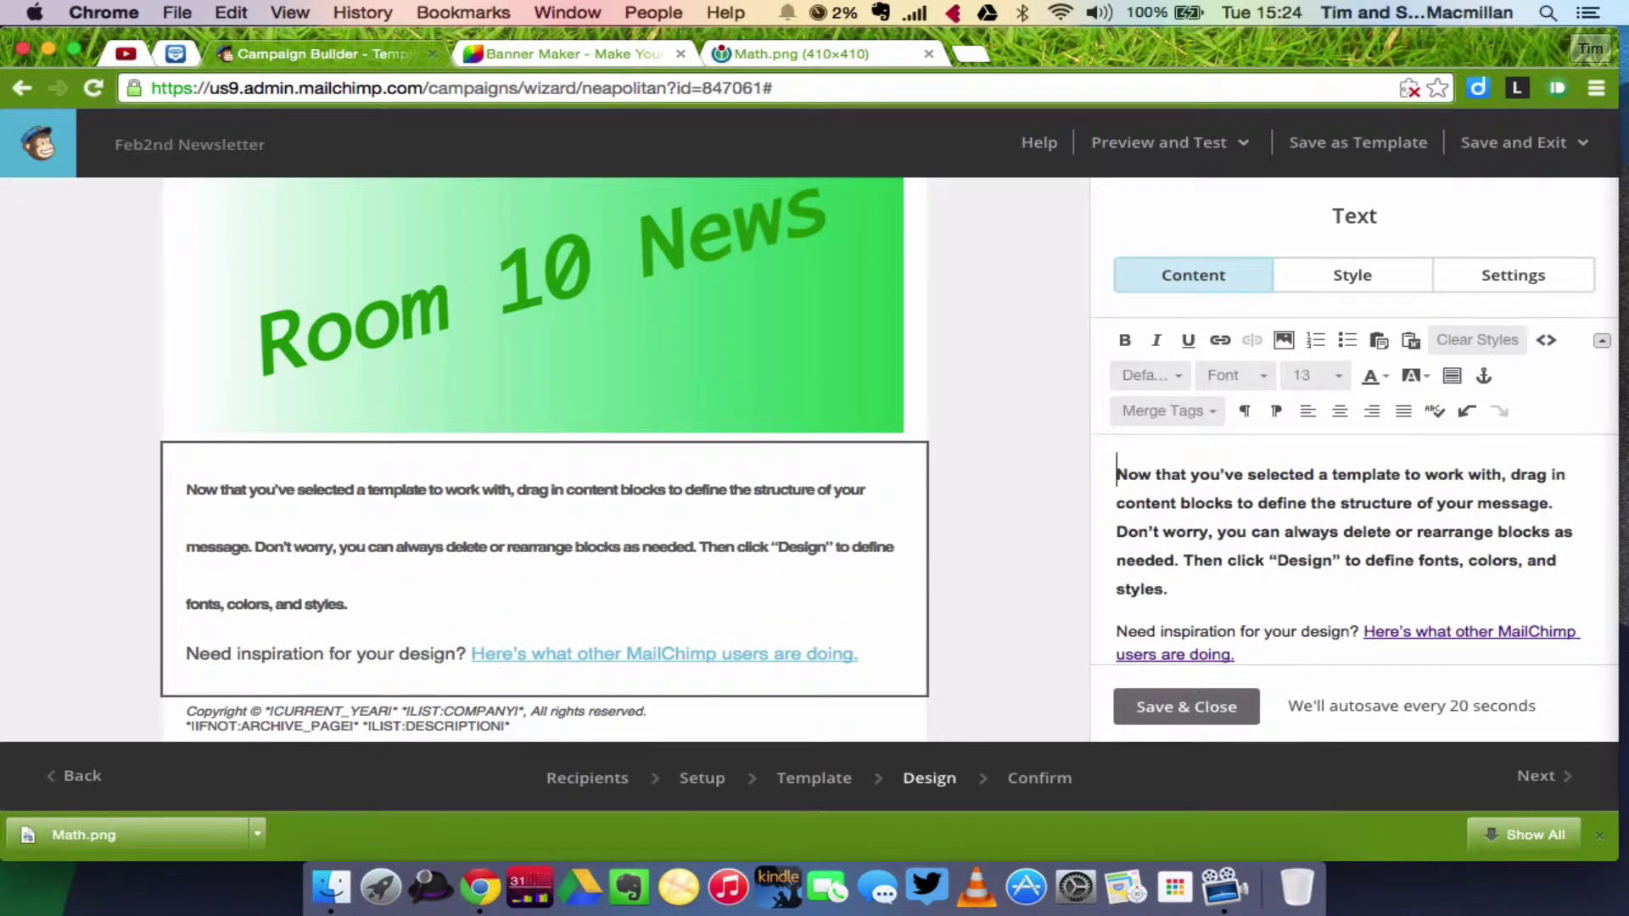
Apply Default Text to the instruction paragraph and type the greeting 'Dear Parents,'
{"action": "left_click_drag", "start_coordinate": [1168, 589], "coordinate": [1075, 472]}
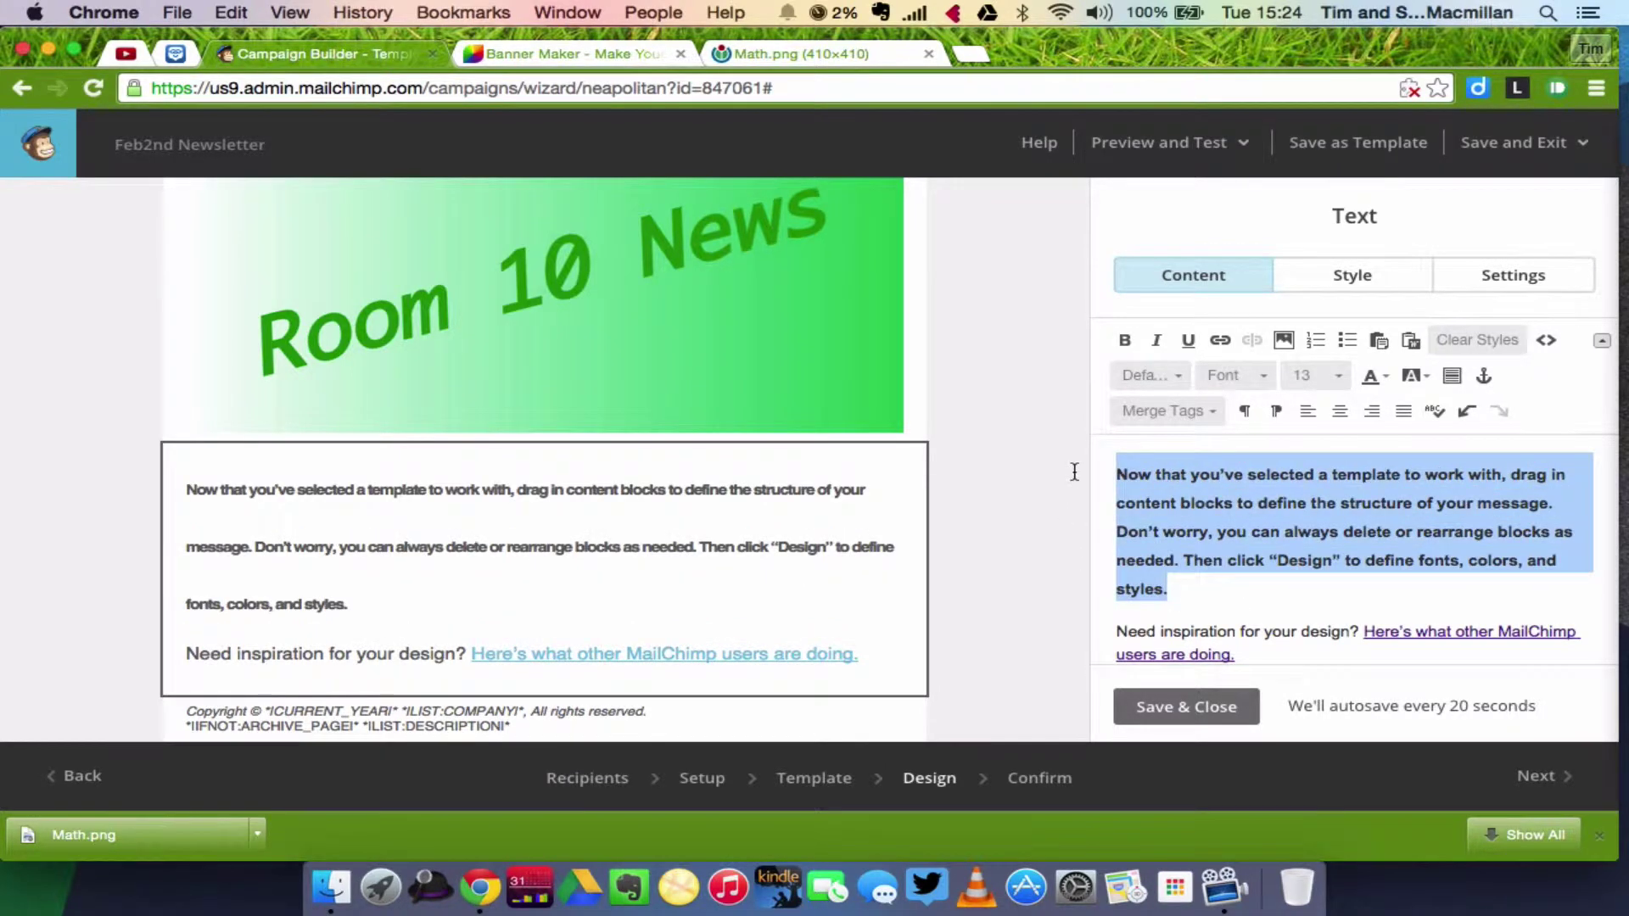
{"action": "left_click", "coordinate": [1175, 380]}
{"action": "scroll", "coordinate": [1172, 539], "scroll_direction": "down", "scroll_amount": 2}
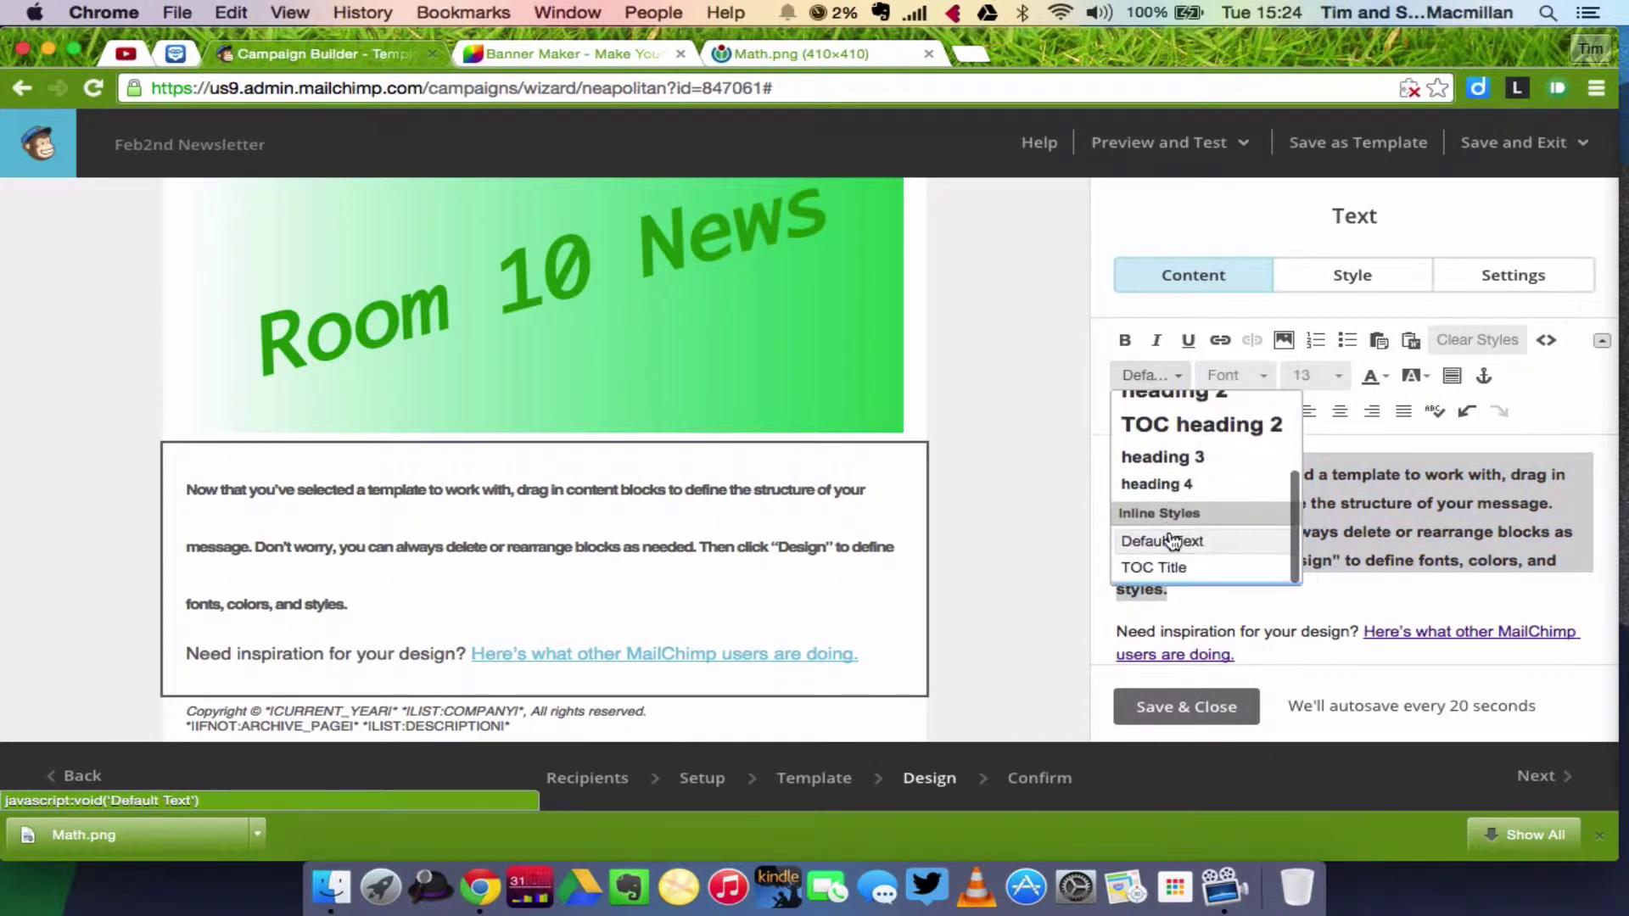
{"action": "left_click", "coordinate": [1169, 549]}
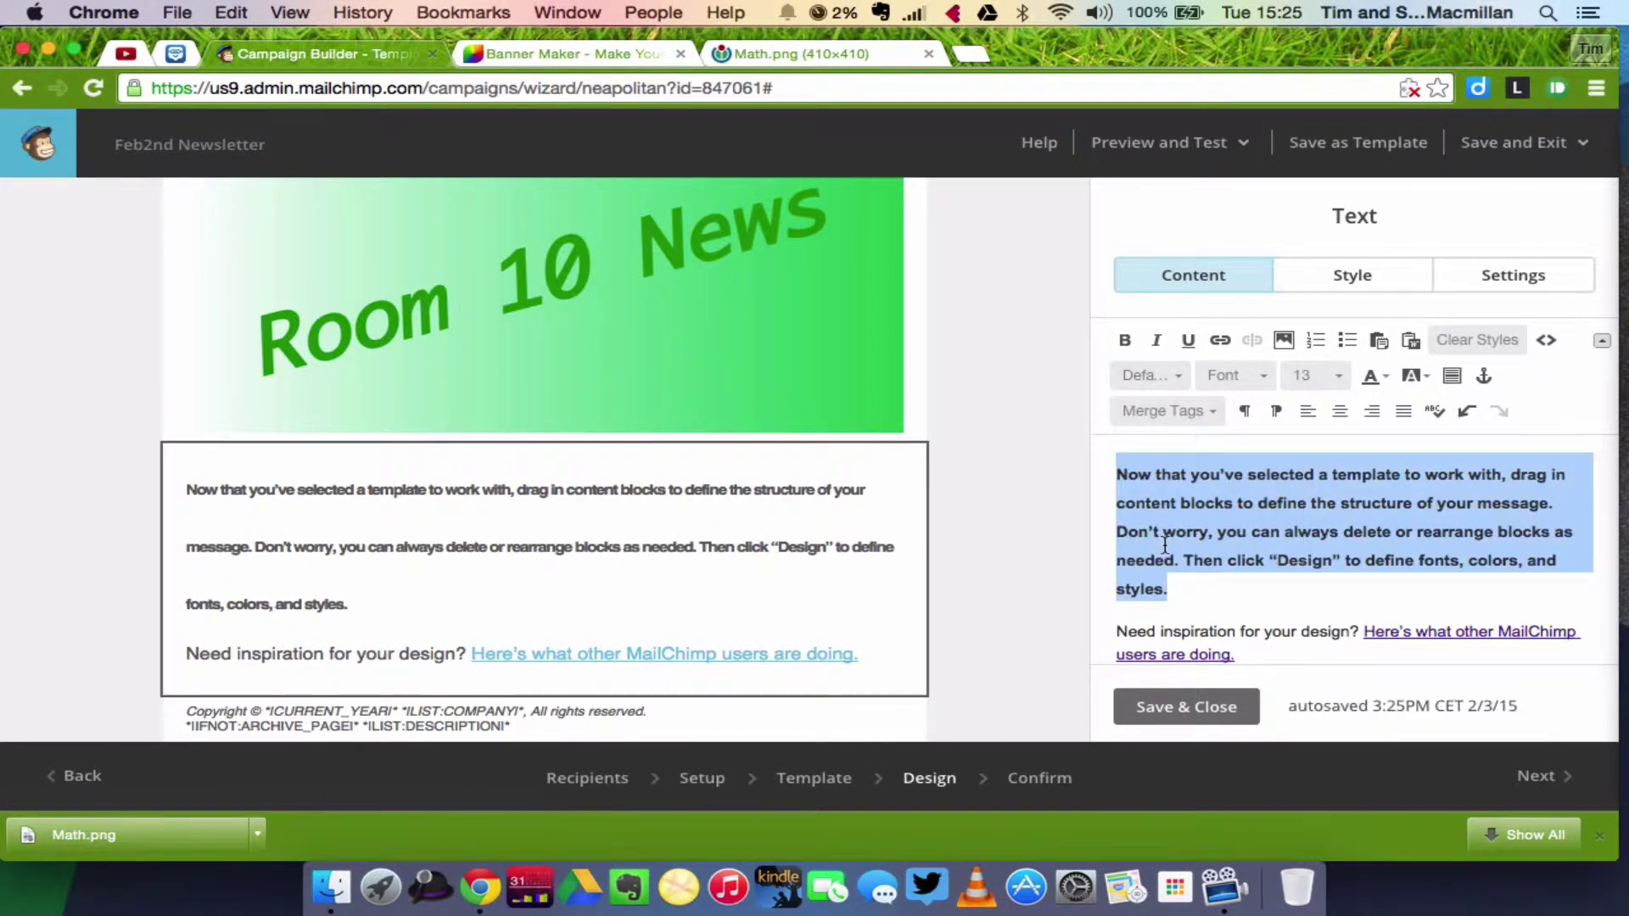
{"action": "type", "text": "Dear Parens,"}
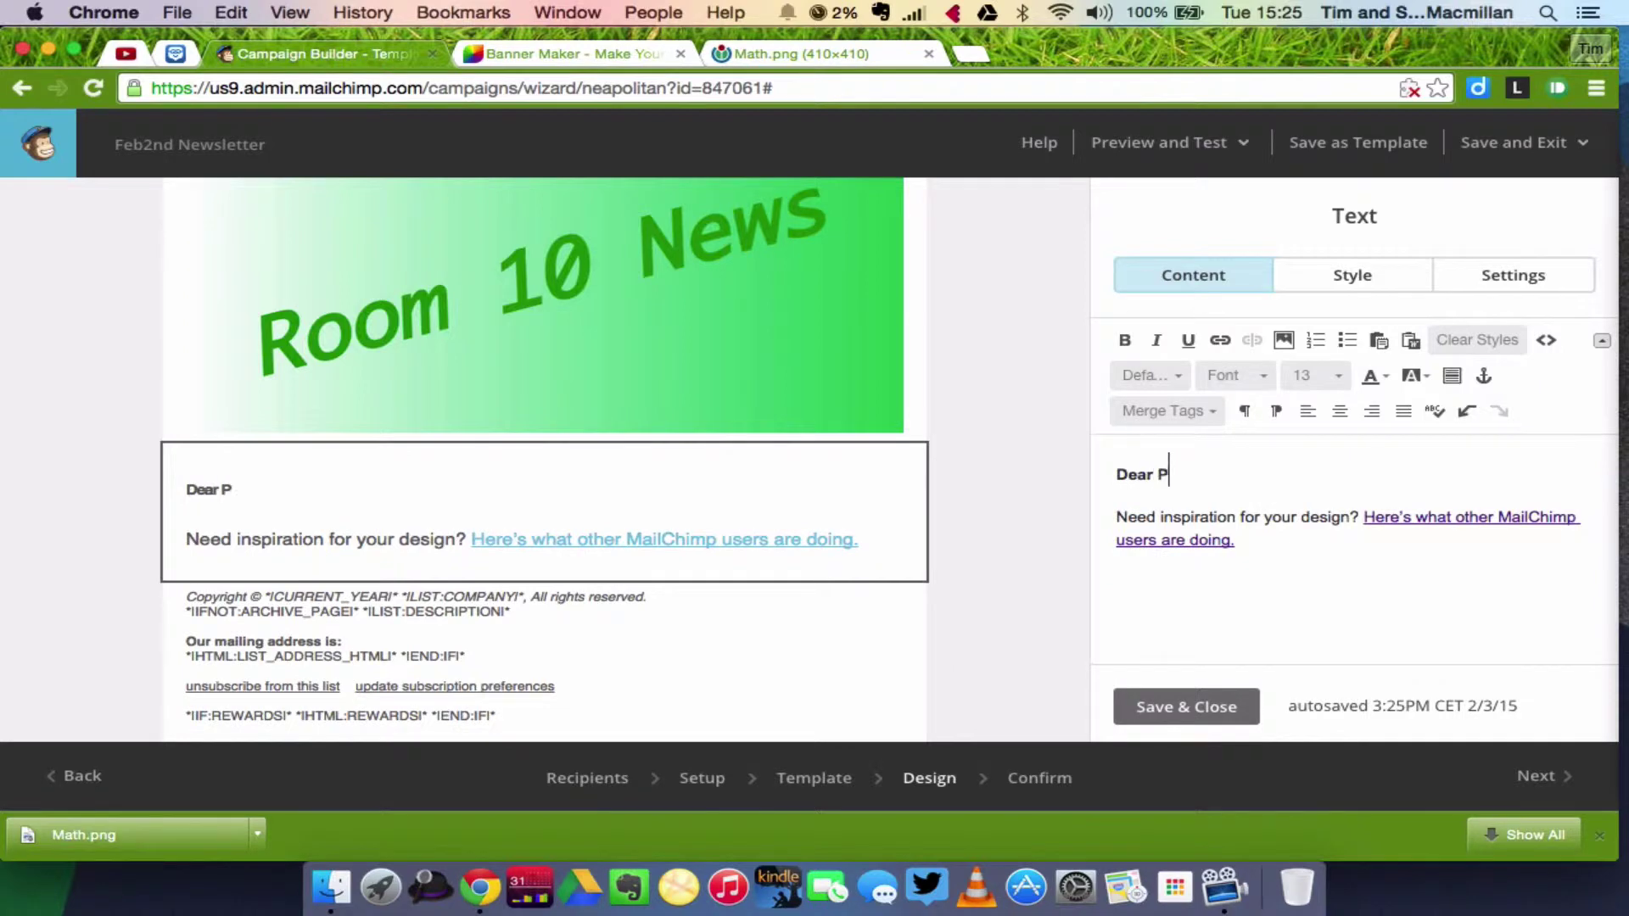
{"action": "key", "text": "BackSpace"}
{"action": "key", "text": "BackSpace"}
{"action": "type", "text": "ts,"}
{"action": "key", "text": "Return"}
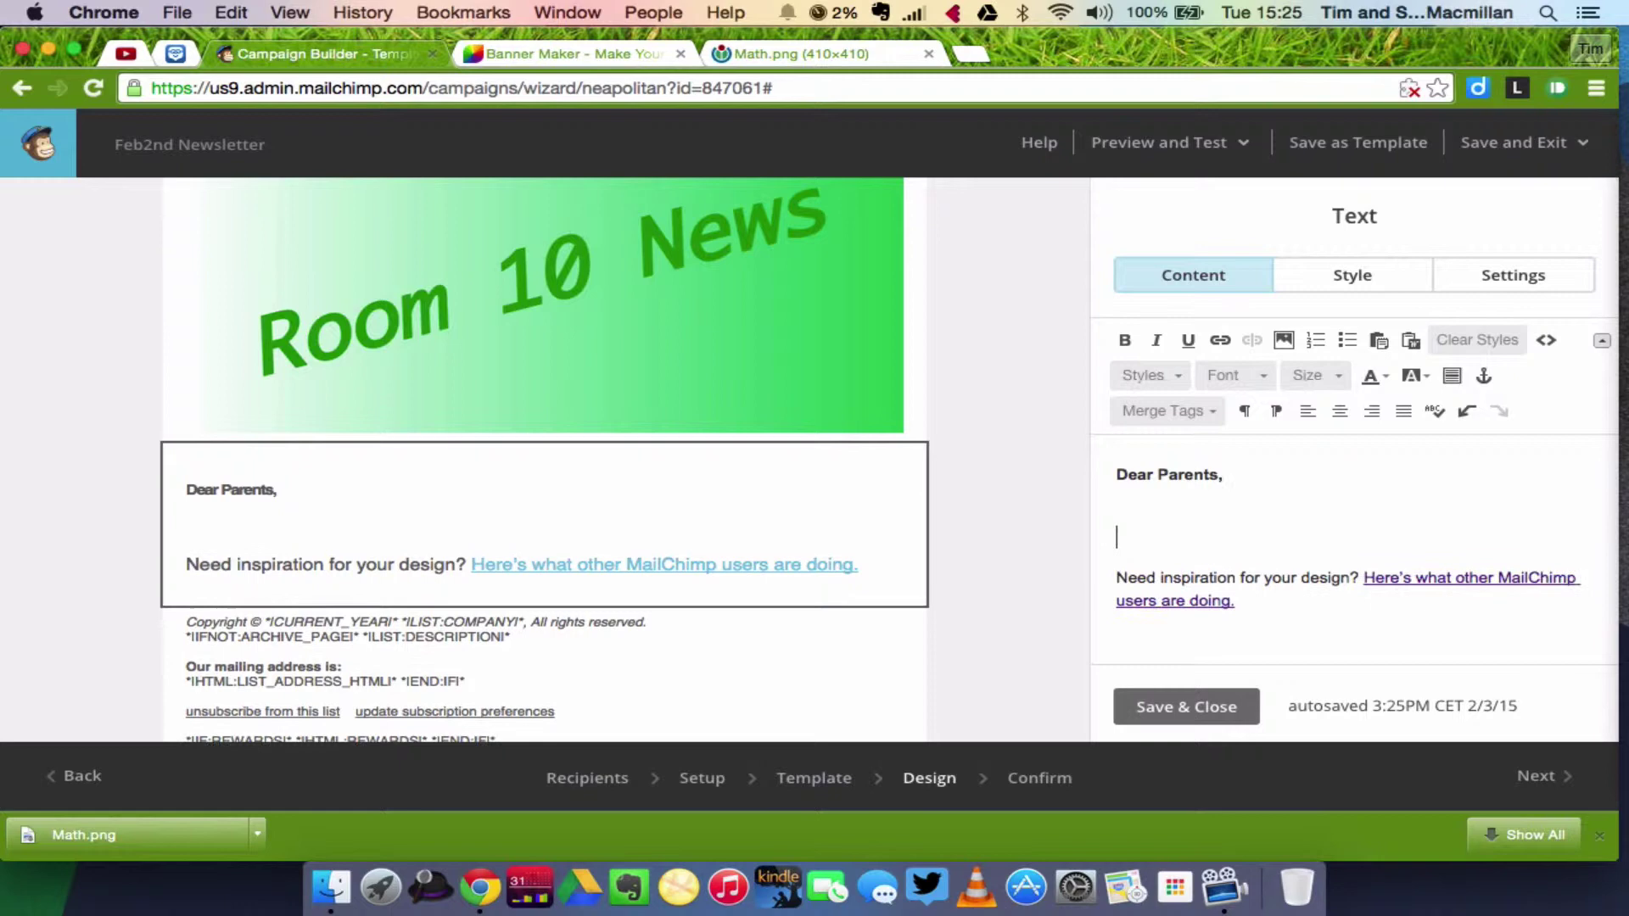
Replace the Need inspiration paragraph with the line 'This week has been a lot of fun'
{"action": "left_click_drag", "start_coordinate": [1247, 598], "coordinate": [1114, 572]}
{"action": "key", "text": "BackSpace"}
{"action": "key", "text": "BackSpace"}
{"action": "key", "text": "BackSpace"}
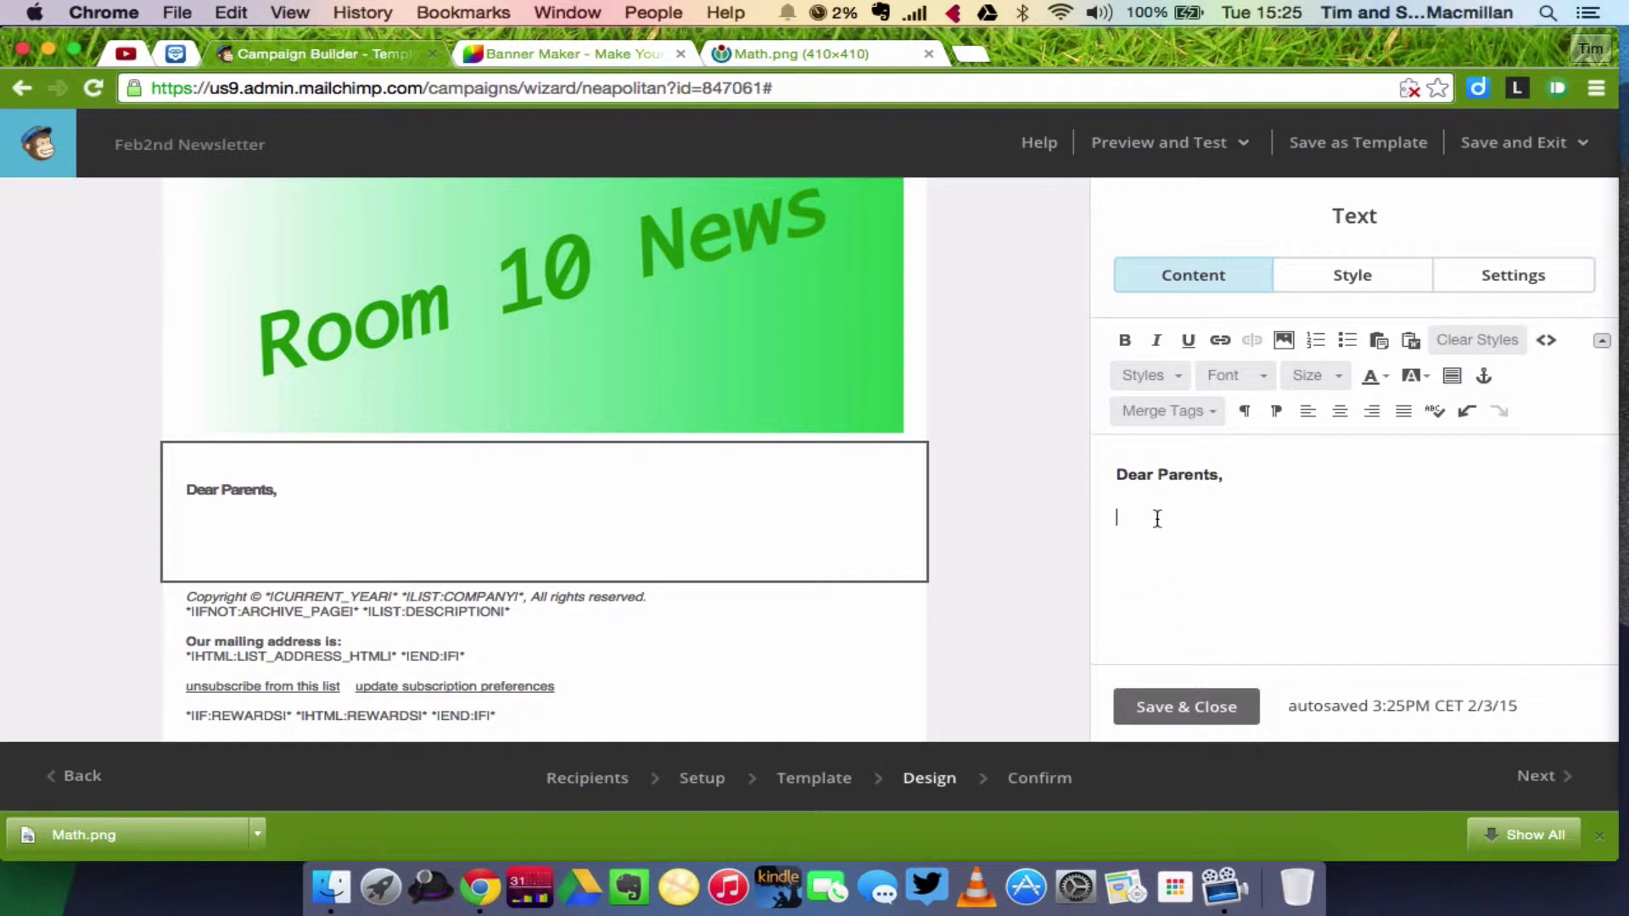
{"action": "type", "text": "This week has been"}
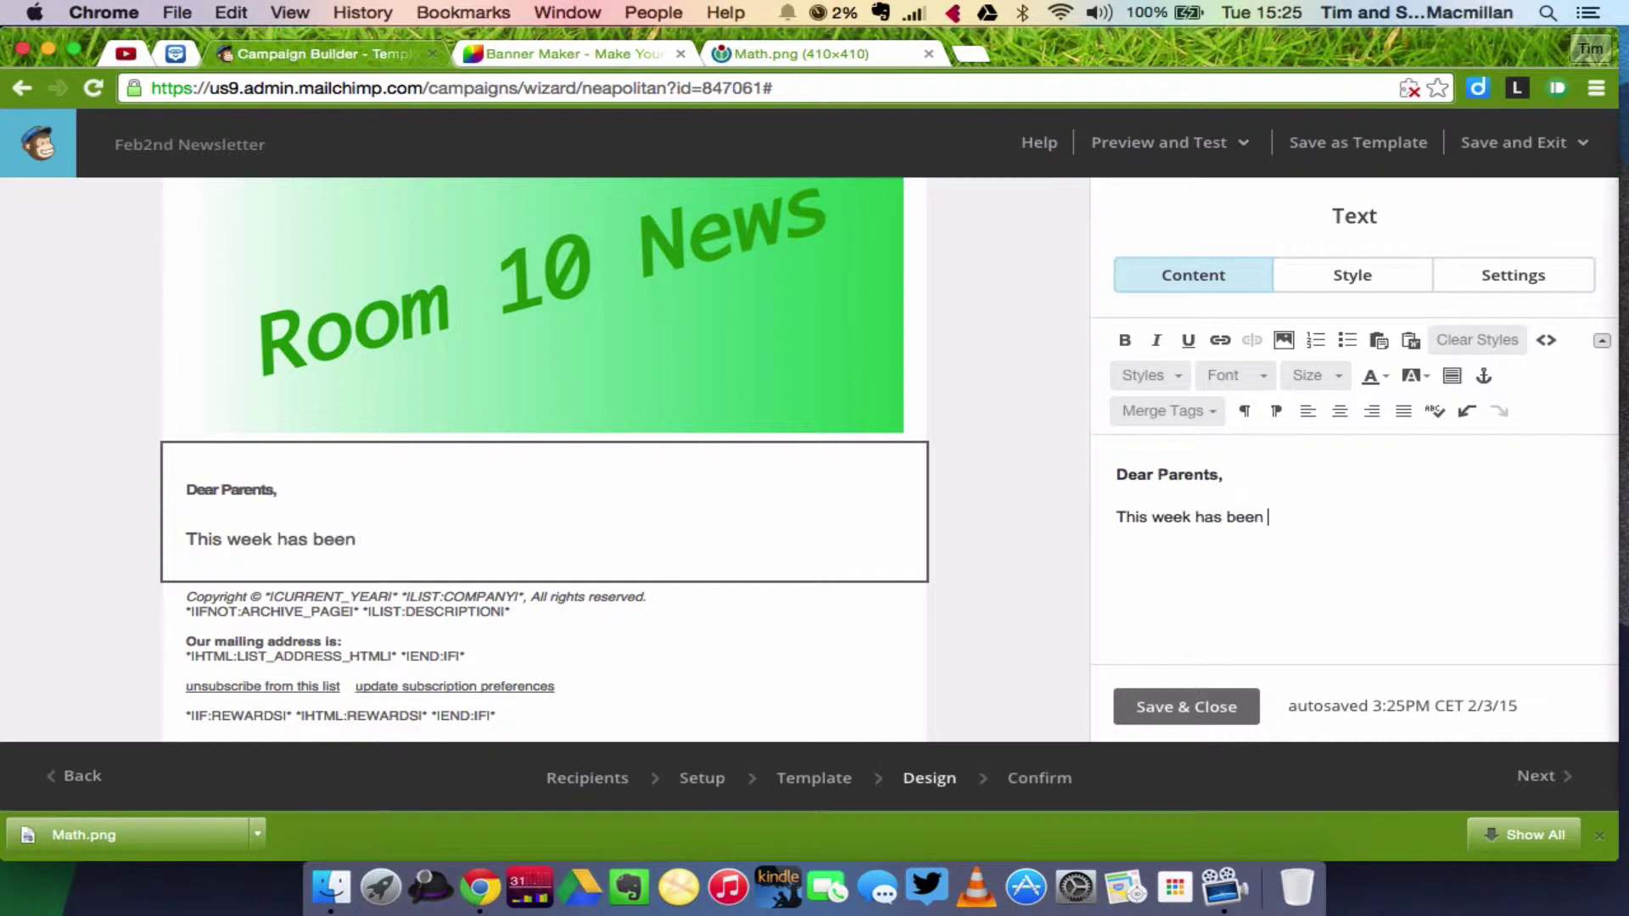
{"action": "type", "text": " a lot of fu"}
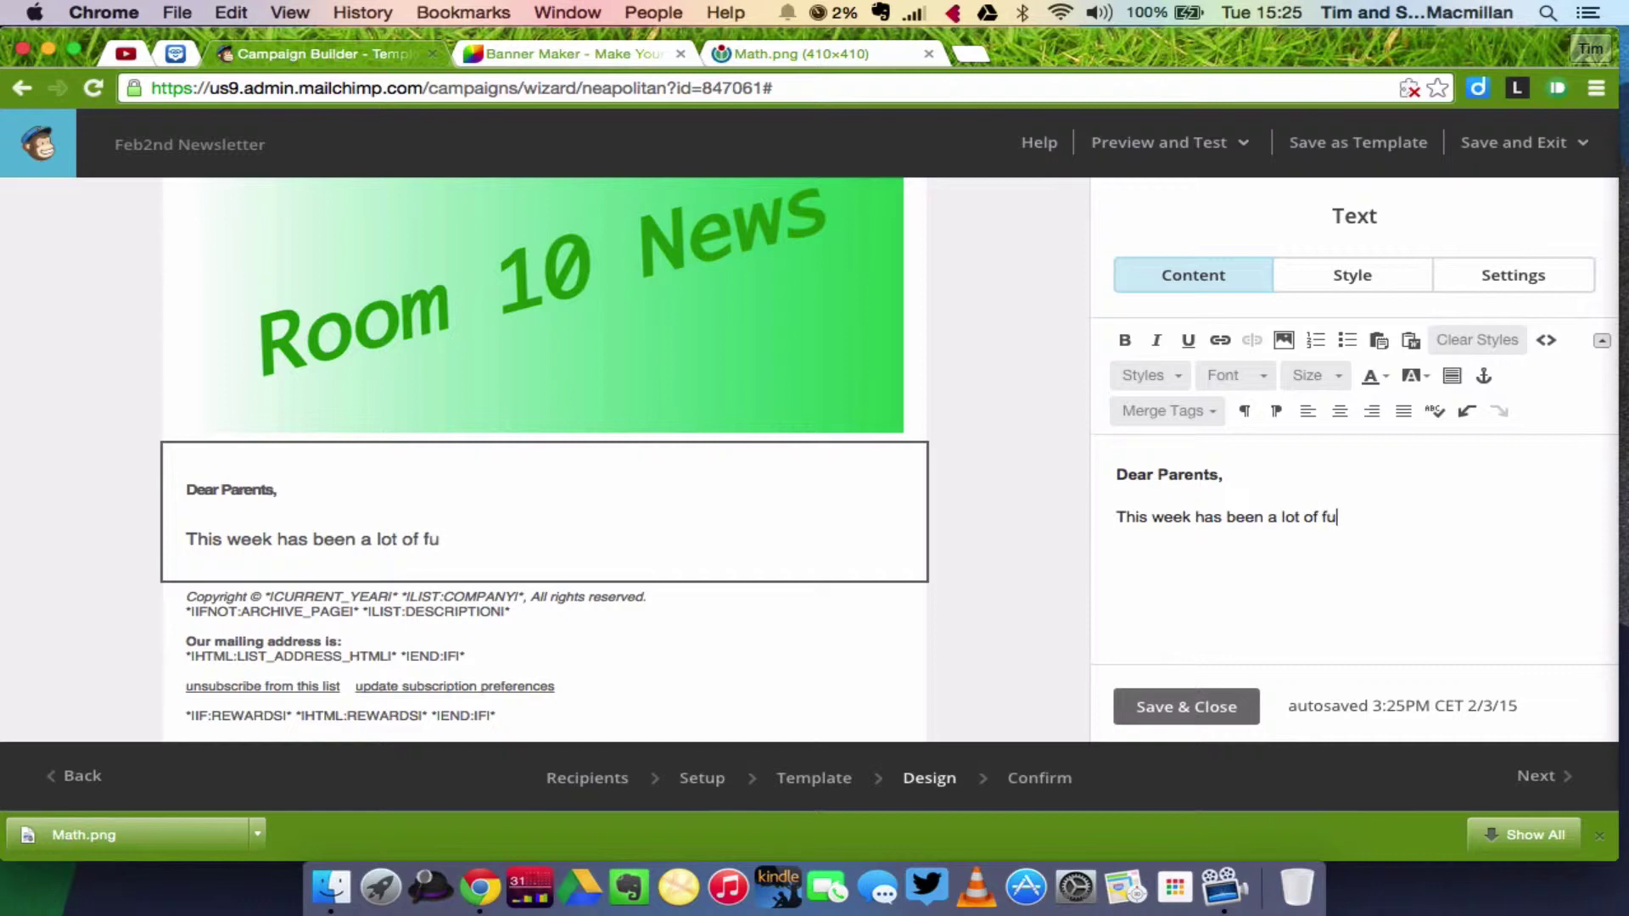
{"action": "type", "text": "n.."}
Save the greeting text block and drop an Image + Caption block below it
{"action": "left_click", "coordinate": [1196, 707]}
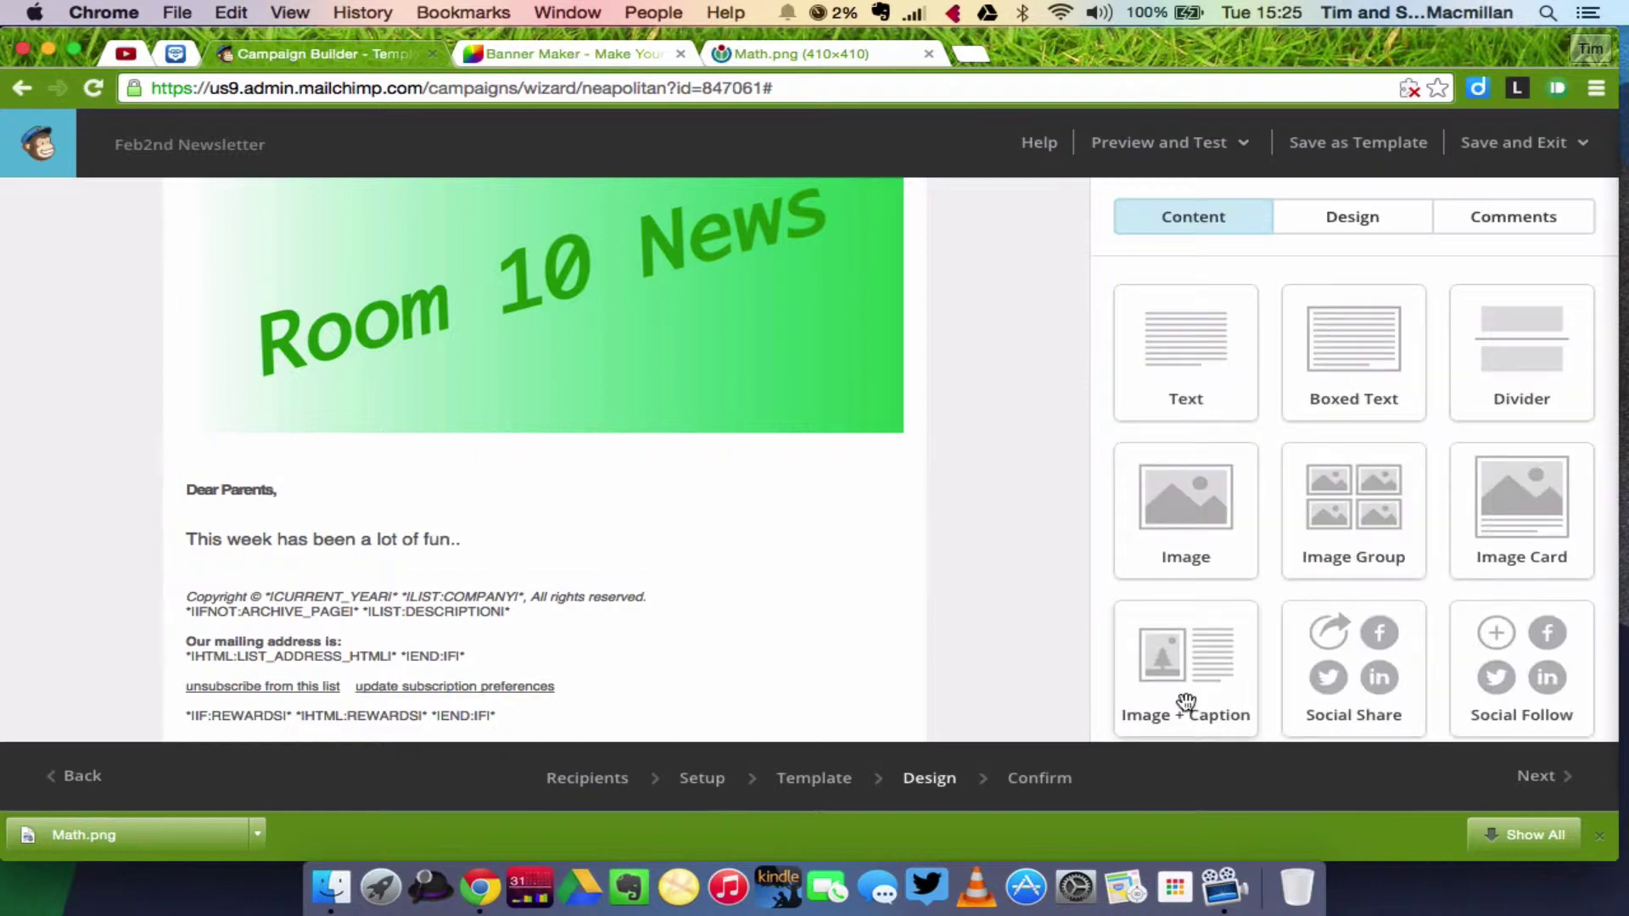
{"action": "scroll", "coordinate": [1001, 556], "scroll_direction": "down", "scroll_amount": 2}
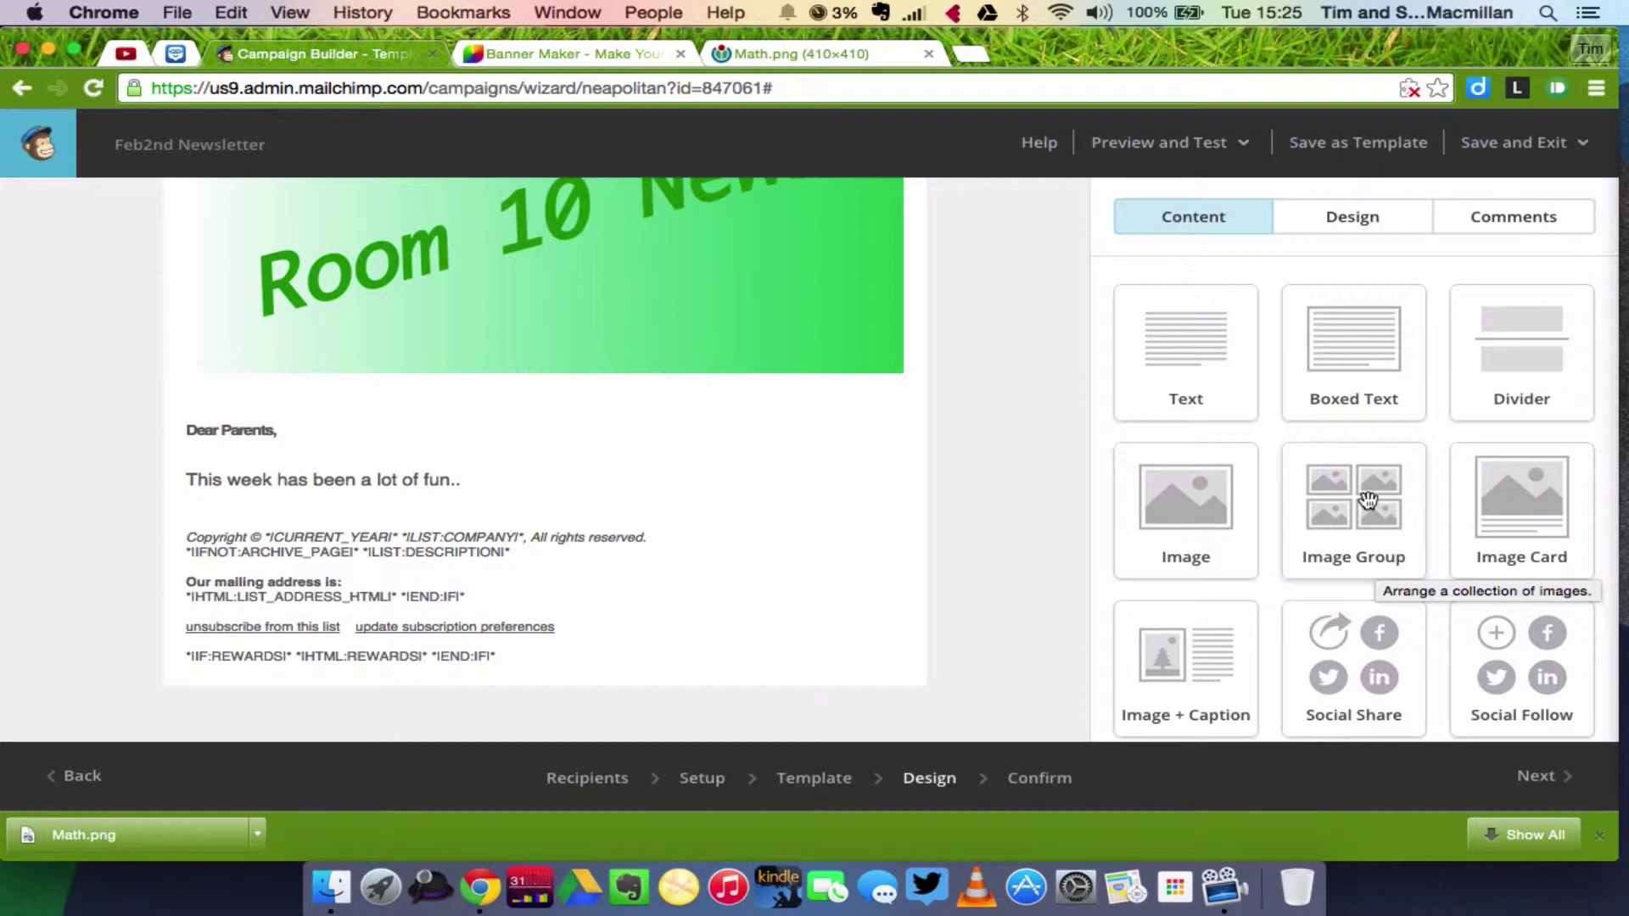
{"action": "left_click_drag", "start_coordinate": [1172, 668], "coordinate": [467, 455]}
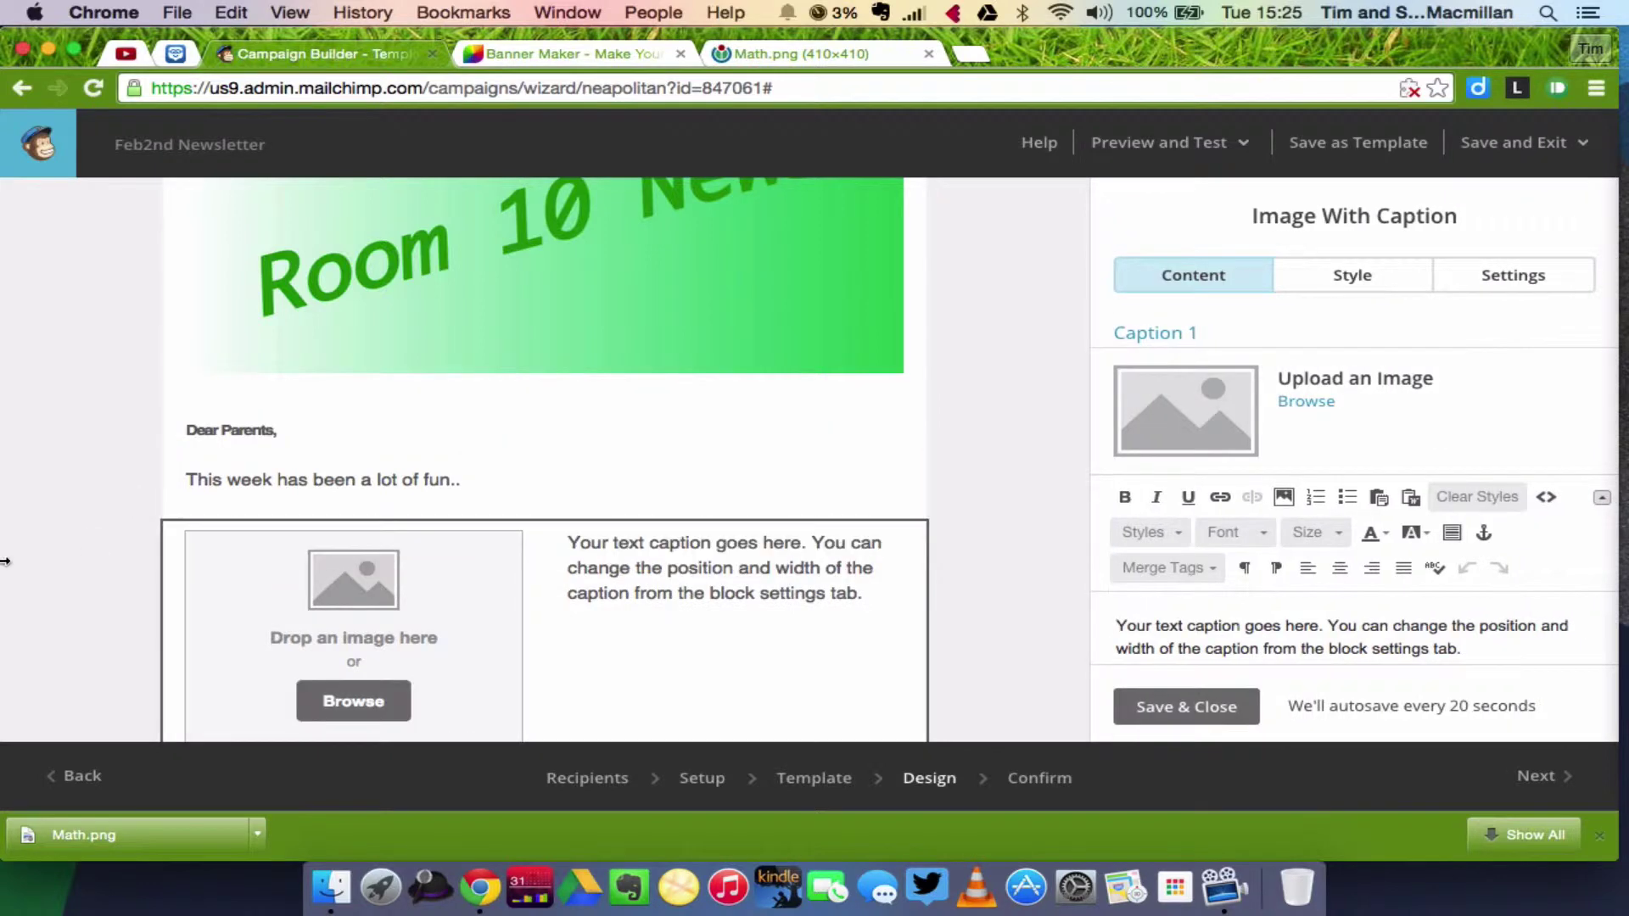
{"action": "mouse_move", "coordinate": [390, 492]}
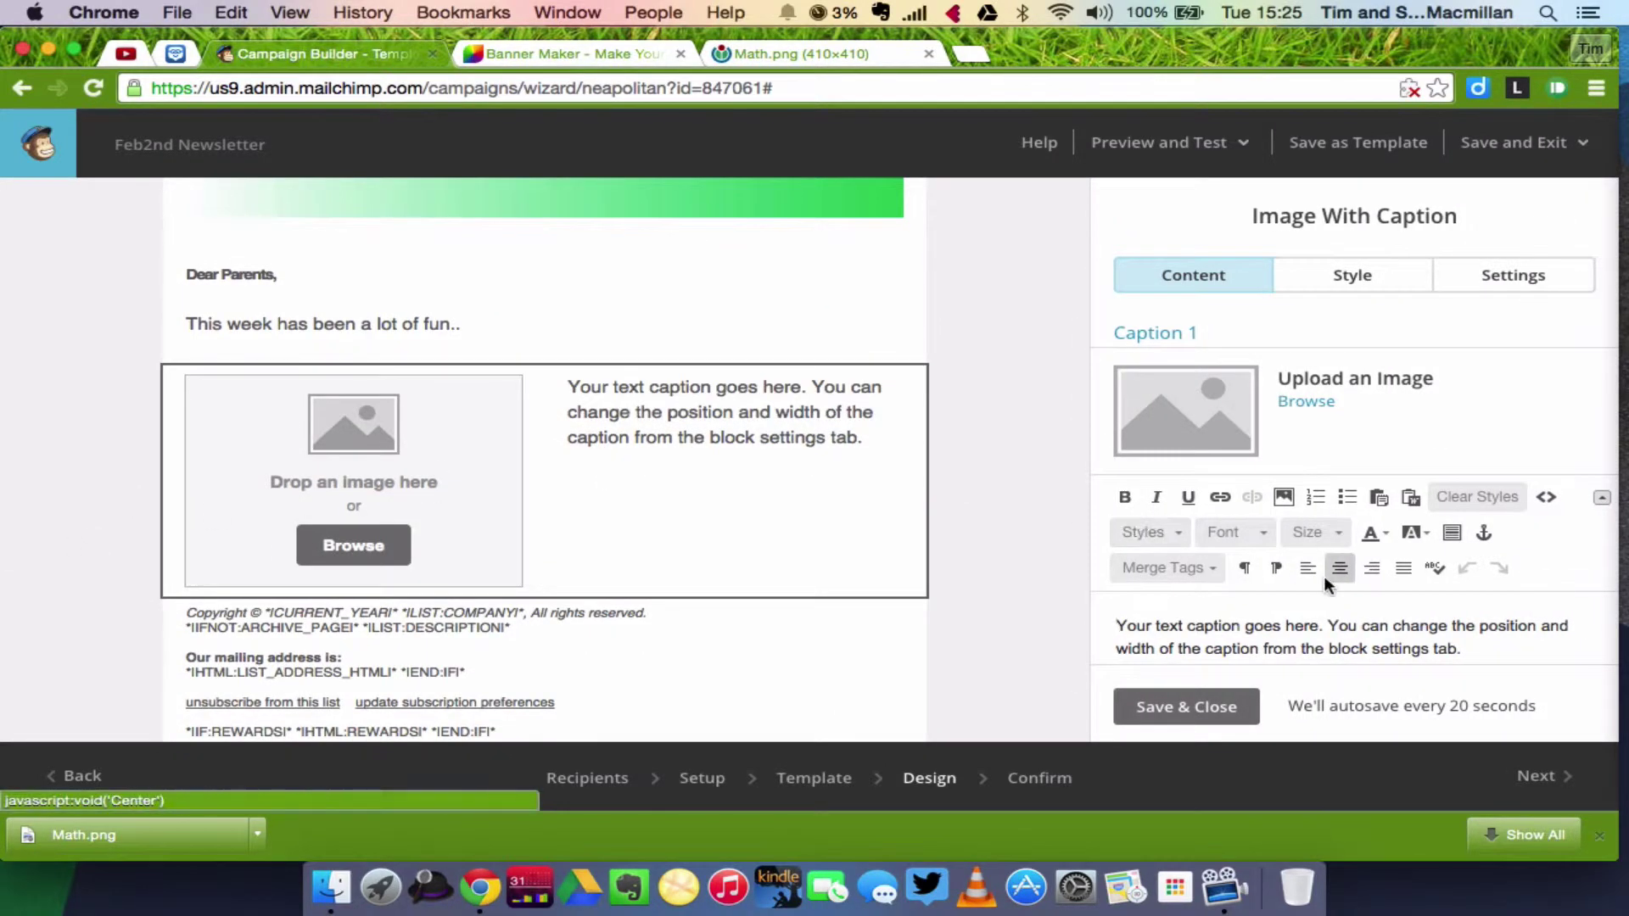
Caption the block 'Literacy' and 'This week in Literacy the students have been learning', then browse for an image
{"action": "scroll", "coordinate": [1323, 577], "scroll_direction": "down", "scroll_amount": 2}
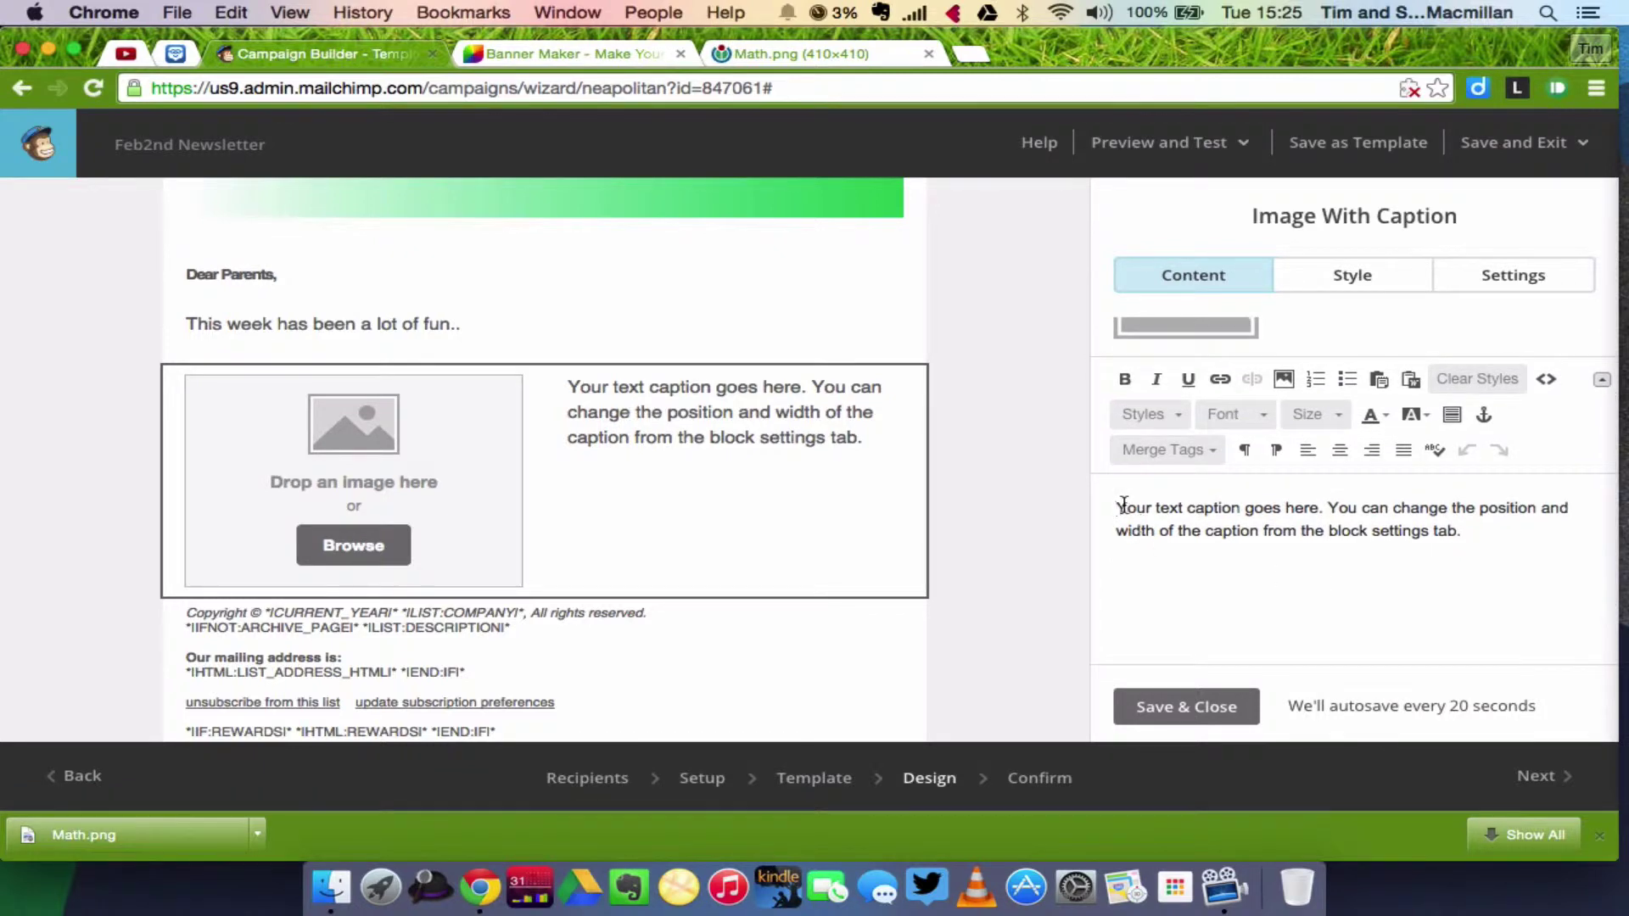
{"action": "double_click", "coordinate": [1240, 528]}
{"action": "left_click_drag", "start_coordinate": [1501, 531], "coordinate": [1112, 500]}
{"action": "type", "text": "Literacy"}
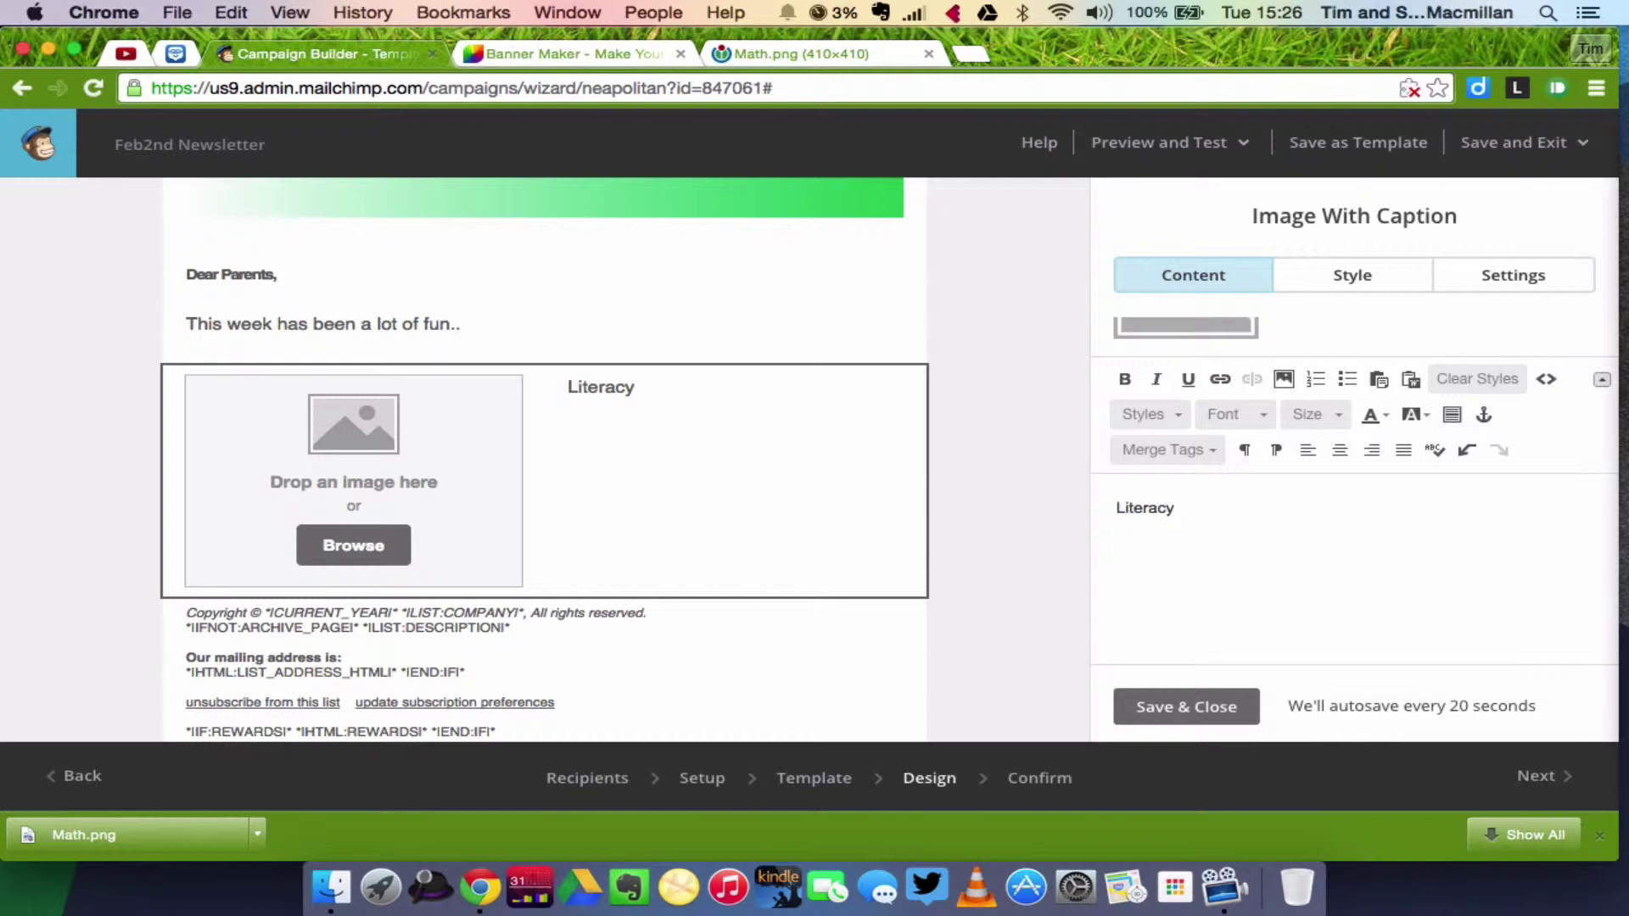
{"action": "key", "text": "Return"}
{"action": "type", "text": "This week in L"}
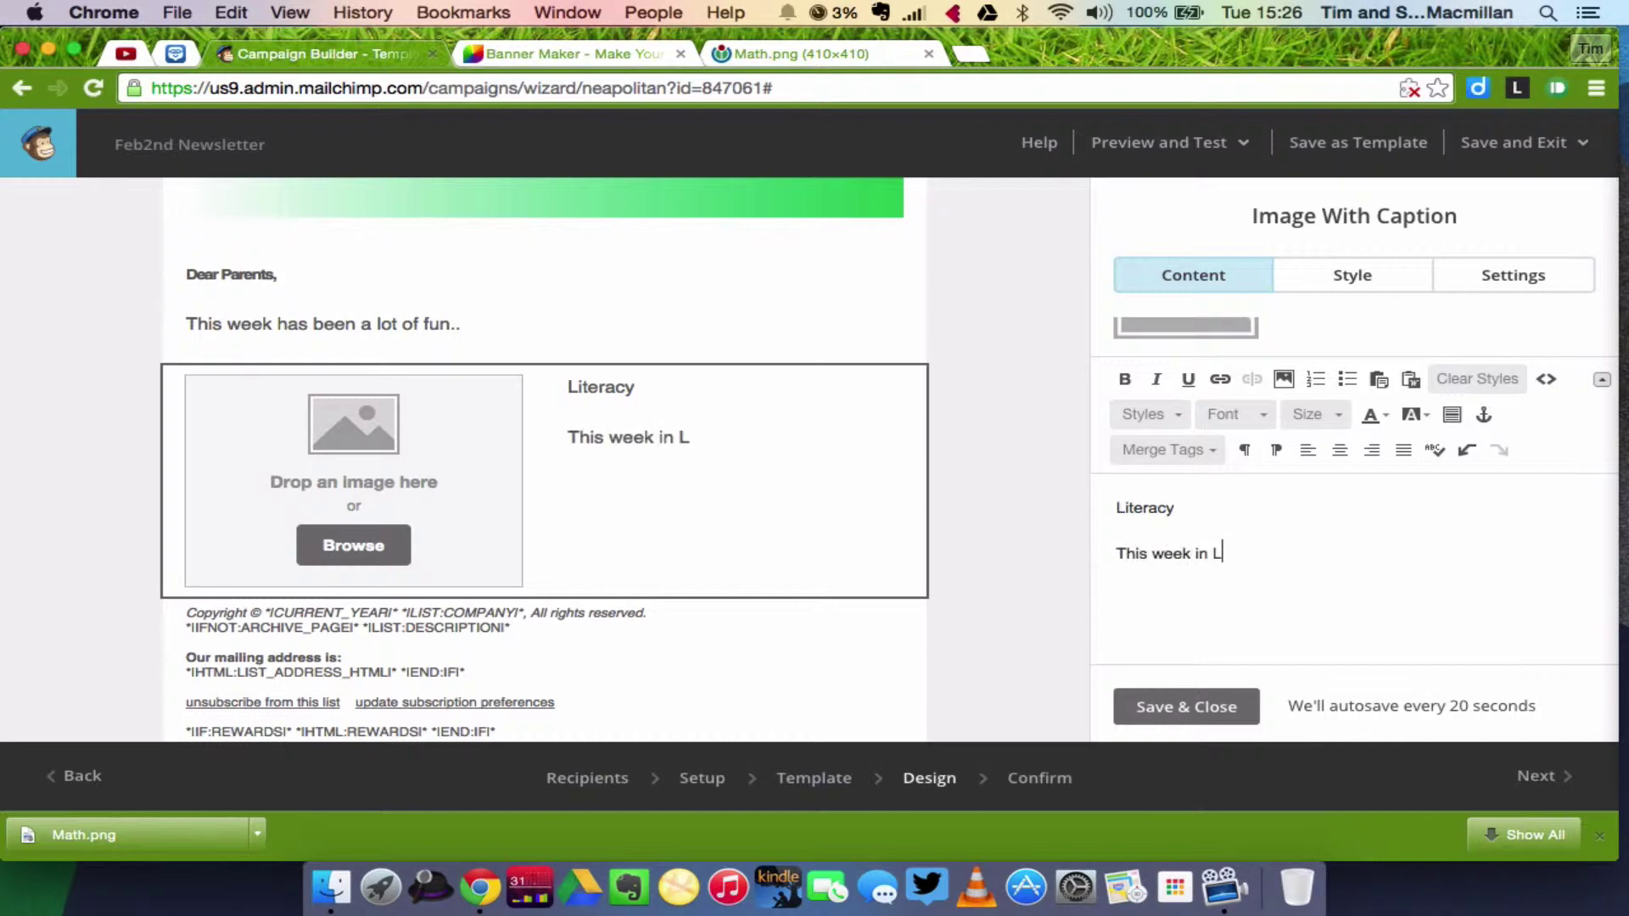
{"action": "type", "text": "iteracy the studen"}
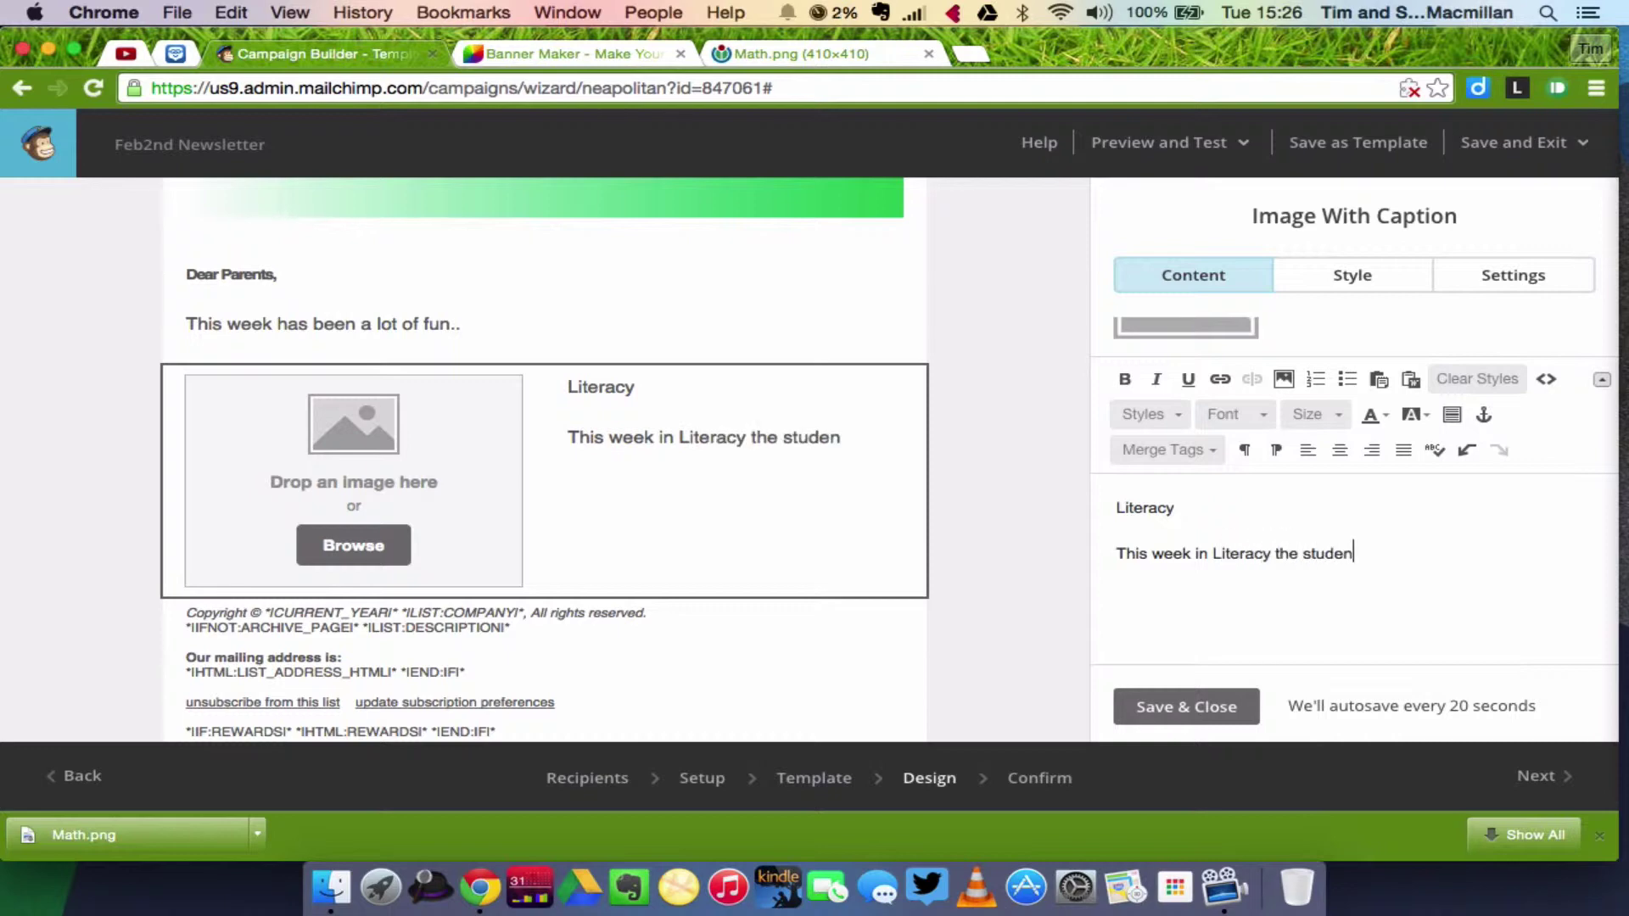
{"action": "type", "text": "ts have been learning.."}
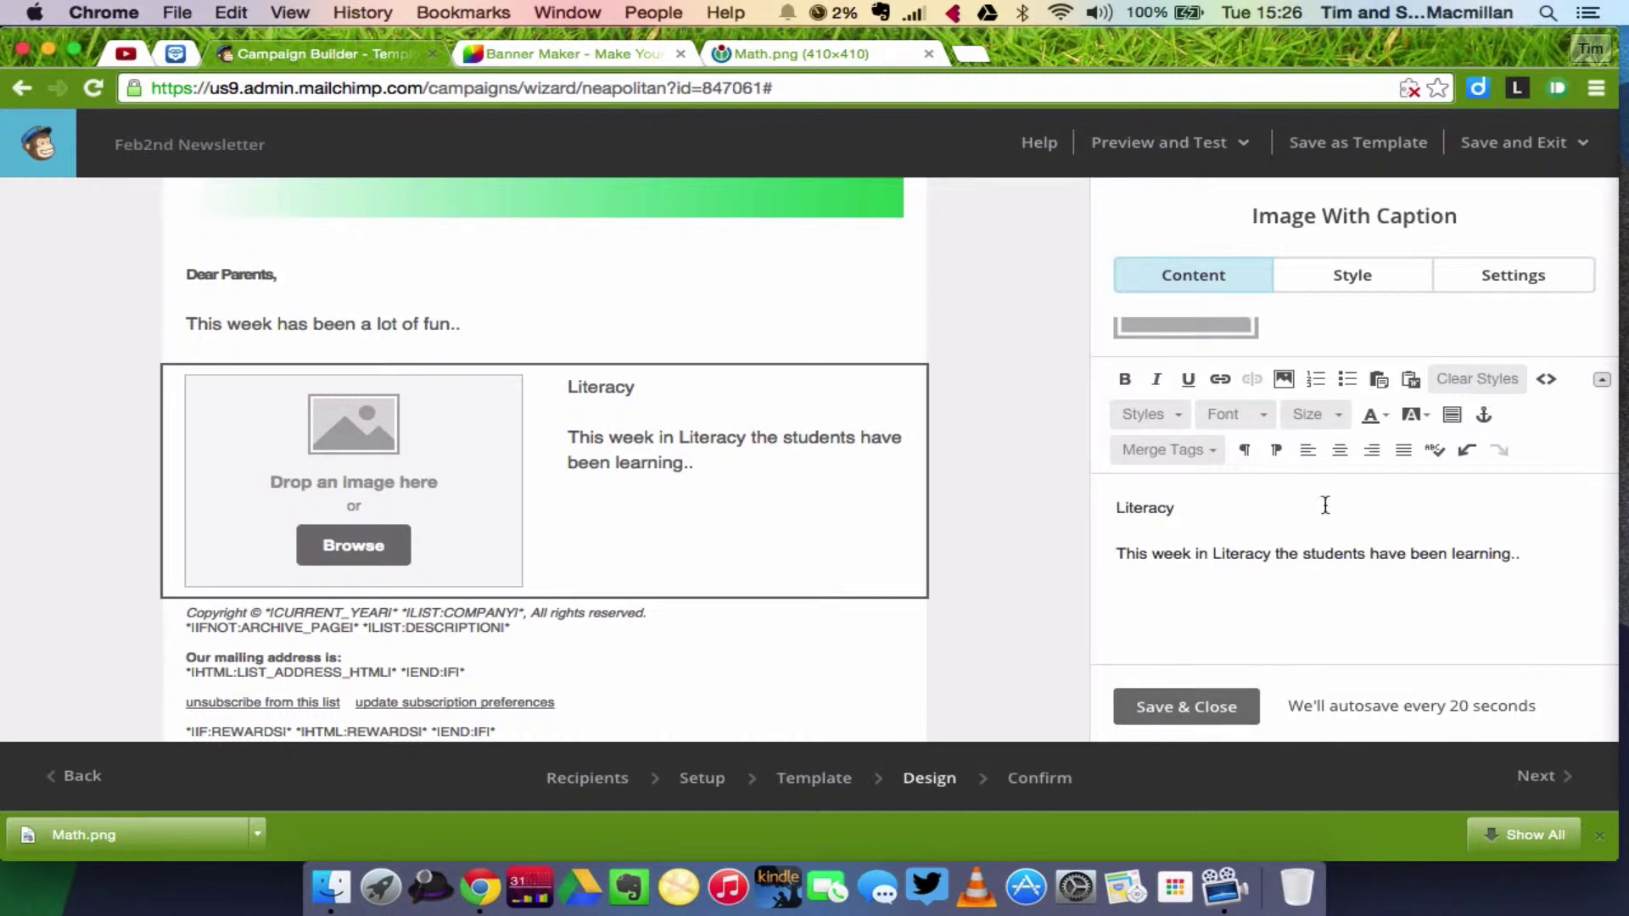
{"action": "left_click", "coordinate": [348, 546]}
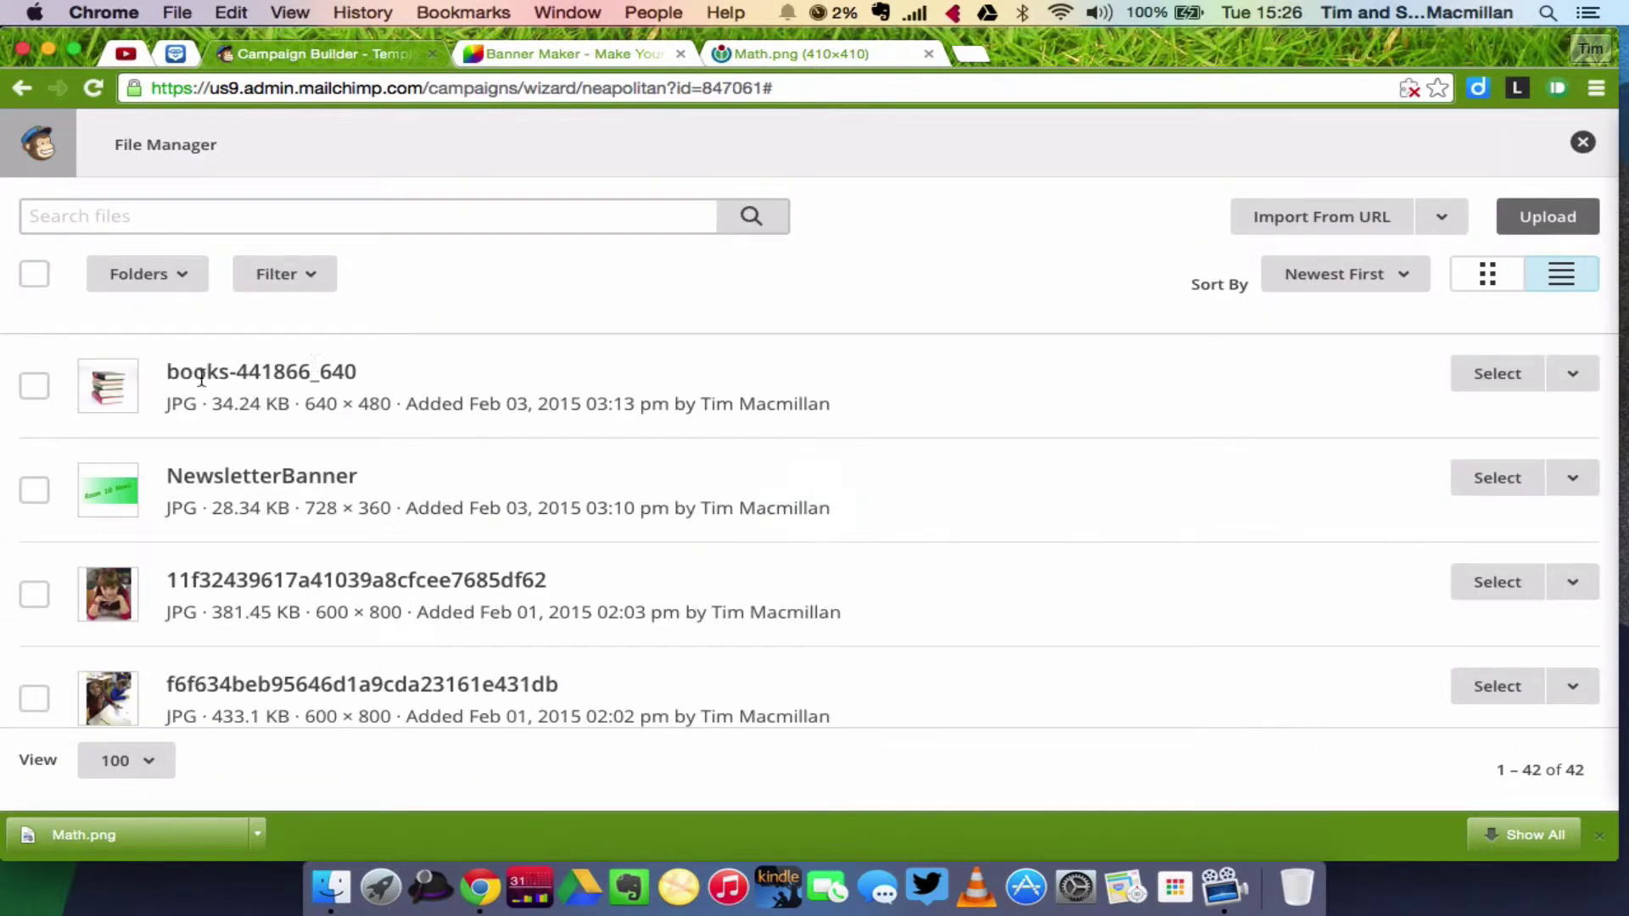
Insert the books-441866_640 image into the Literacy caption block
{"action": "left_click", "coordinate": [33, 386]}
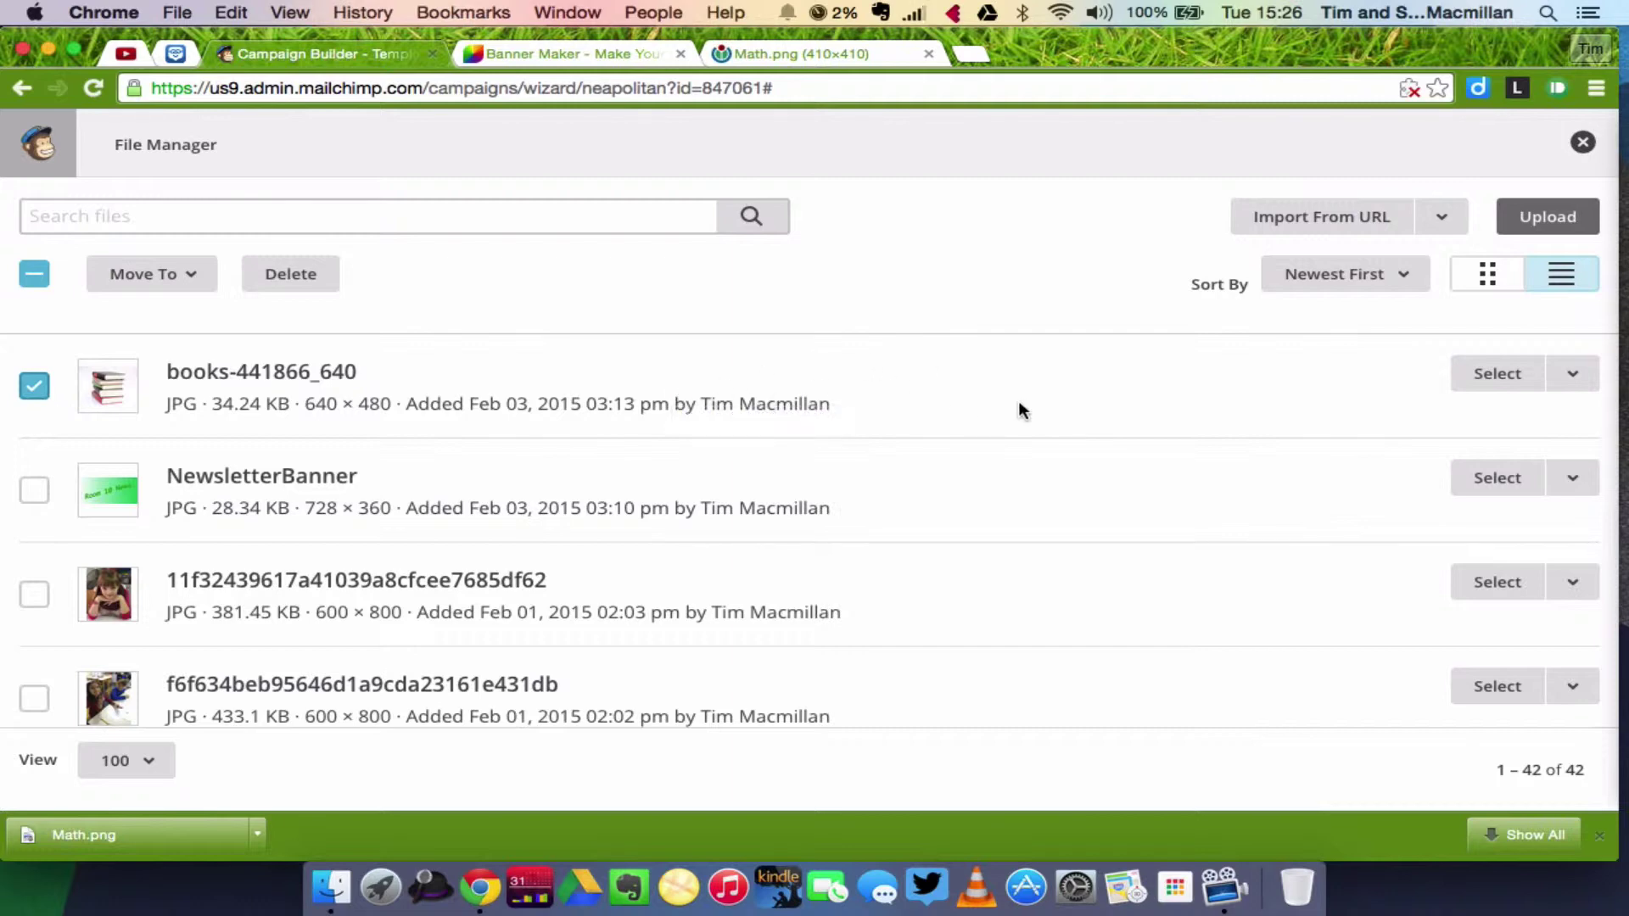
{"action": "left_click", "coordinate": [1507, 387]}
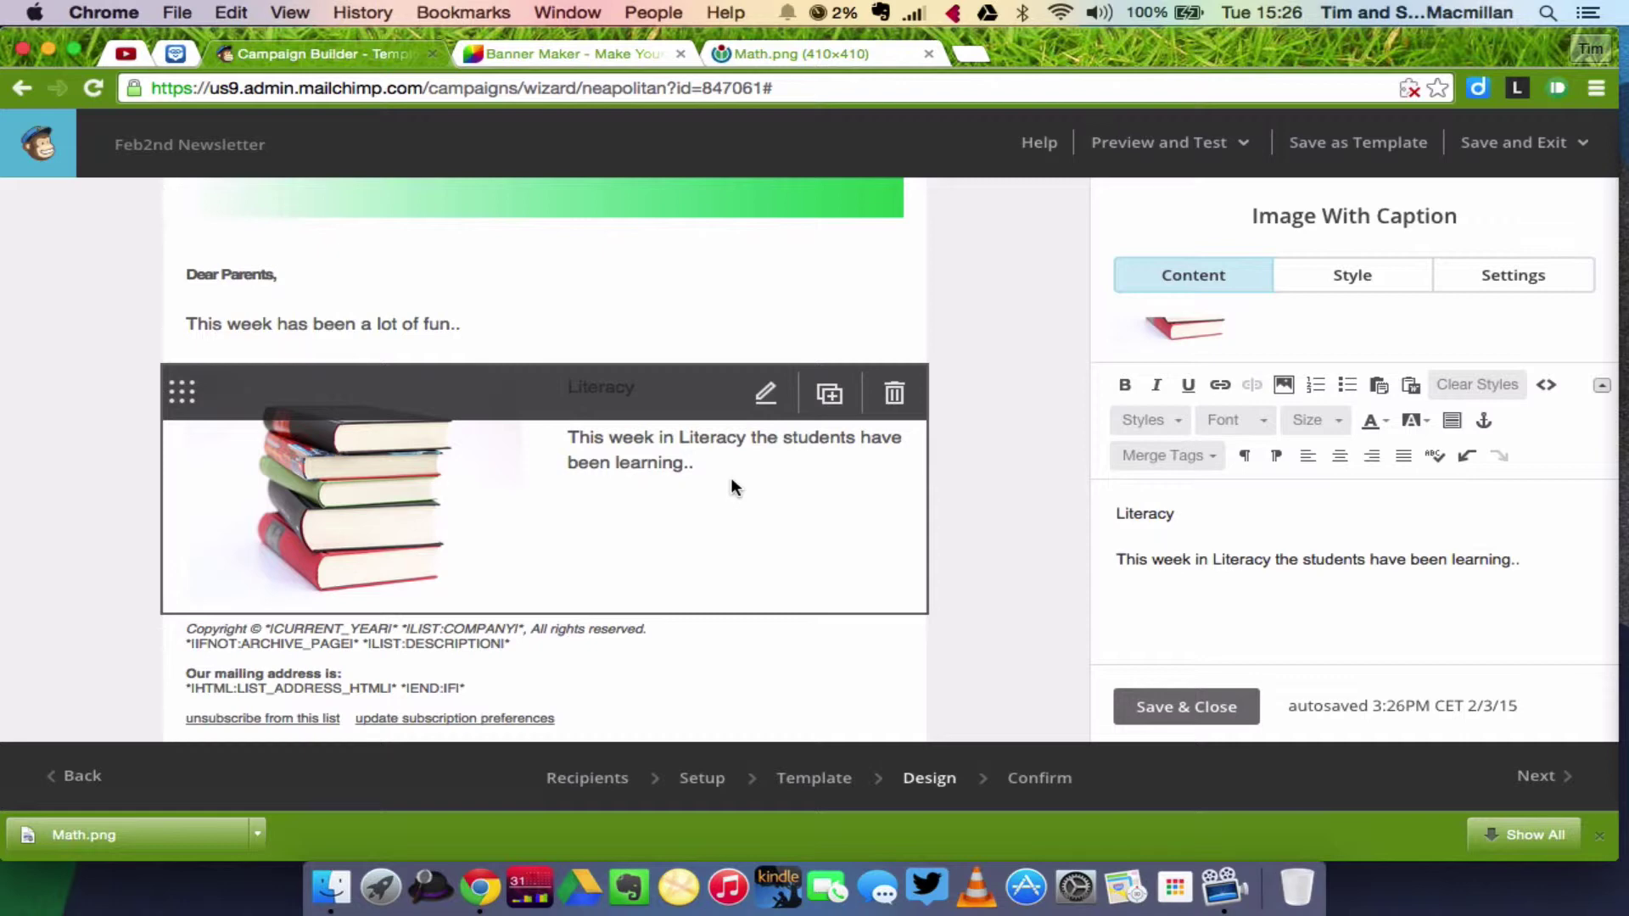
Style 'Literacy' as a heading 2 above the caption sentence
{"action": "double_click", "coordinate": [1149, 514]}
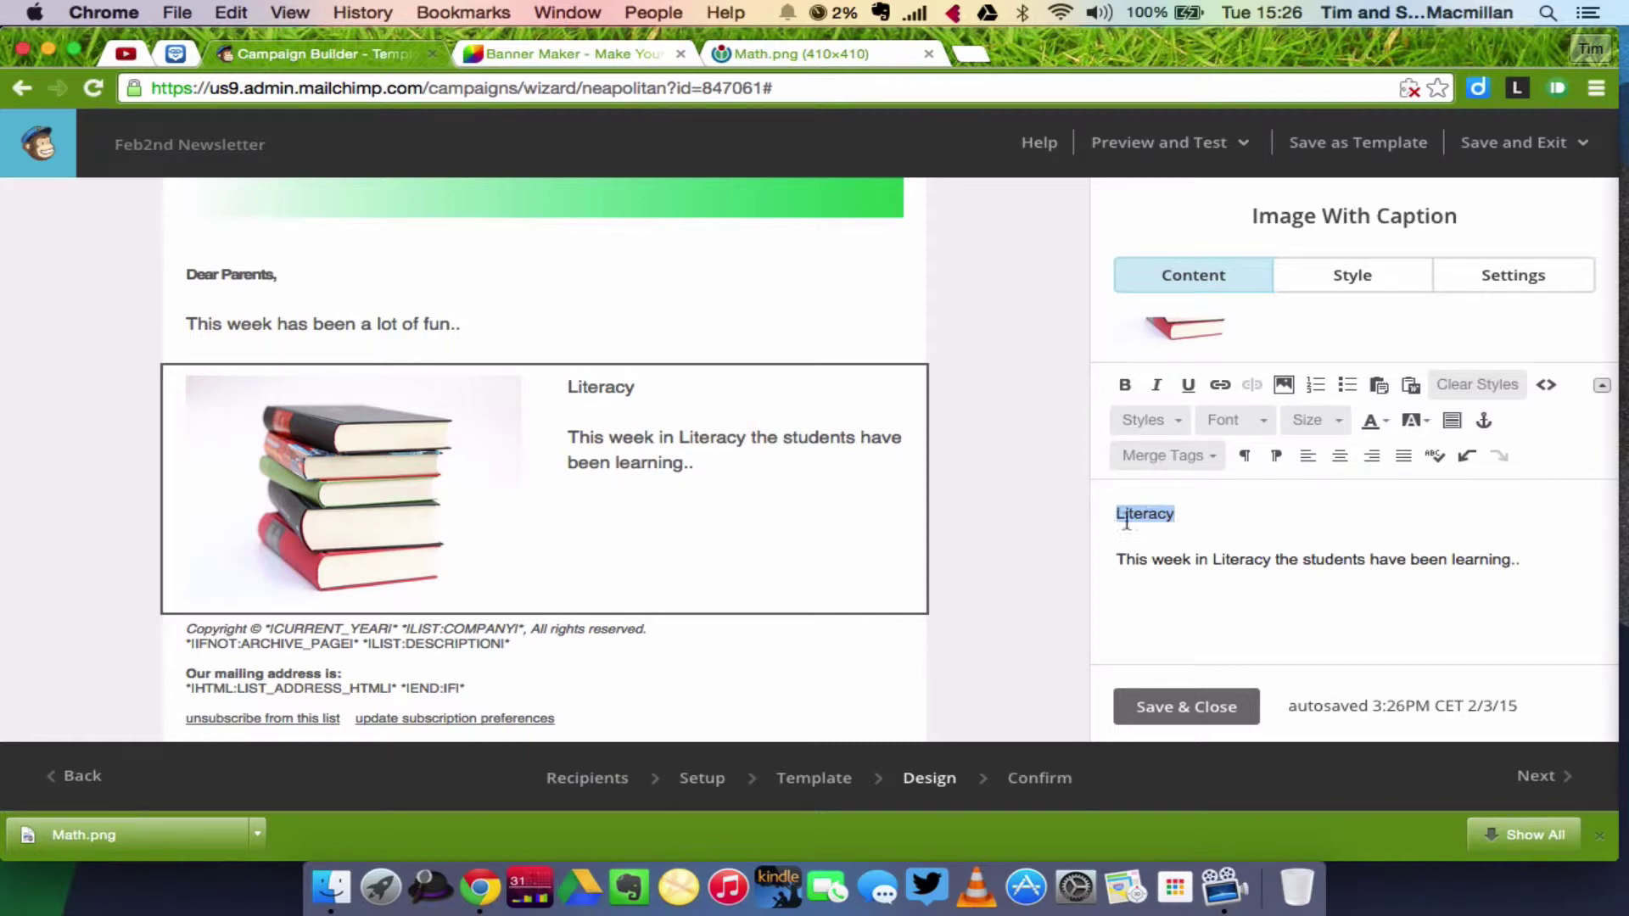
{"action": "left_click", "coordinate": [1181, 437]}
{"action": "left_click", "coordinate": [1179, 484]}
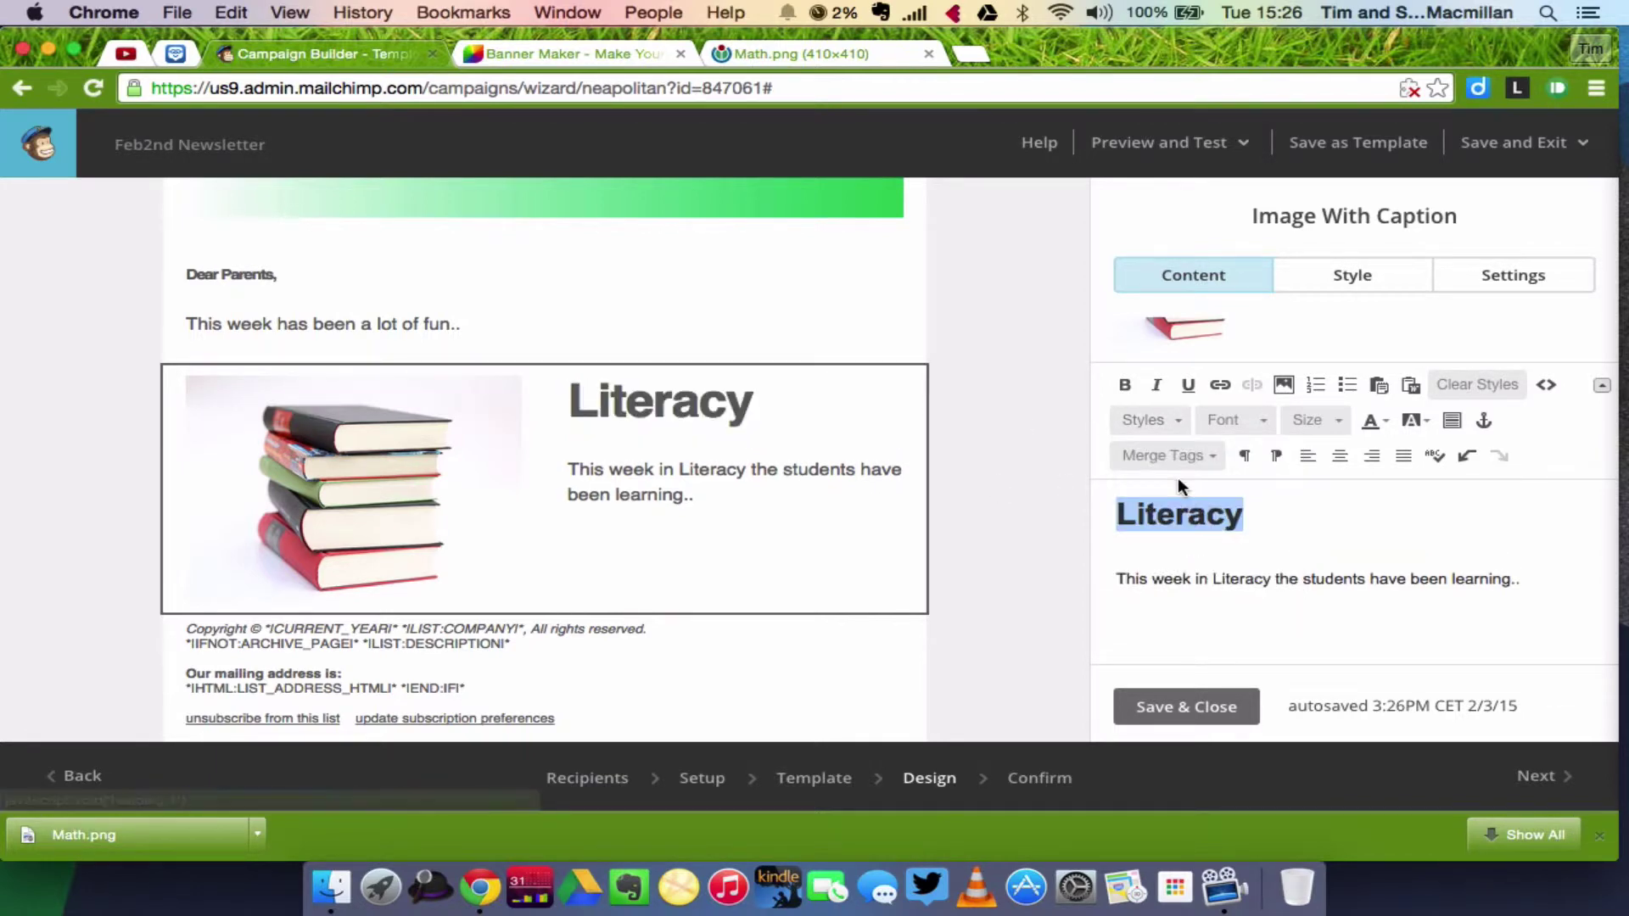
{"action": "left_click", "coordinate": [1148, 558]}
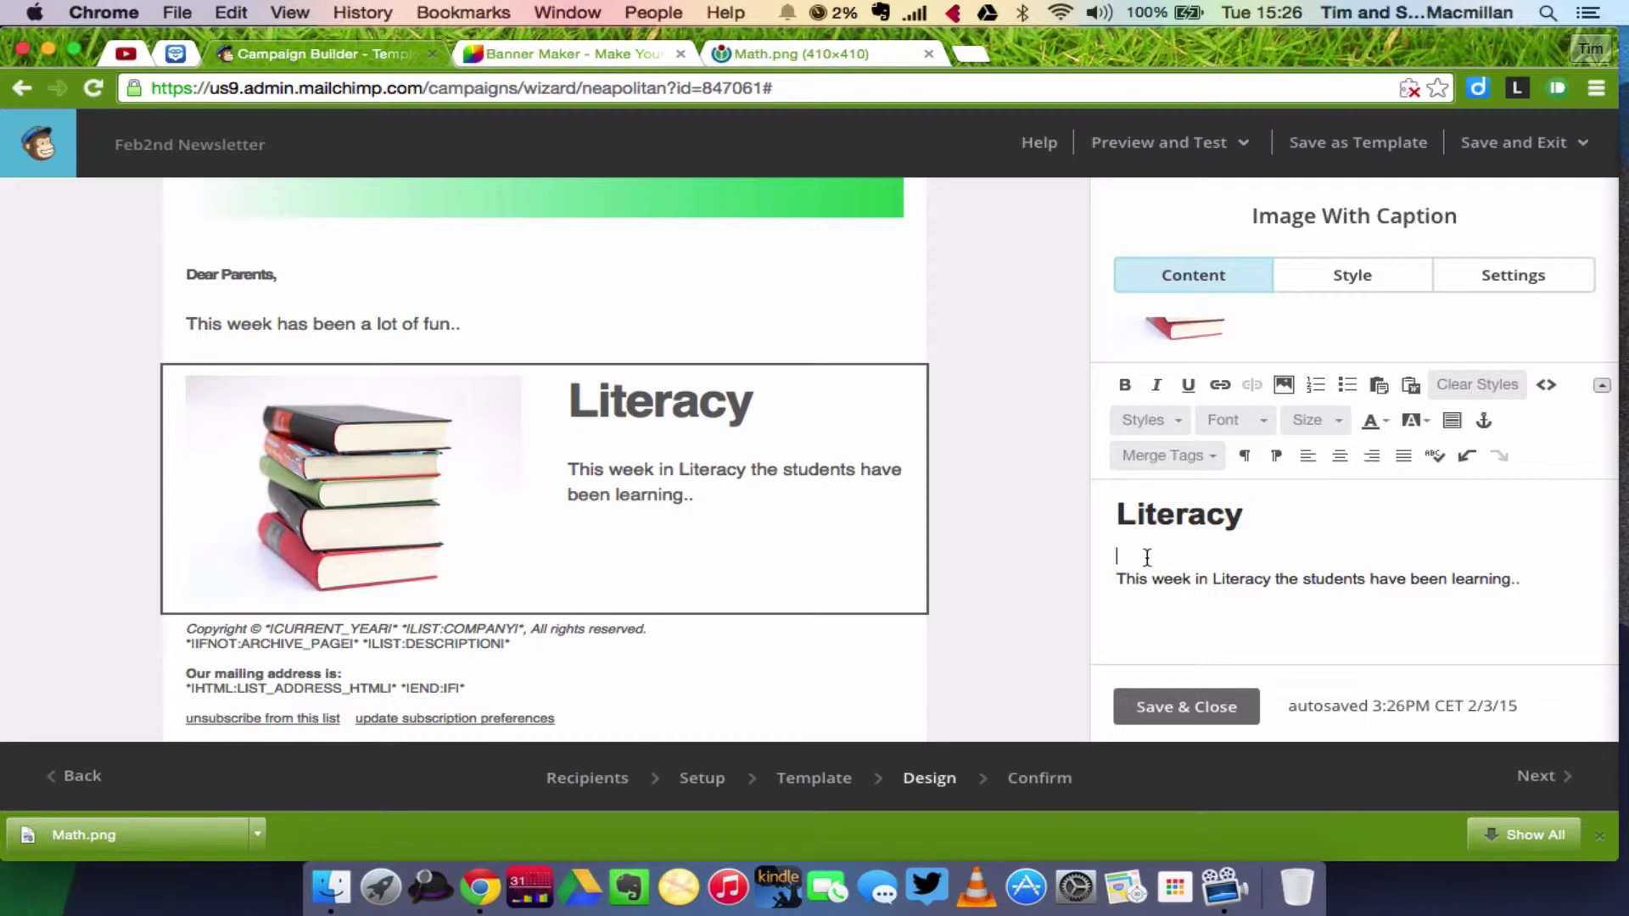
{"action": "triple_click", "coordinate": [1176, 518]}
{"action": "left_click", "coordinate": [1177, 417]}
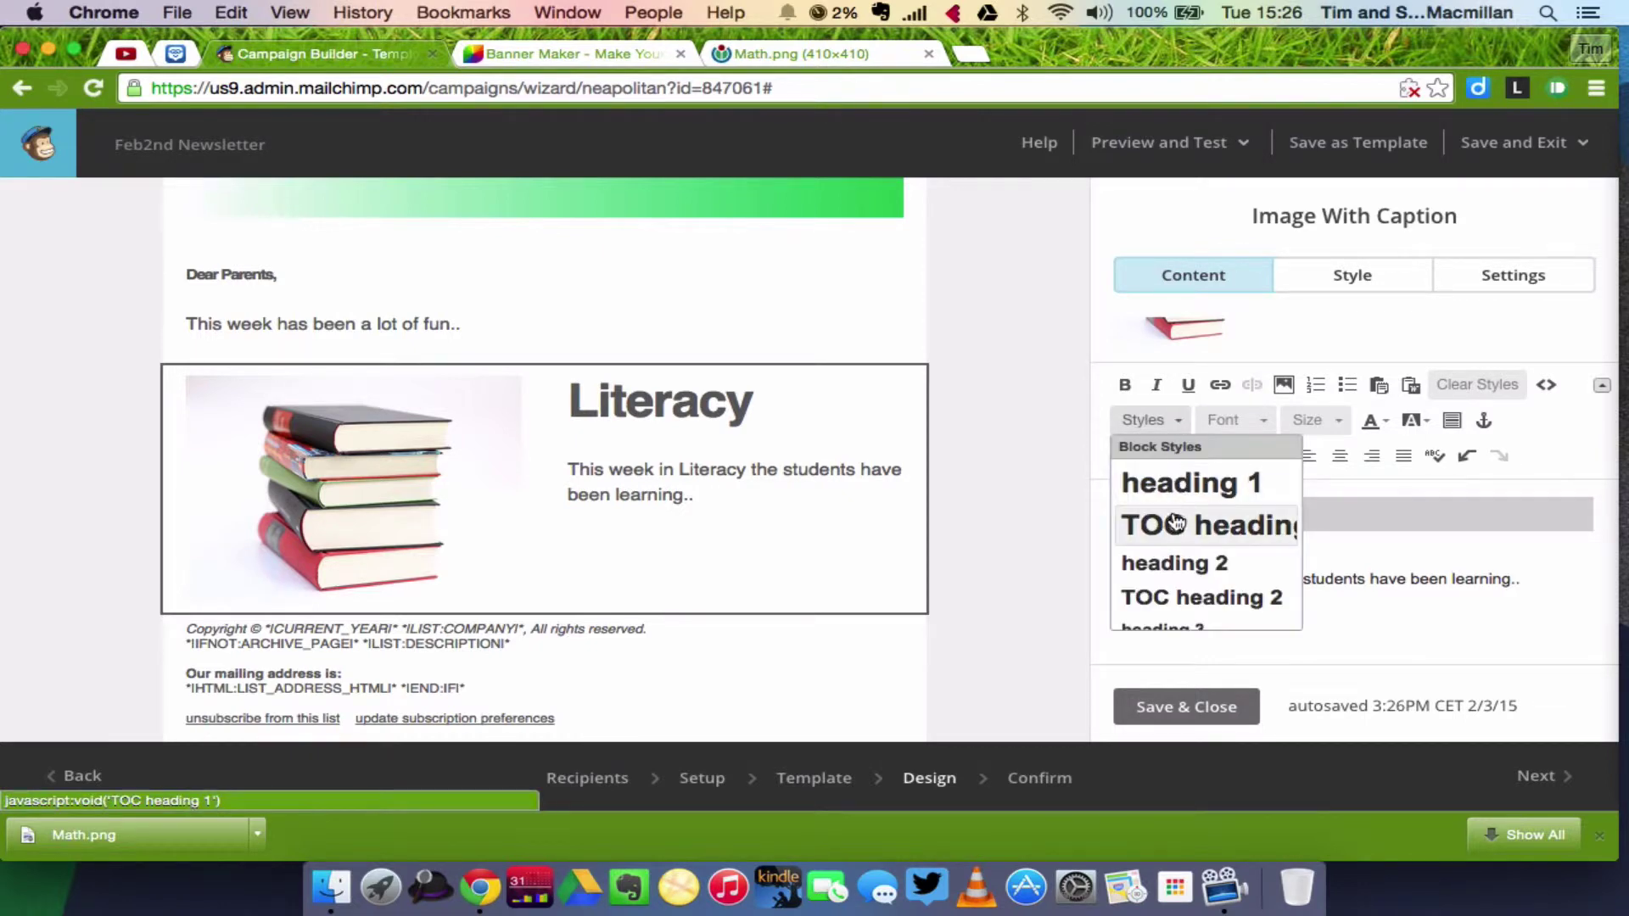
{"action": "left_click", "coordinate": [1174, 560]}
{"action": "left_click", "coordinate": [1253, 556]}
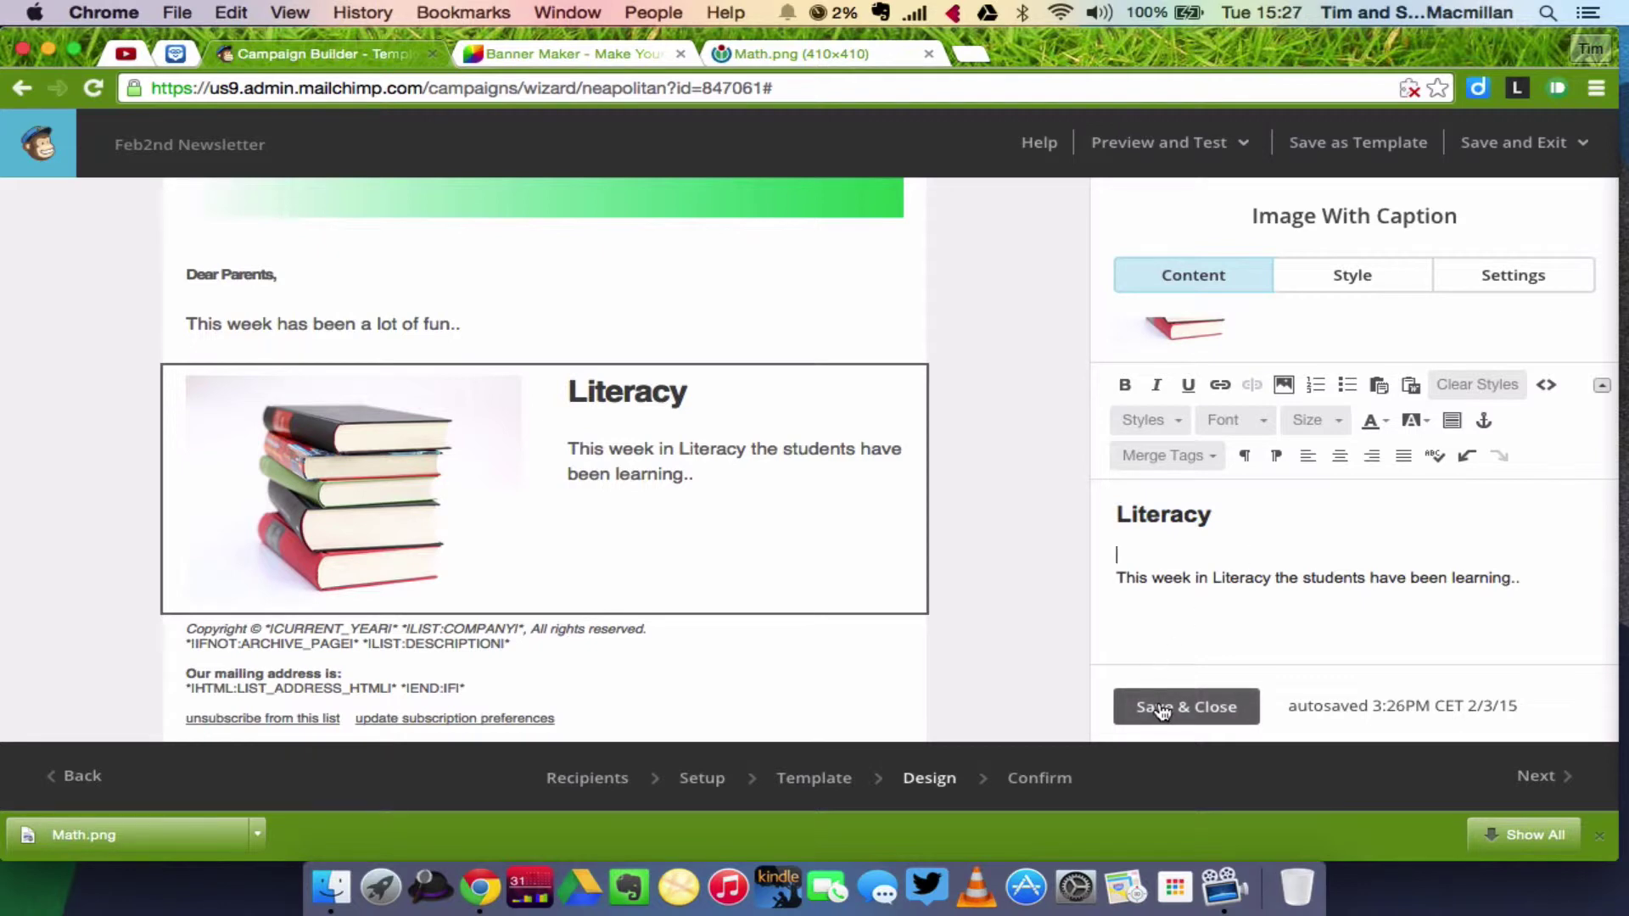
Set the caption text font to Comic Sans, with font size left Not Specified
{"action": "left_click", "coordinate": [1367, 280]}
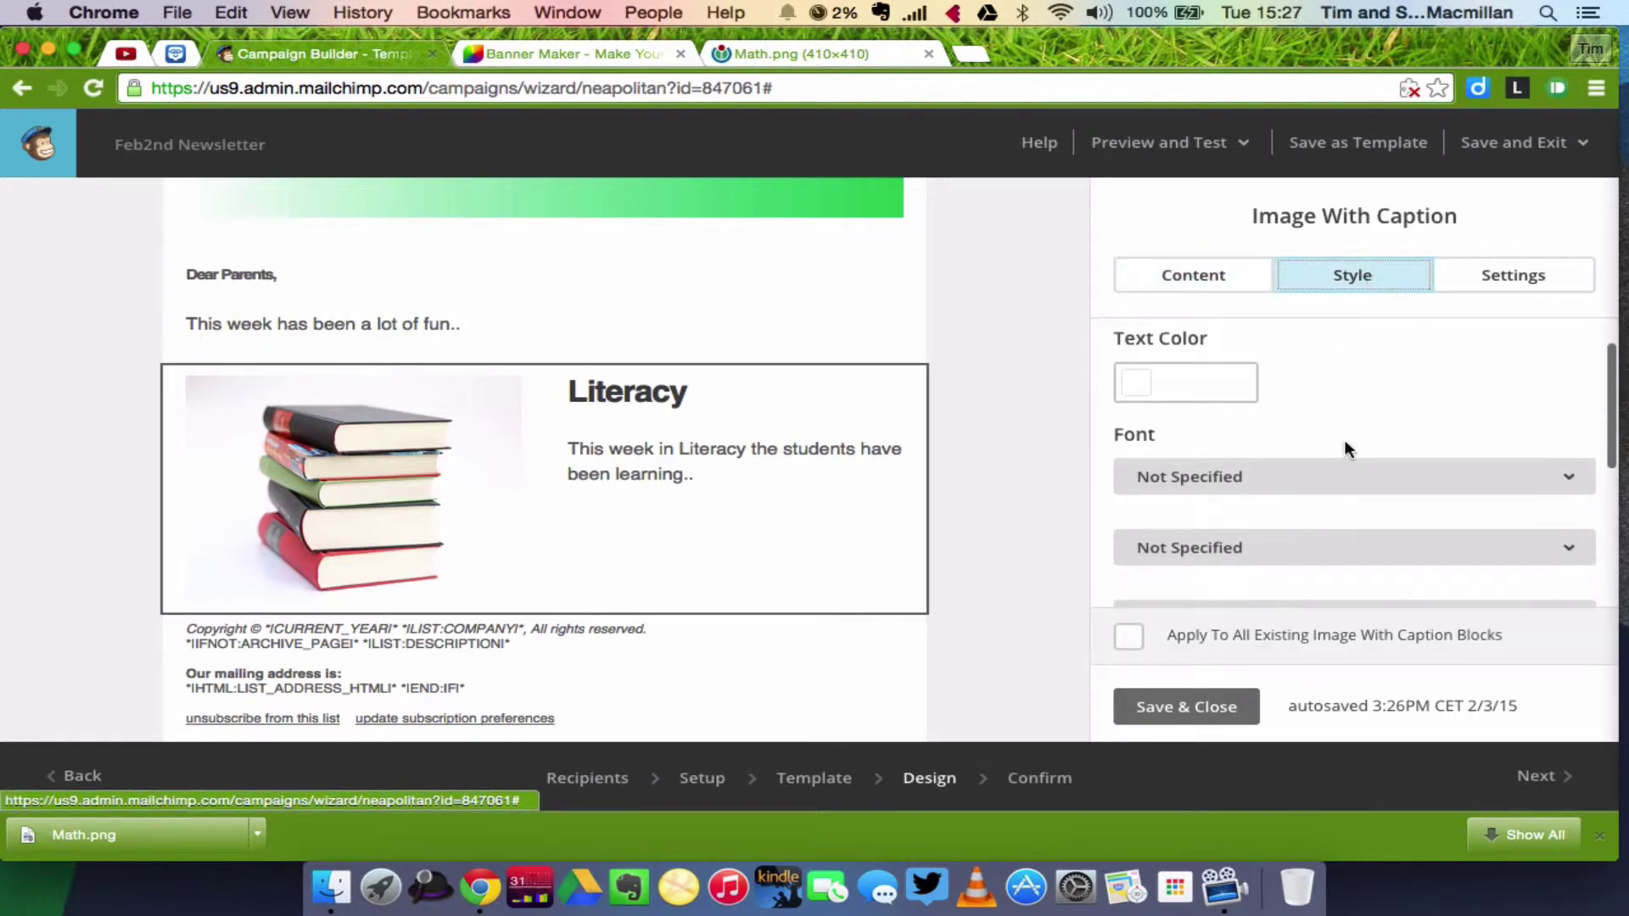
{"action": "scroll", "coordinate": [1344, 439], "scroll_direction": "down", "scroll_amount": 3}
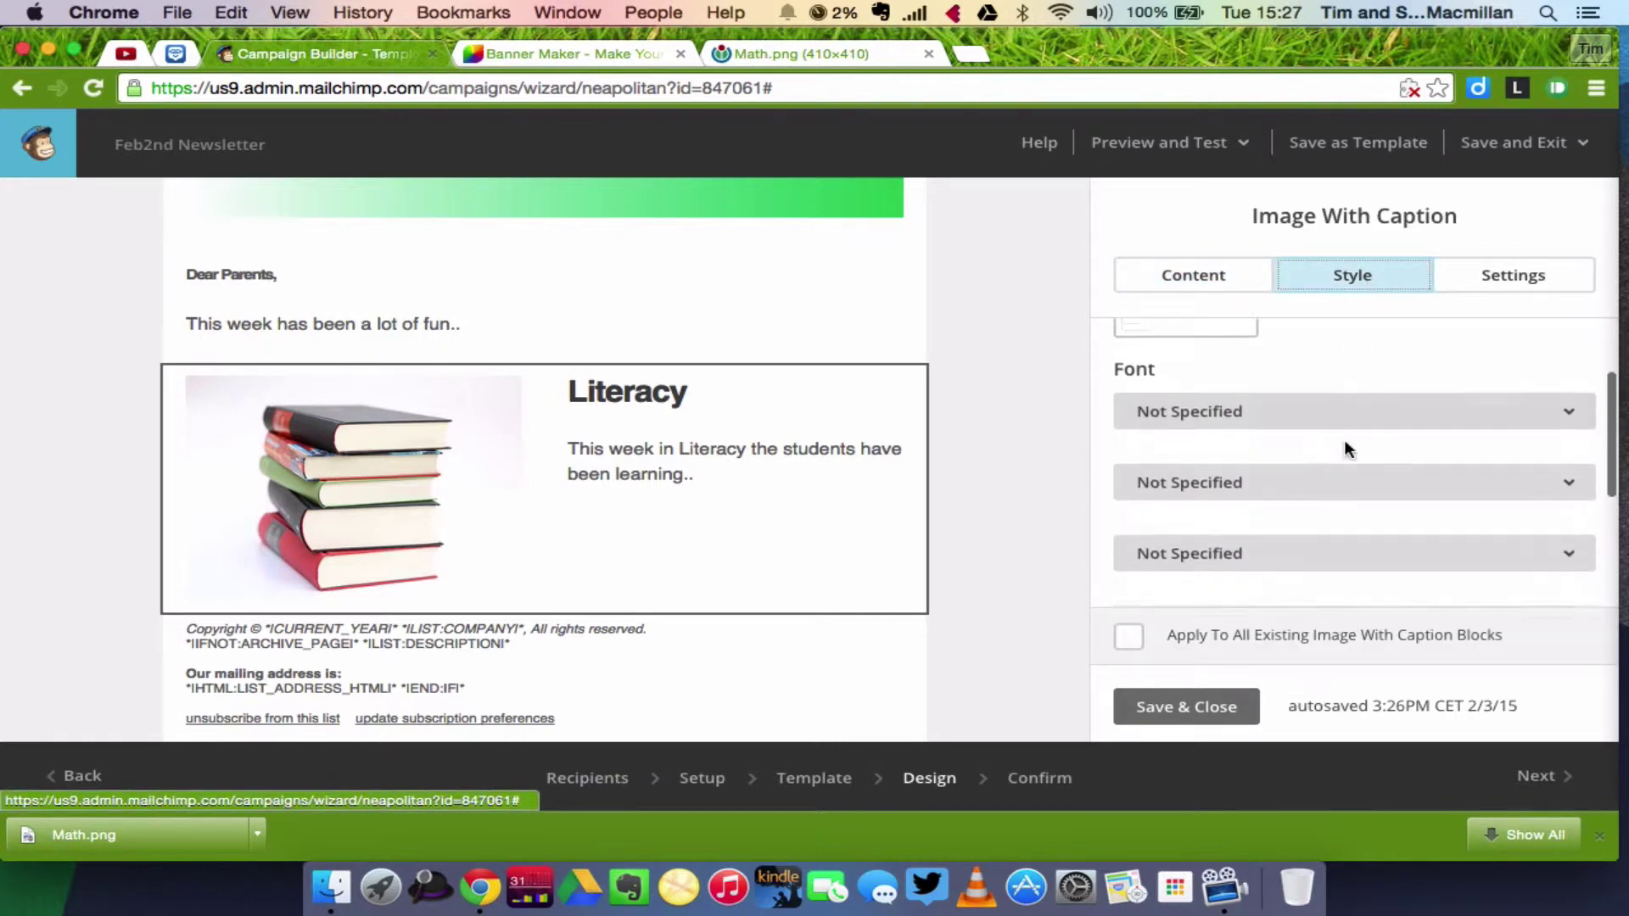
{"action": "left_click", "coordinate": [1523, 403]}
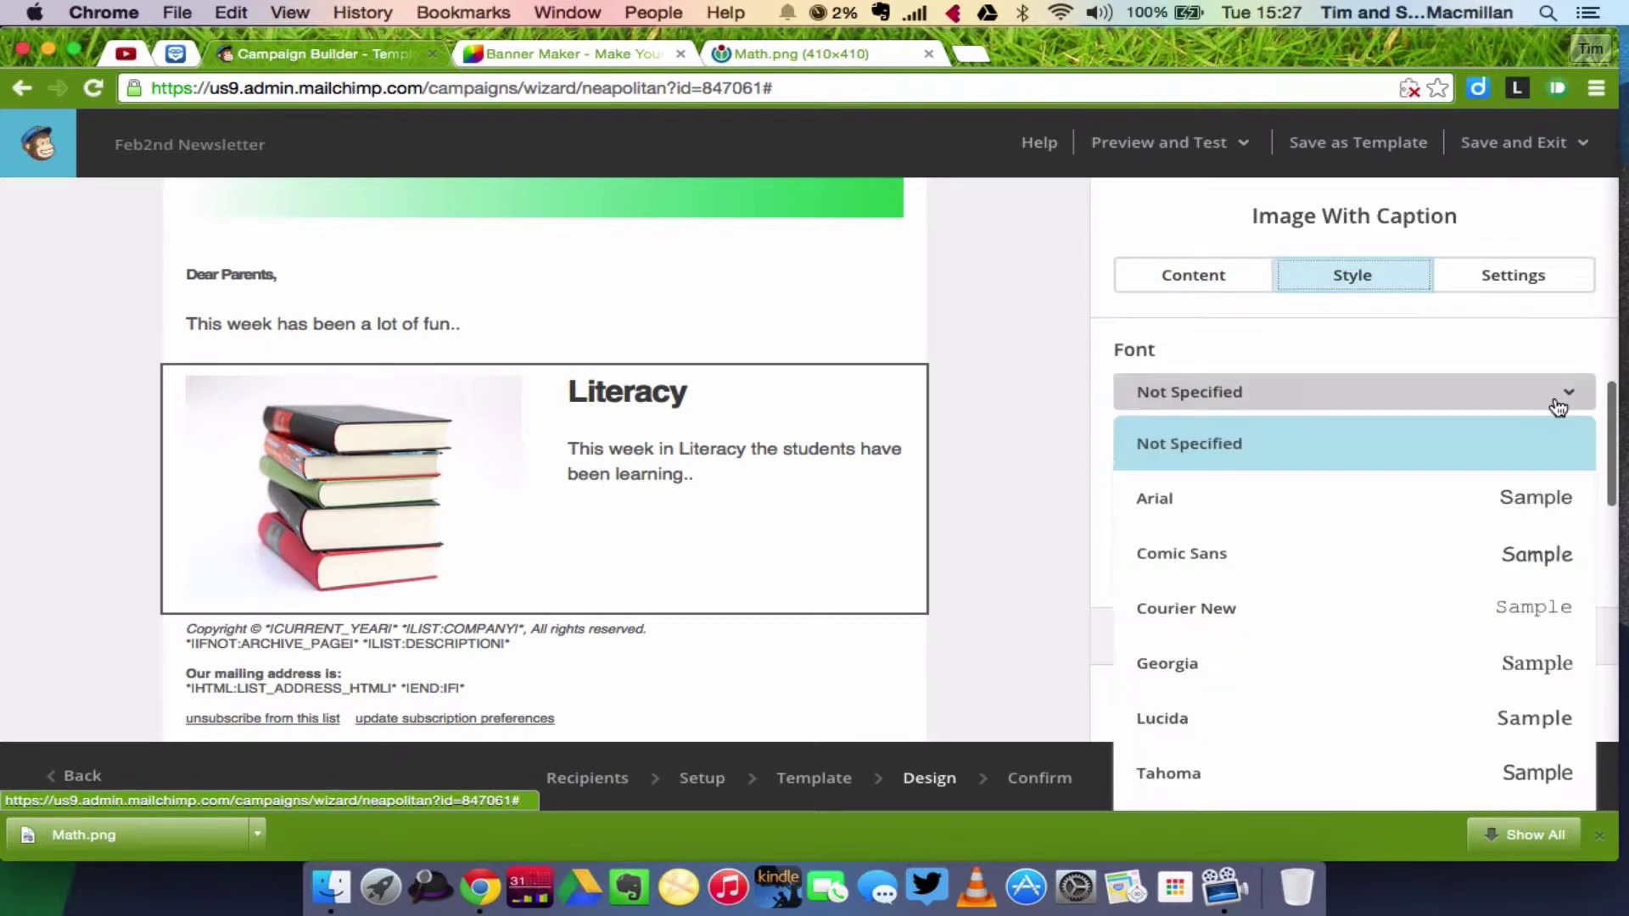
{"action": "left_click", "coordinate": [1237, 553]}
{"action": "left_click", "coordinate": [1408, 465]}
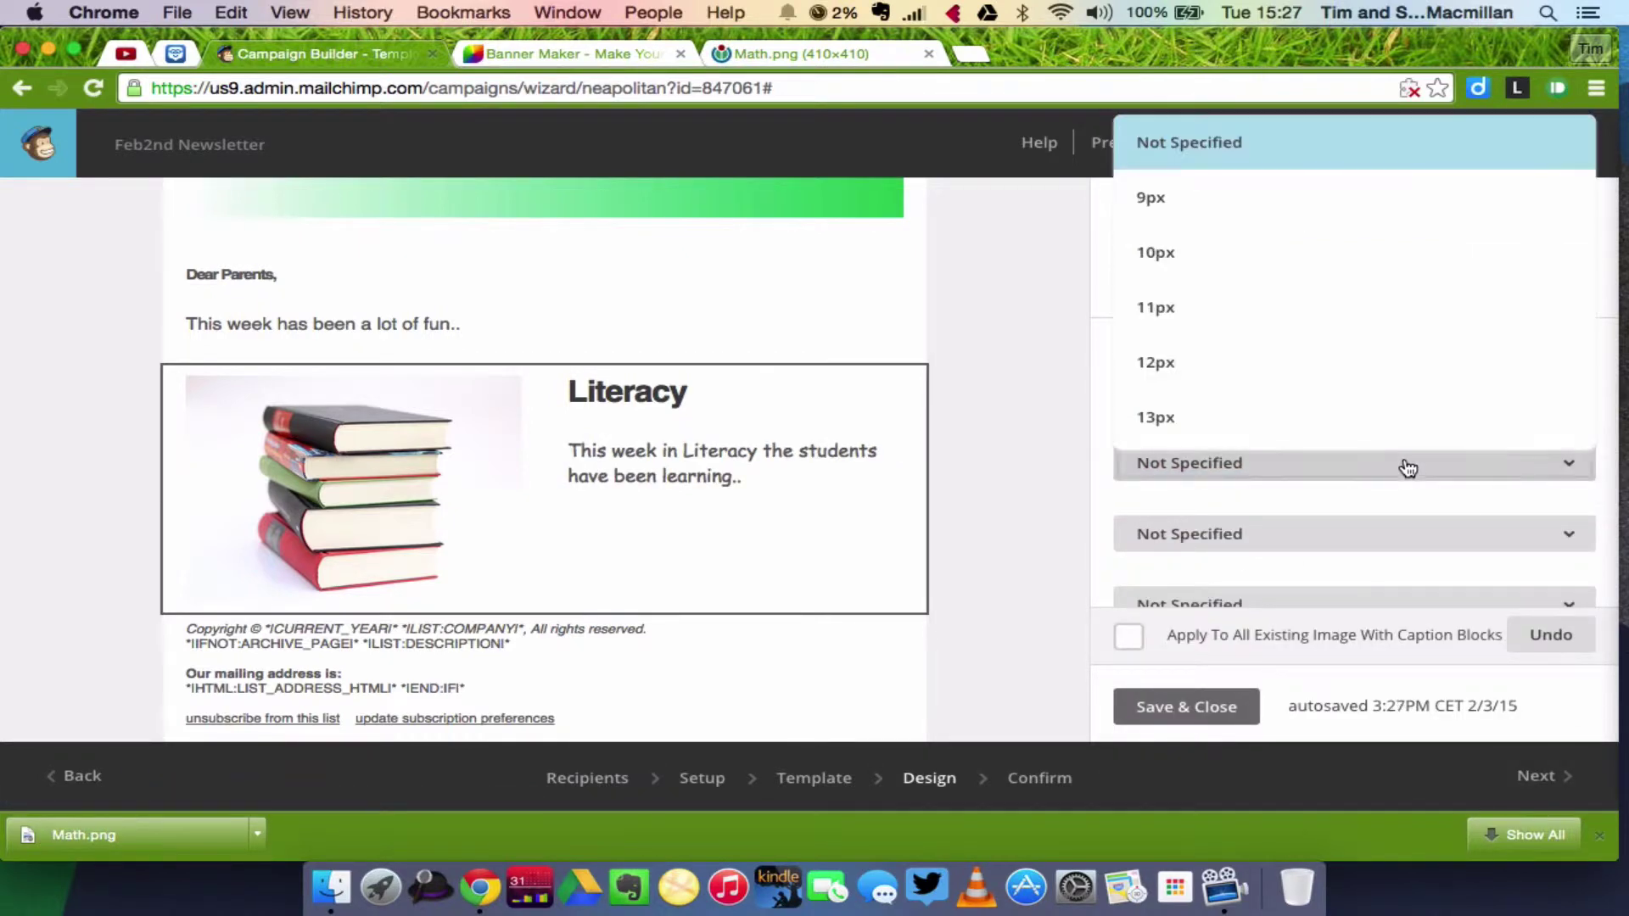
{"action": "left_click", "coordinate": [1262, 372]}
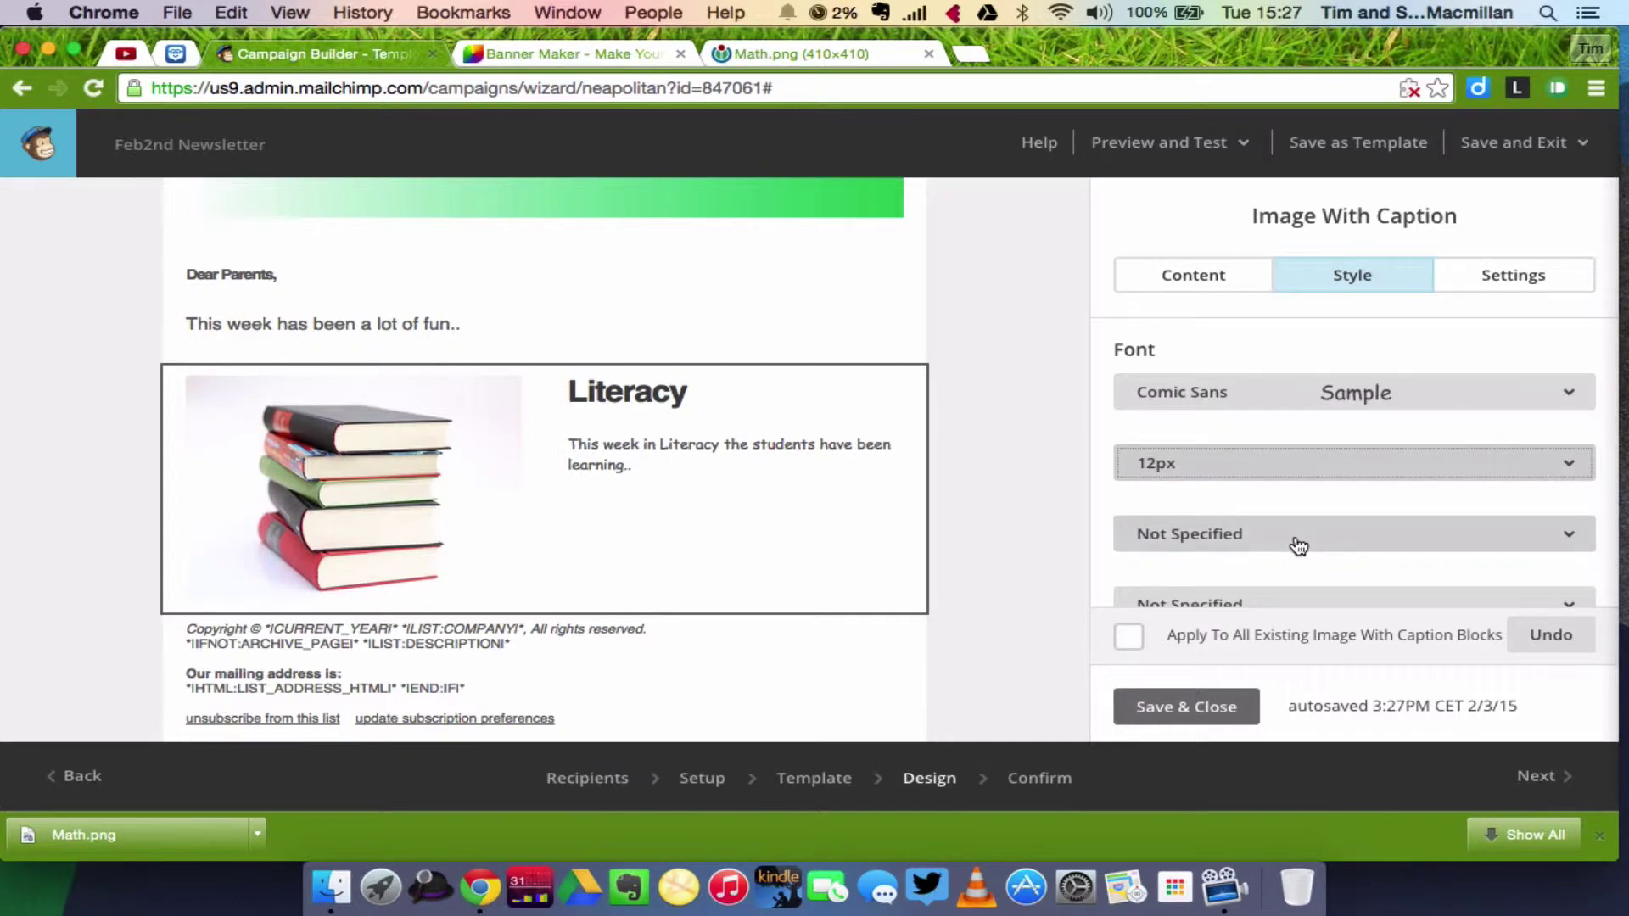
{"action": "left_click", "coordinate": [1397, 467]}
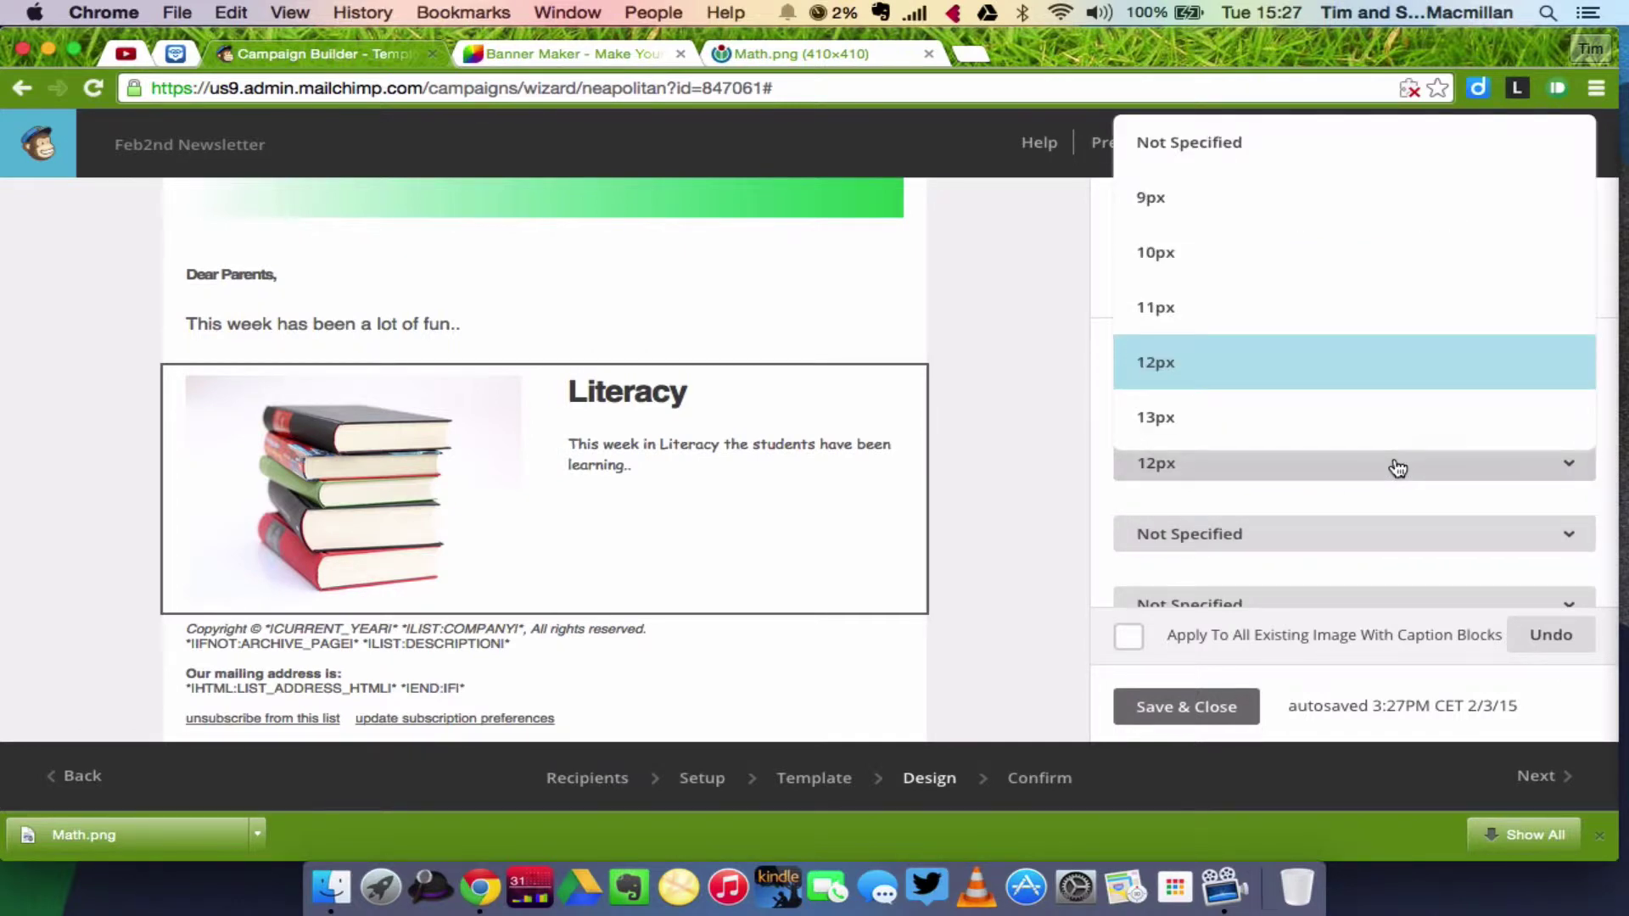
{"action": "left_click", "coordinate": [1218, 157]}
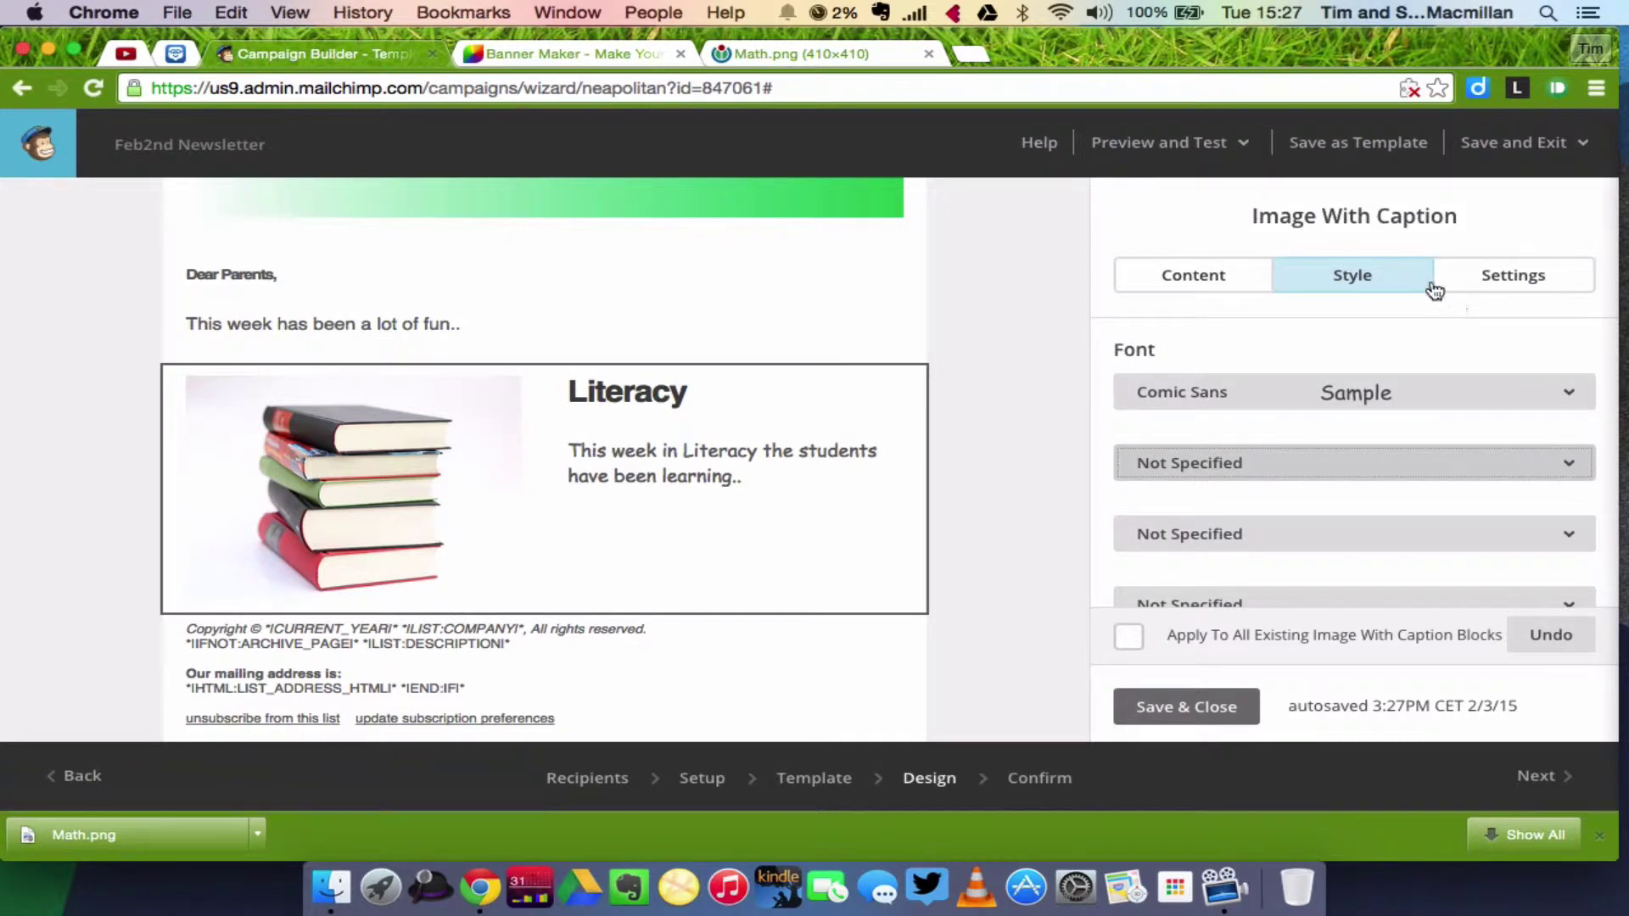
{"action": "left_click", "coordinate": [1501, 287]}
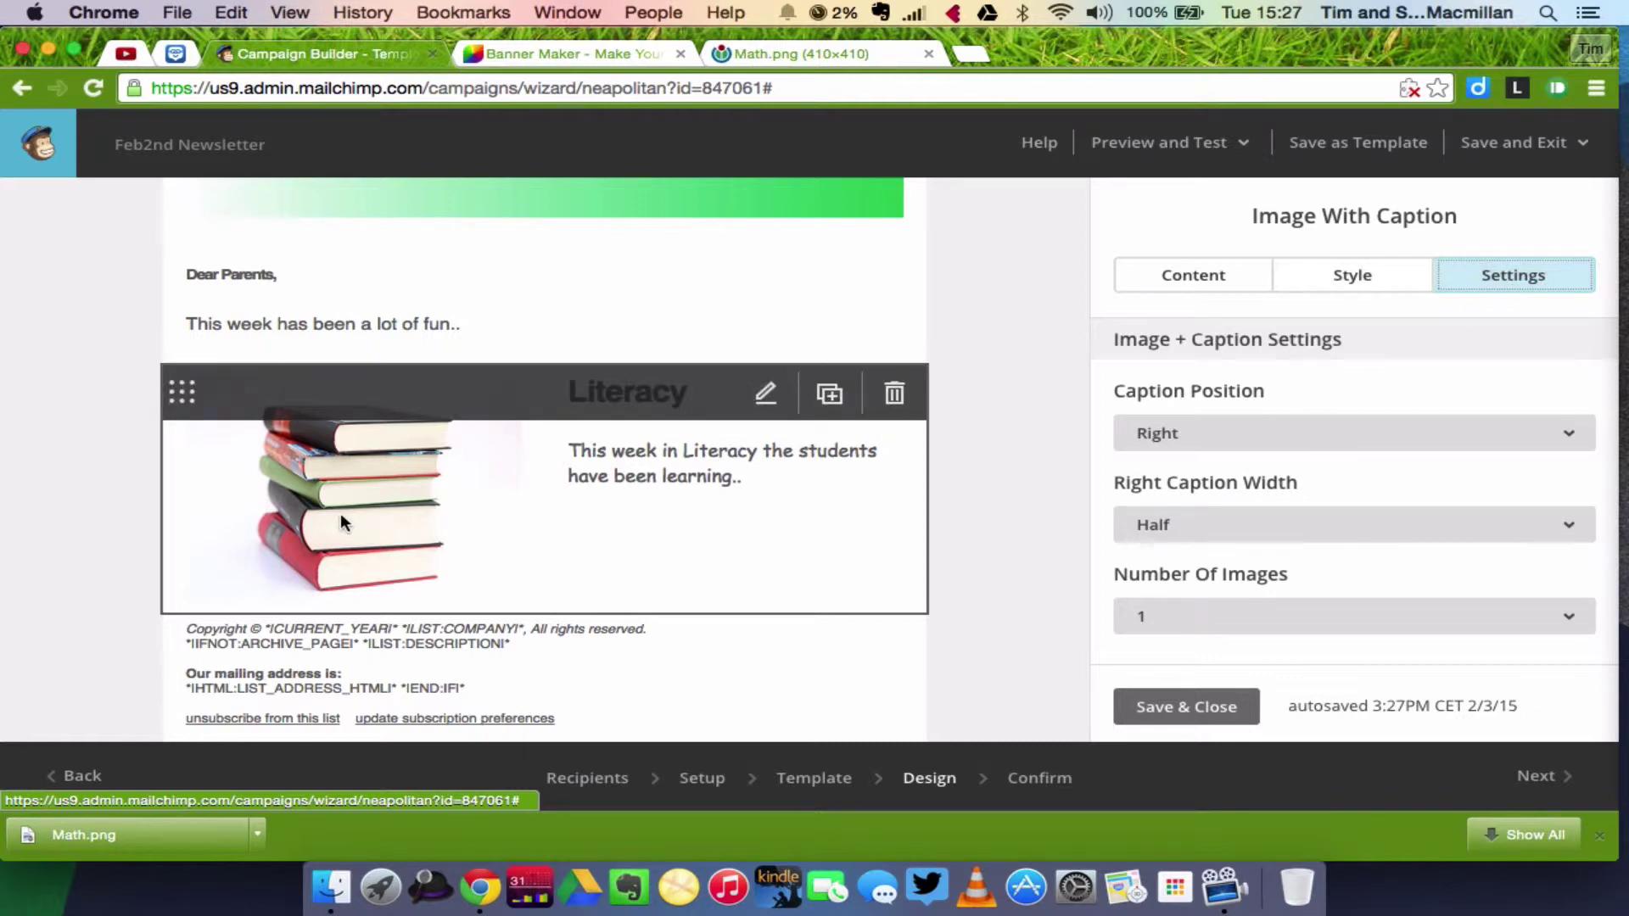
Place the Literacy caption left of the books image at Two-Thirds width and save the block
{"action": "left_click", "coordinate": [1220, 437]}
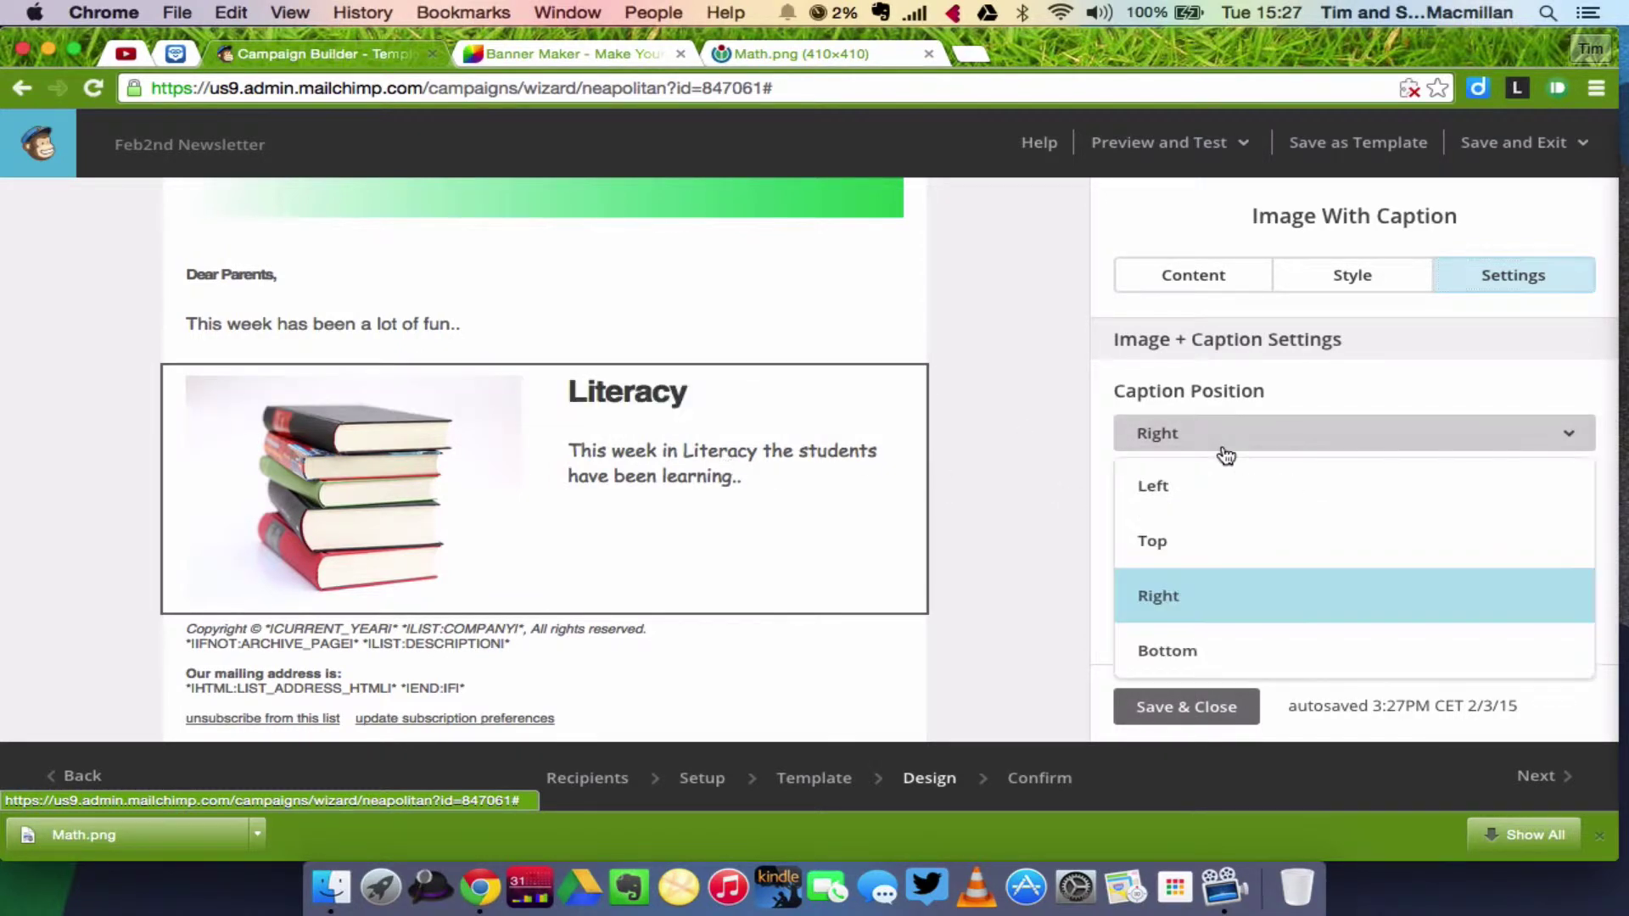
{"action": "left_click", "coordinate": [1196, 497]}
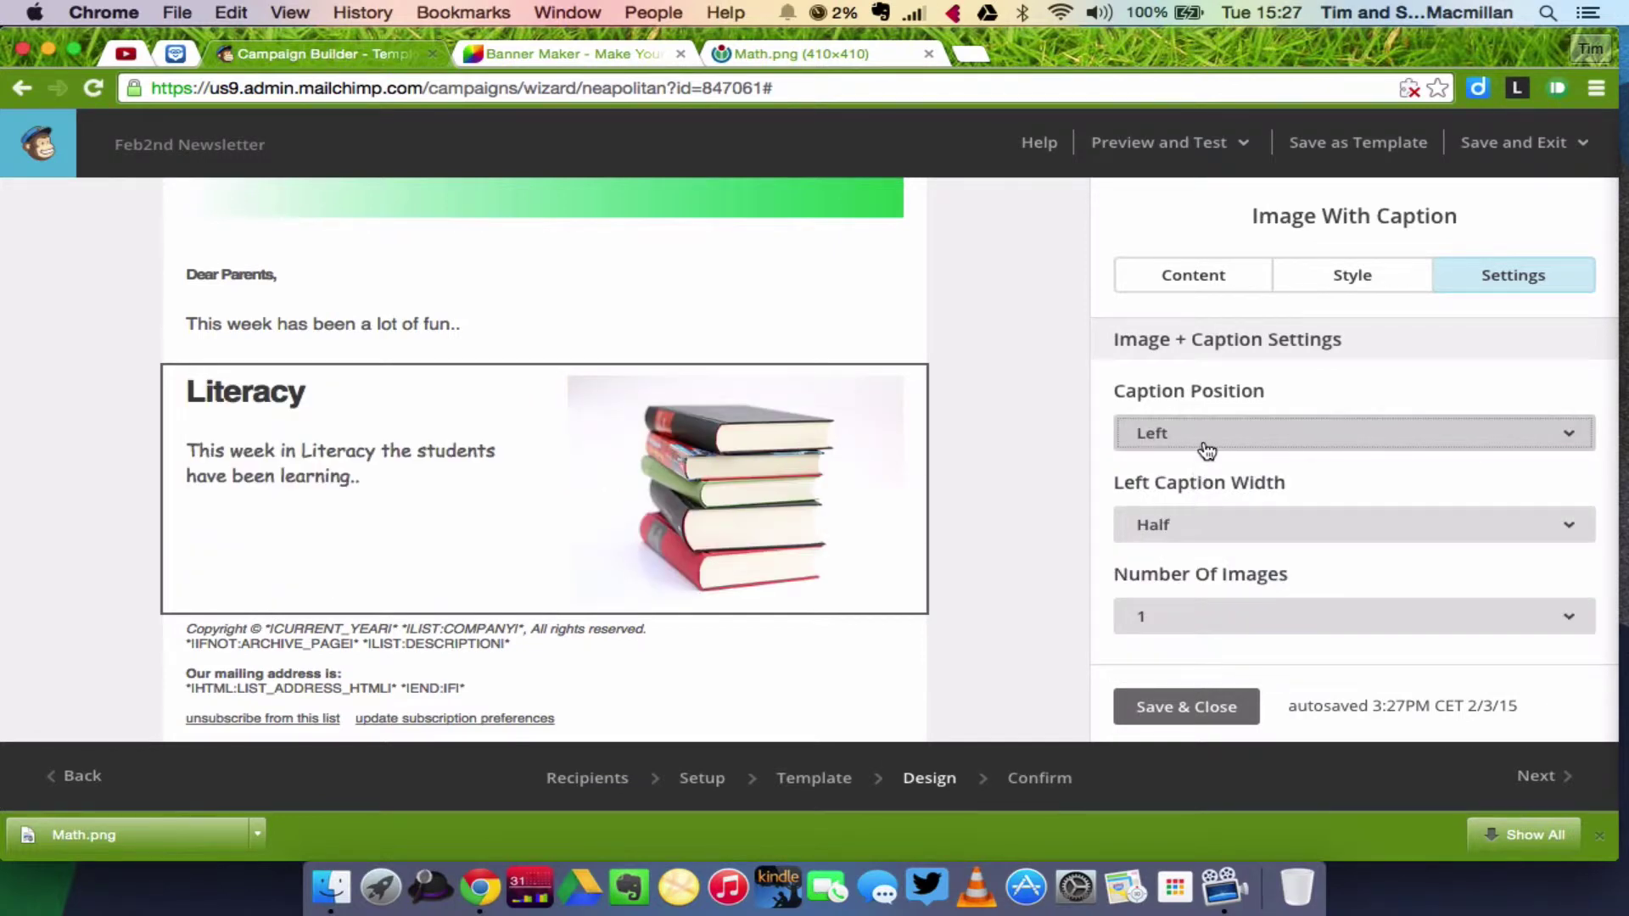
{"action": "left_click", "coordinate": [1365, 451]}
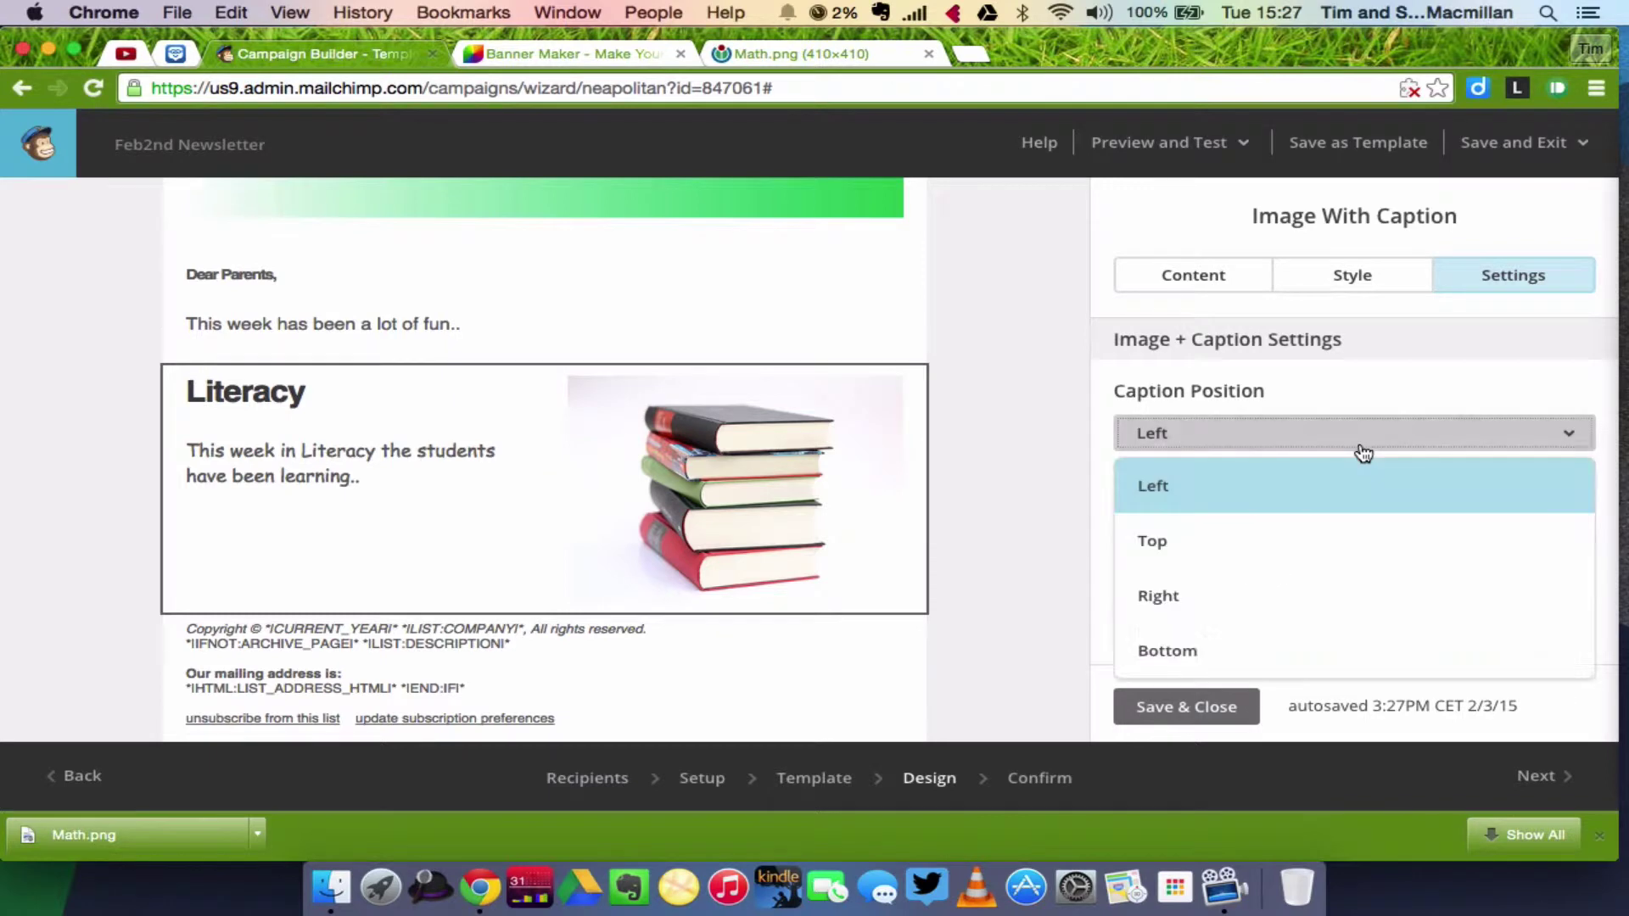
{"action": "left_click", "coordinate": [1301, 547]}
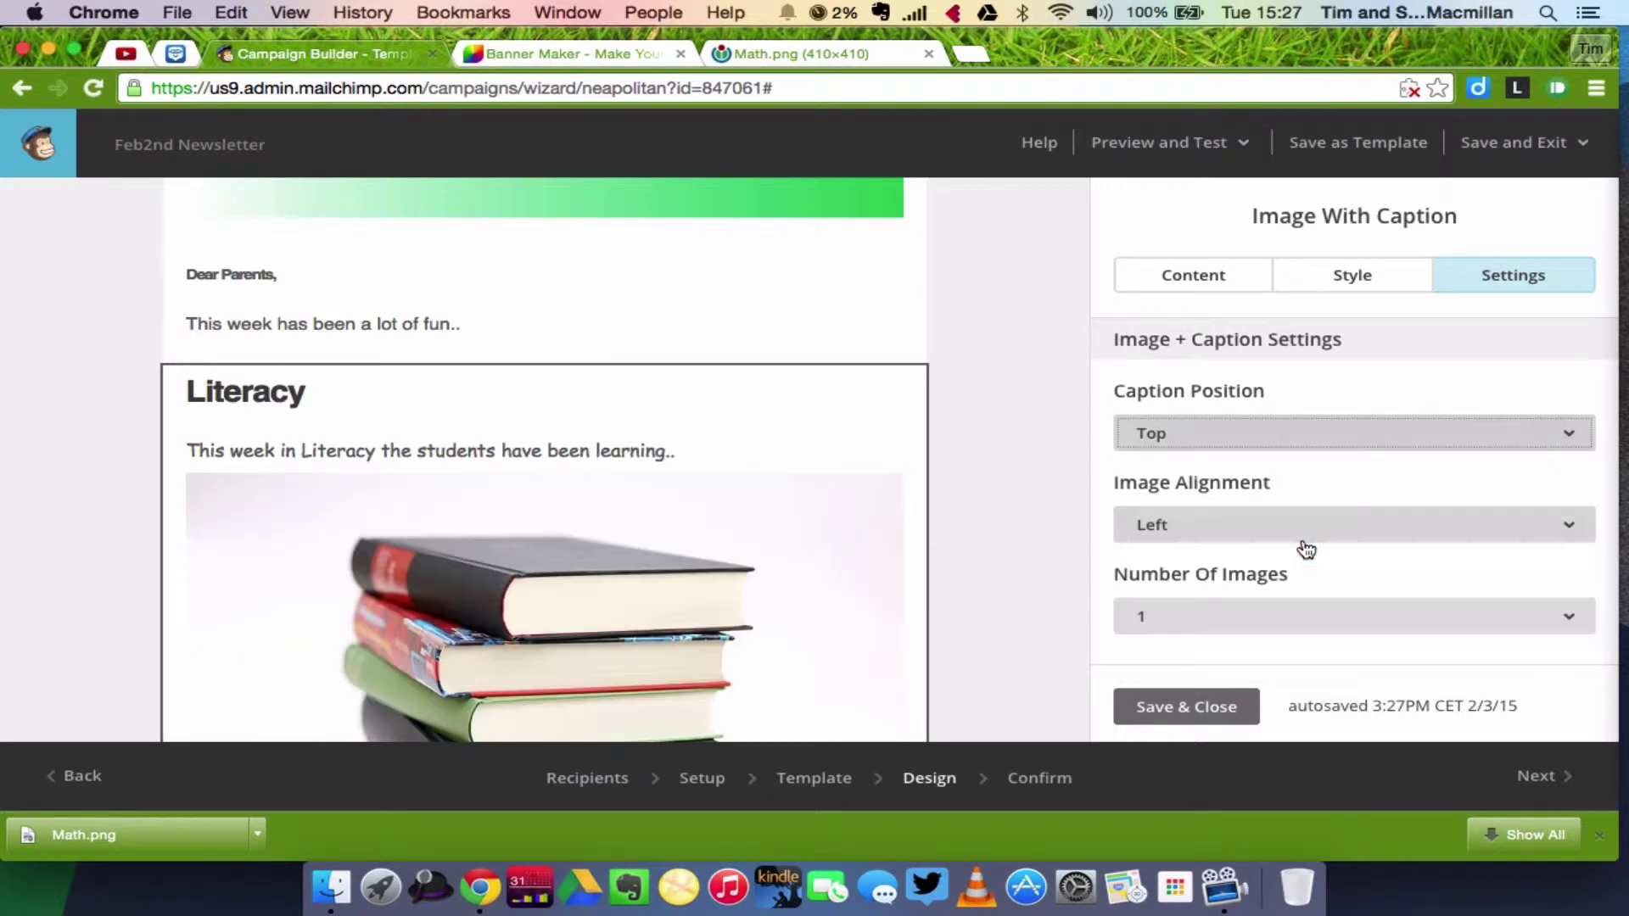
{"action": "left_click", "coordinate": [1339, 444]}
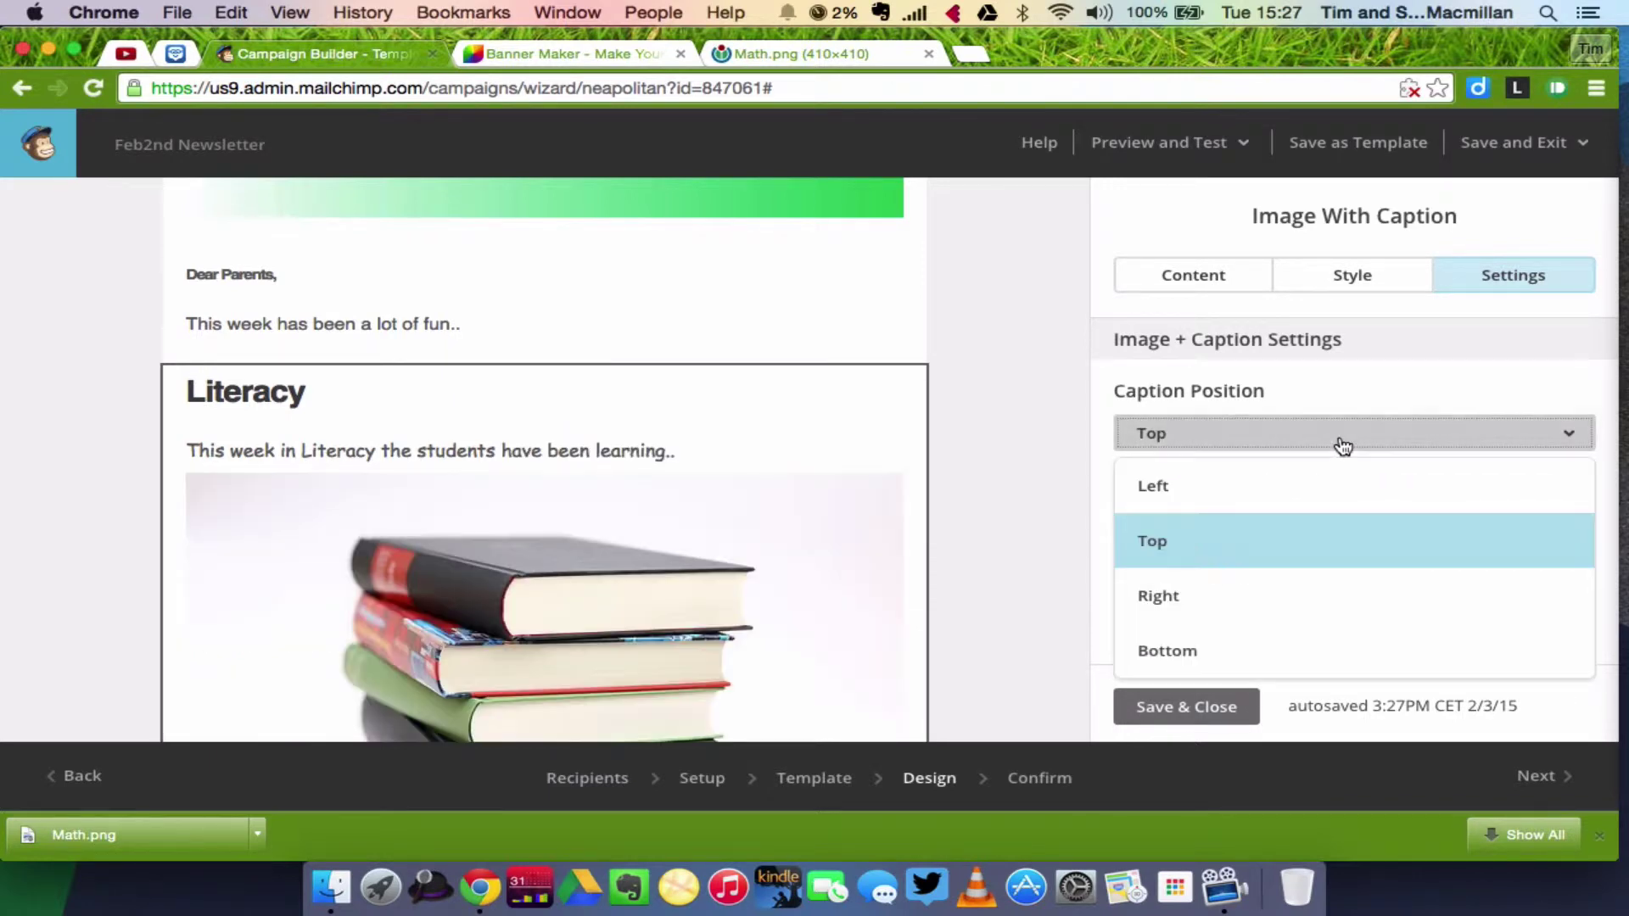
{"action": "left_click", "coordinate": [1273, 647]}
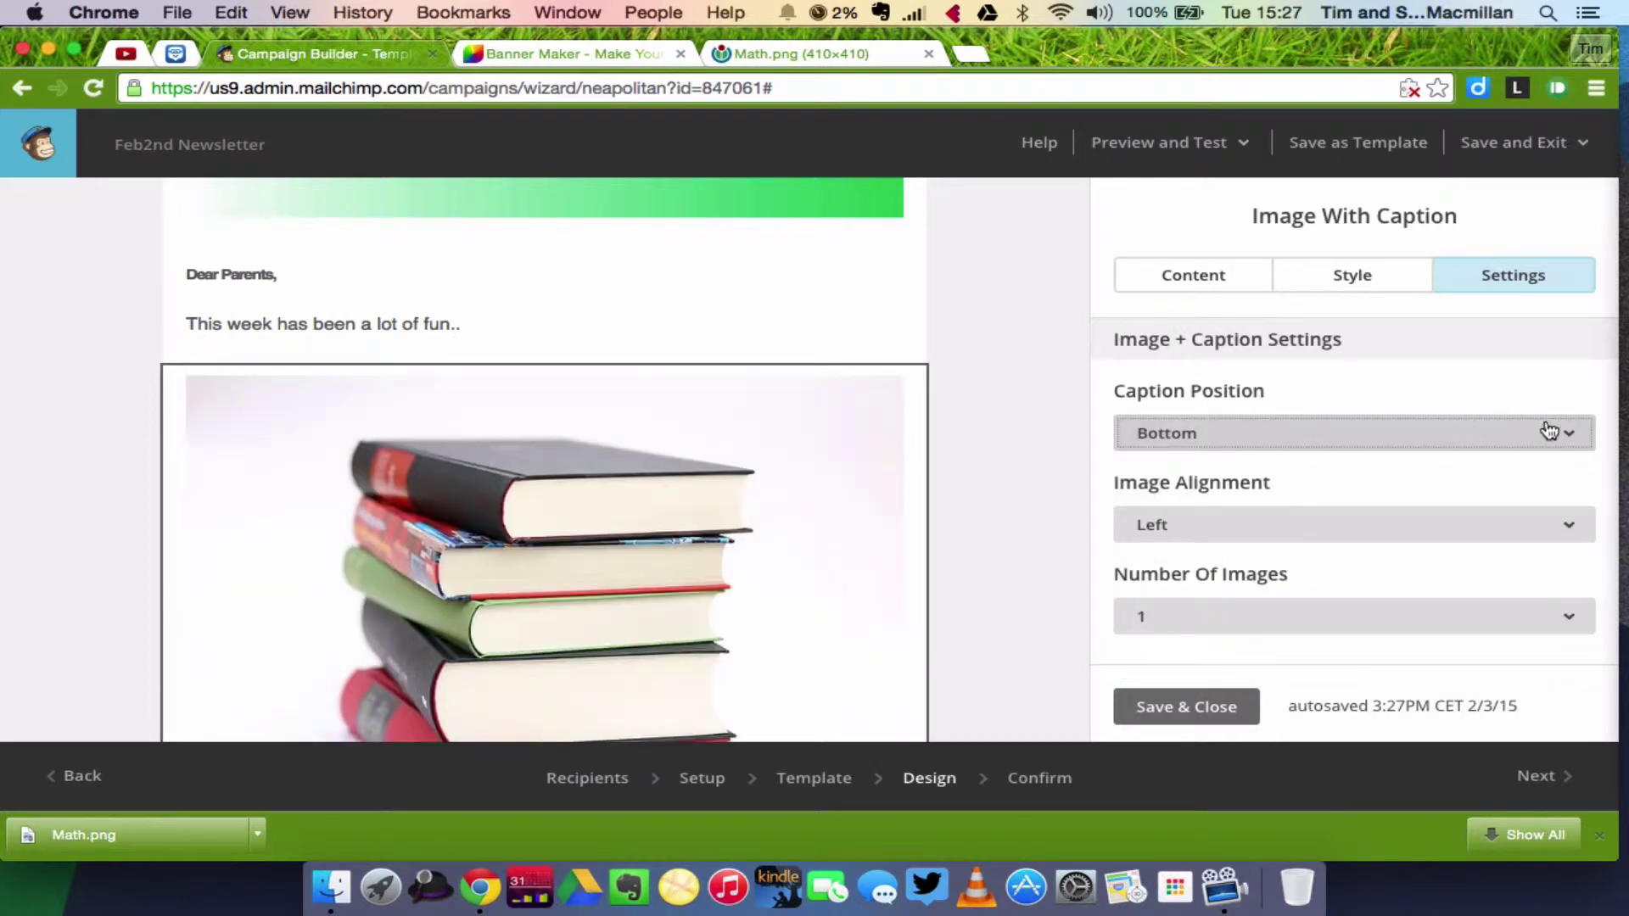
{"action": "left_click", "coordinate": [1570, 442]}
{"action": "left_click", "coordinate": [1382, 492]}
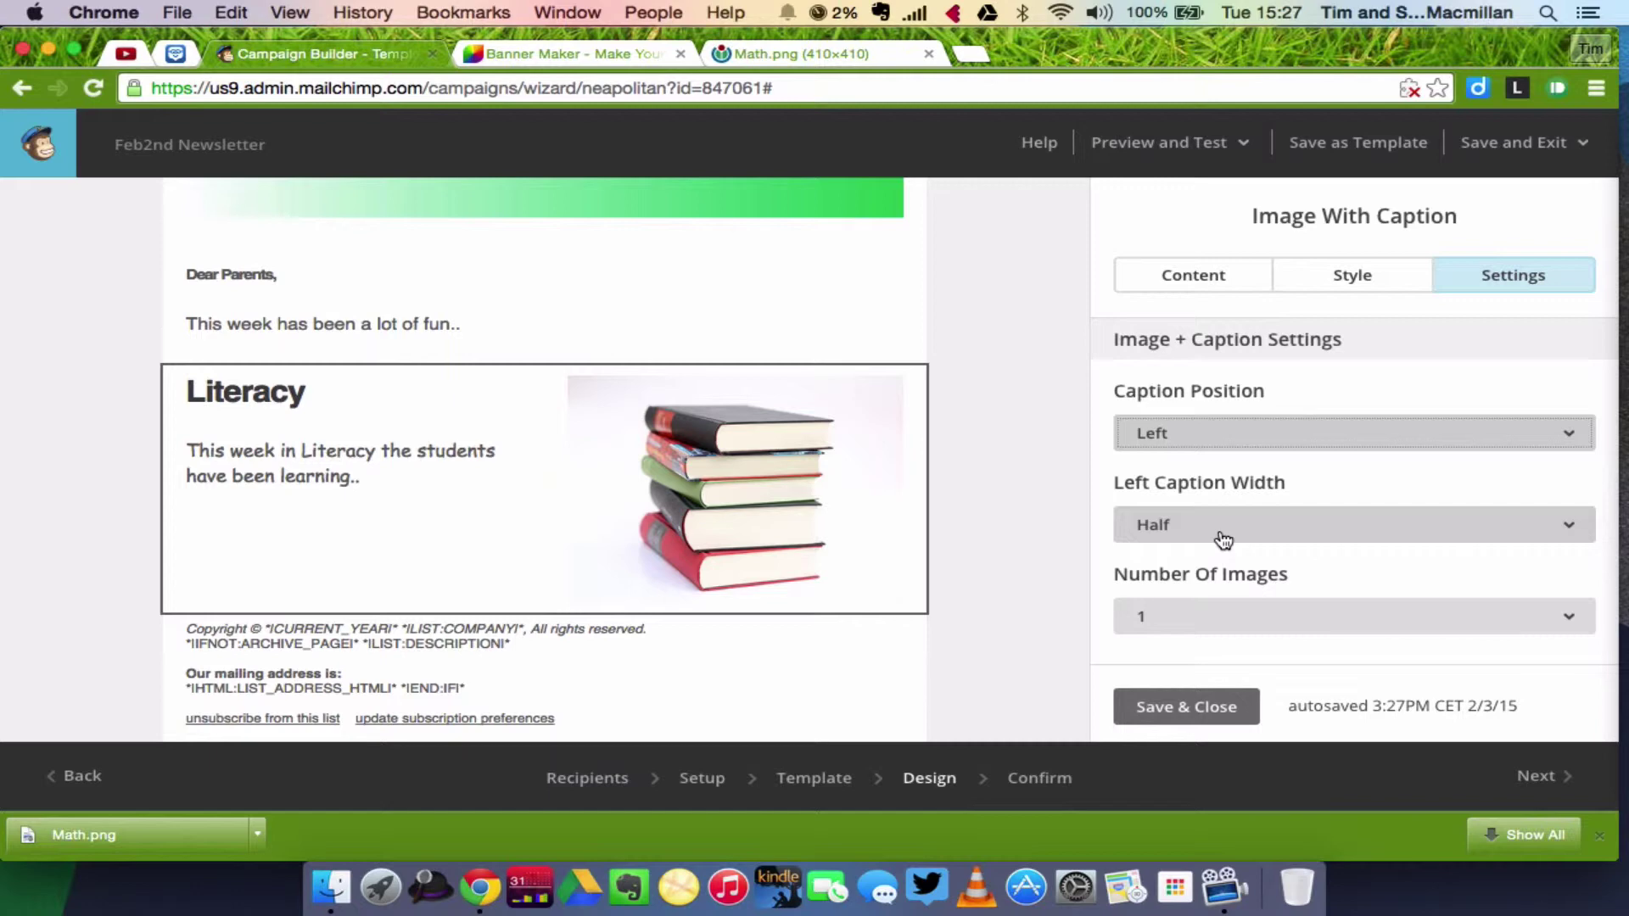
{"action": "left_click", "coordinate": [1571, 530]}
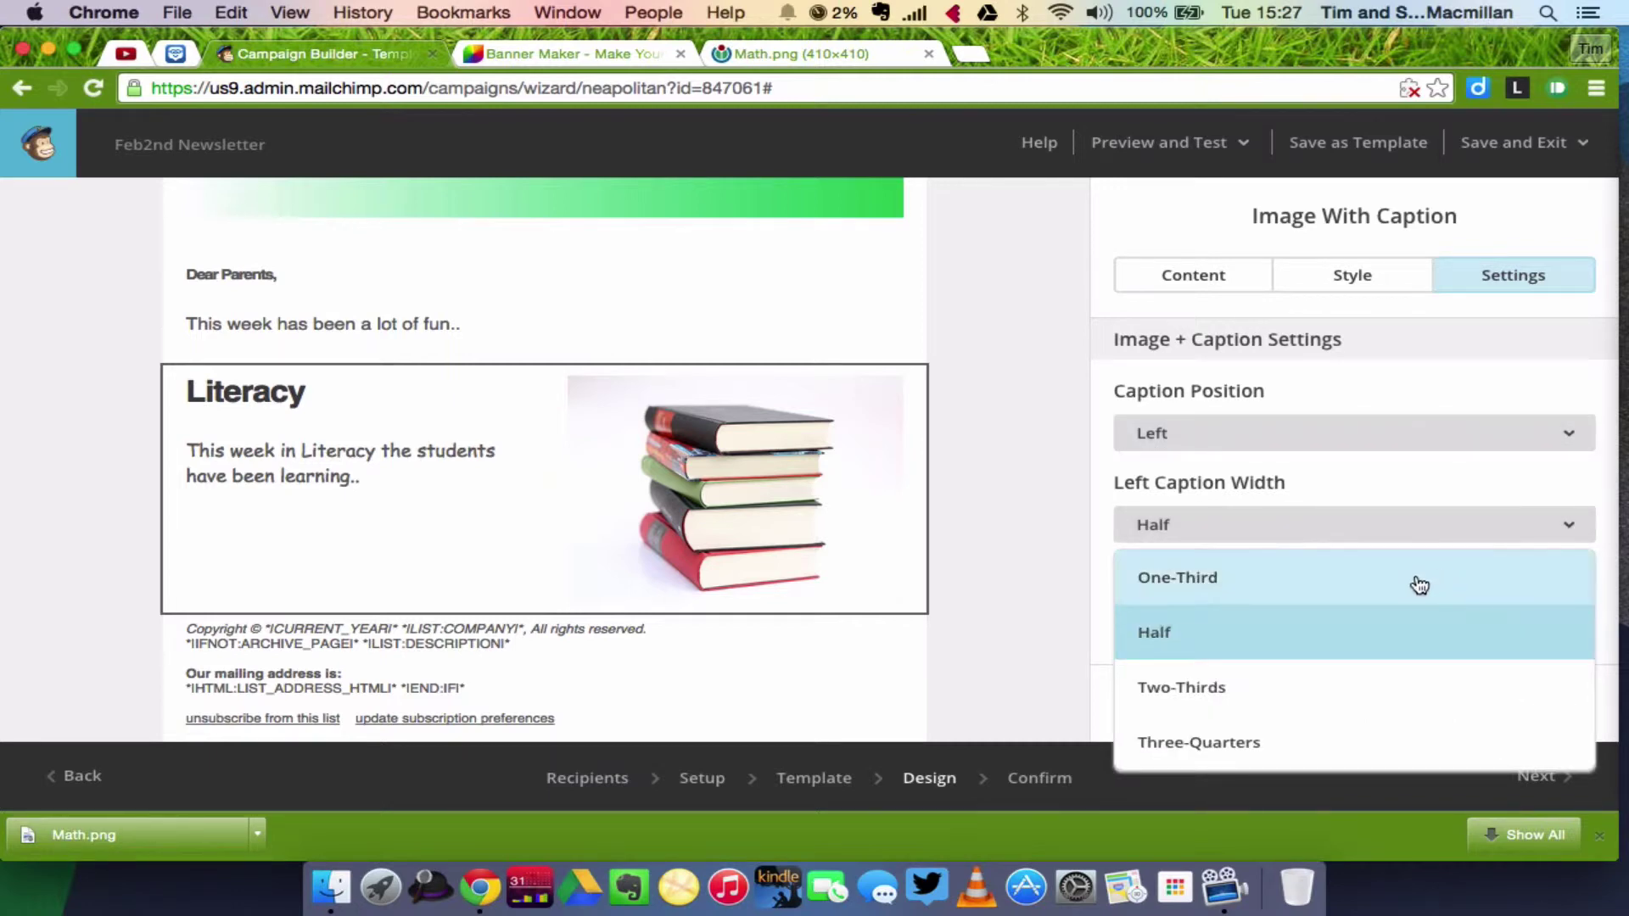
{"action": "left_click", "coordinate": [1324, 697]}
{"action": "mouse_move", "coordinate": [797, 498]}
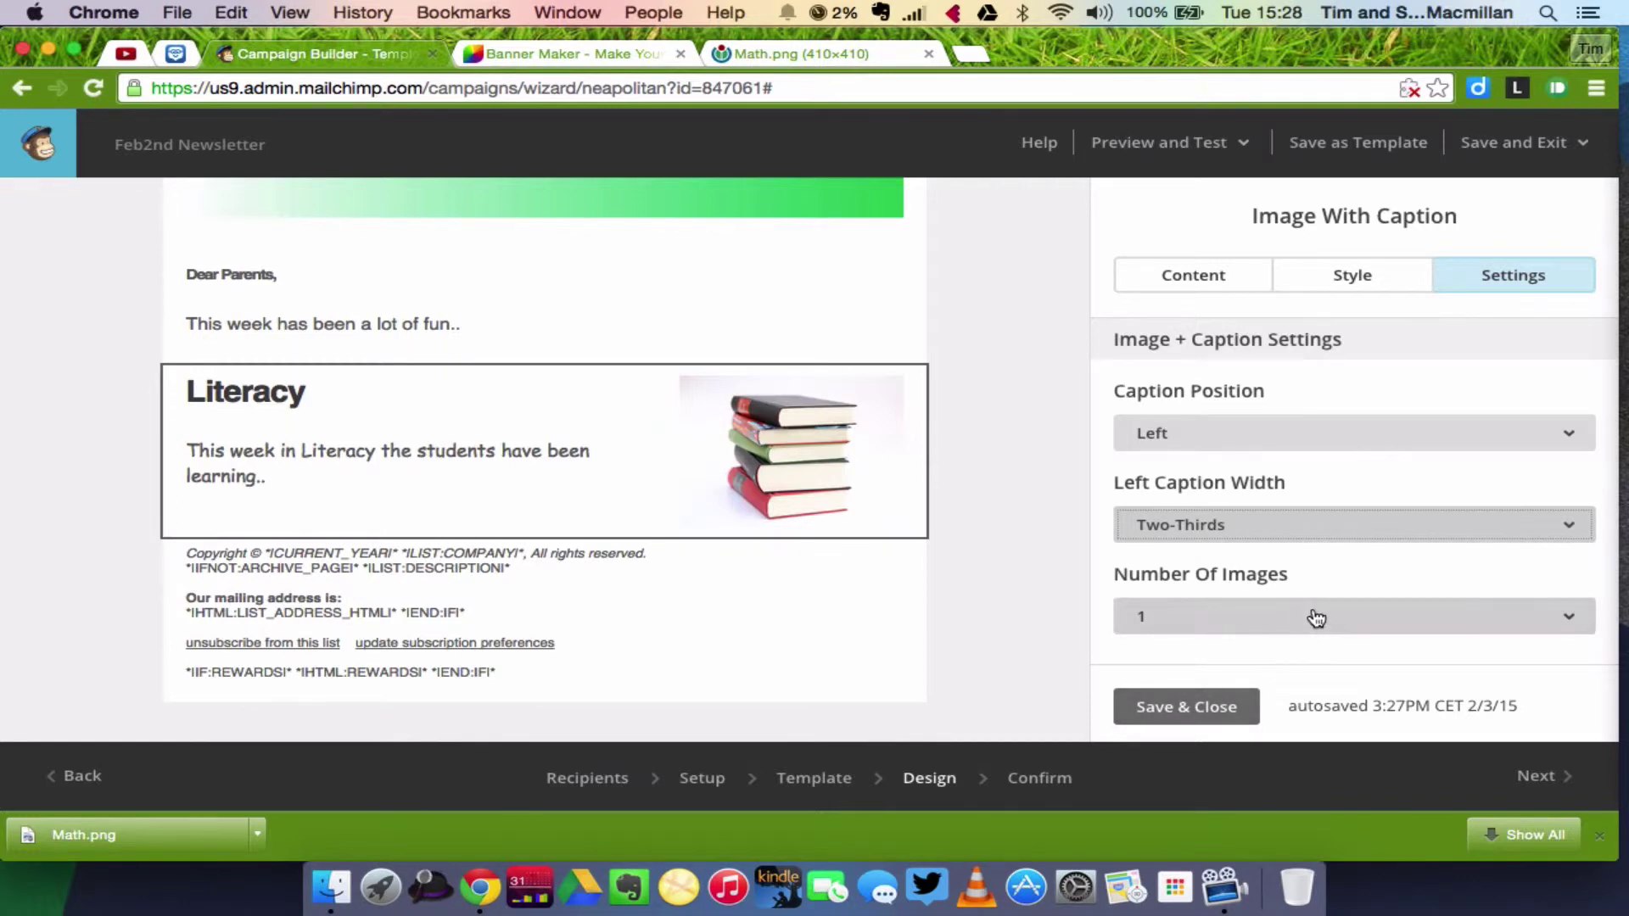
{"action": "left_click", "coordinate": [1185, 709]}
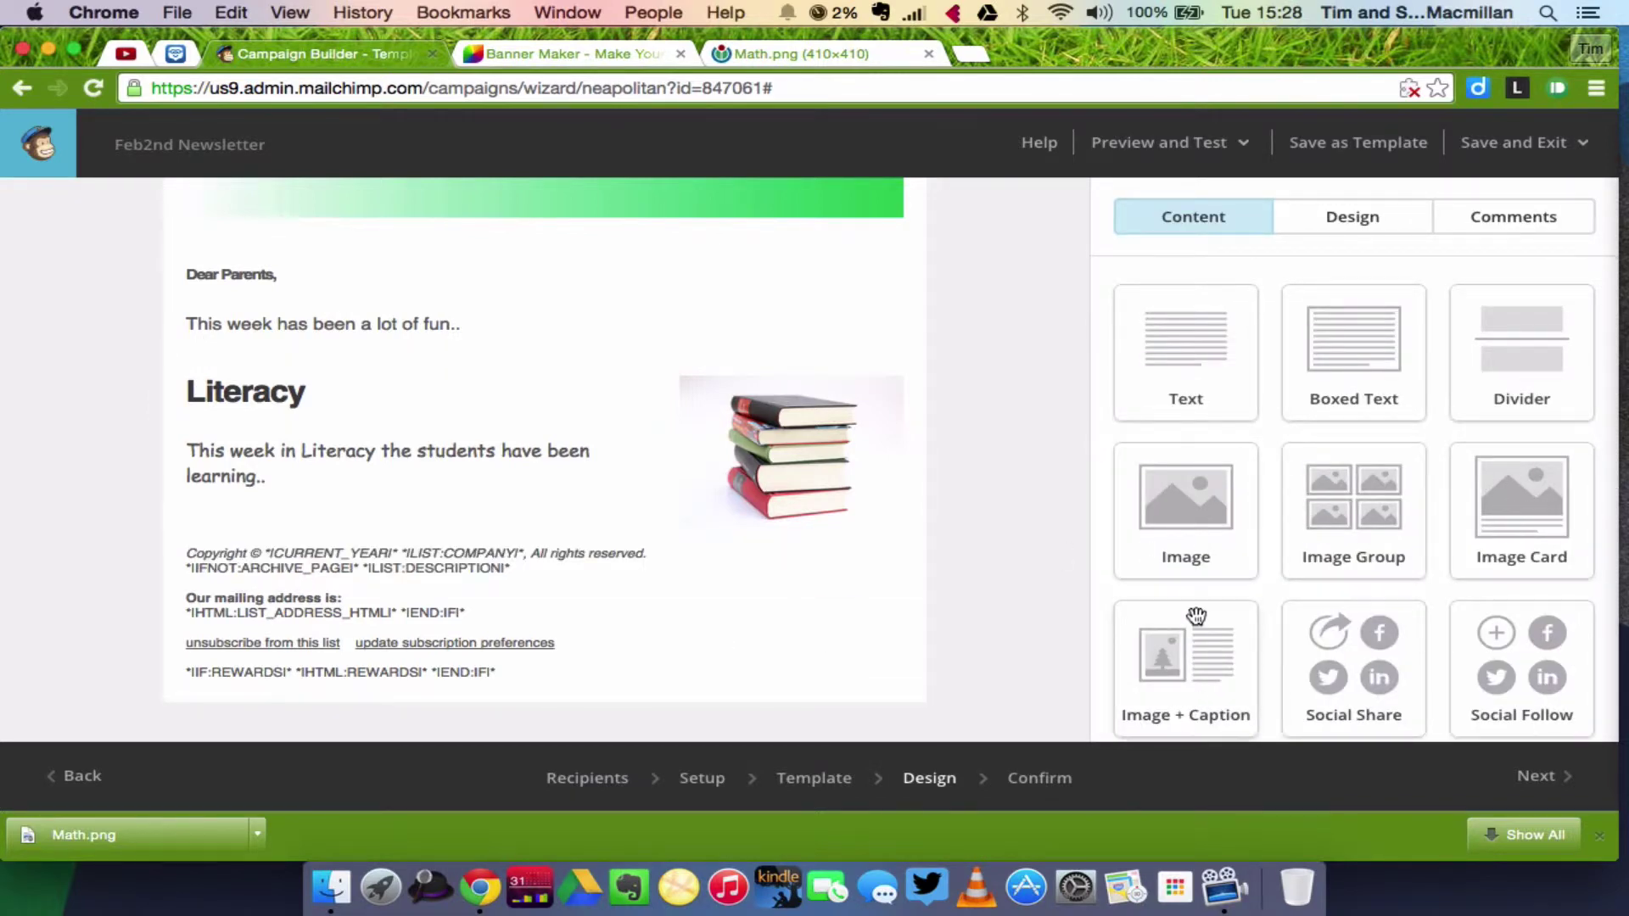
Add a second Image + Caption block below Literacy and upload Math.png from the Desktop into it
{"action": "left_click_drag", "start_coordinate": [1188, 672], "coordinate": [602, 460]}
{"action": "scroll", "coordinate": [195, 617], "scroll_direction": "down", "scroll_amount": 5}
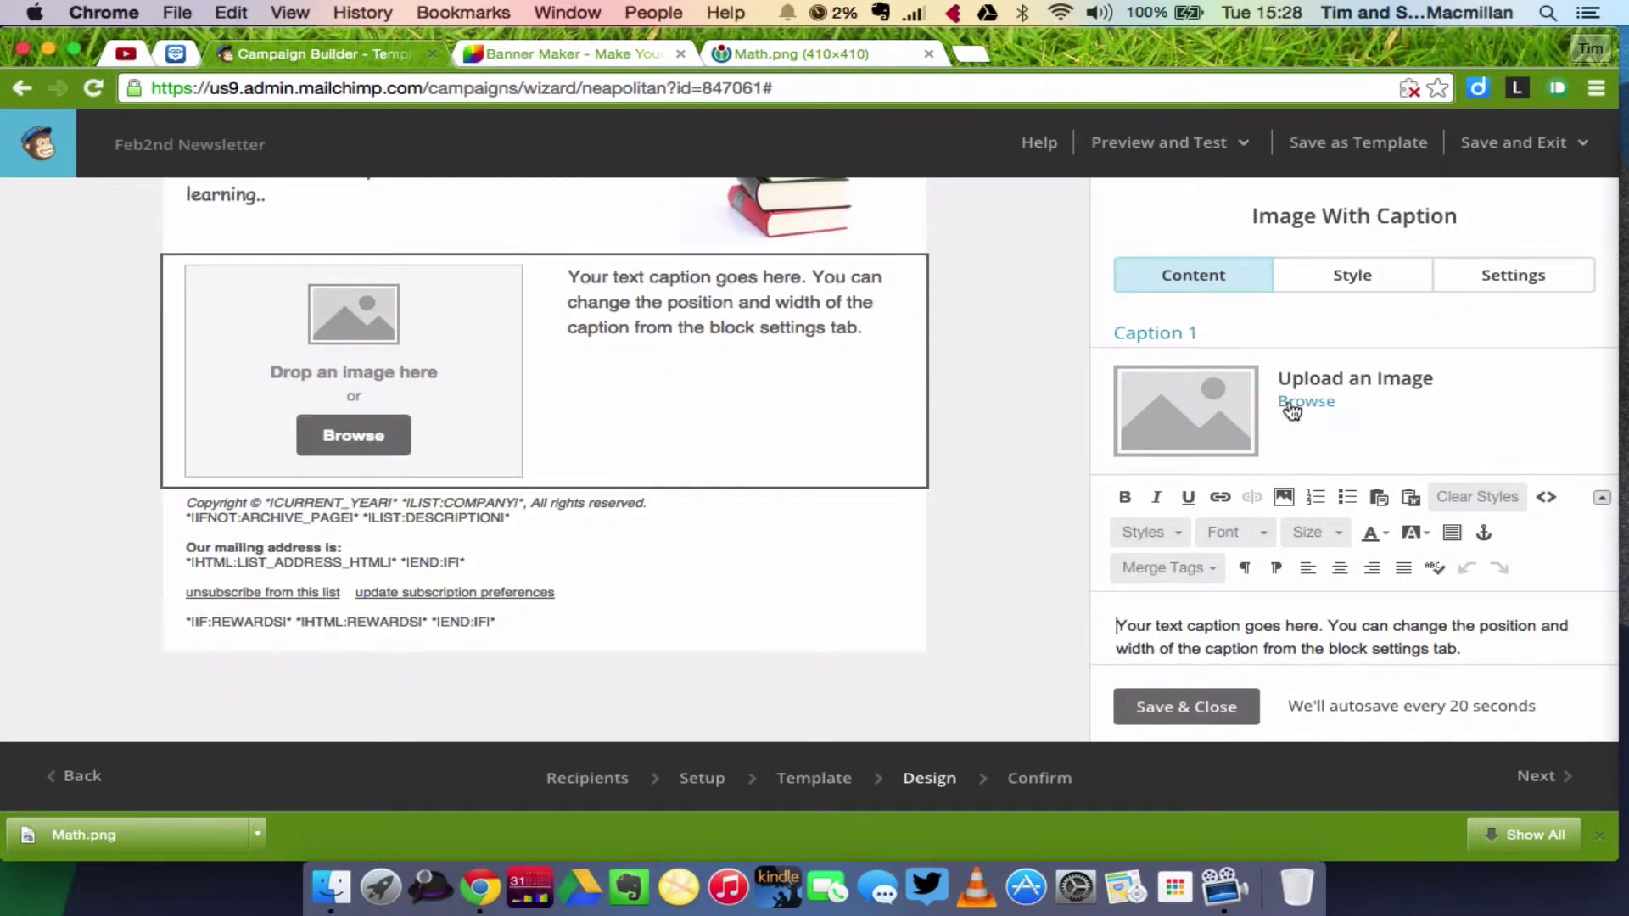
{"action": "left_click", "coordinate": [1306, 403]}
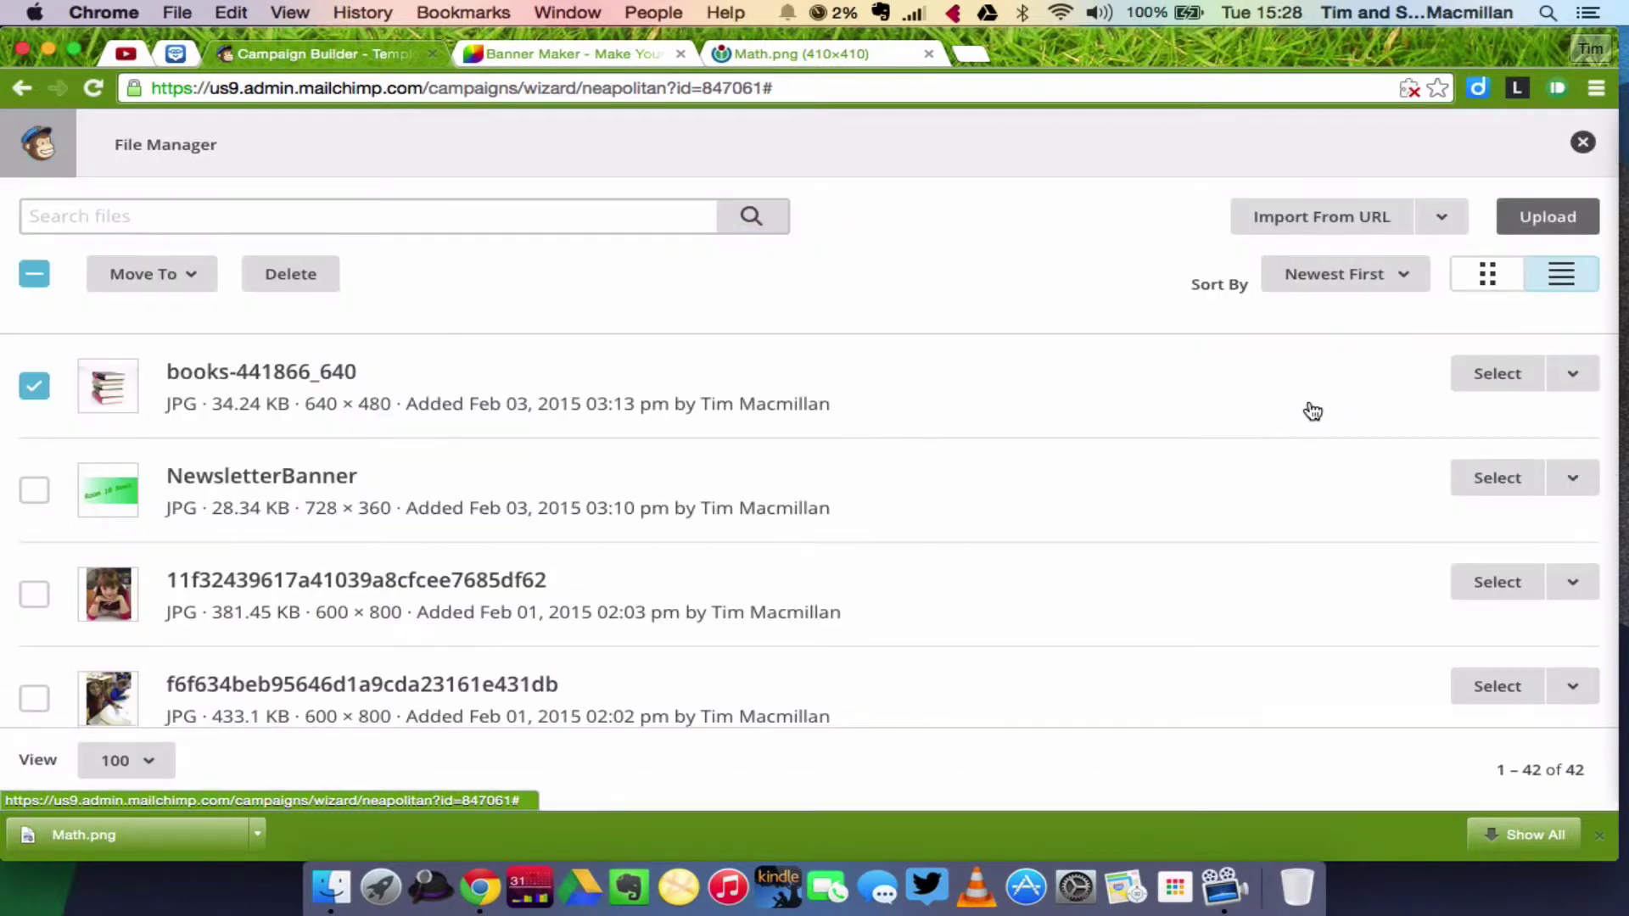
{"action": "left_click", "coordinate": [1540, 226]}
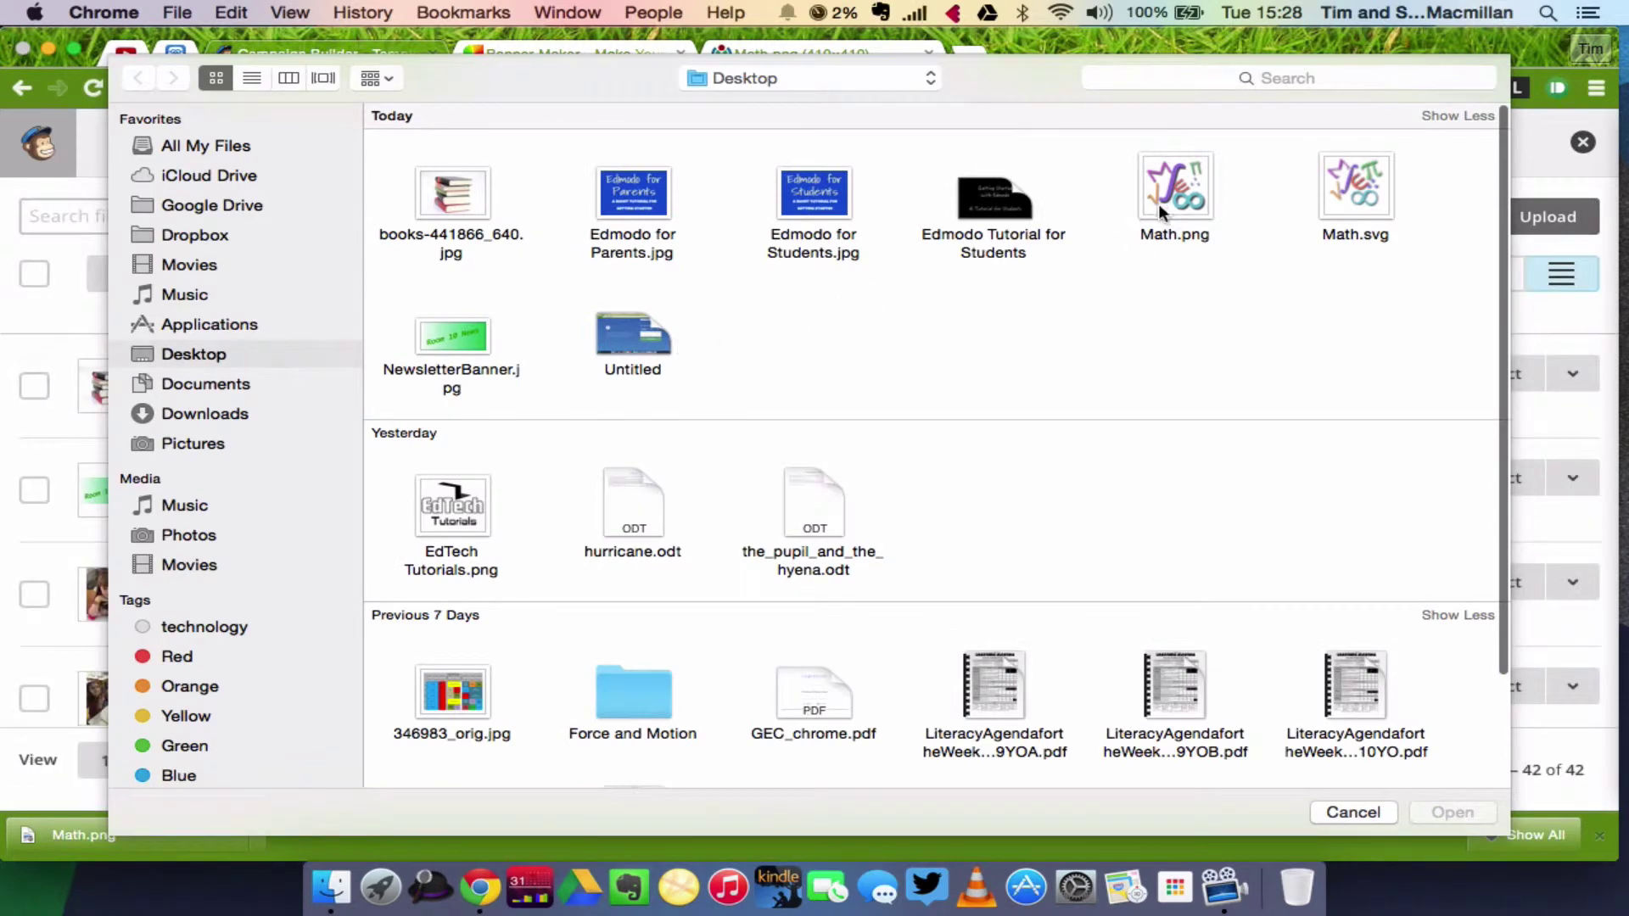
{"action": "left_click", "coordinate": [1193, 188]}
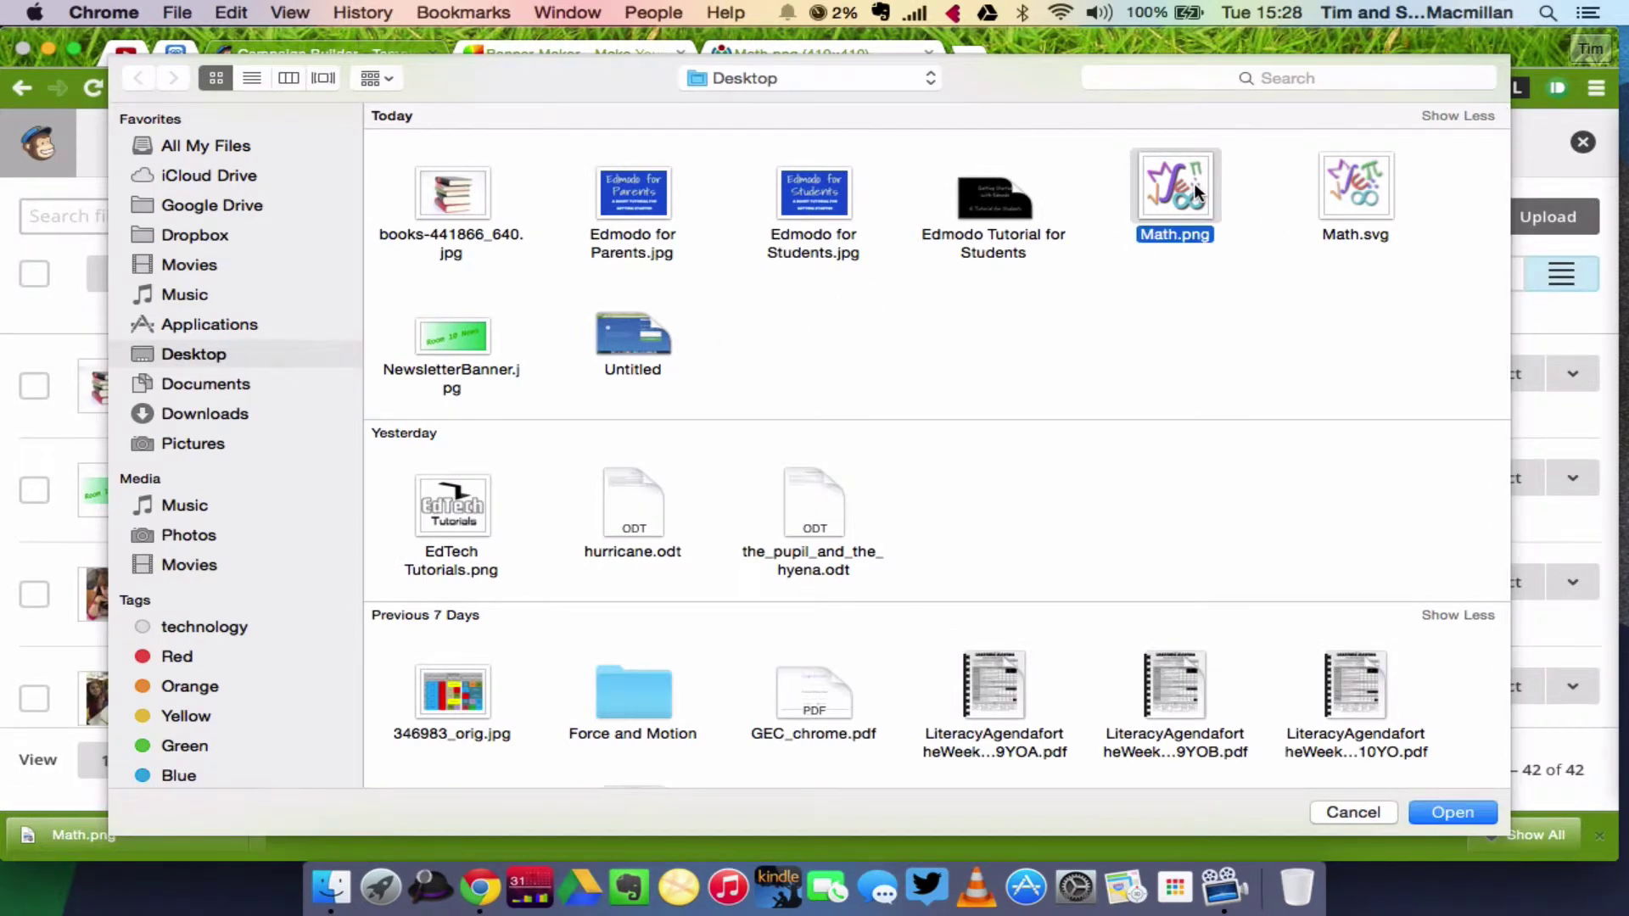
{"action": "double_click", "coordinate": [1194, 181]}
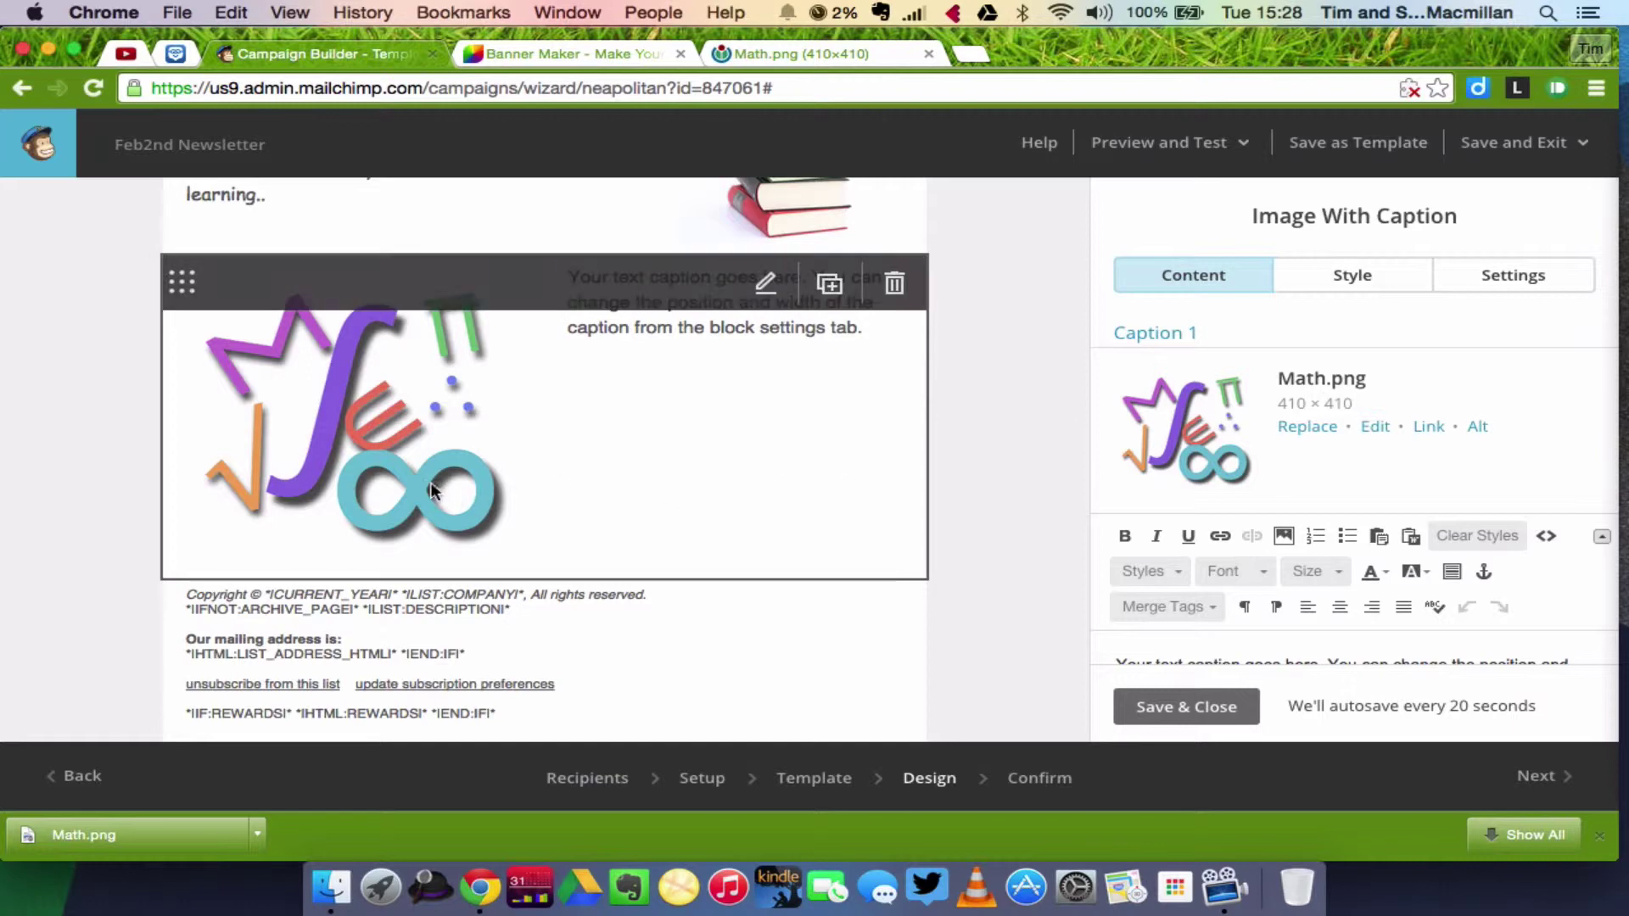
Replace the placeholder caption with 'Mathematics In math class the students are'
{"action": "scroll", "coordinate": [1224, 471], "scroll_direction": "down", "scroll_amount": 2}
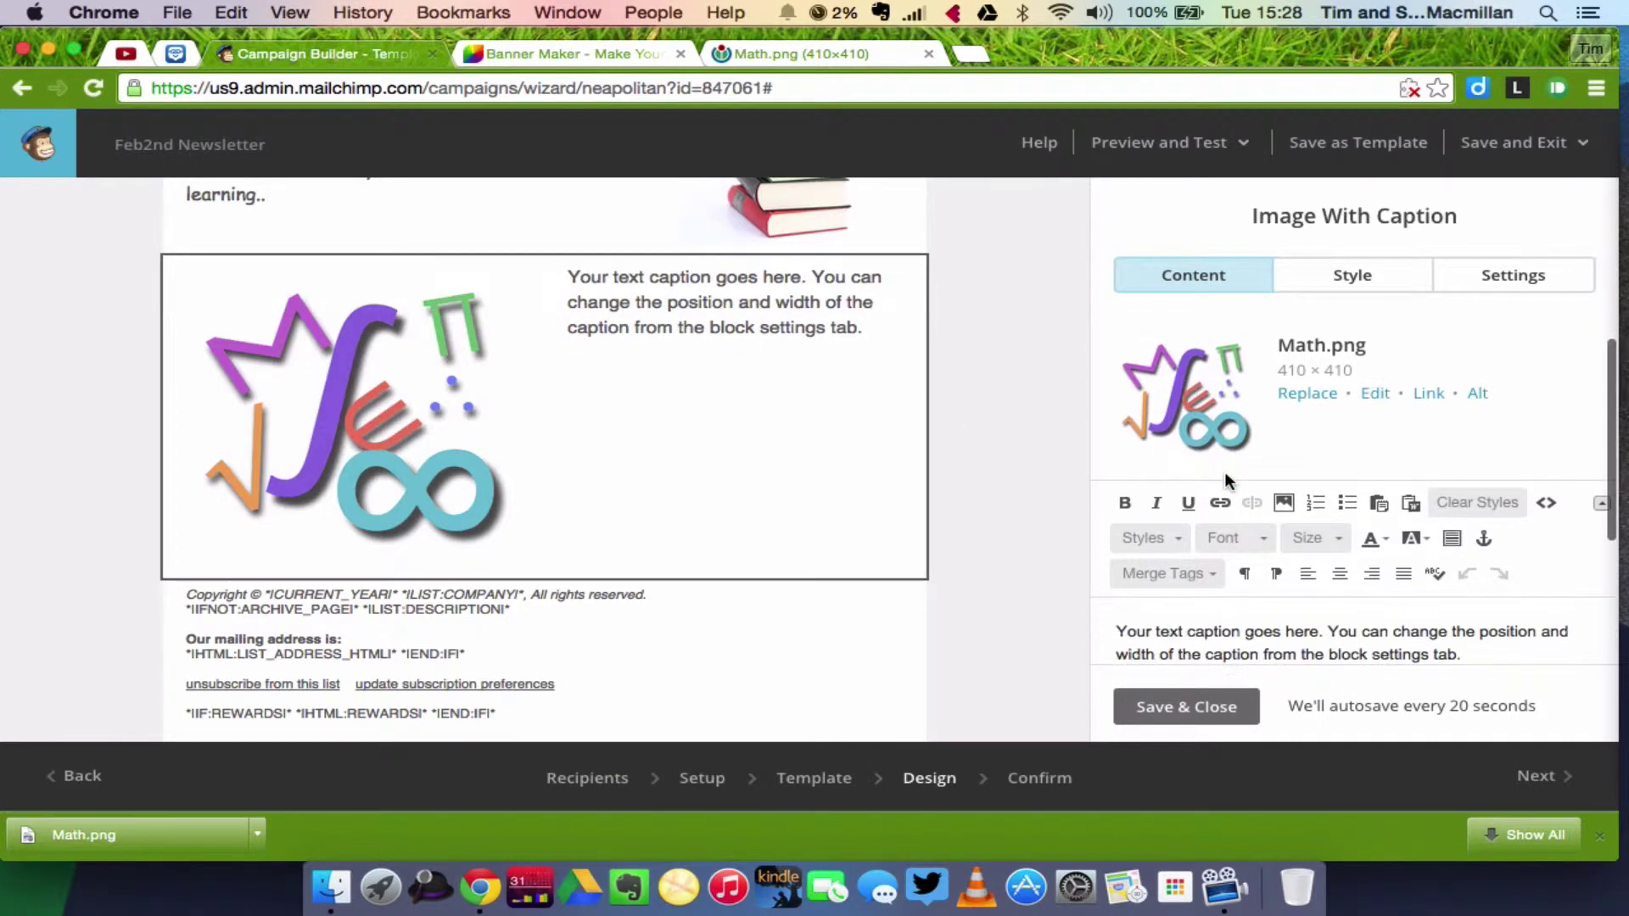
{"action": "scroll", "coordinate": [1224, 471], "scroll_direction": "down", "scroll_amount": 1}
{"action": "triple_click", "coordinate": [1246, 566]}
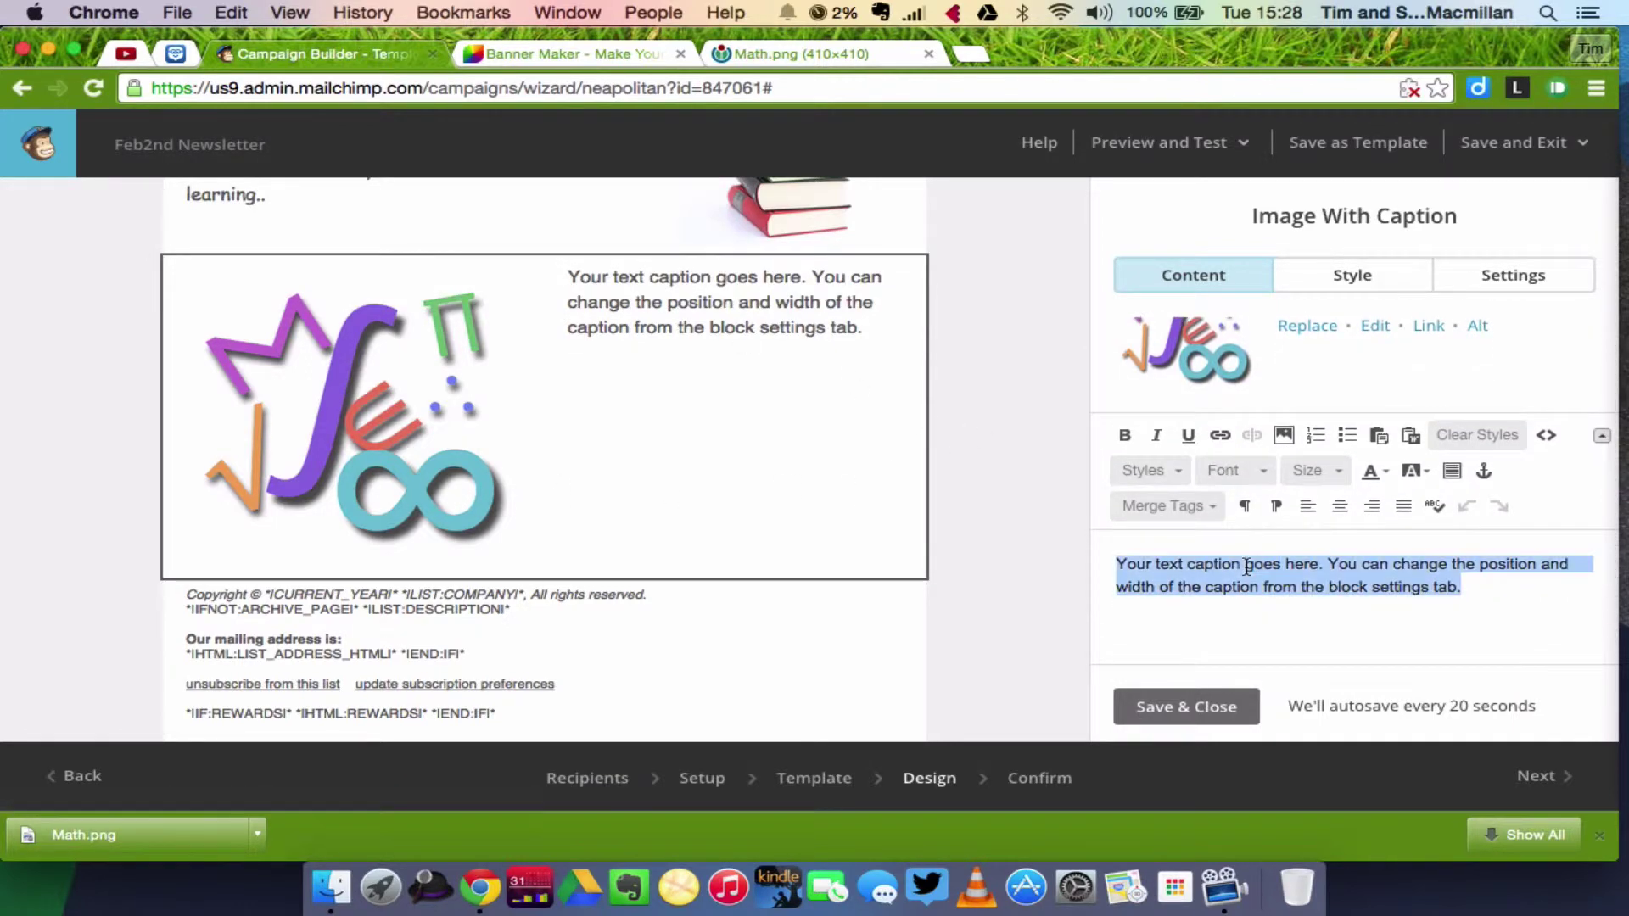
{"action": "type", "text": "Ma"}
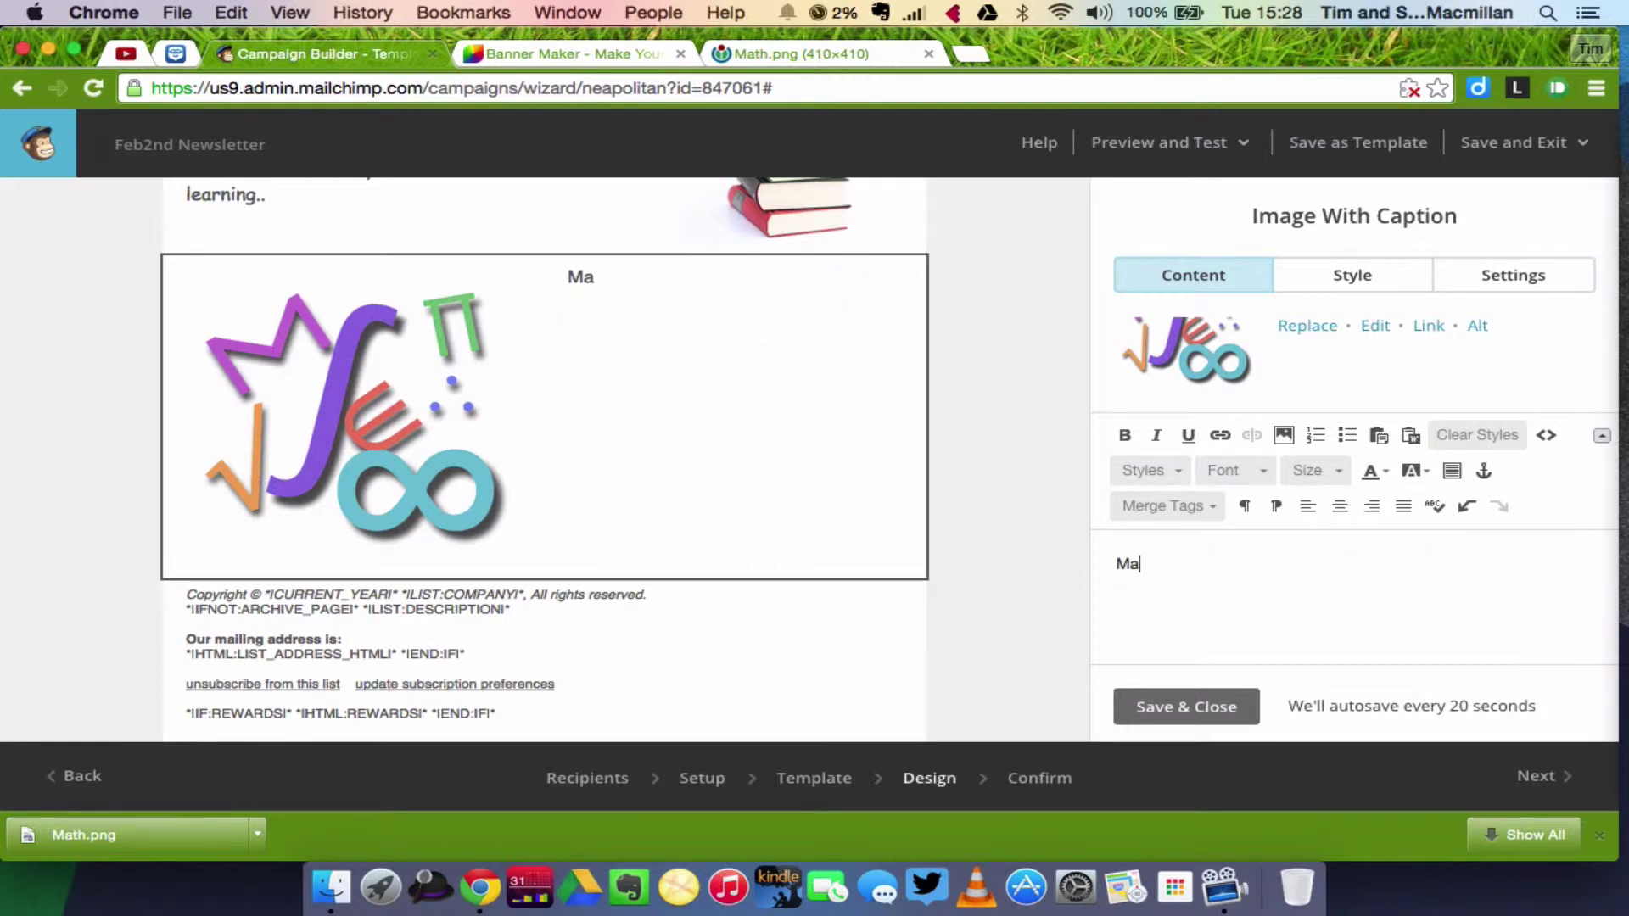
{"action": "type", "text": "thematics "}
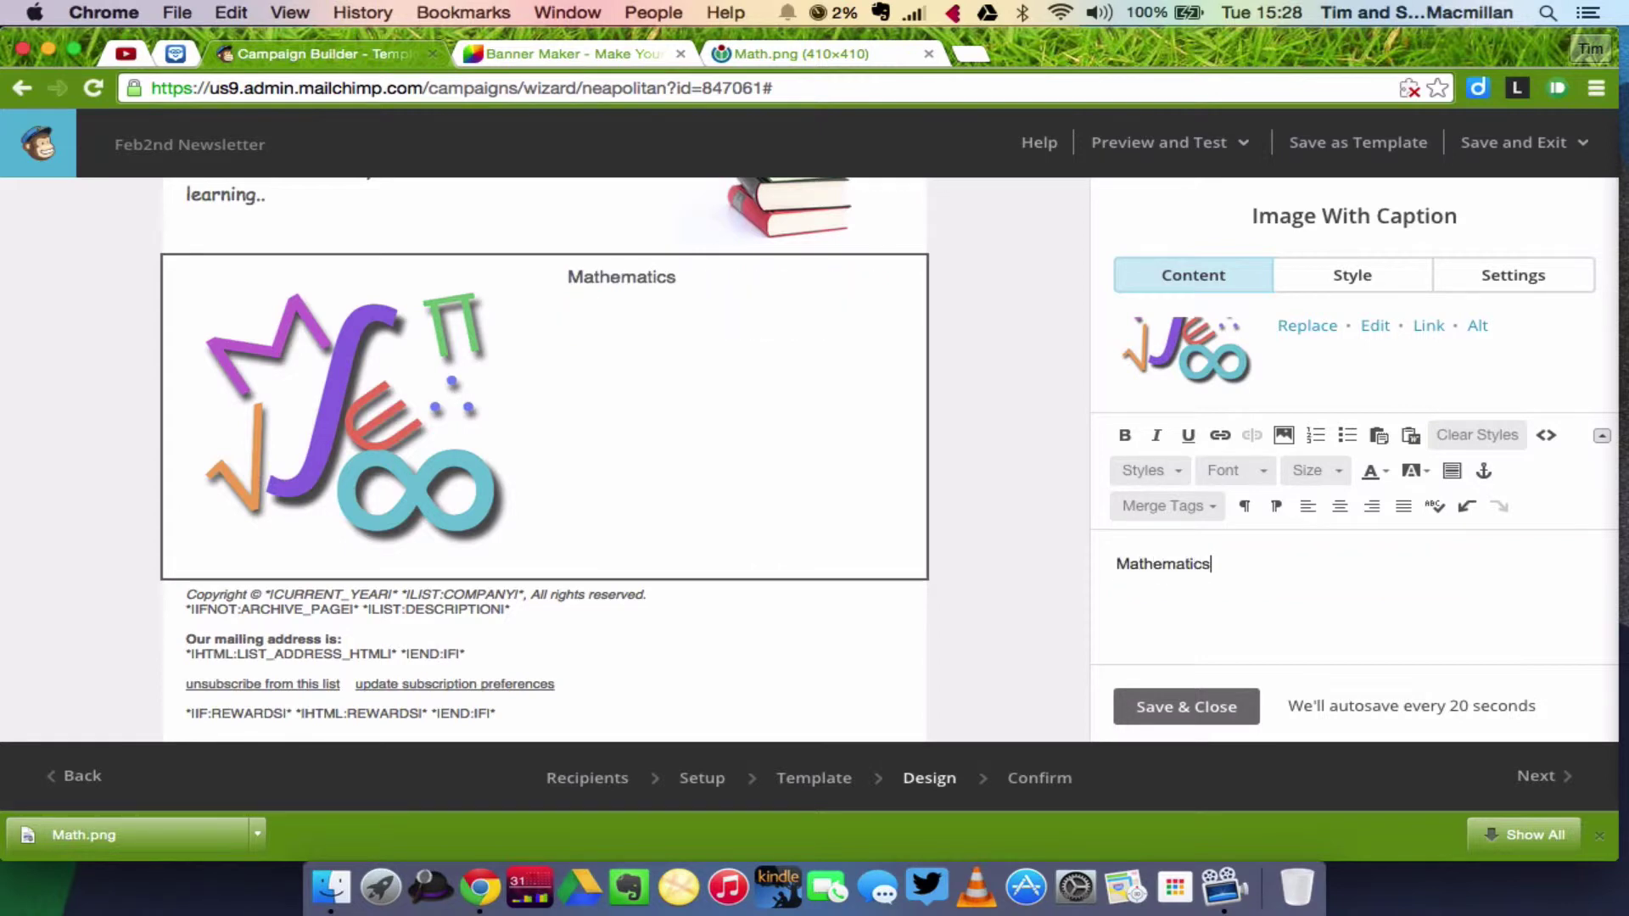
{"action": "type", "text": "In math cle"}
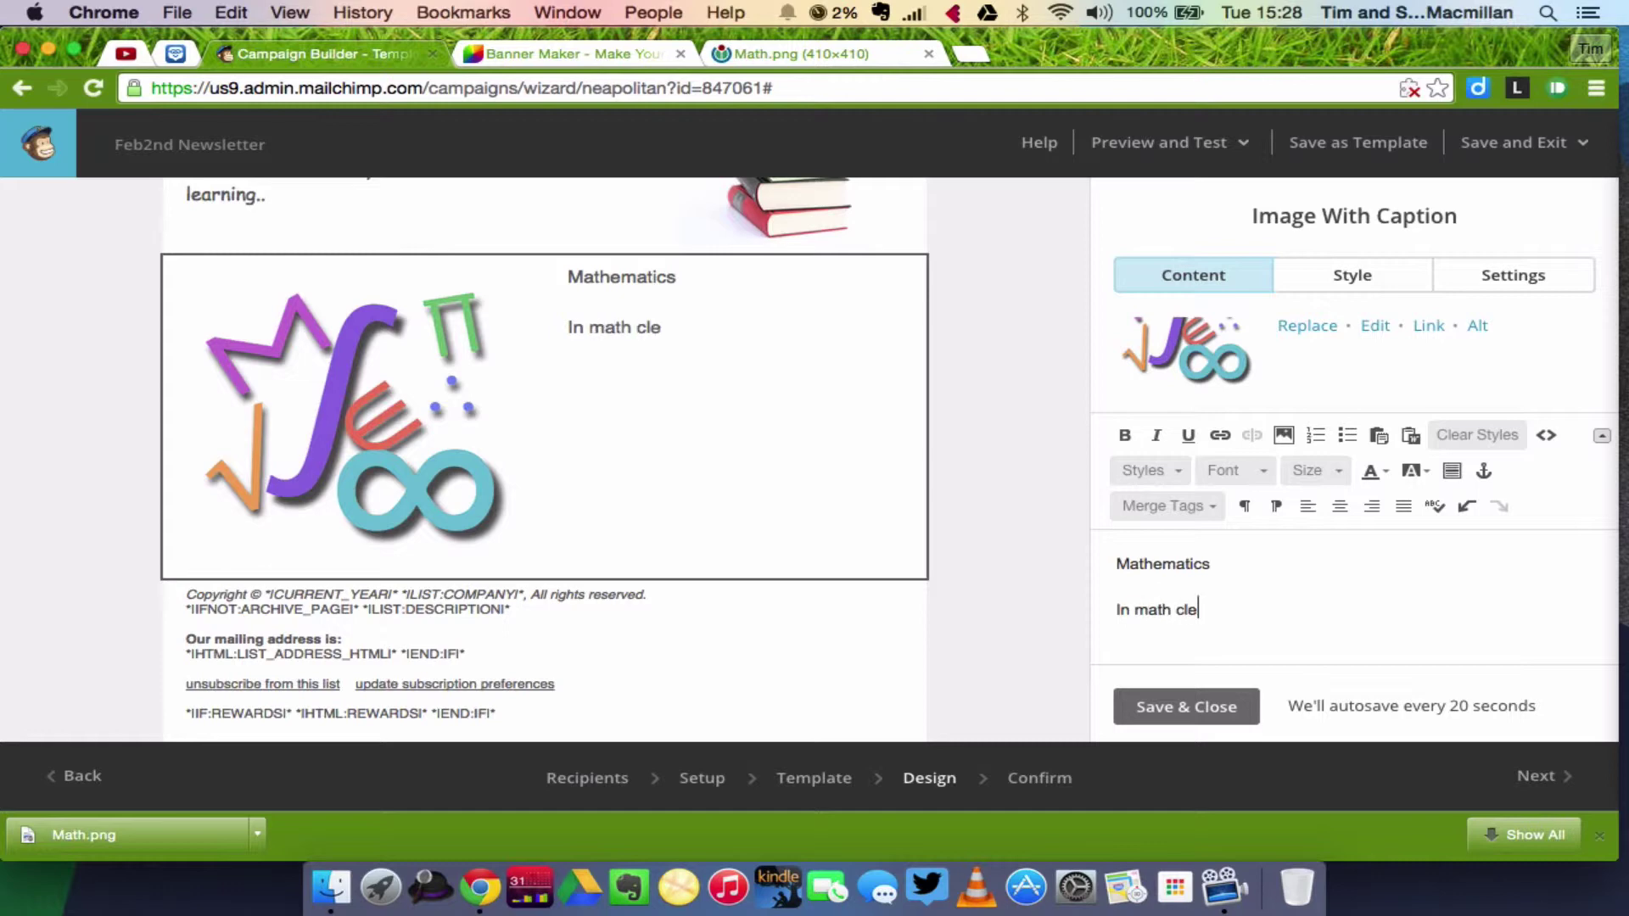
{"action": "key", "text": "BackSpace"}
{"action": "type", "text": "ass the st"}
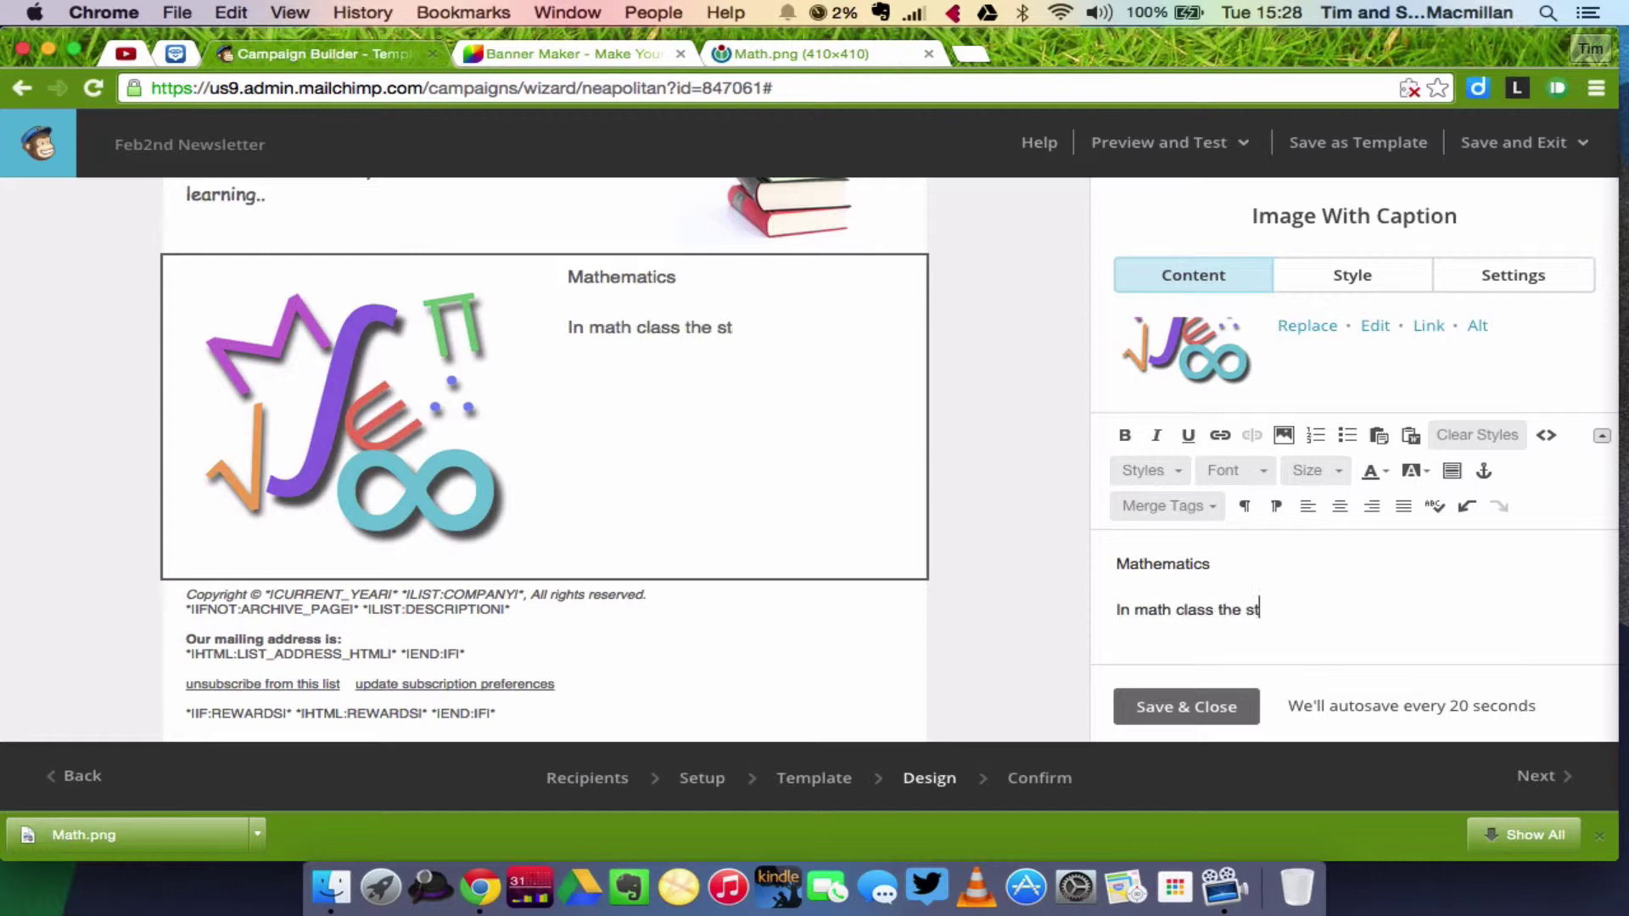
{"action": "type", "text": "udent"}
{"action": "key", "text": "BackSpace"}
{"action": "type", "text": "nts are.."}
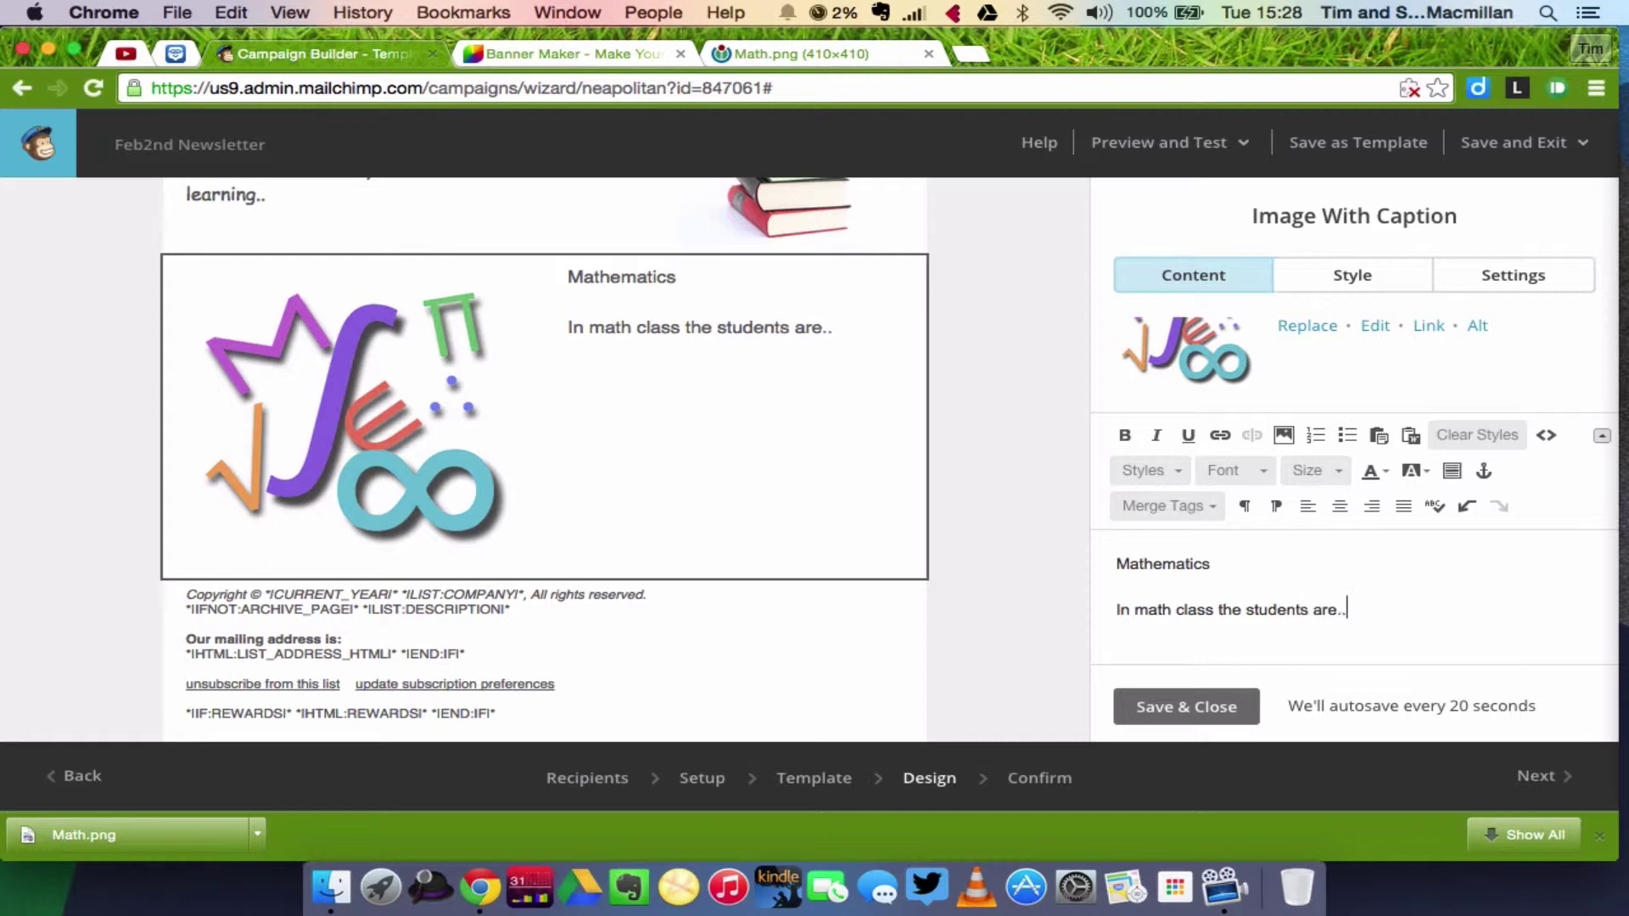
Style 'Mathematics' as a heading 2 above the caption line
{"action": "double_click", "coordinate": [1129, 563]}
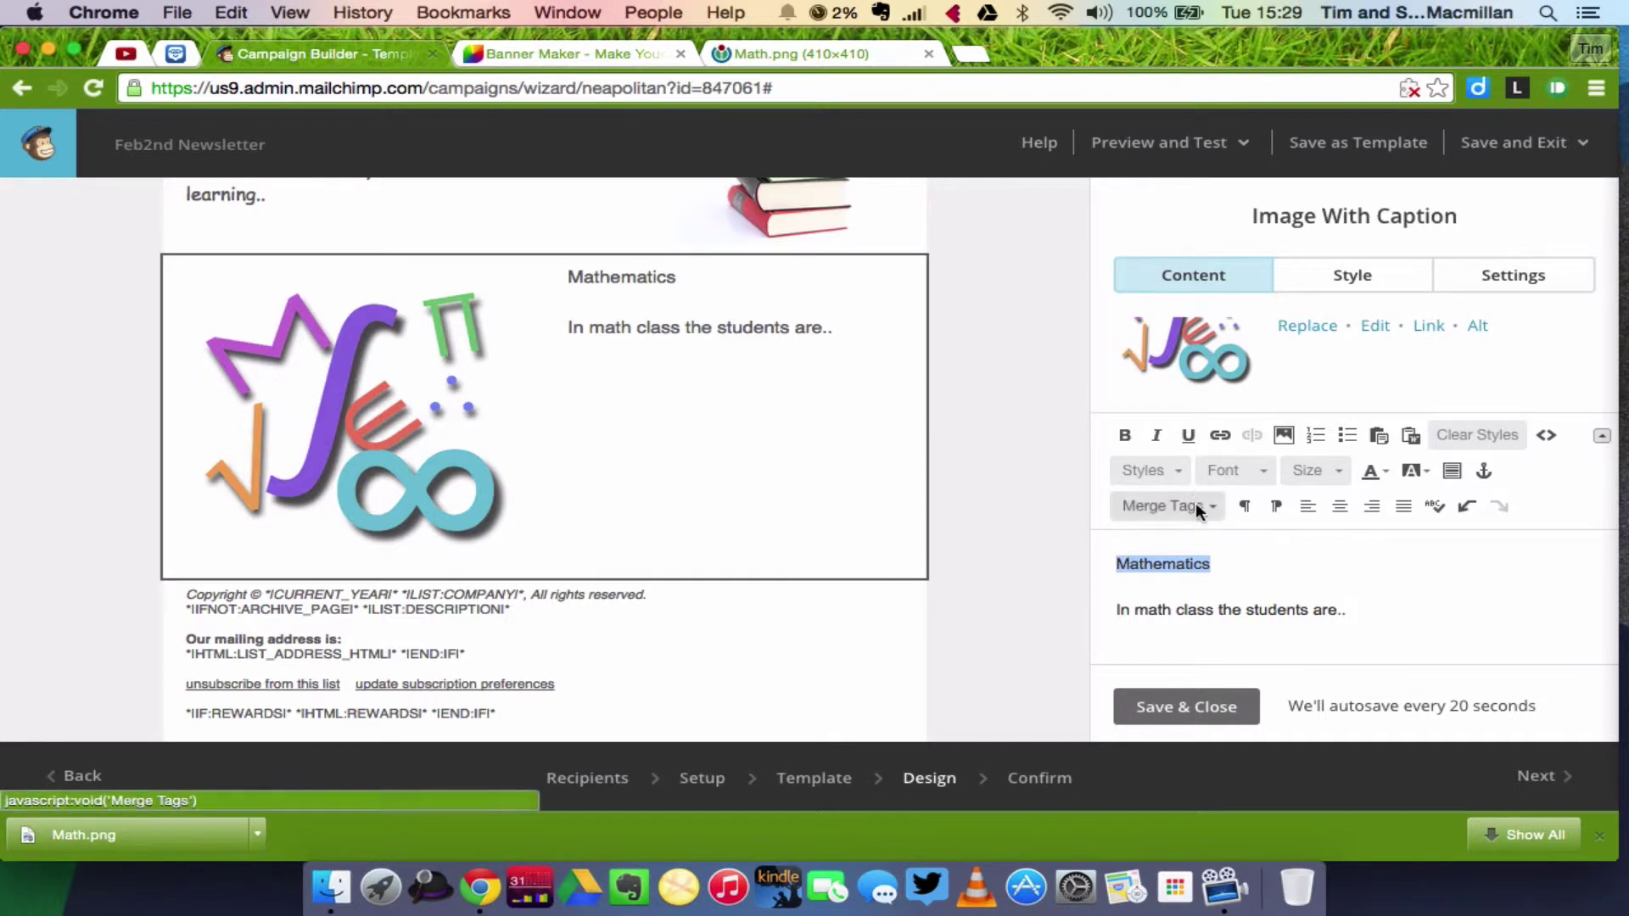
{"action": "left_click", "coordinate": [1182, 473]}
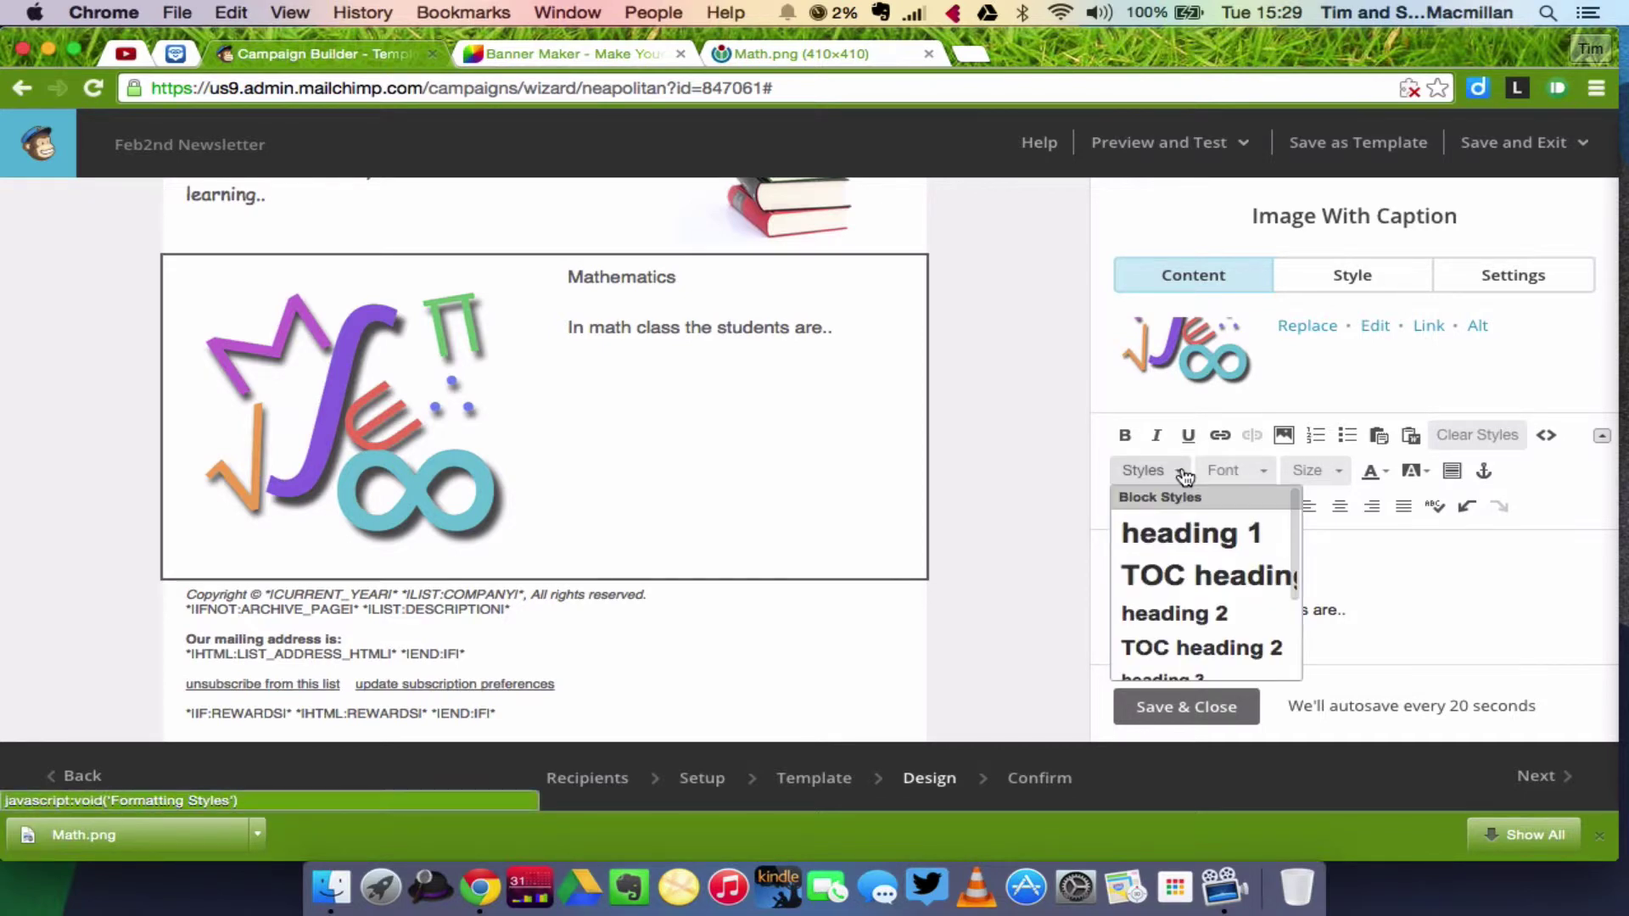
{"action": "left_click", "coordinate": [1192, 611]}
{"action": "left_click", "coordinate": [1355, 587]}
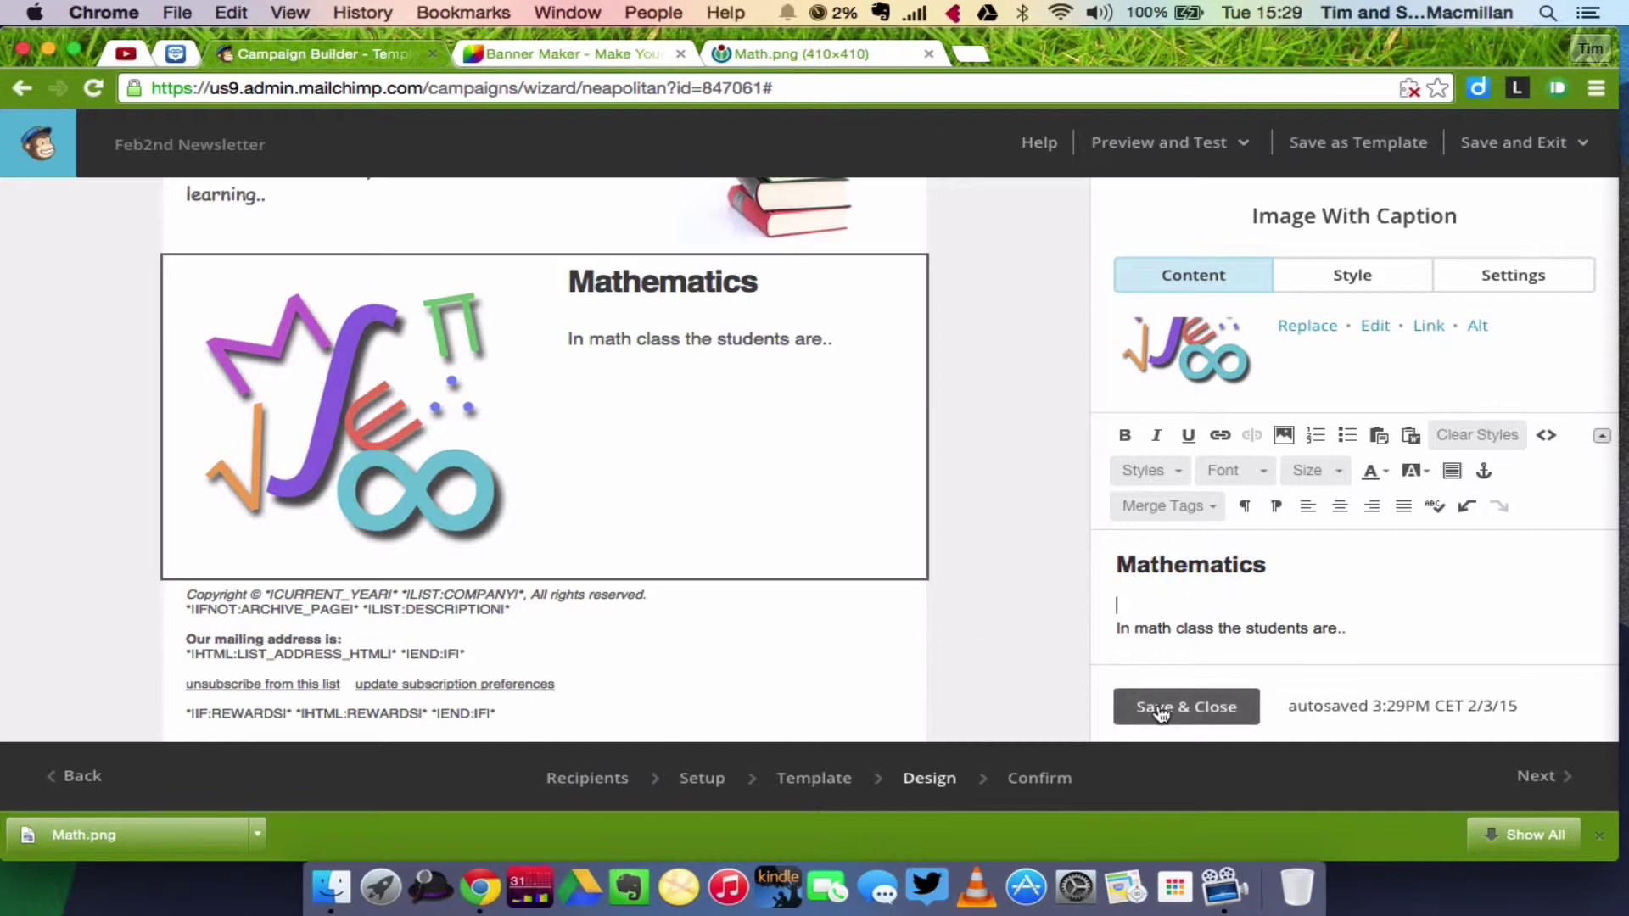
{"action": "scroll", "coordinate": [833, 495], "scroll_direction": "up", "scroll_amount": 5}
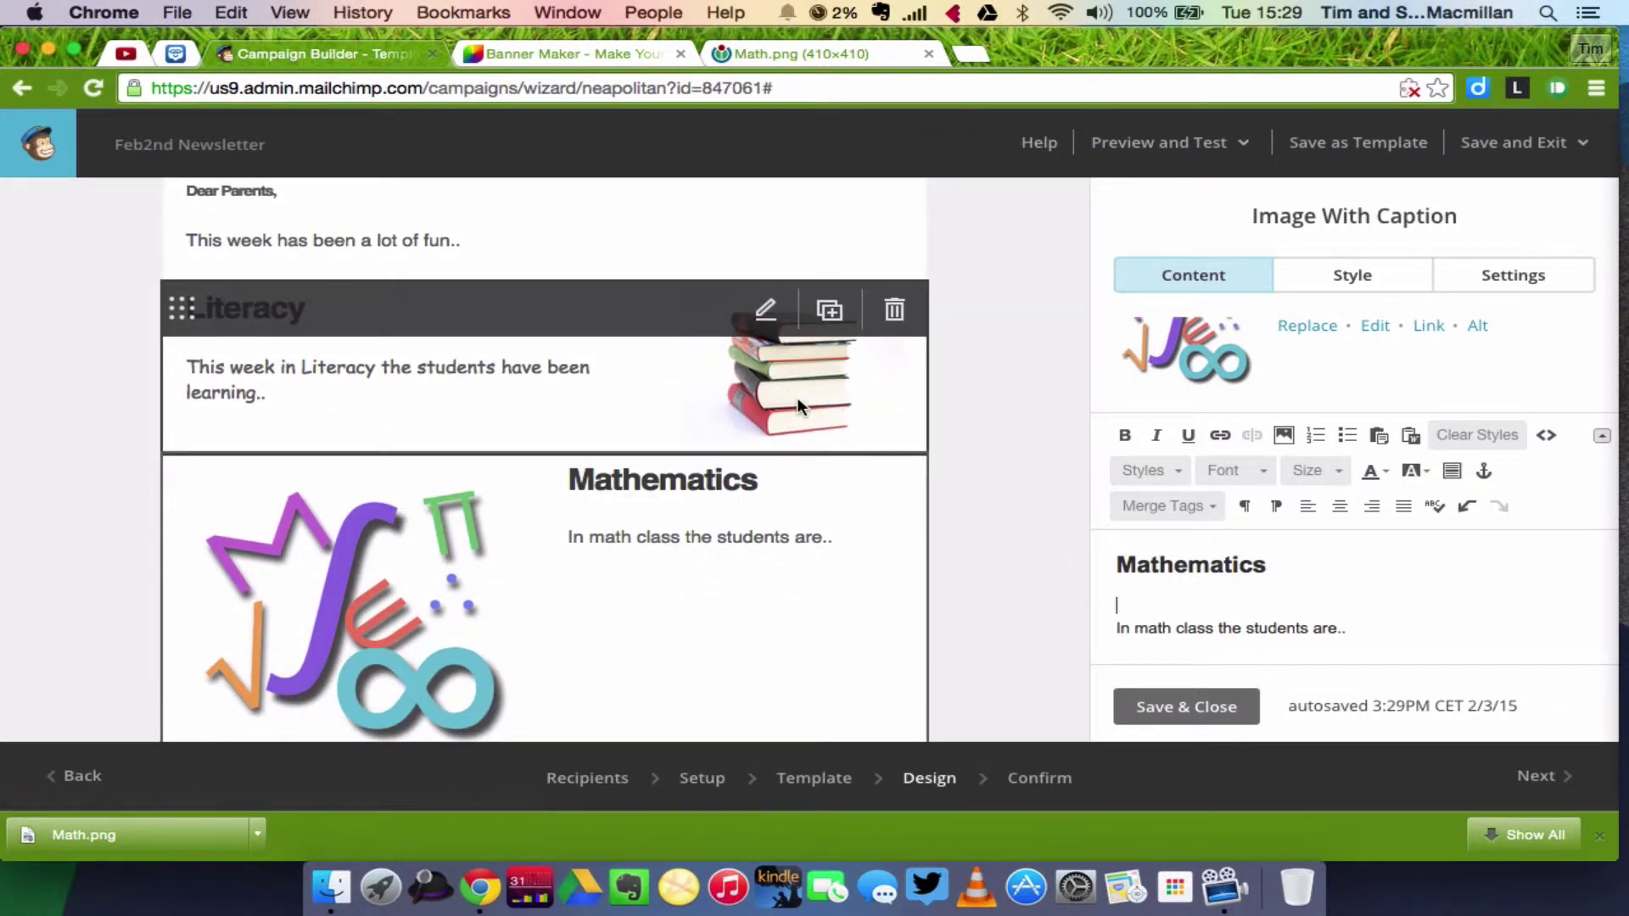
Set the Mathematics block's caption width to Two-Thirds
{"action": "left_click", "coordinate": [1518, 278]}
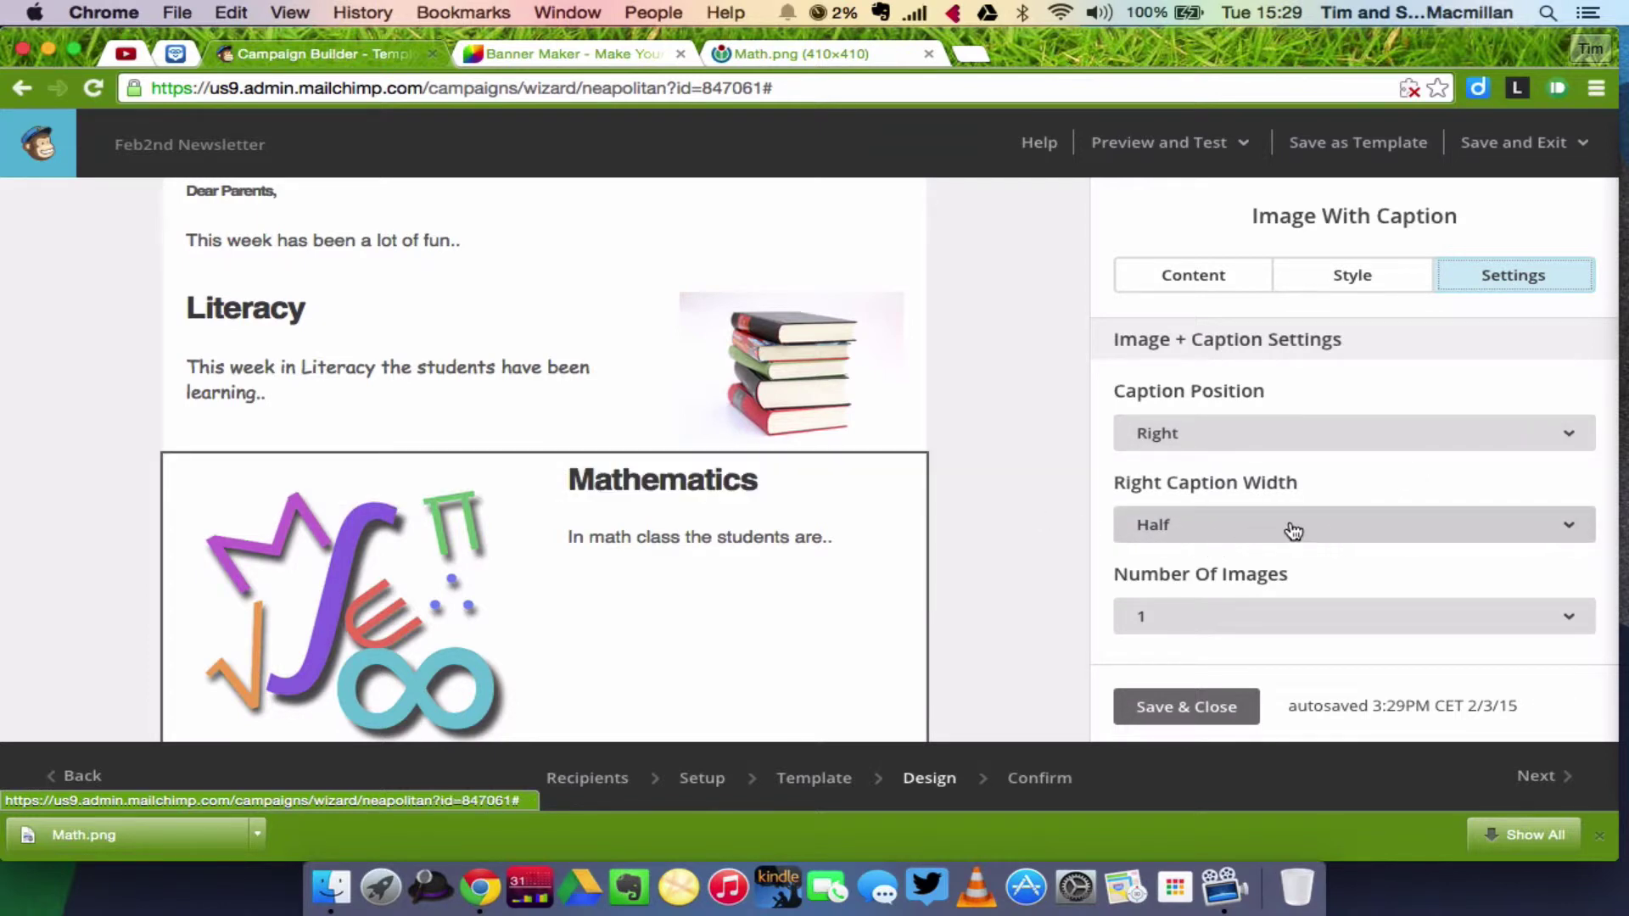
{"action": "left_click", "coordinate": [1364, 531]}
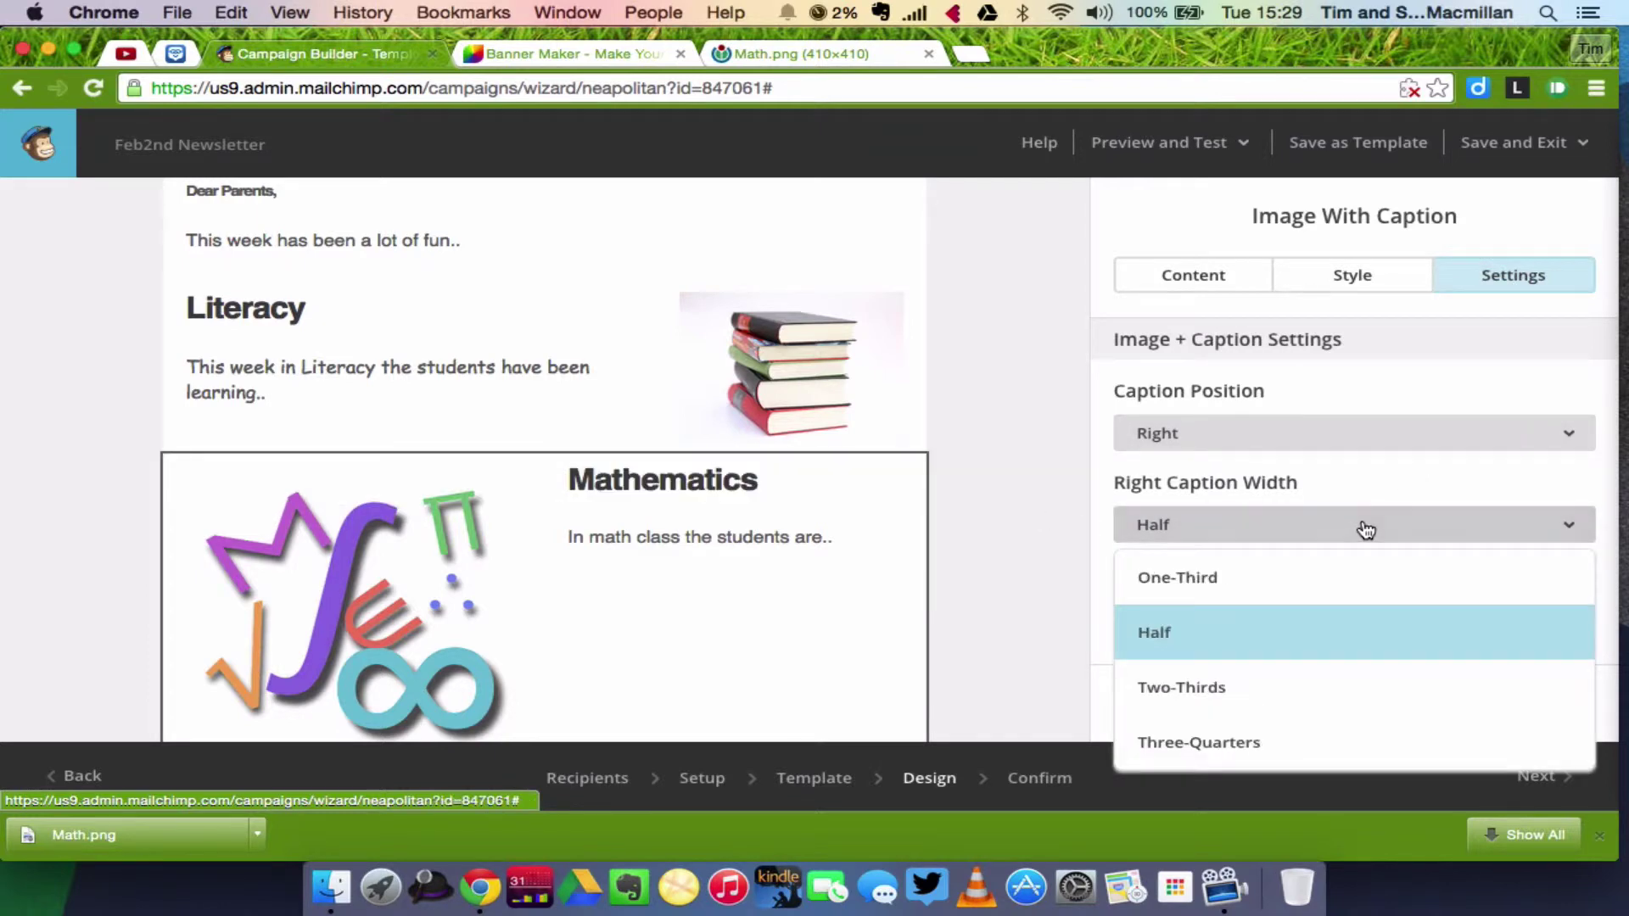
{"action": "left_click", "coordinate": [1264, 686]}
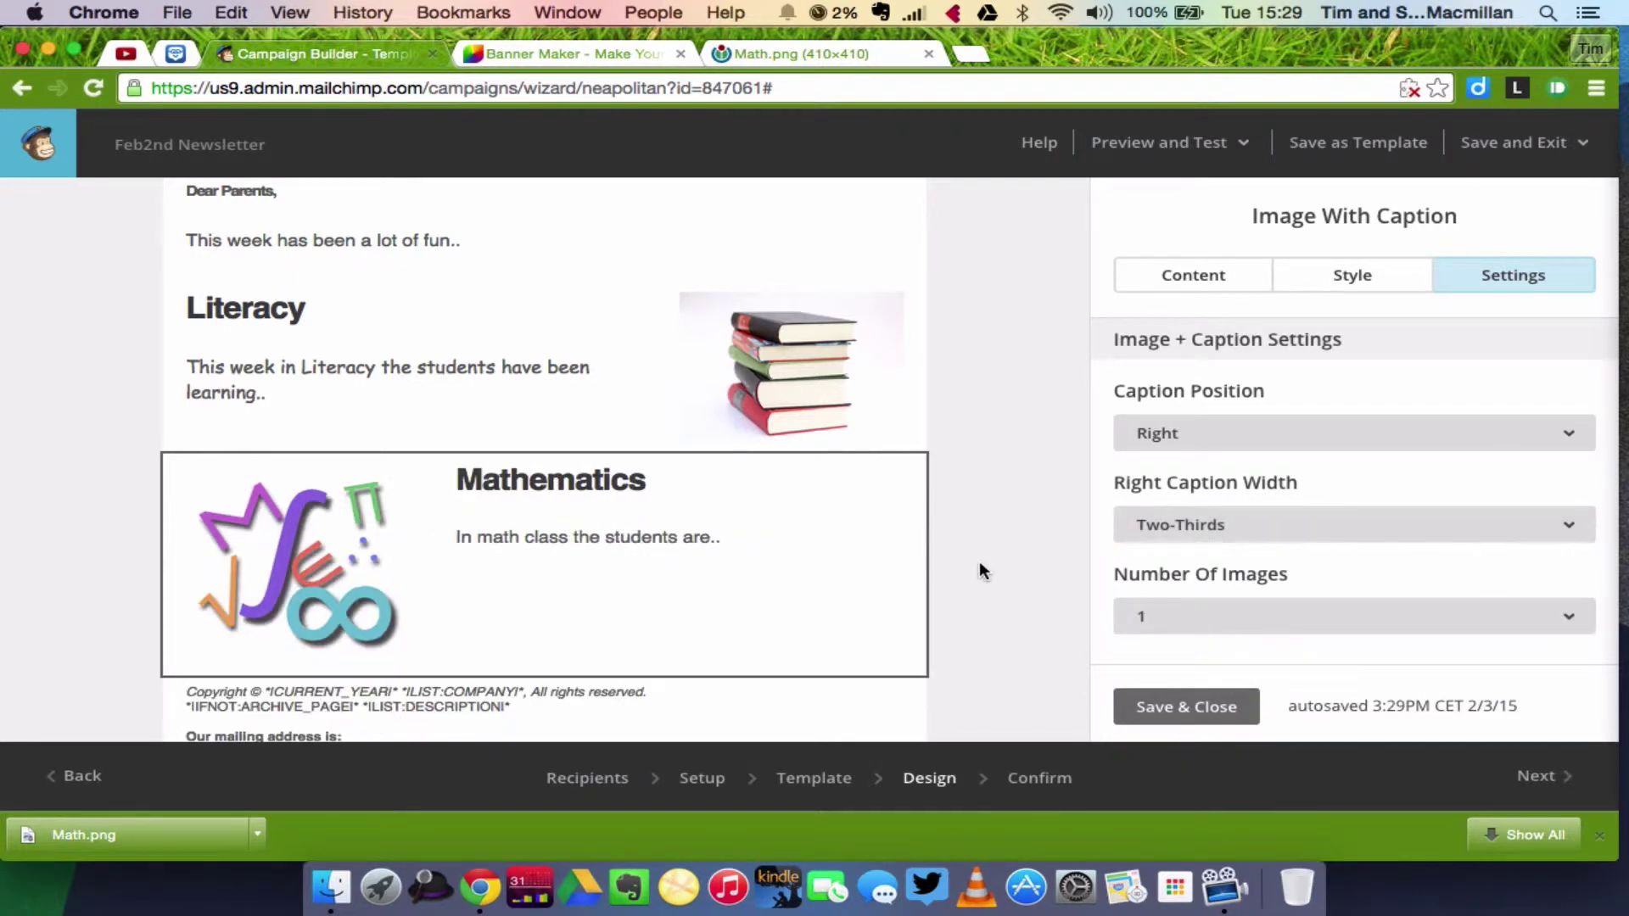
Centre the Mathematics heading and save the Mathematics block
{"action": "left_click", "coordinate": [1191, 279]}
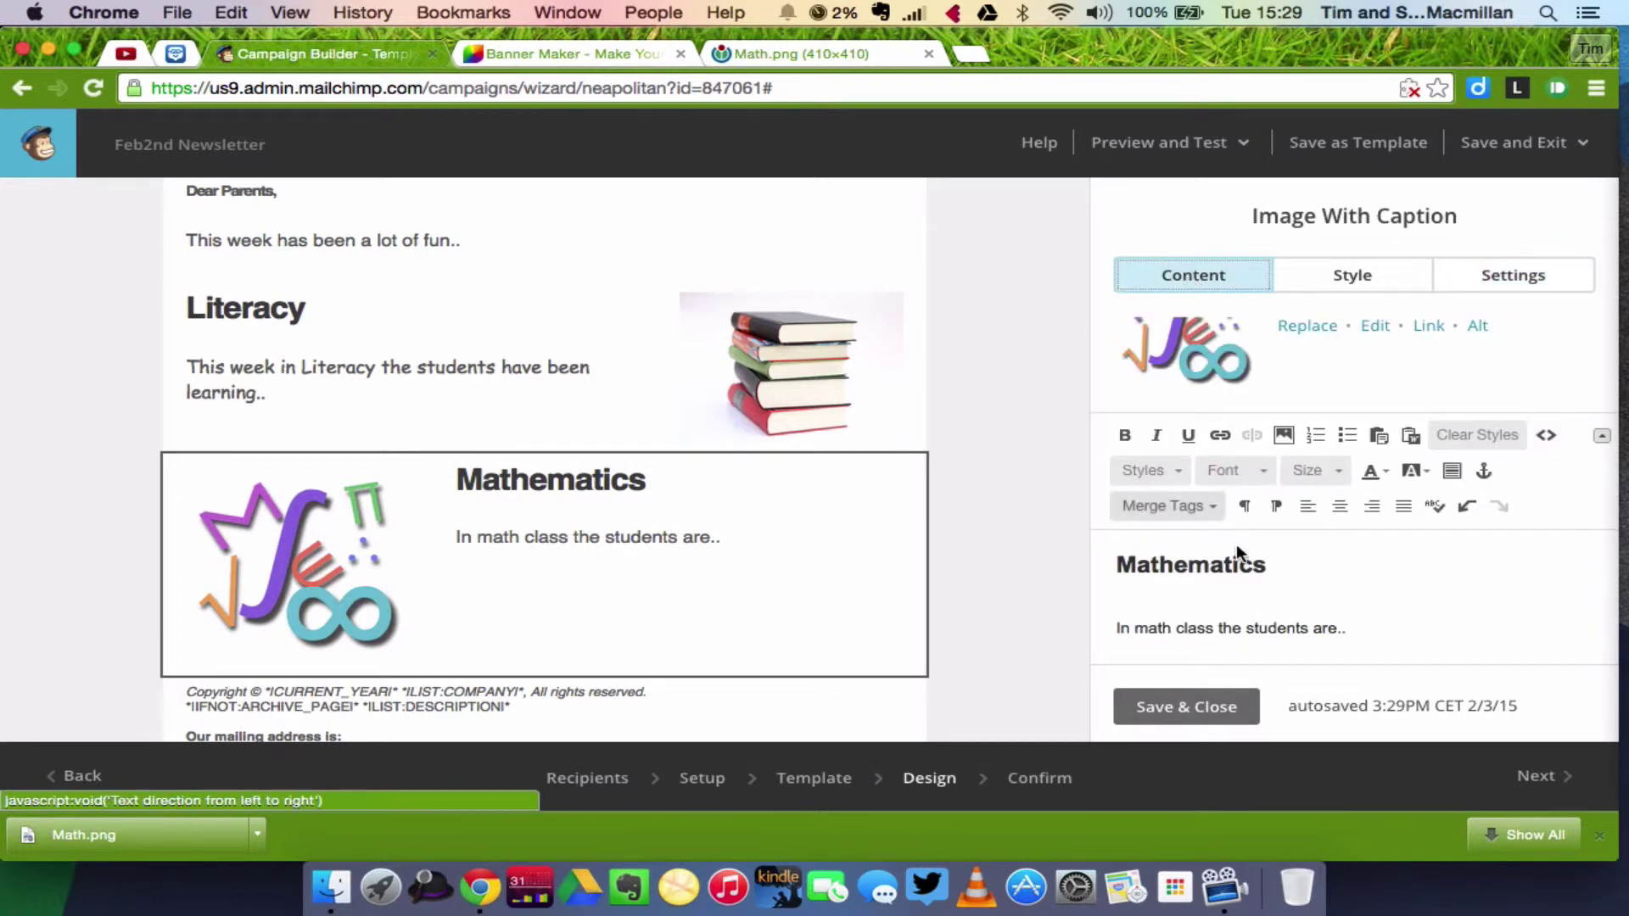
{"action": "scroll", "coordinate": [1334, 591], "scroll_direction": "down", "scroll_amount": 1}
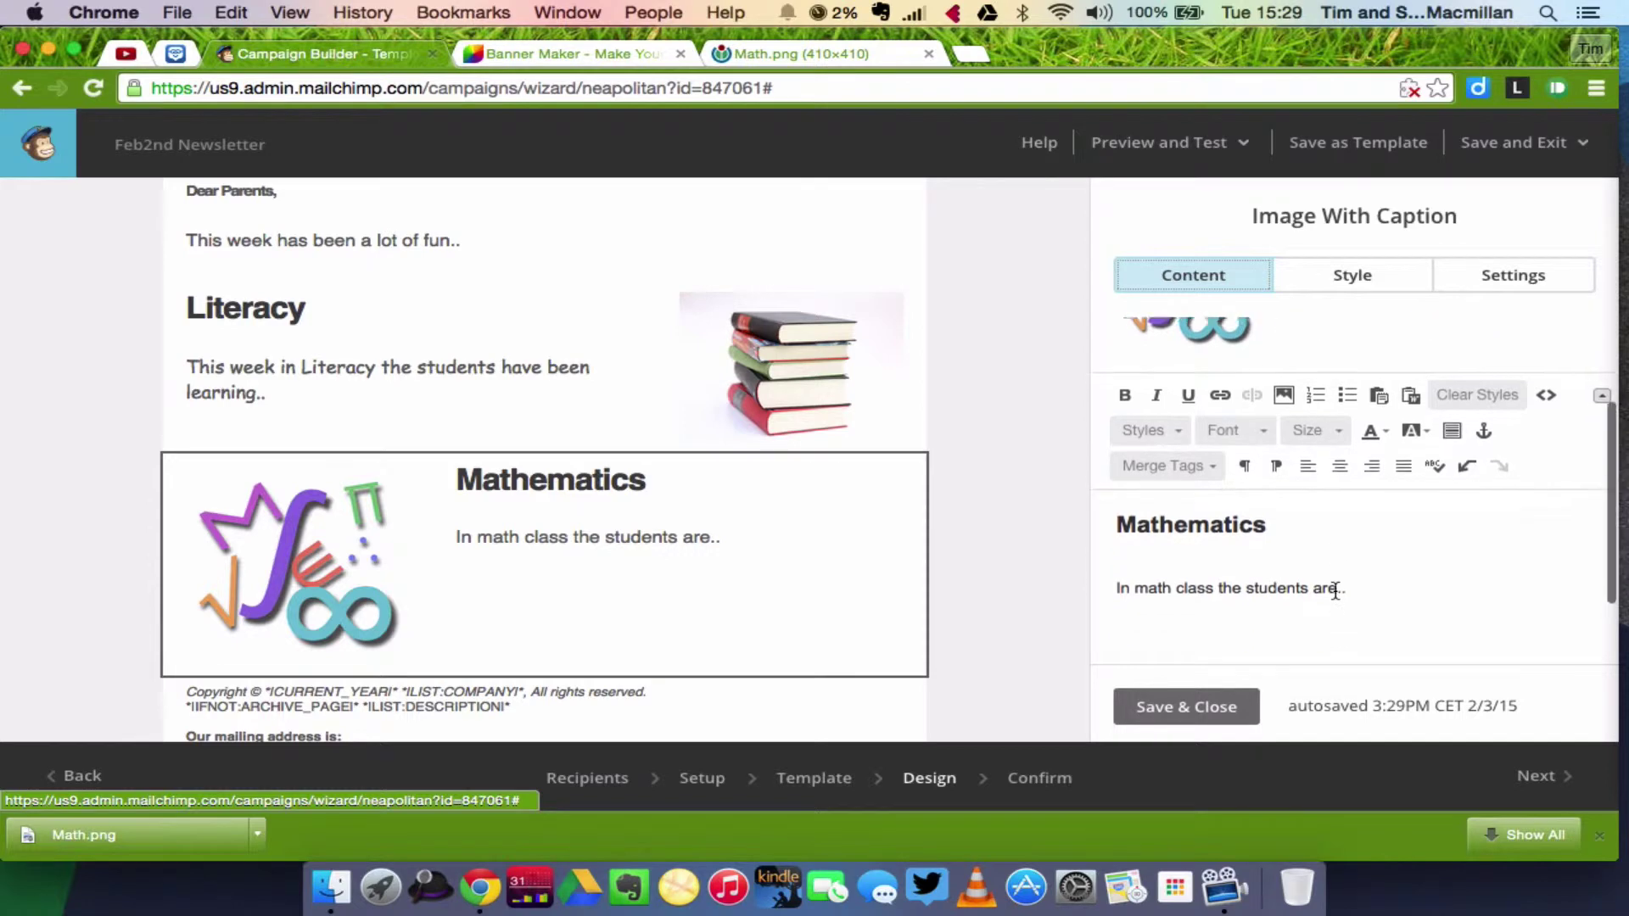
{"action": "double_click", "coordinate": [1198, 512]}
{"action": "left_click", "coordinate": [1346, 459]}
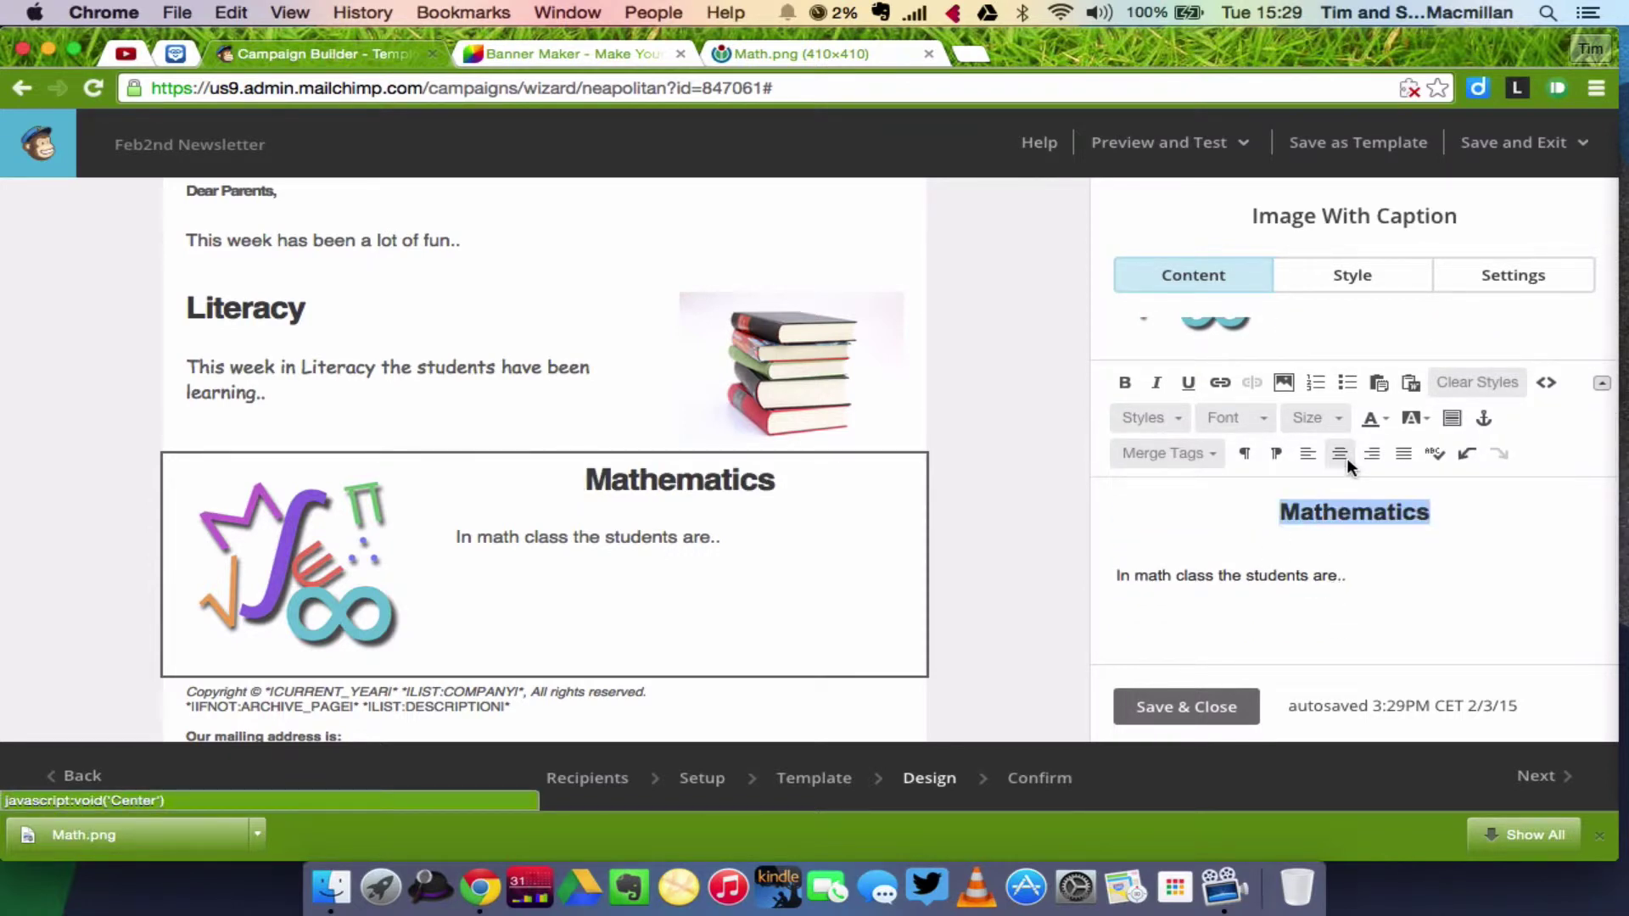
{"action": "left_click", "coordinate": [1276, 552]}
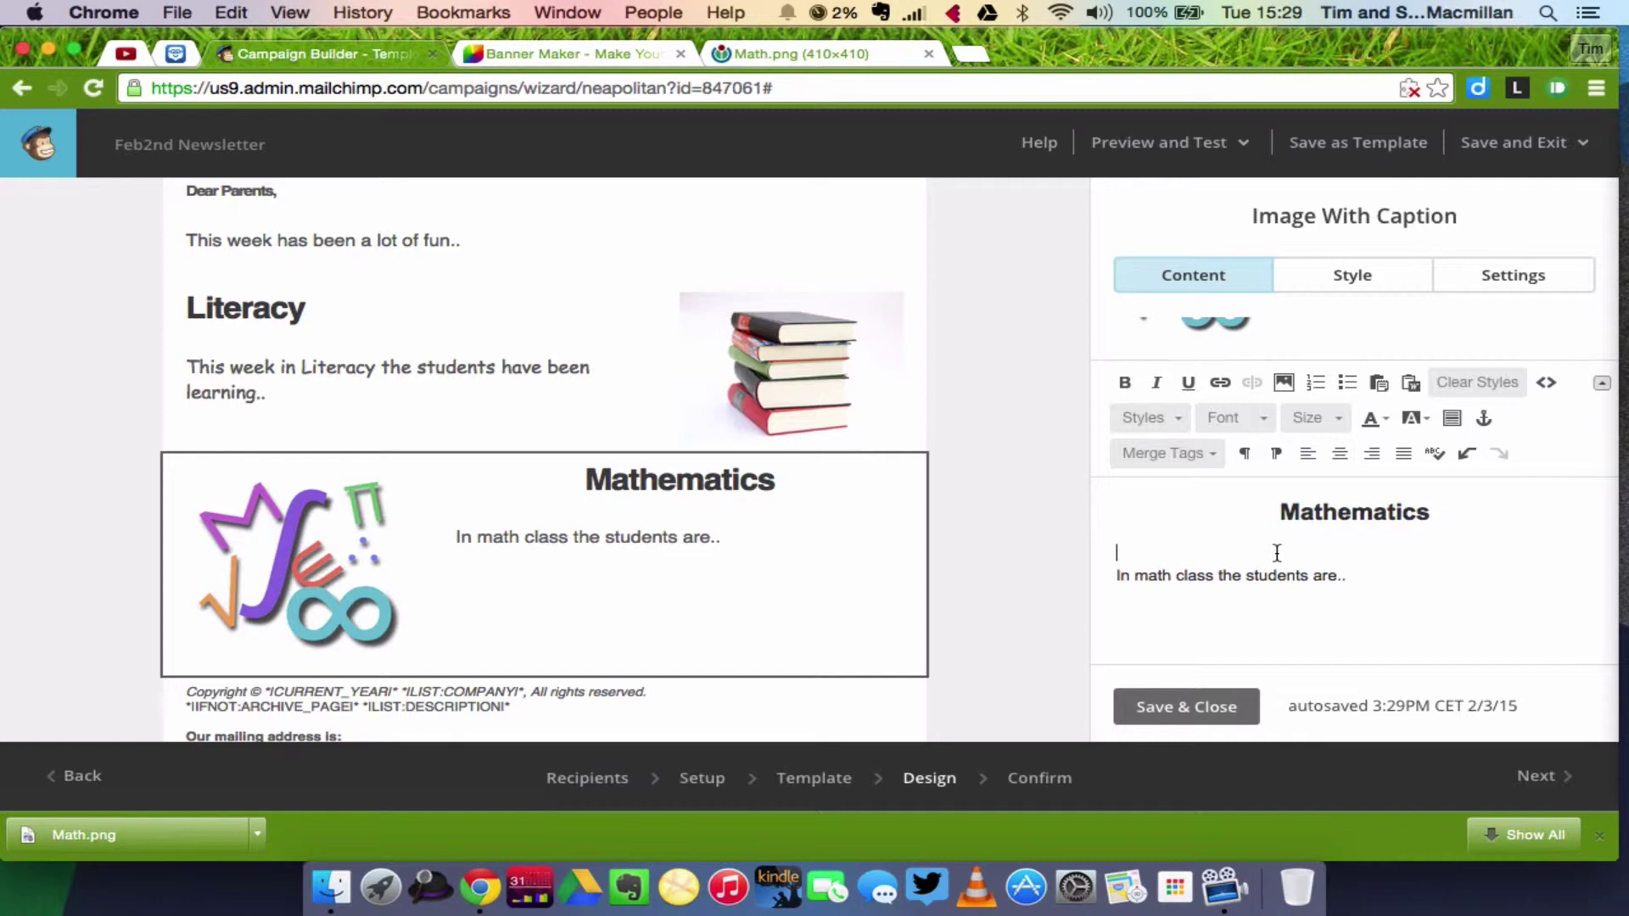
{"action": "left_click", "coordinate": [1180, 706]}
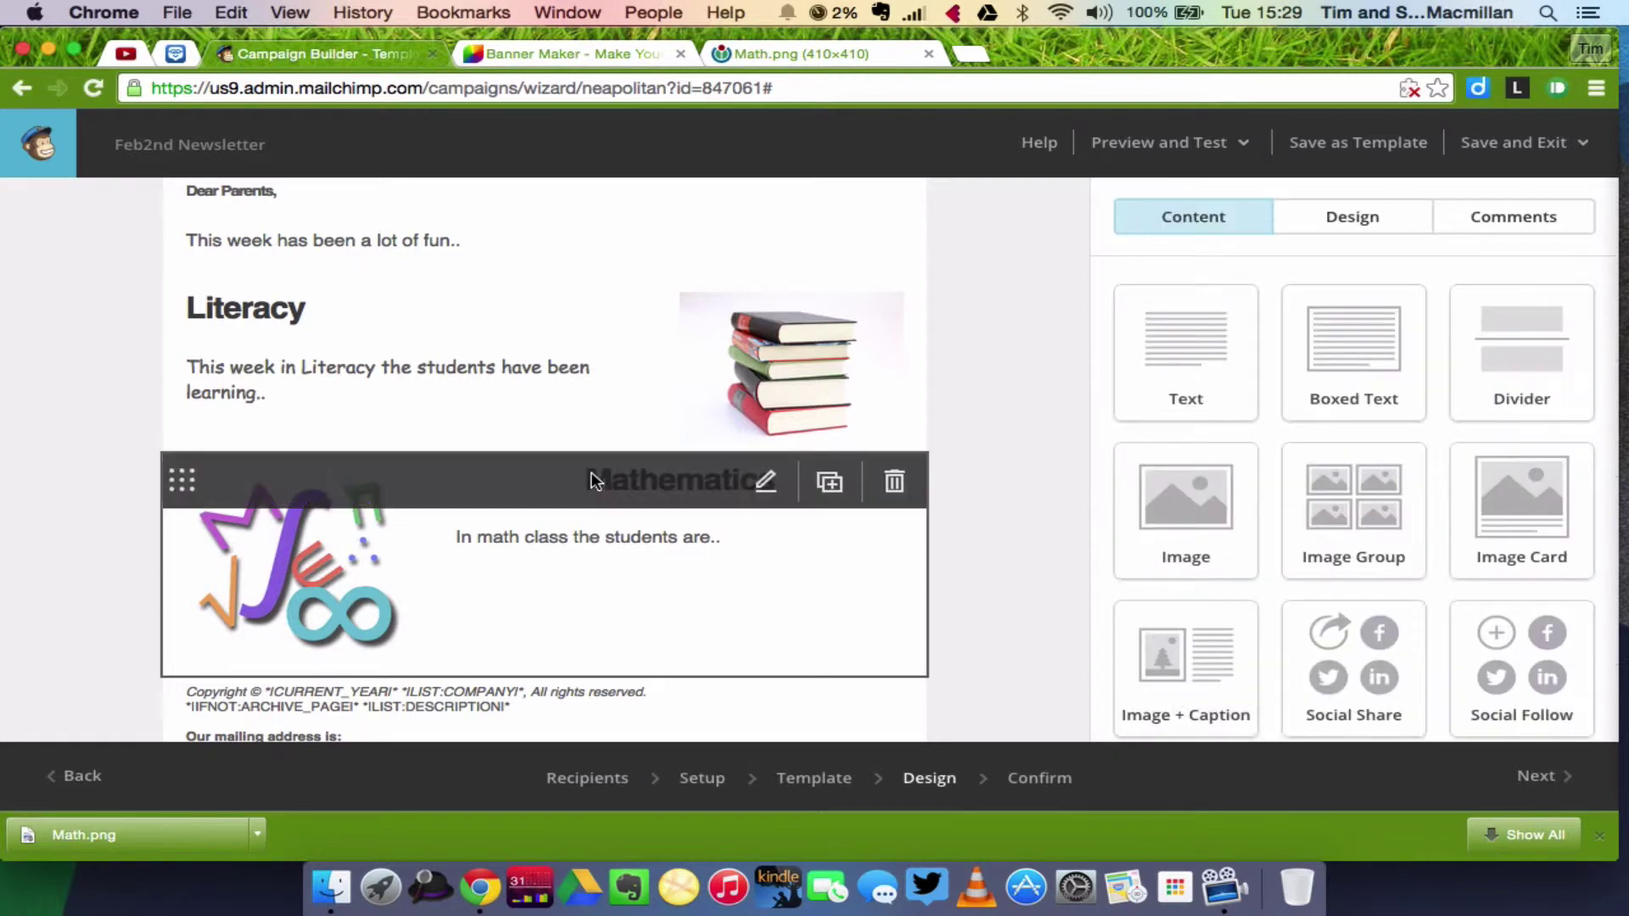
Centre the Literacy heading and save the Literacy block
{"action": "left_click", "coordinate": [390, 399]}
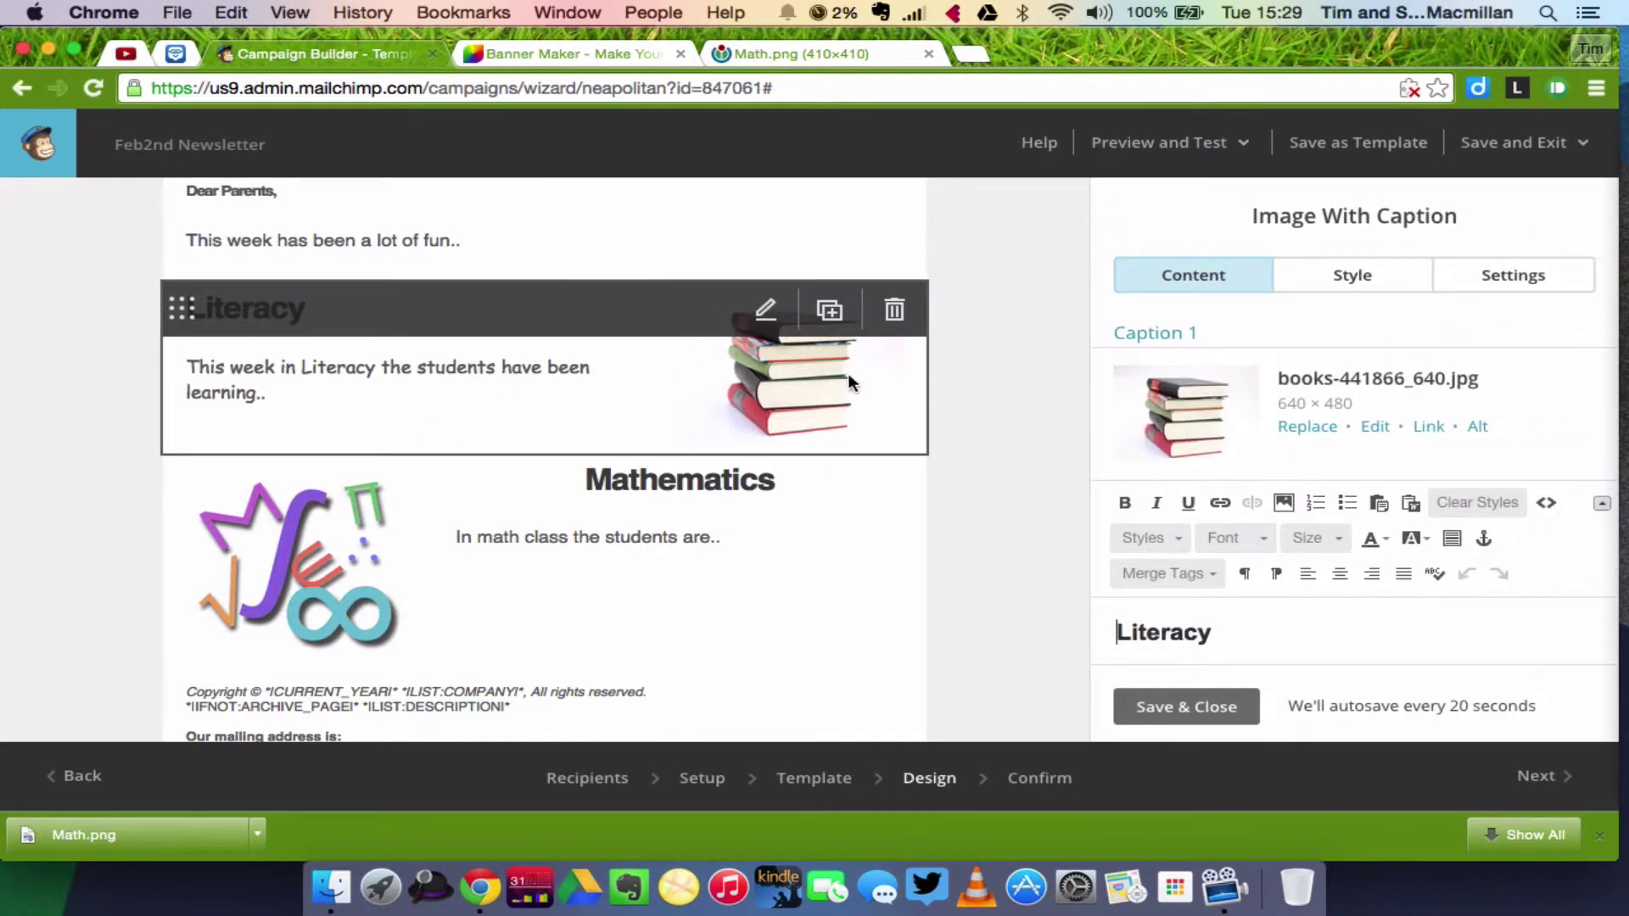
{"action": "scroll", "coordinate": [1269, 572], "scroll_direction": "down", "scroll_amount": 2}
{"action": "triple_click", "coordinate": [1141, 509]}
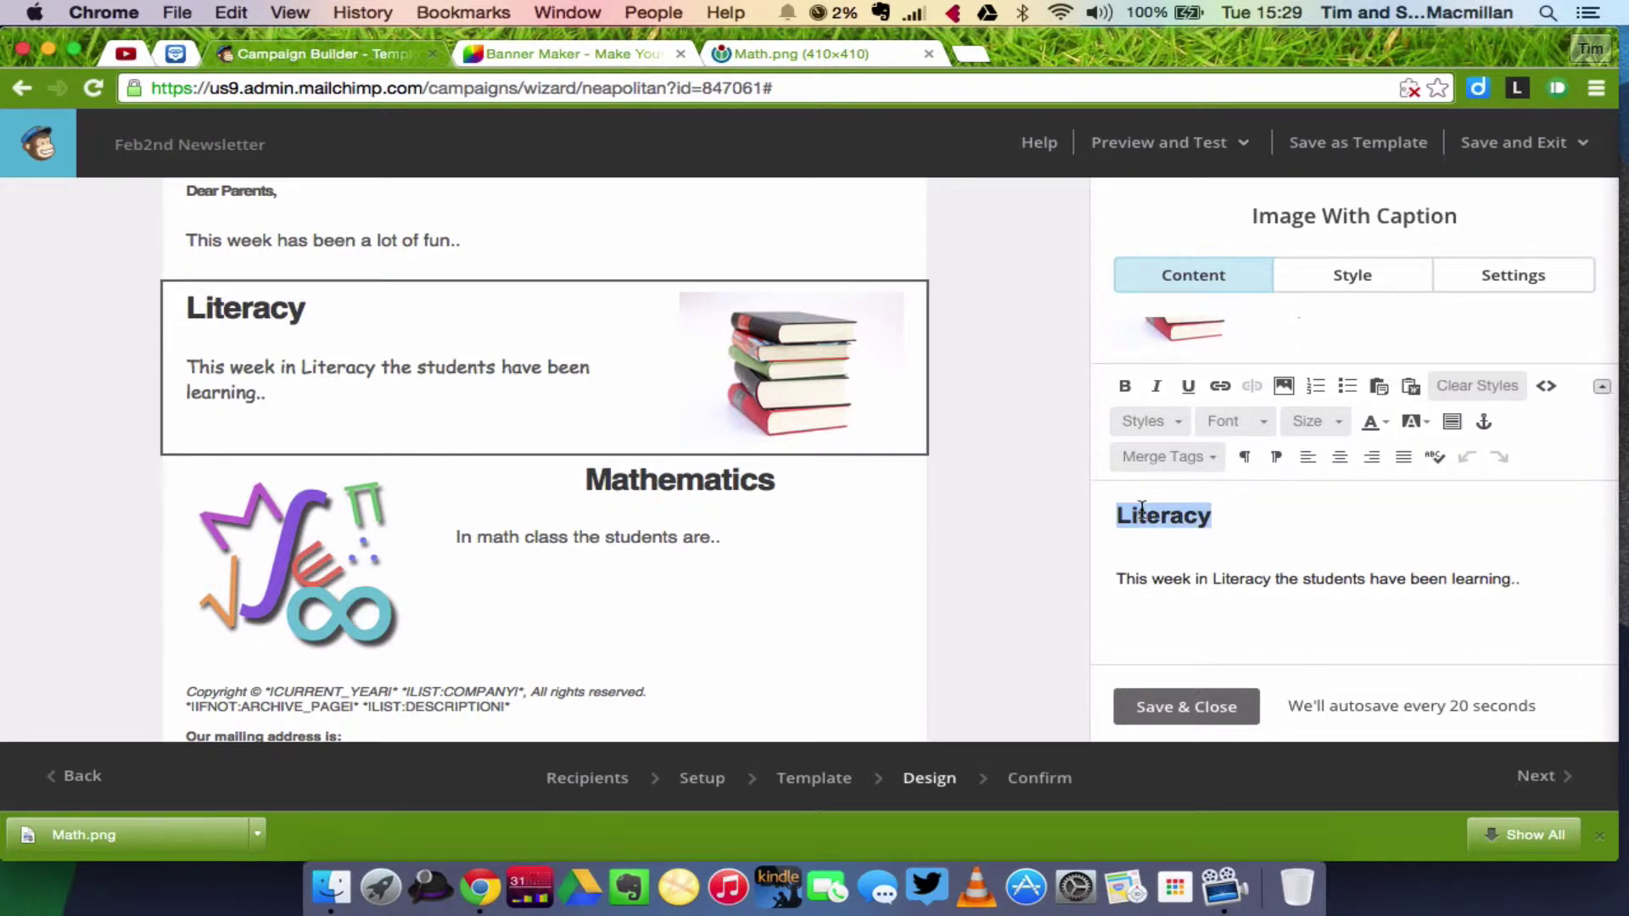
{"action": "left_click", "coordinate": [1339, 456]}
{"action": "left_click", "coordinate": [1171, 704]}
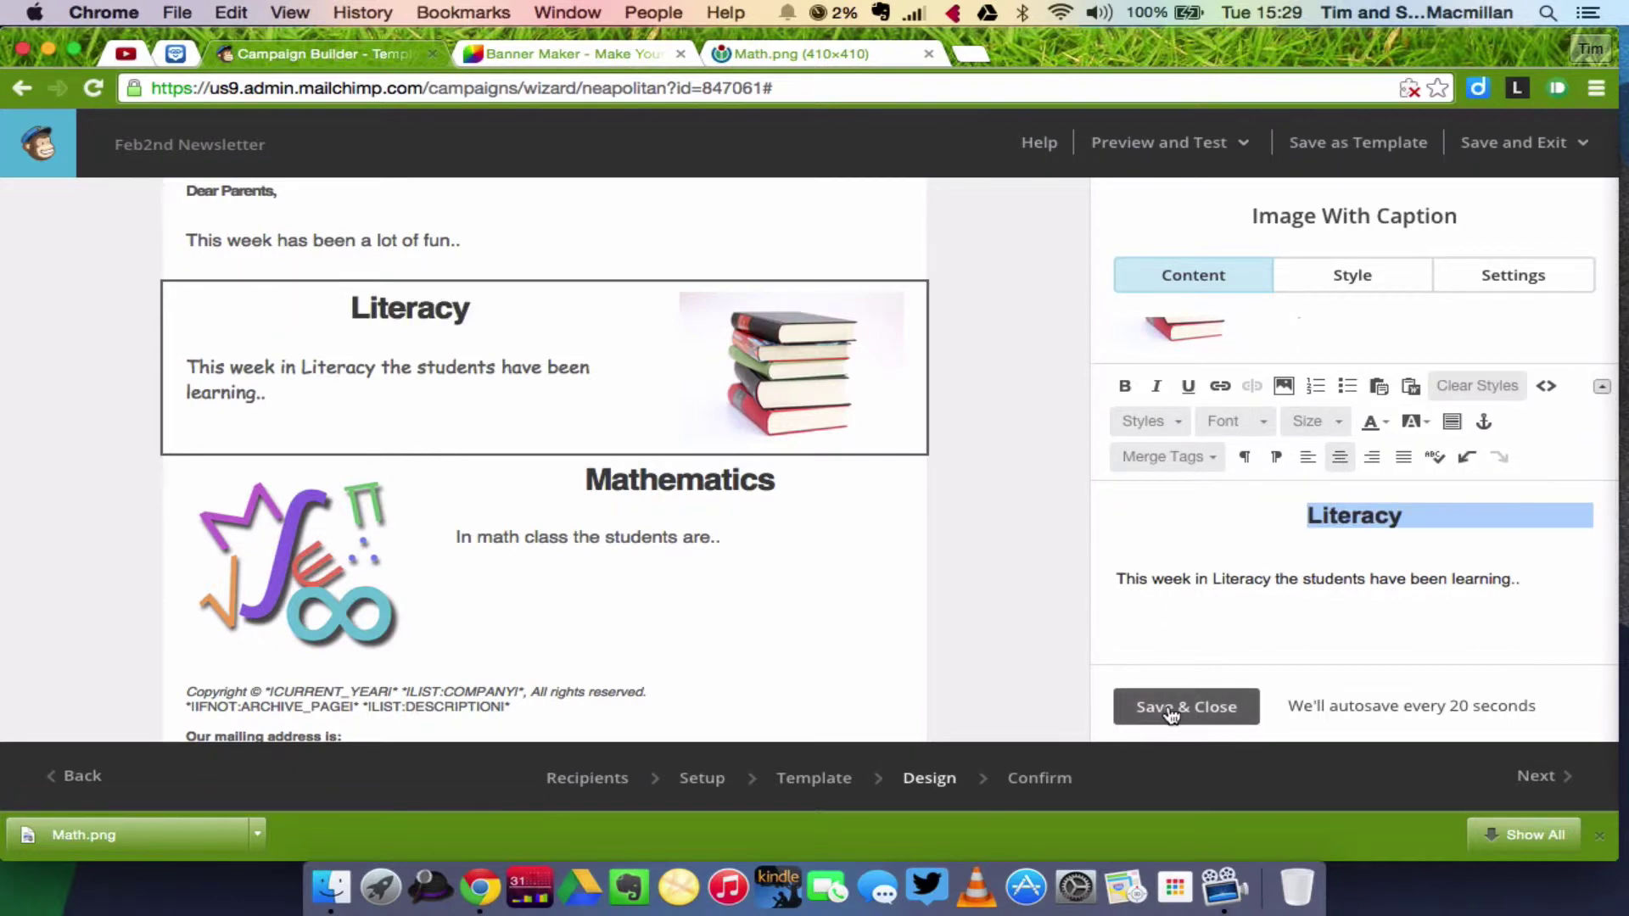
{"action": "scroll", "coordinate": [987, 604], "scroll_direction": "down", "scroll_amount": 4}
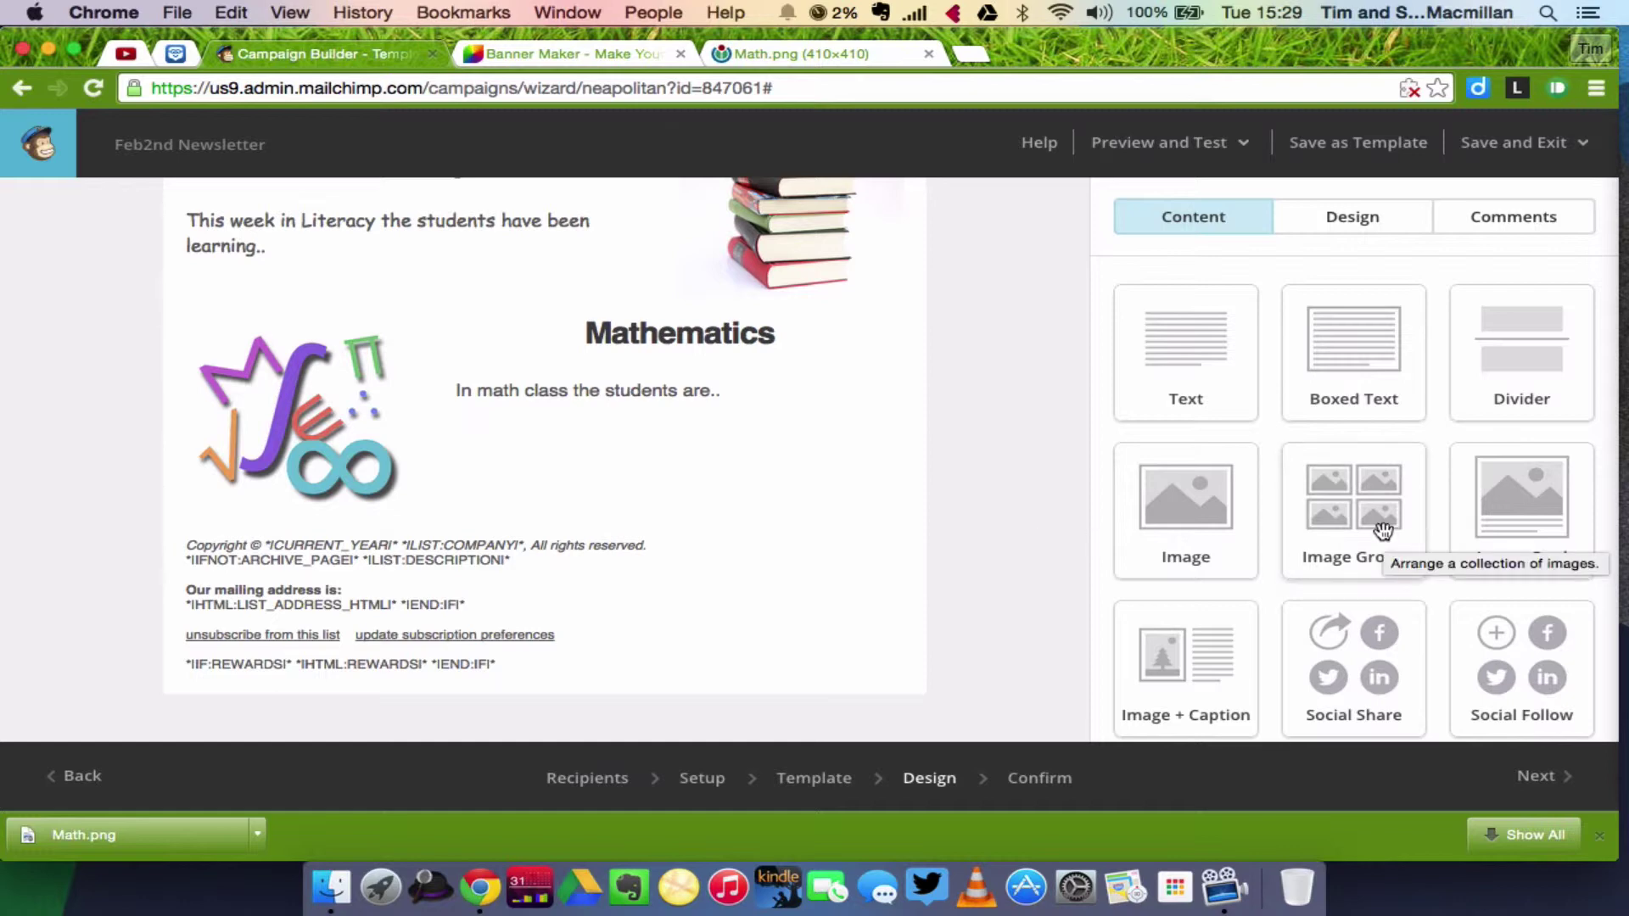
Place an Image Group block with two empty image slots between Mathematics and the footer
{"action": "left_click_drag", "start_coordinate": [1383, 531], "coordinate": [465, 472]}
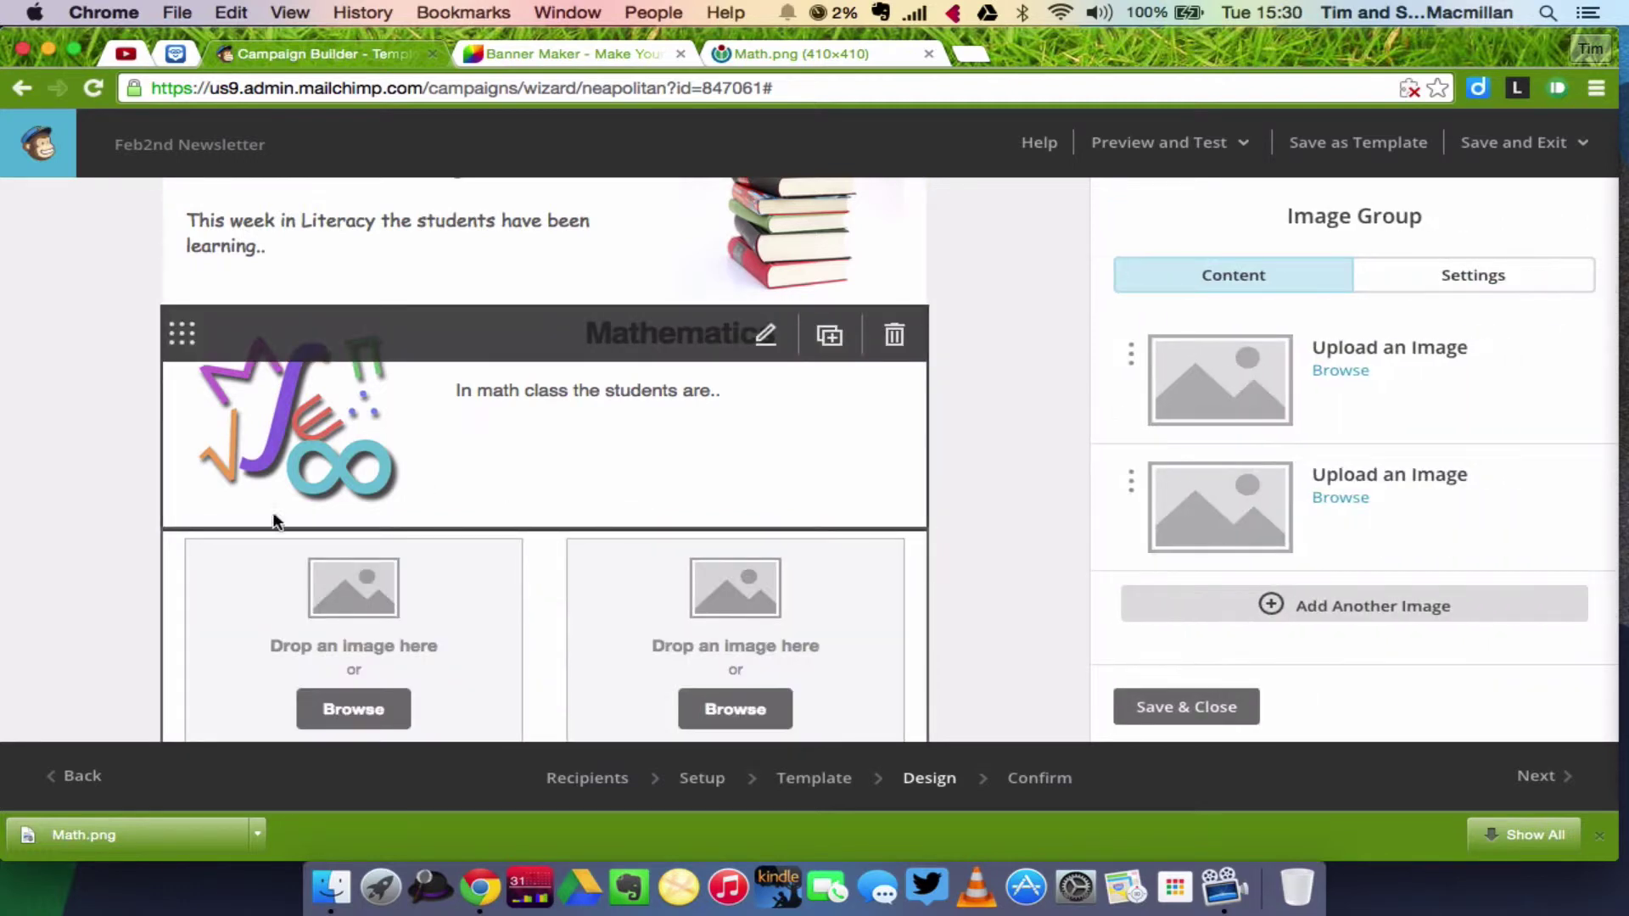
{"action": "scroll", "coordinate": [49, 608], "scroll_direction": "down", "scroll_amount": 3}
{"action": "scroll", "coordinate": [48, 608], "scroll_direction": "down", "scroll_amount": 2}
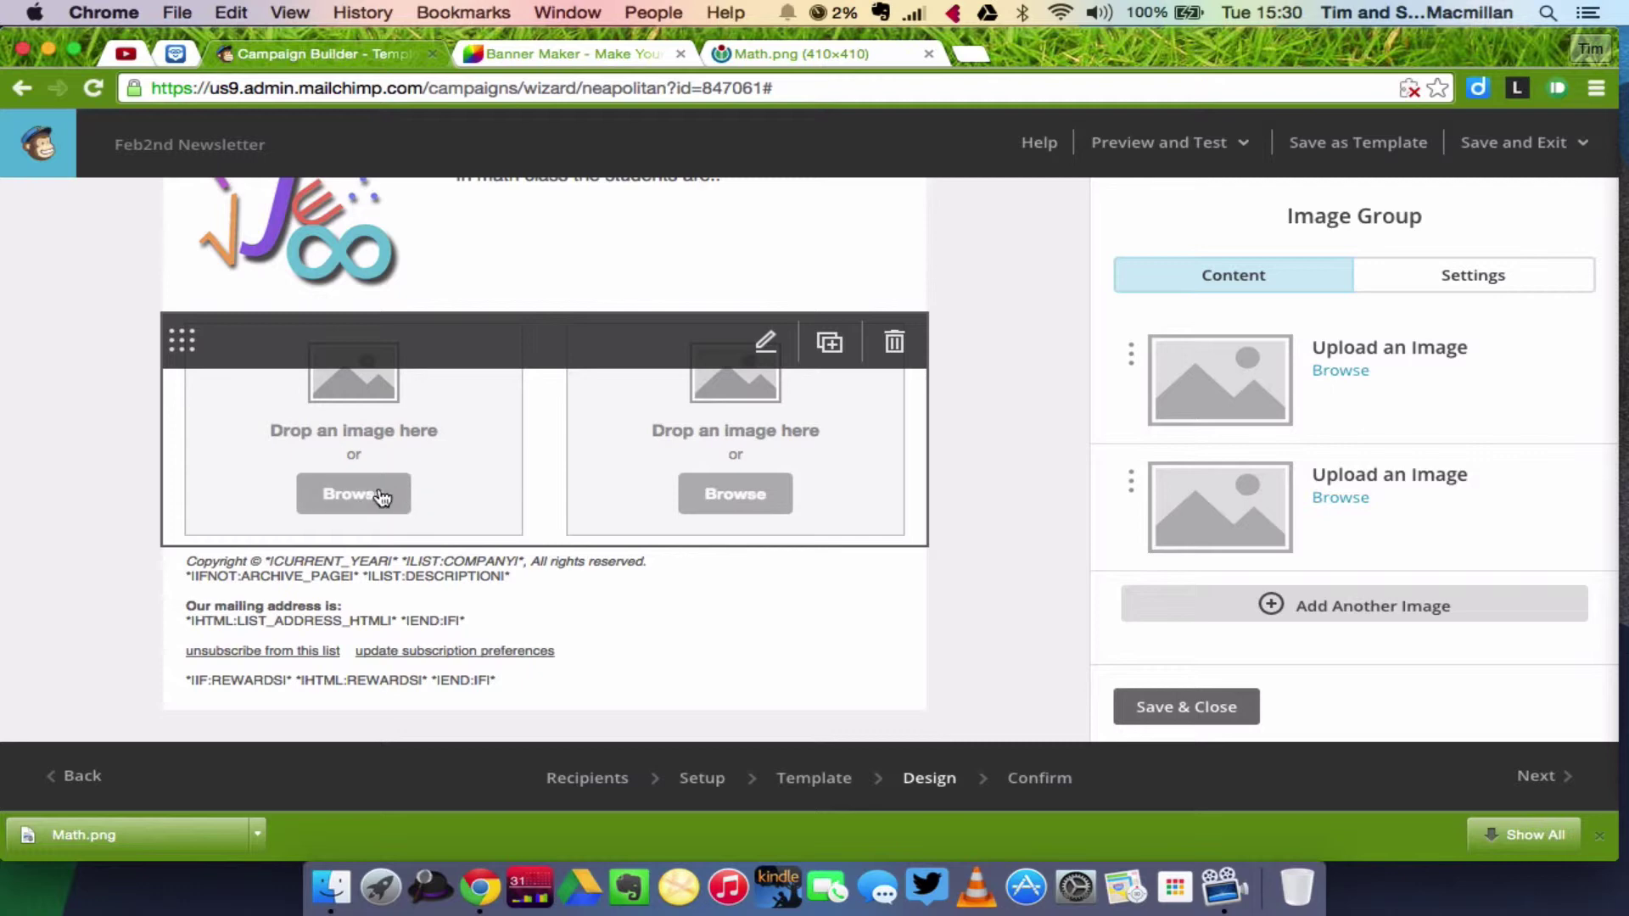
{"action": "scroll", "coordinate": [995, 373], "scroll_direction": "up", "scroll_amount": 3}
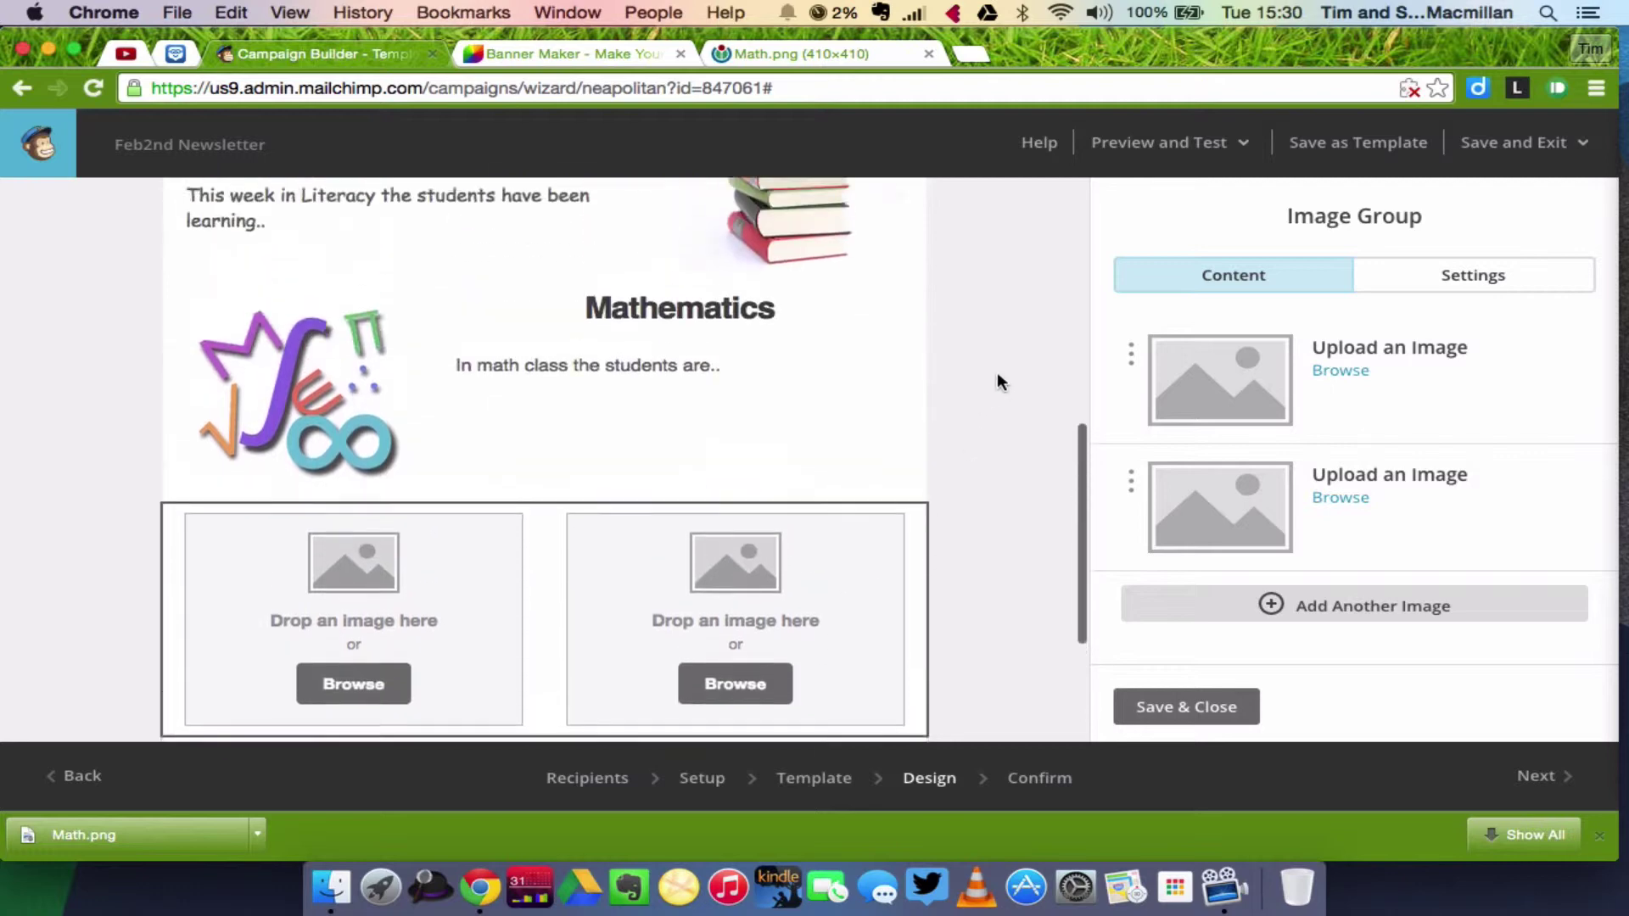
{"action": "scroll", "coordinate": [997, 375], "scroll_direction": "up", "scroll_amount": 4}
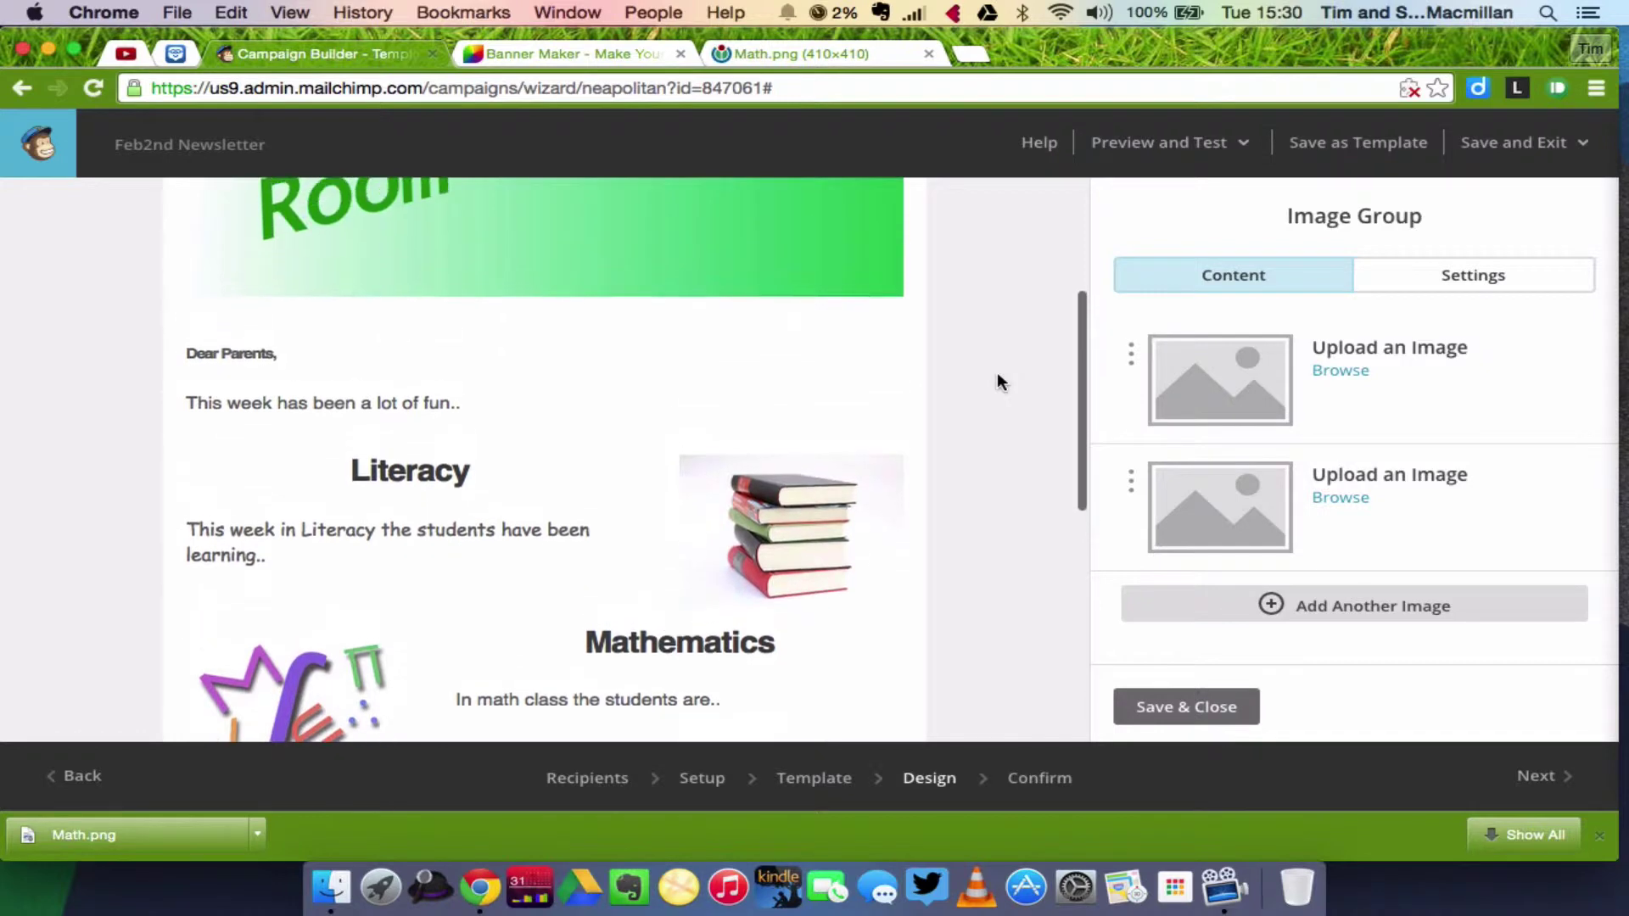
{"action": "scroll", "coordinate": [996, 375], "scroll_direction": "up", "scroll_amount": 4}
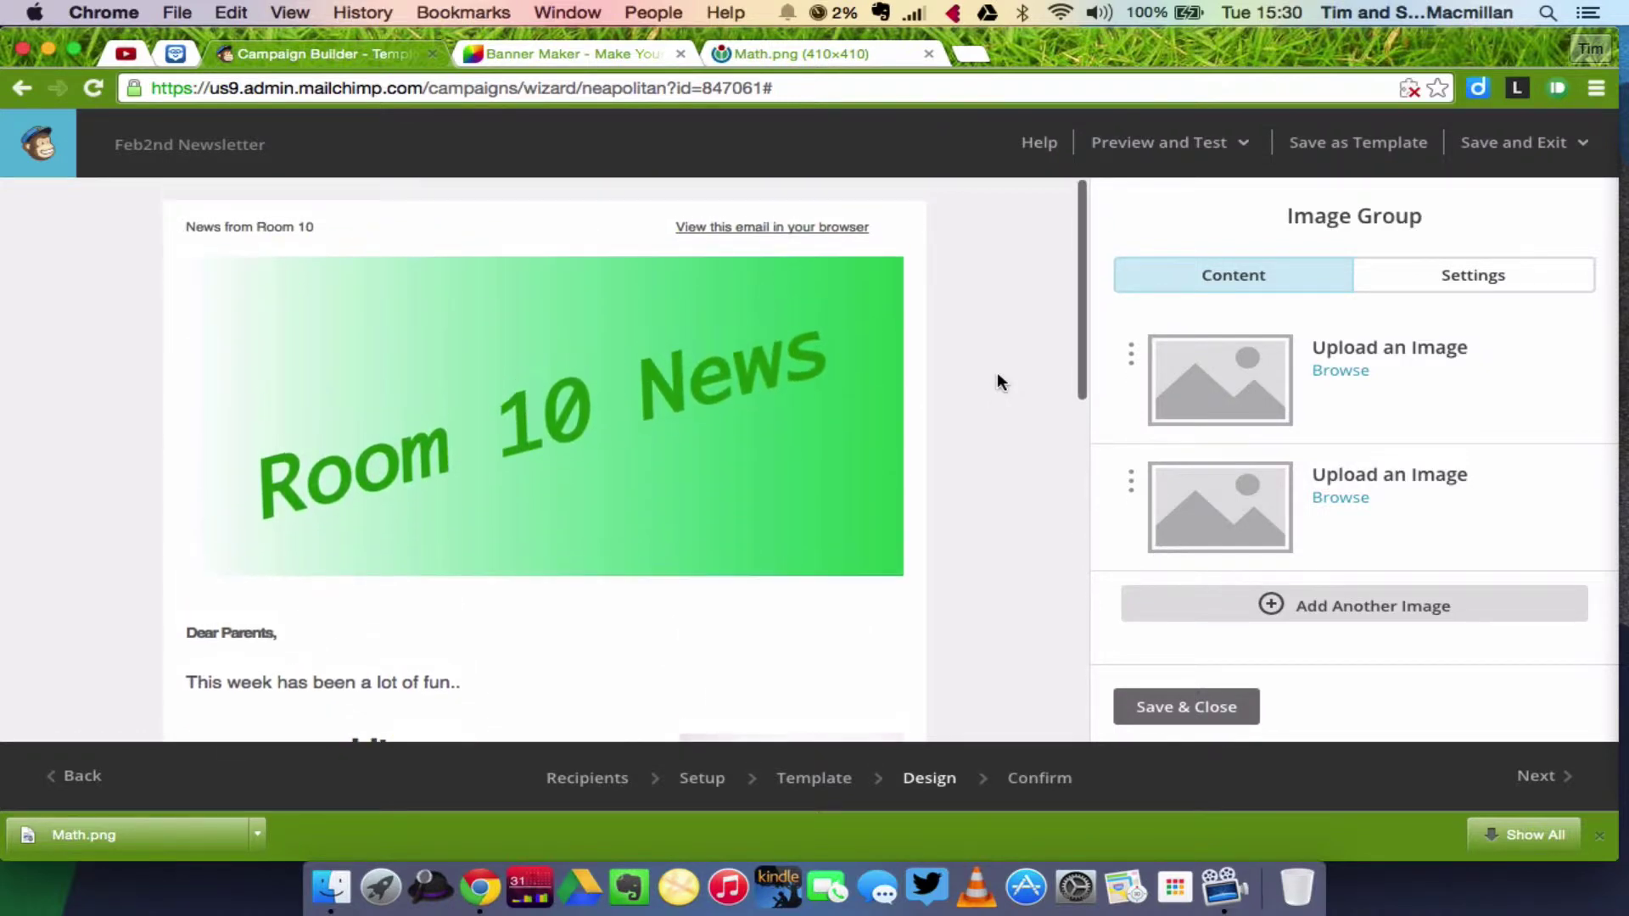
{"action": "scroll", "coordinate": [996, 373], "scroll_direction": "down", "scroll_amount": 10}
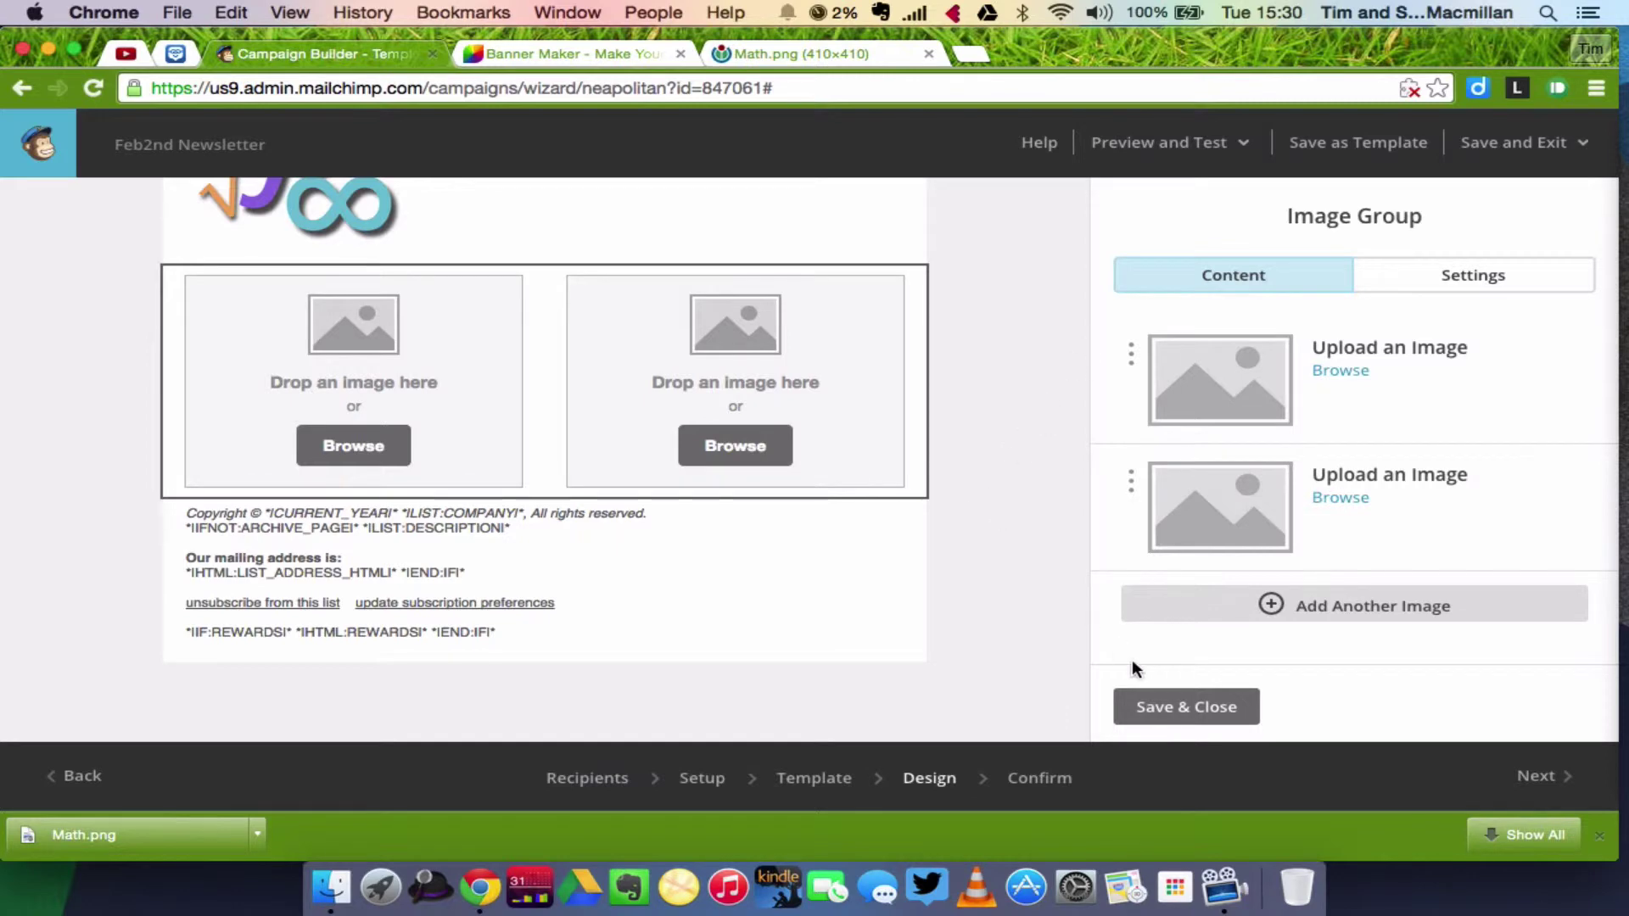
Save the image group and add a button block above the footer
{"action": "left_click", "coordinate": [1145, 706]}
{"action": "scroll", "coordinate": [1321, 611], "scroll_direction": "down", "scroll_amount": 1}
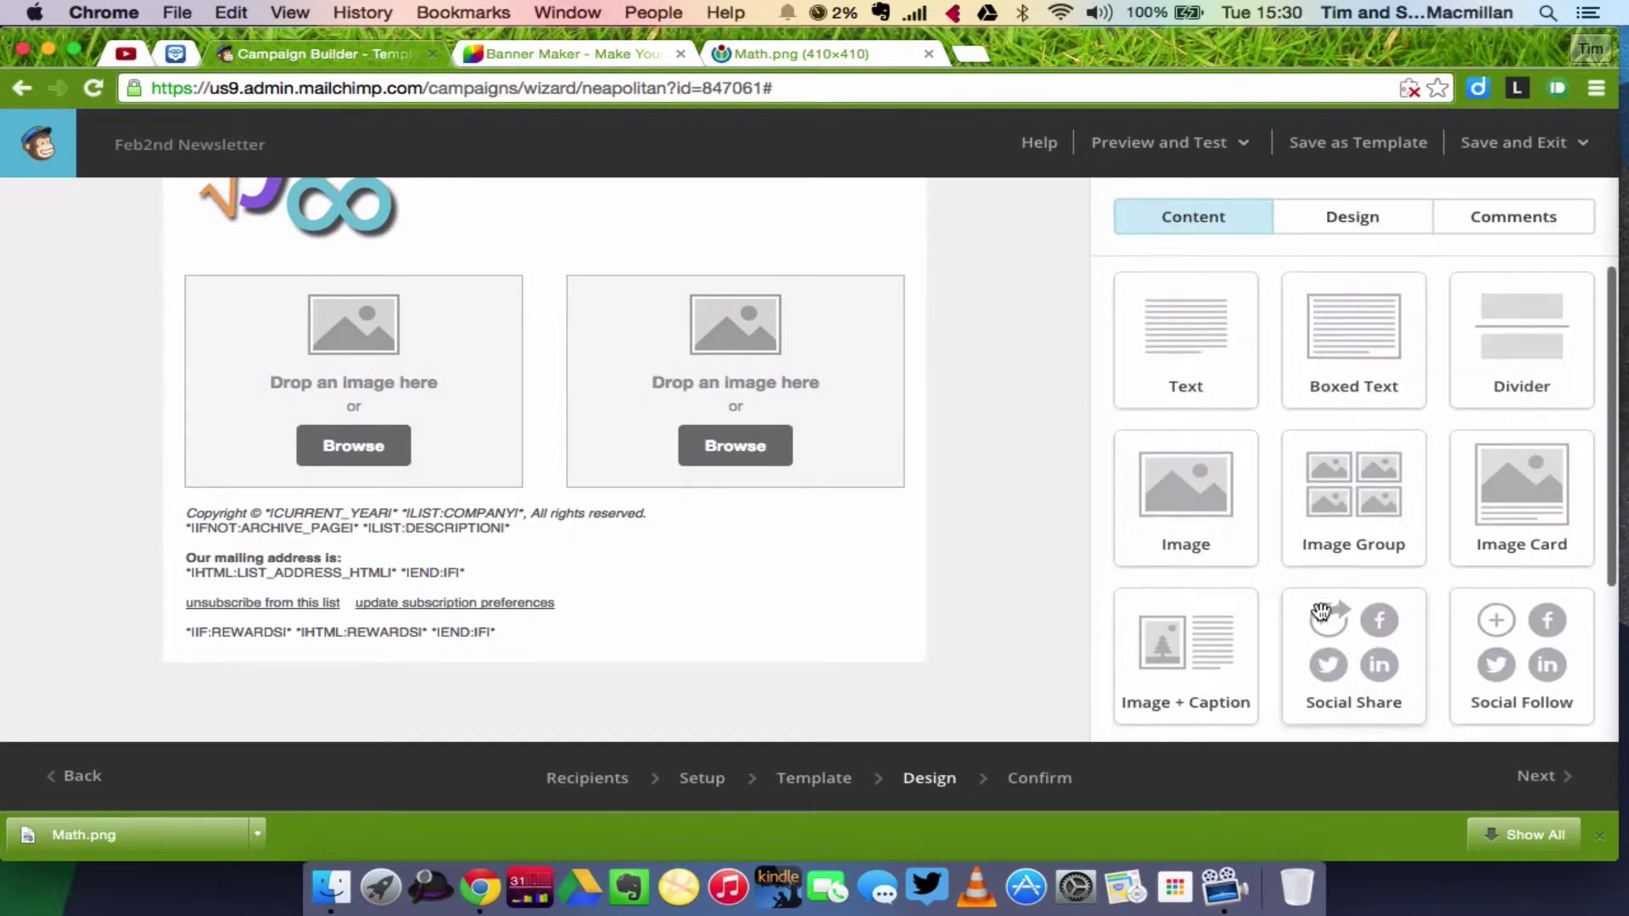
{"action": "scroll", "coordinate": [1321, 610], "scroll_direction": "down", "scroll_amount": 3}
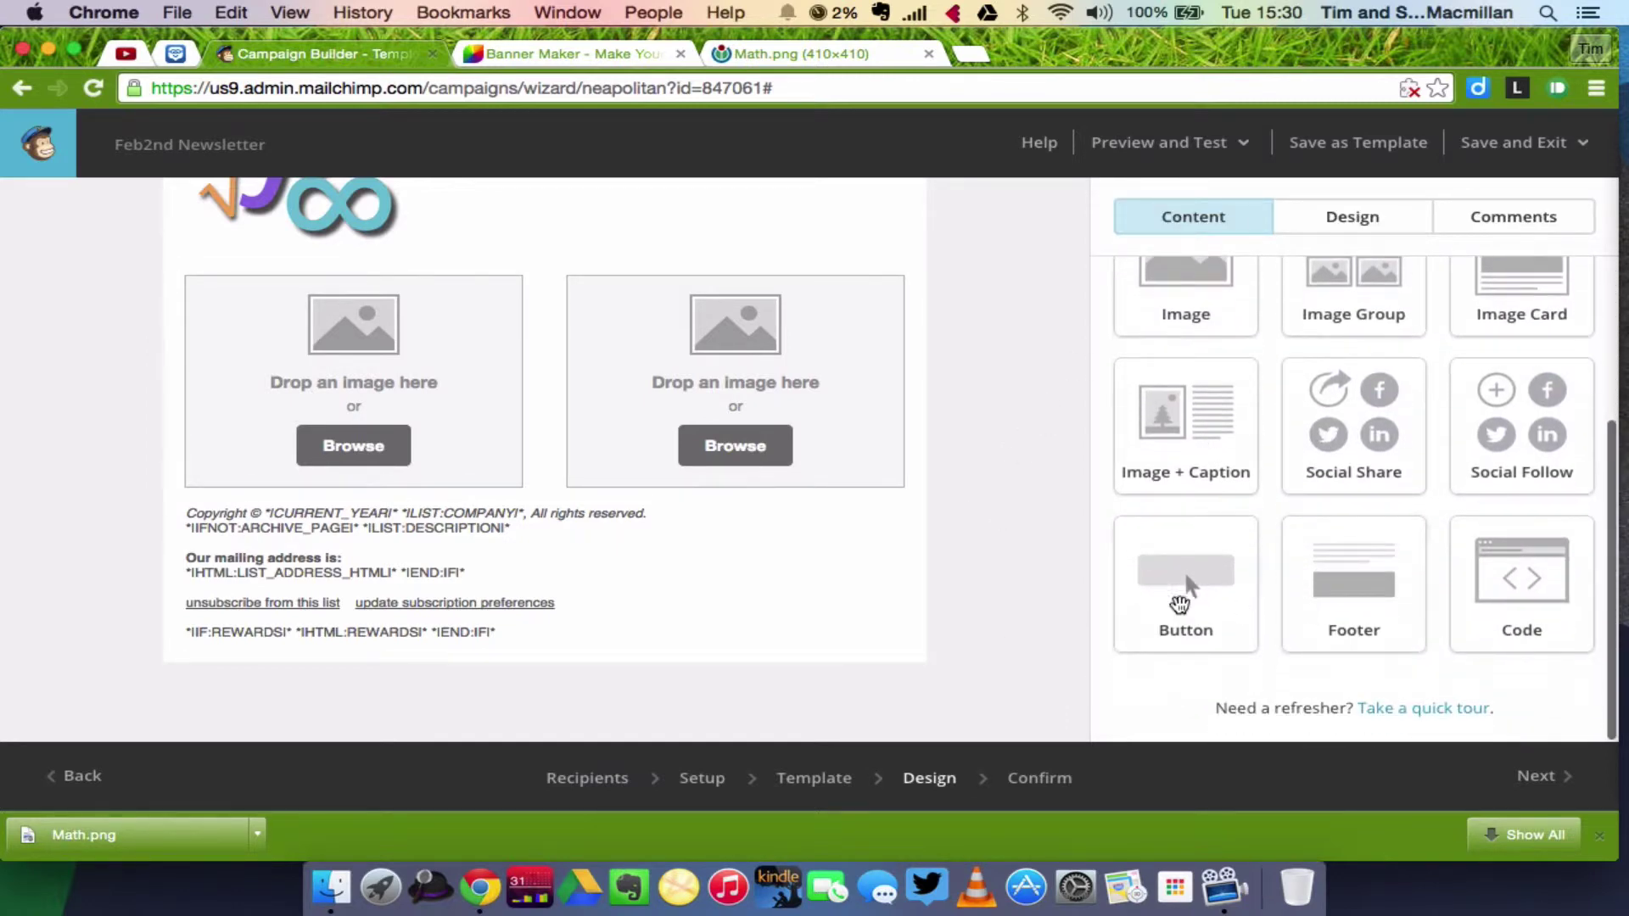
{"action": "left_click_drag", "start_coordinate": [1181, 604], "coordinate": [579, 446]}
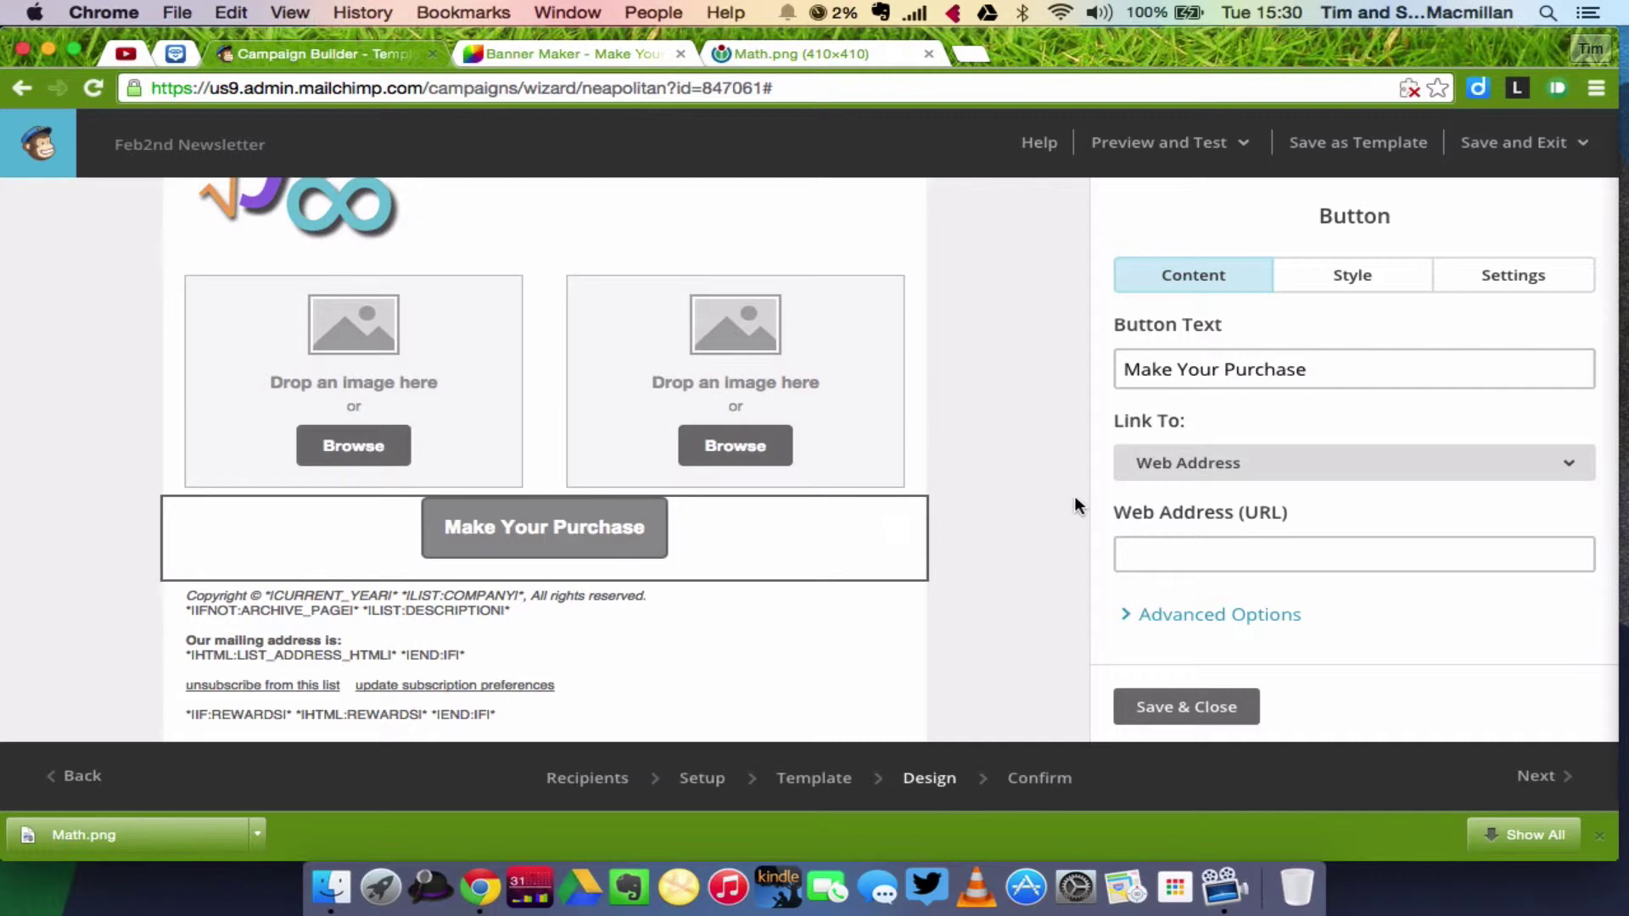
Label the button 'Contact Me', link it to an email address, save, and reopen it
{"action": "triple_click", "coordinate": [1259, 370]}
{"action": "type", "text": "C"}
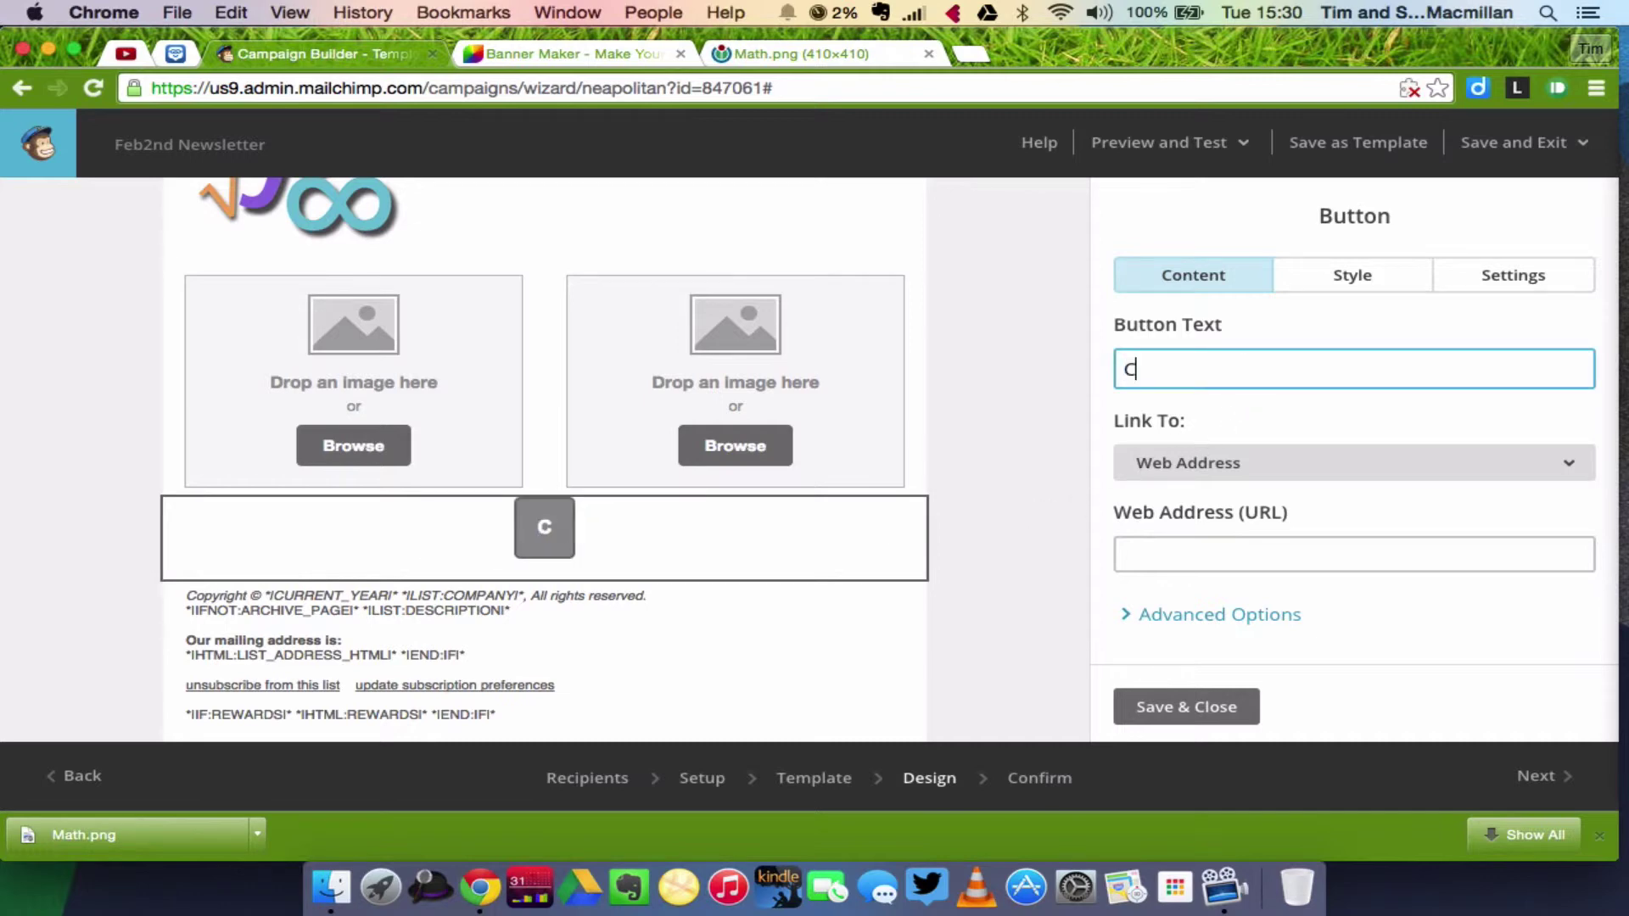
{"action": "type", "text": "ontact Me"}
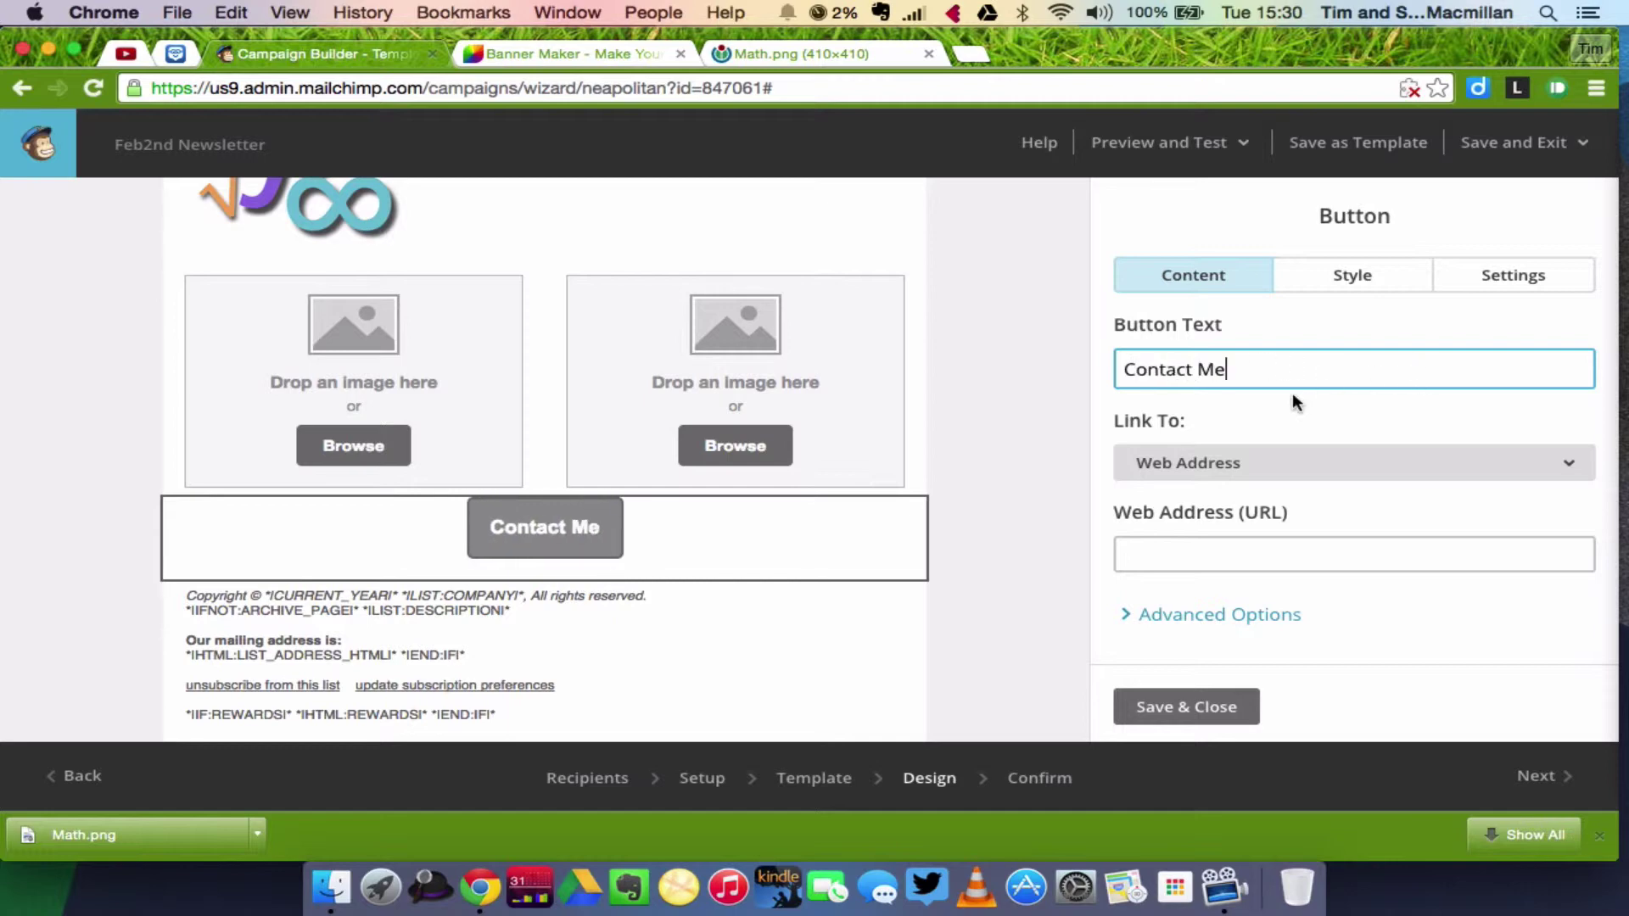
{"action": "left_click", "coordinate": [1272, 473]}
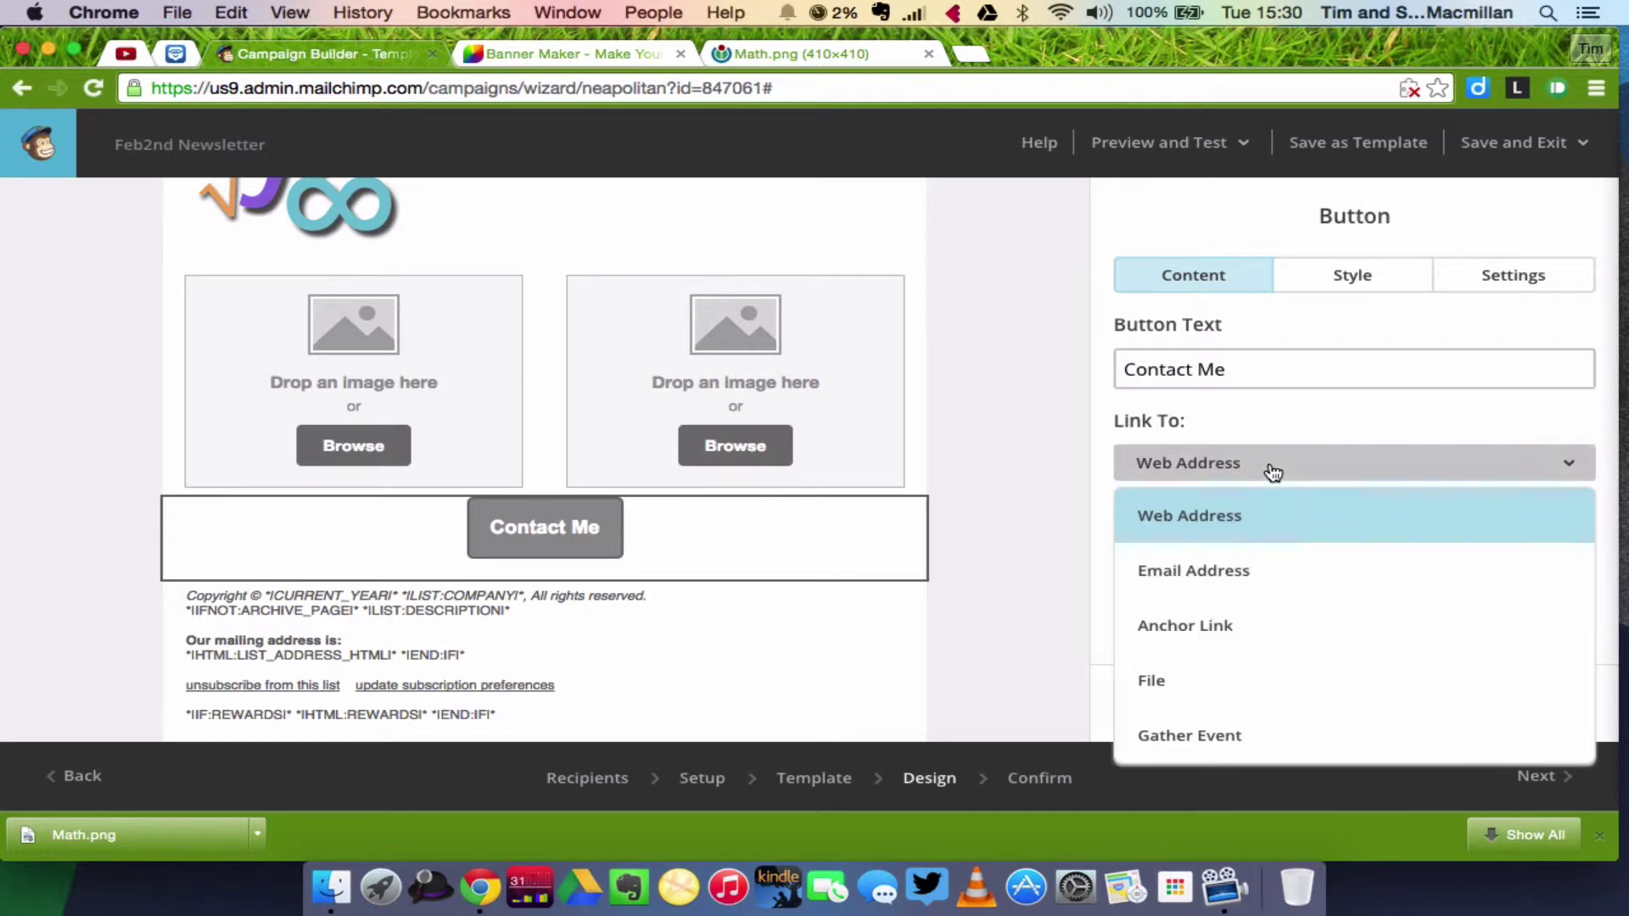
{"action": "left_click", "coordinate": [1232, 581]}
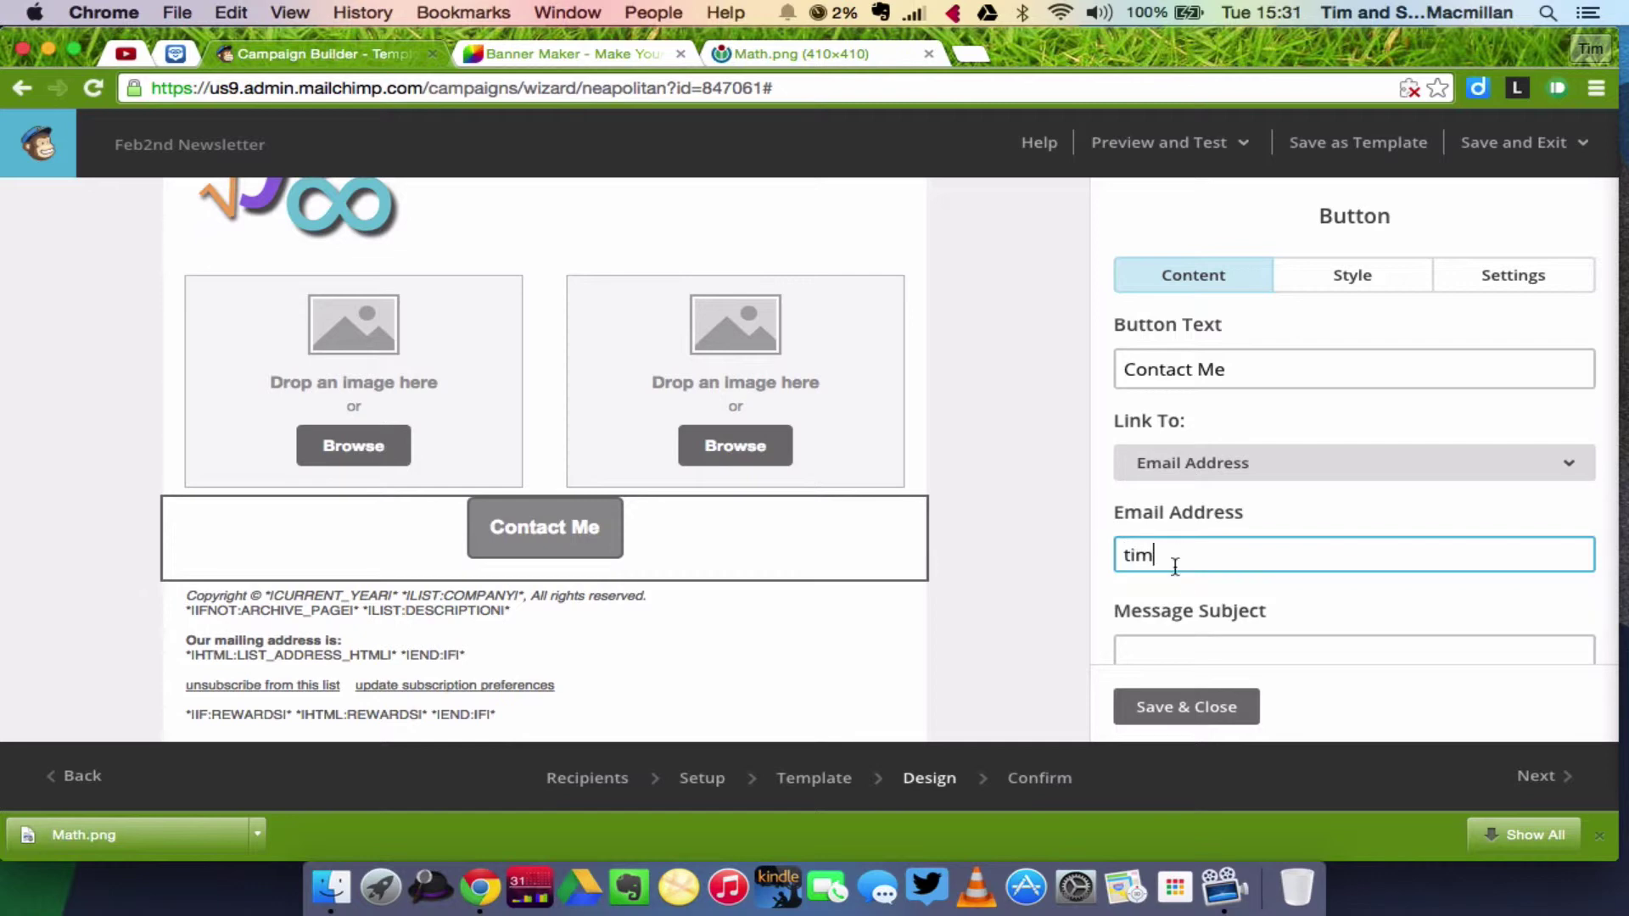
{"action": "scroll", "coordinate": [1175, 566], "scroll_direction": "down", "scroll_amount": 3}
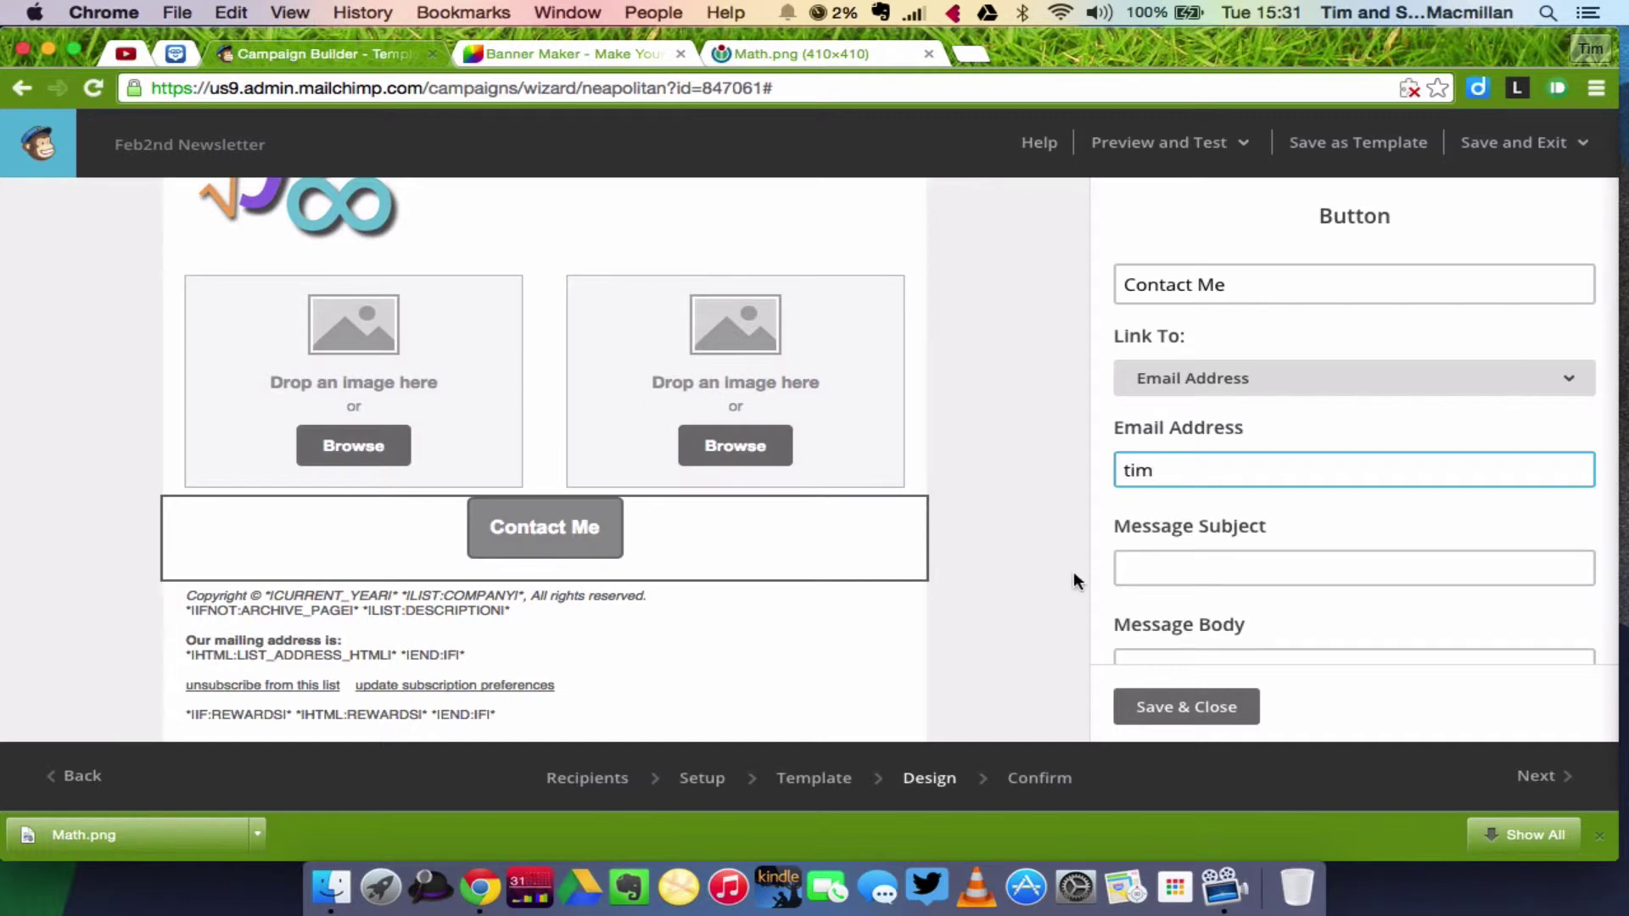
{"action": "scroll", "coordinate": [1124, 566], "scroll_direction": "down", "scroll_amount": 3}
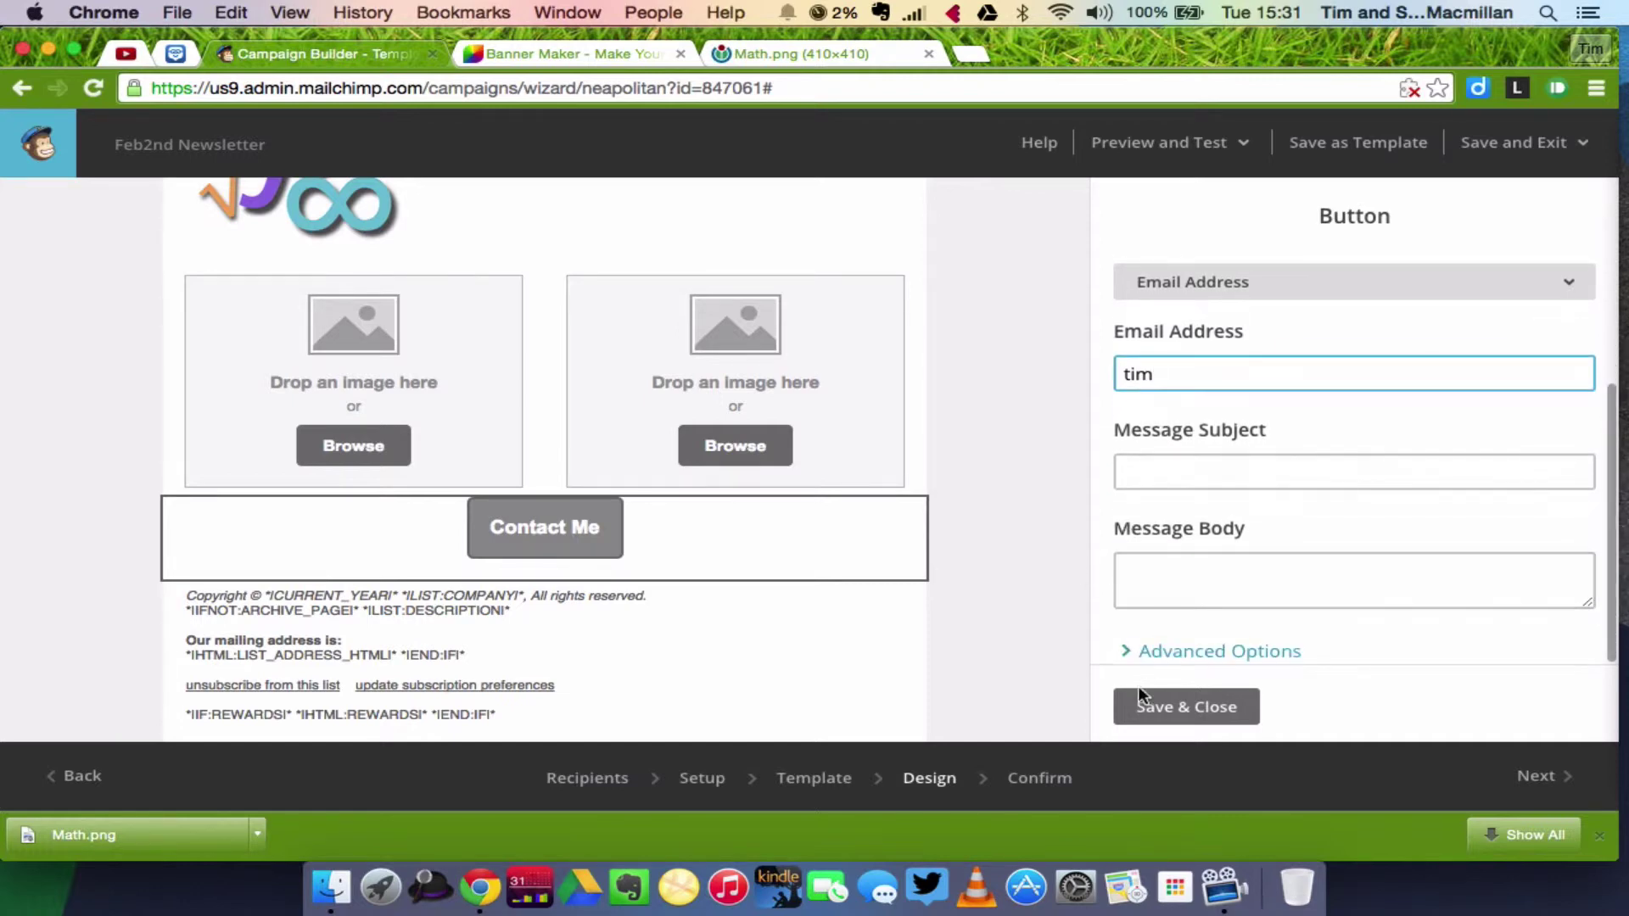
{"action": "left_click", "coordinate": [1171, 651]}
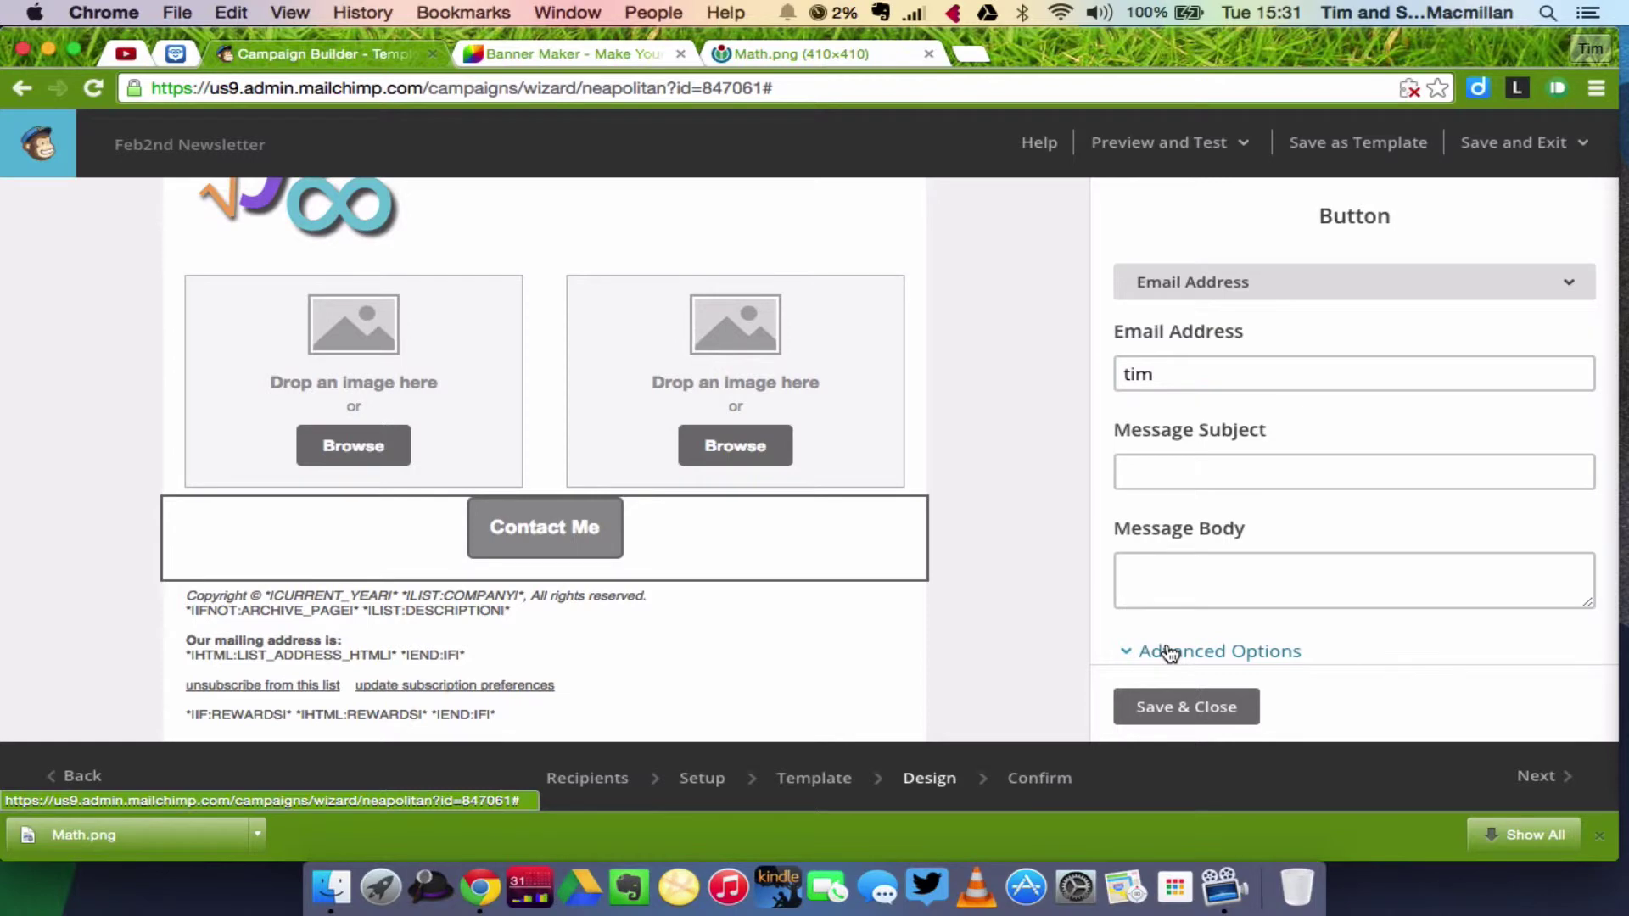
{"action": "left_click", "coordinate": [1169, 716]}
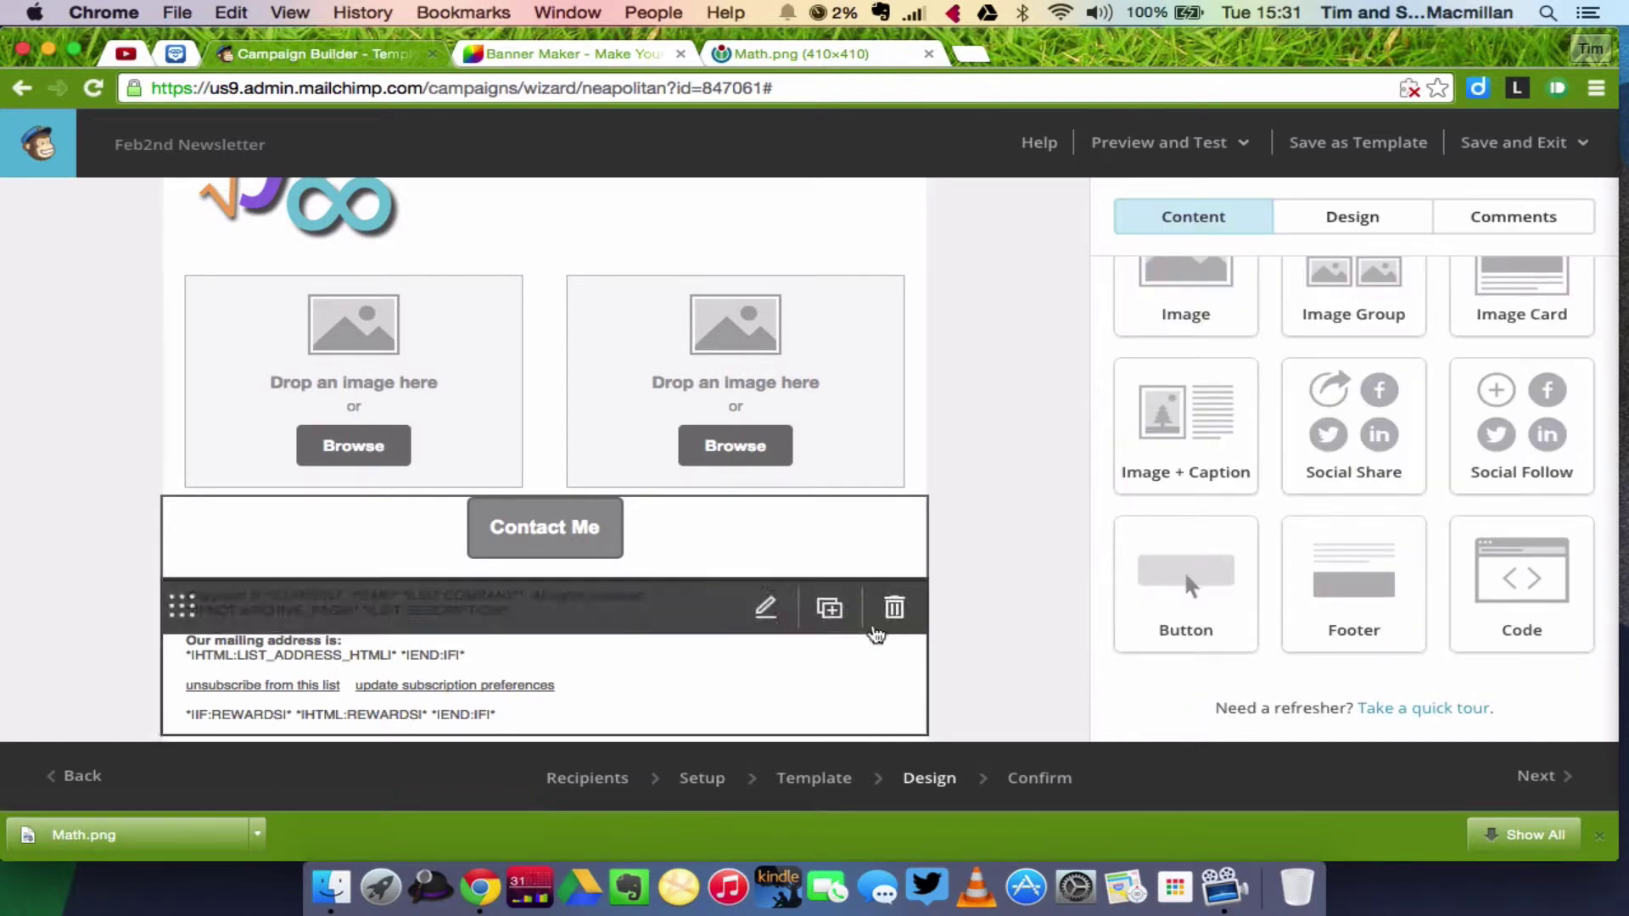
{"action": "mouse_move", "coordinate": [625, 519]}
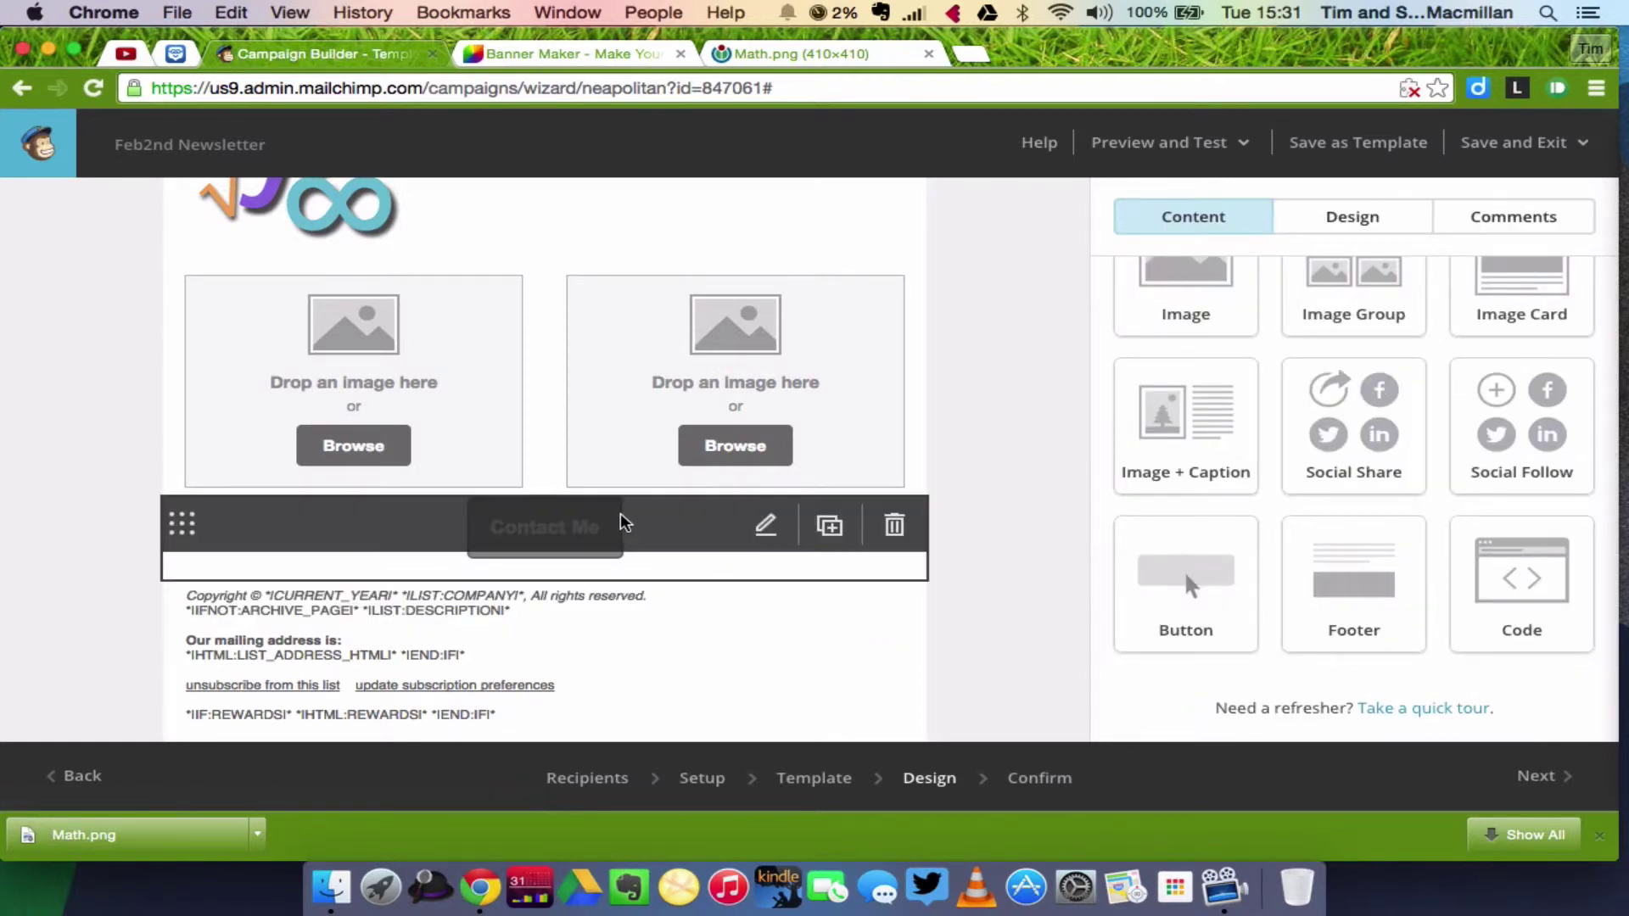
{"action": "left_click", "coordinate": [576, 551]}
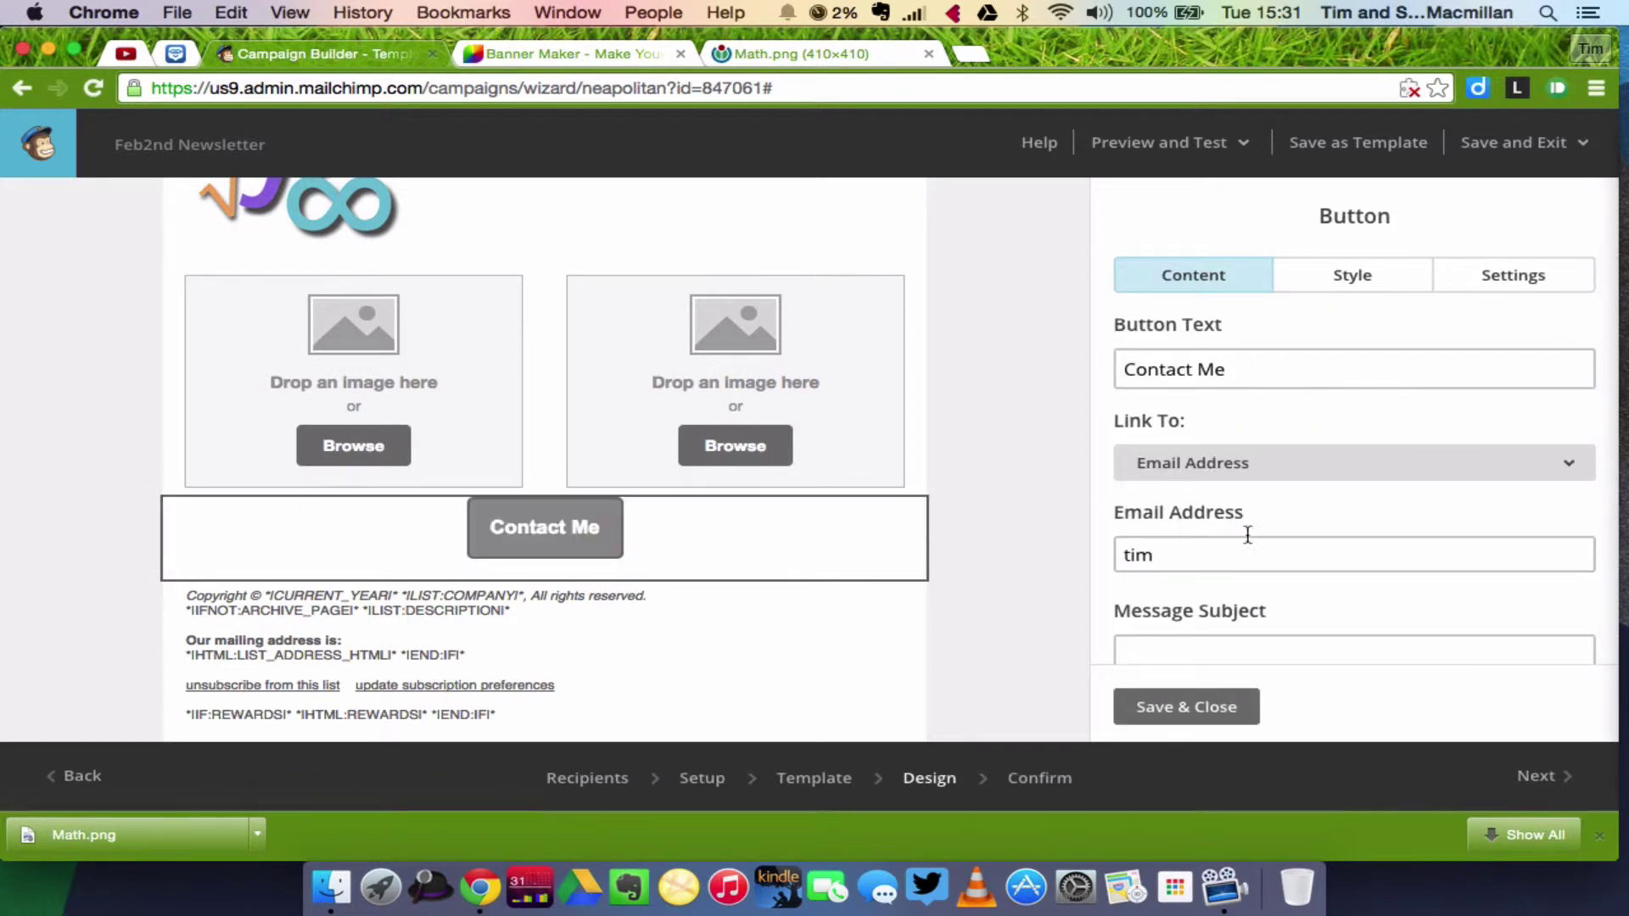
Set the Contact Me button's border style to None
{"action": "left_click", "coordinate": [1372, 278]}
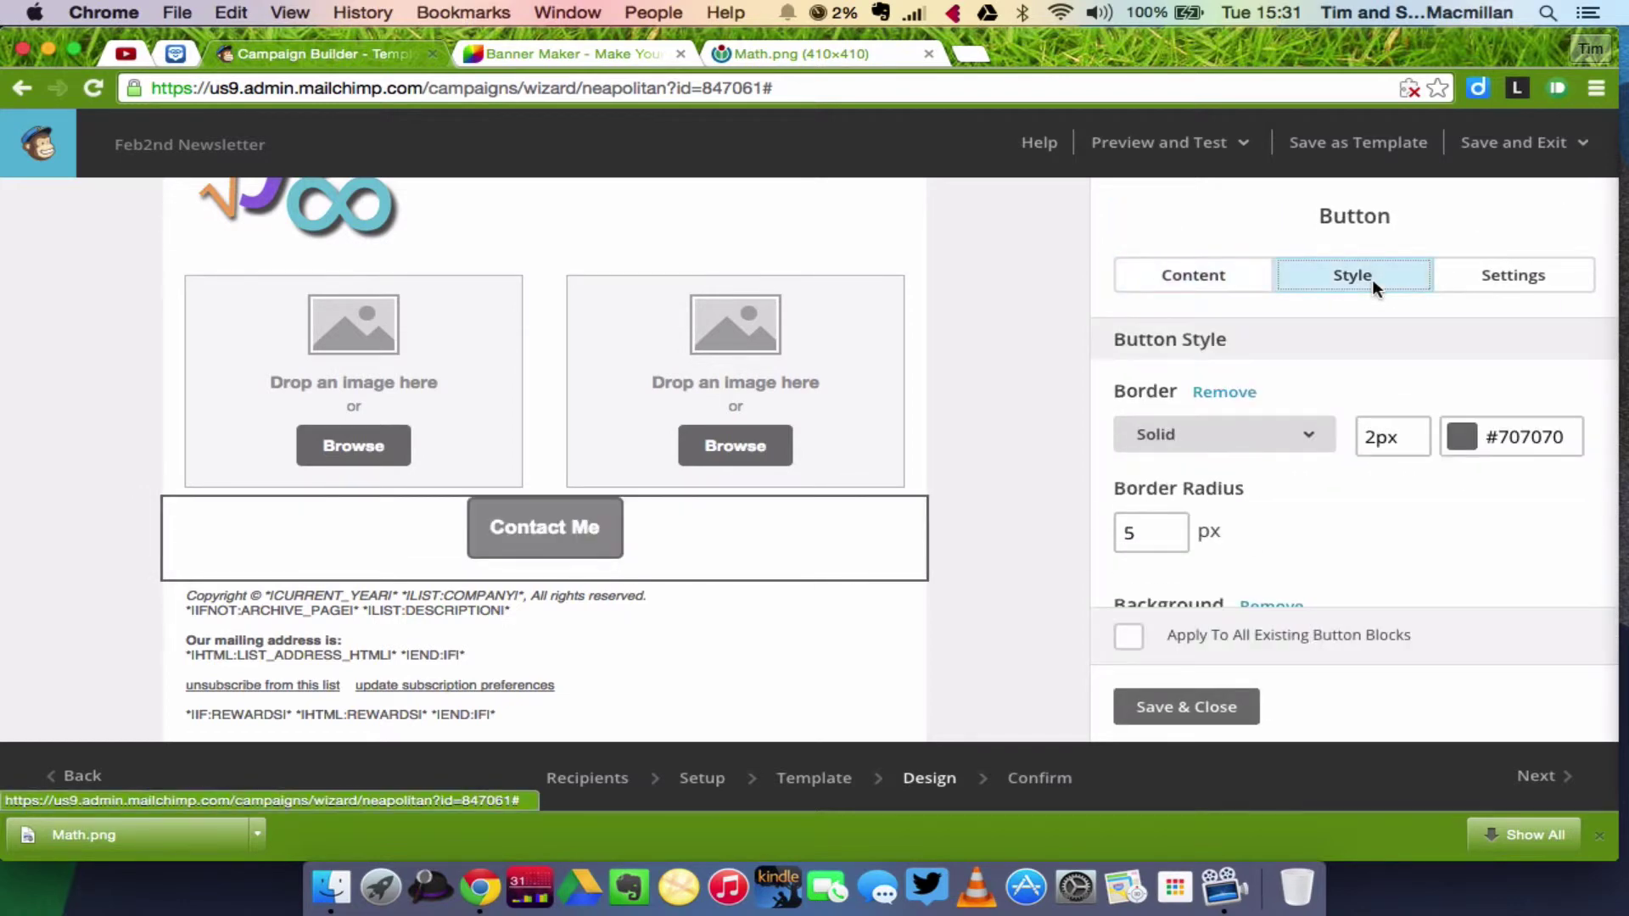
{"action": "left_click", "coordinate": [1304, 447]}
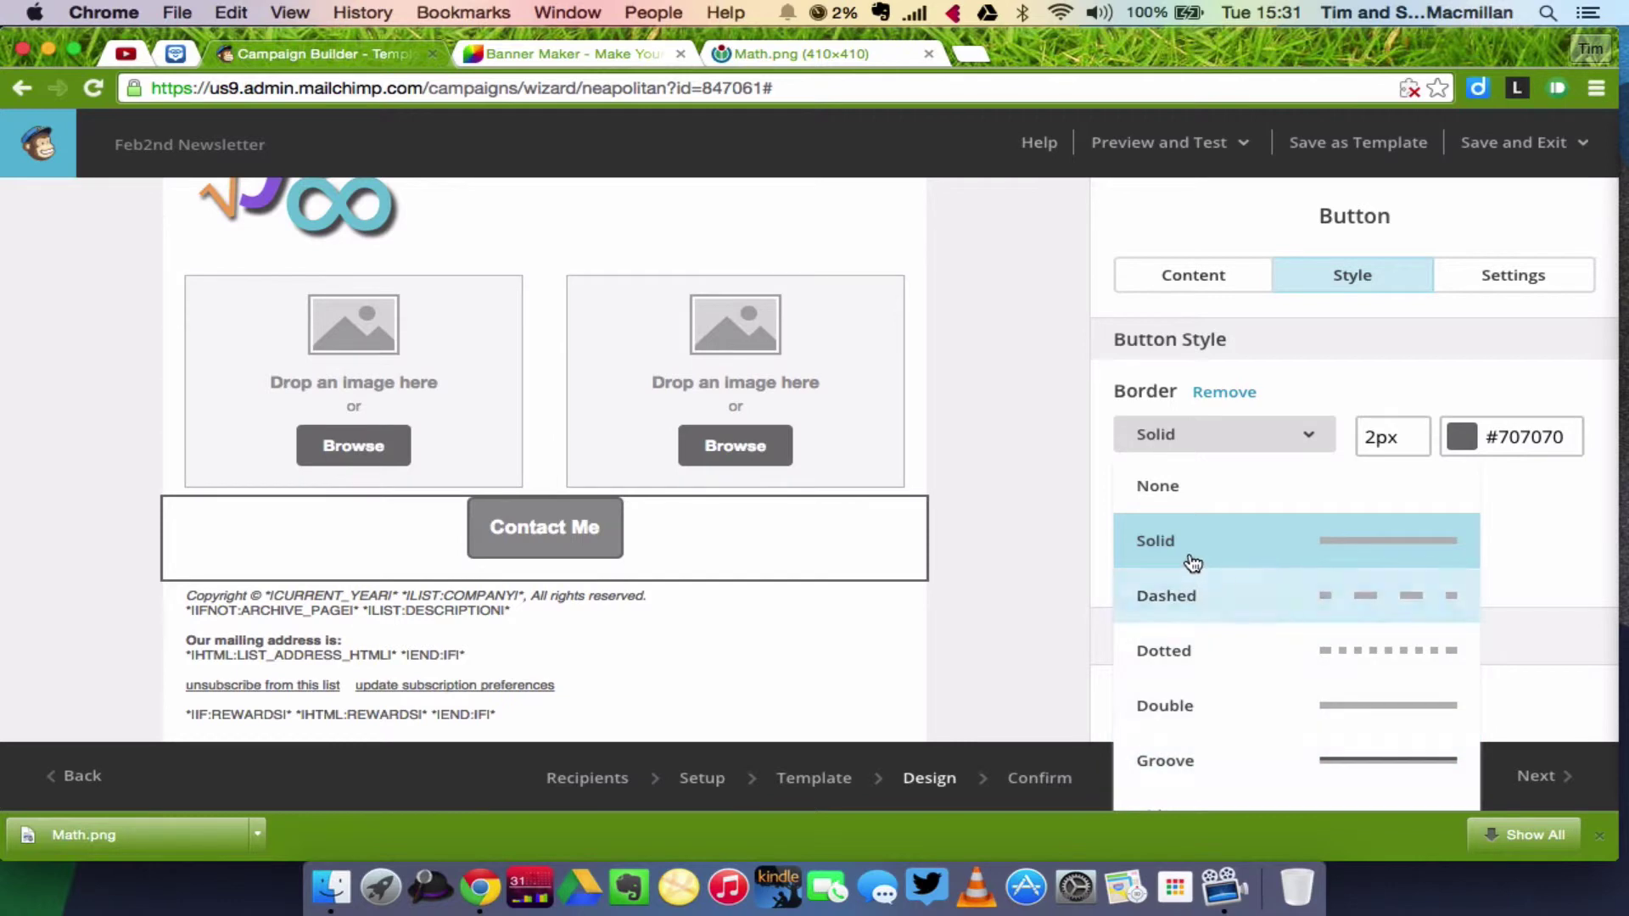
{"action": "left_click", "coordinate": [1154, 485]}
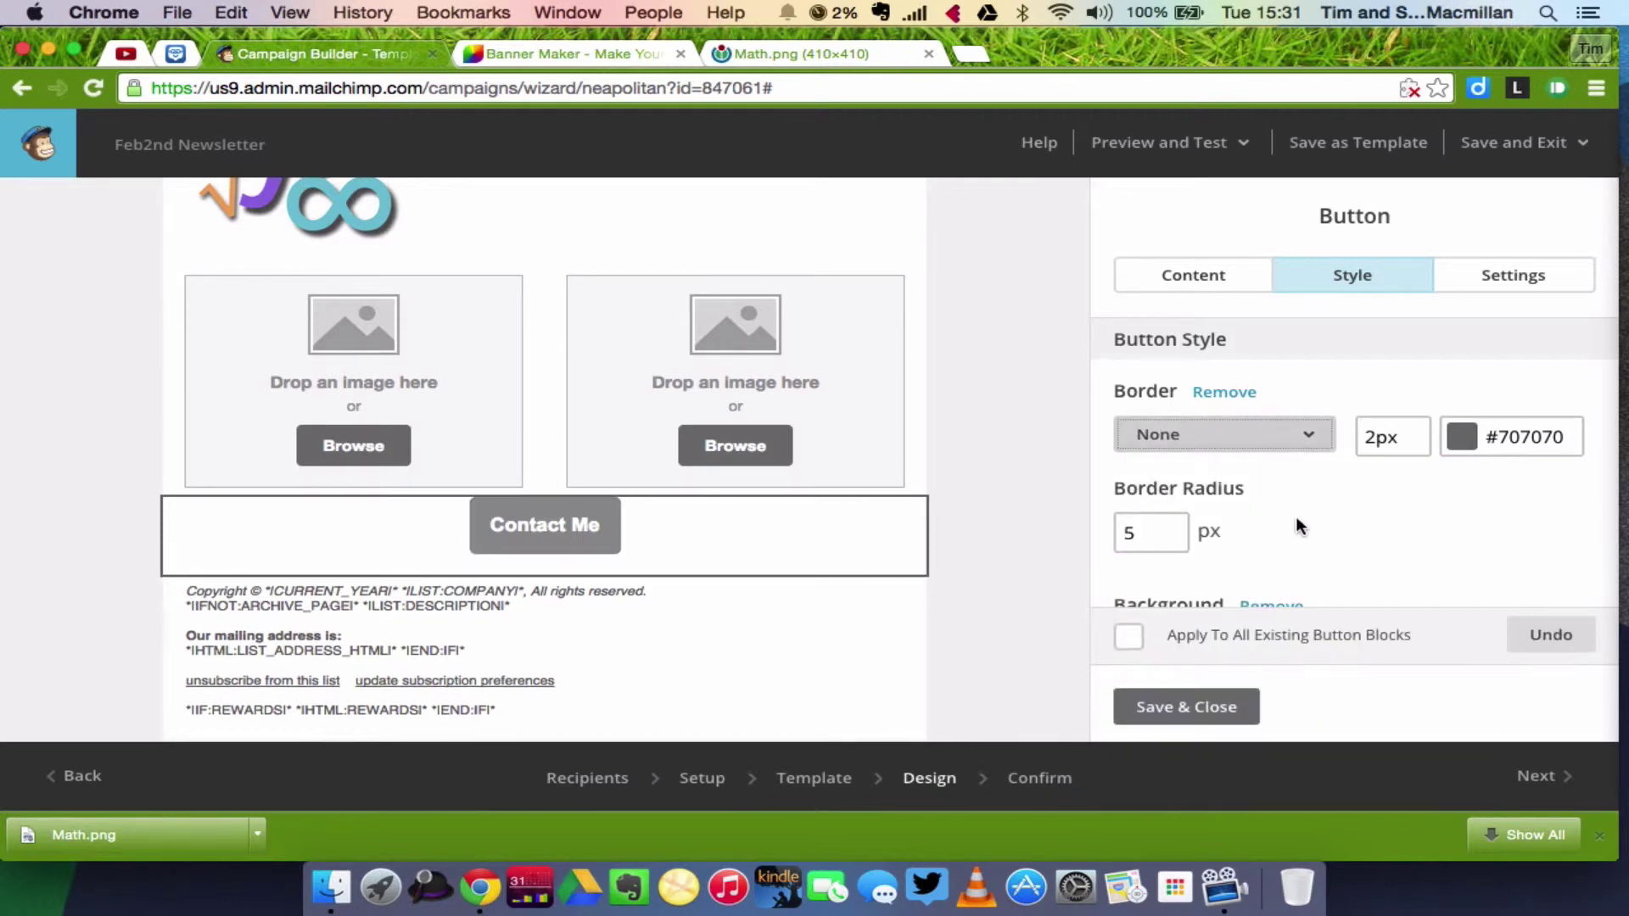
Give the Contact Me button a dark blue #084c9e background and save it
{"action": "scroll", "coordinate": [1303, 507], "scroll_direction": "down", "scroll_amount": 3}
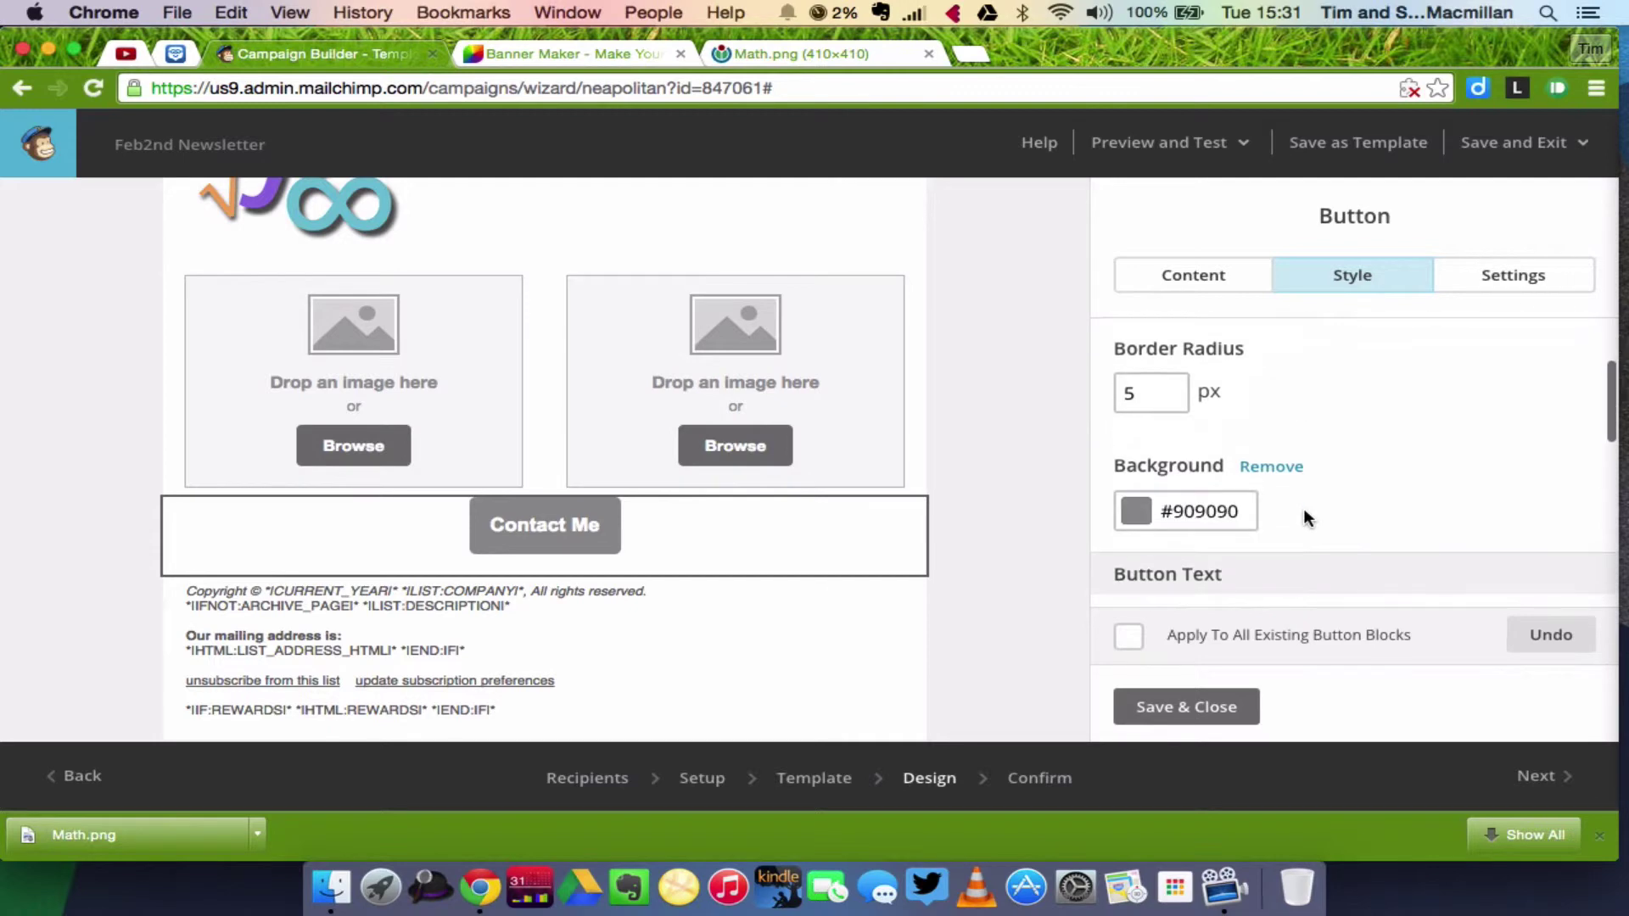
{"action": "left_click", "coordinate": [1136, 511]}
{"action": "scroll", "coordinate": [1362, 495], "scroll_direction": "down", "scroll_amount": 2}
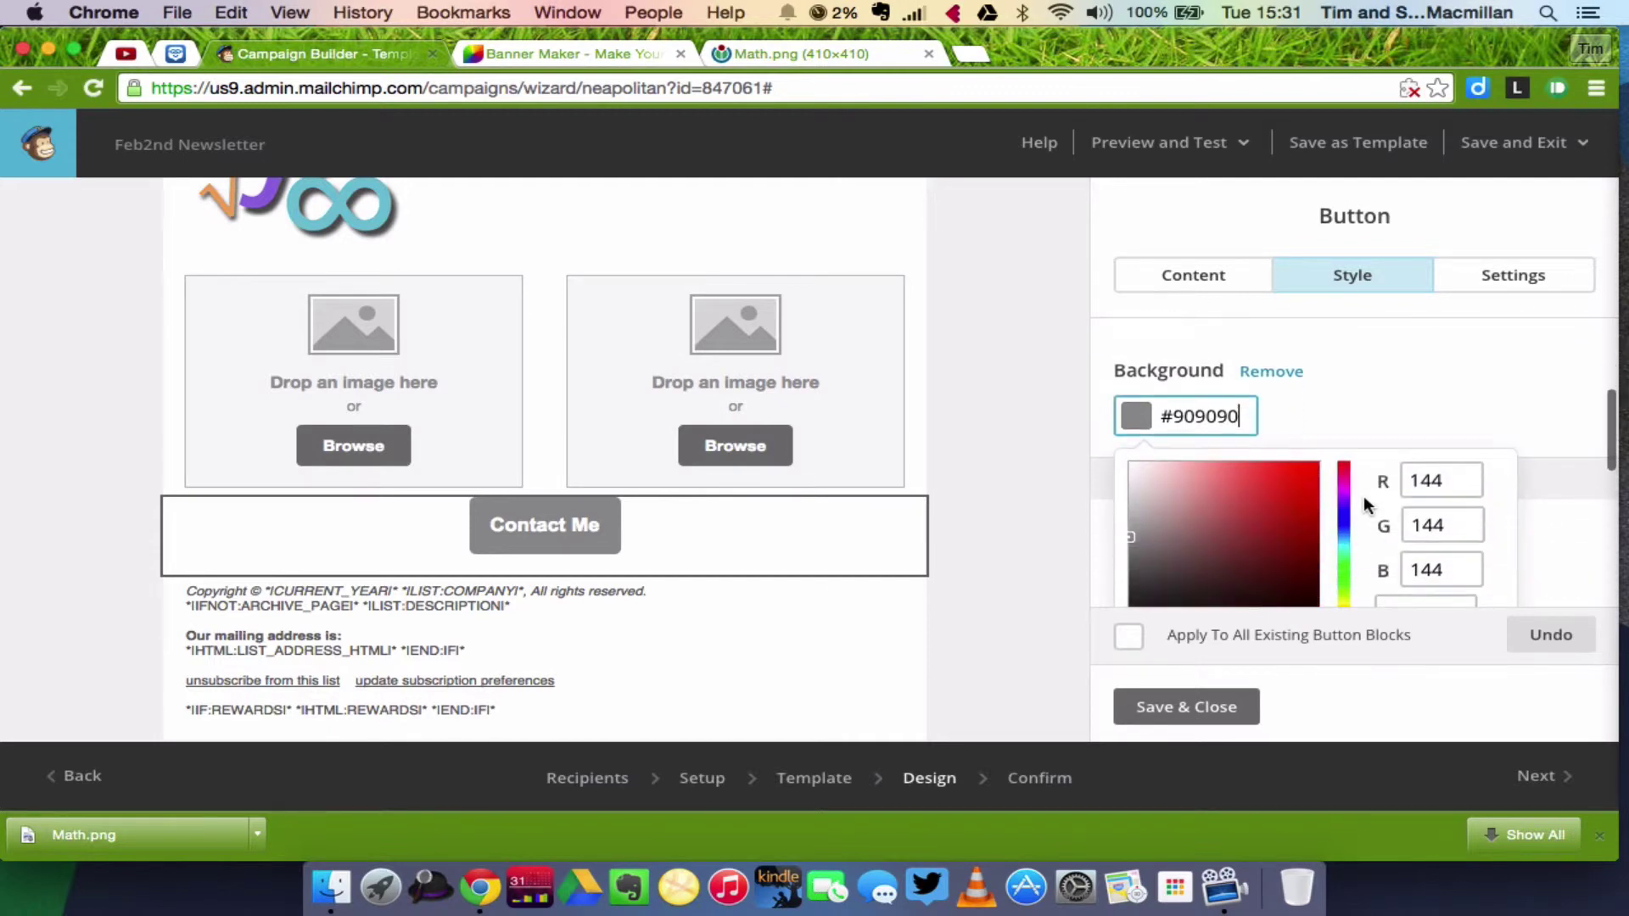
{"action": "scroll", "coordinate": [1363, 496], "scroll_direction": "down", "scroll_amount": 3}
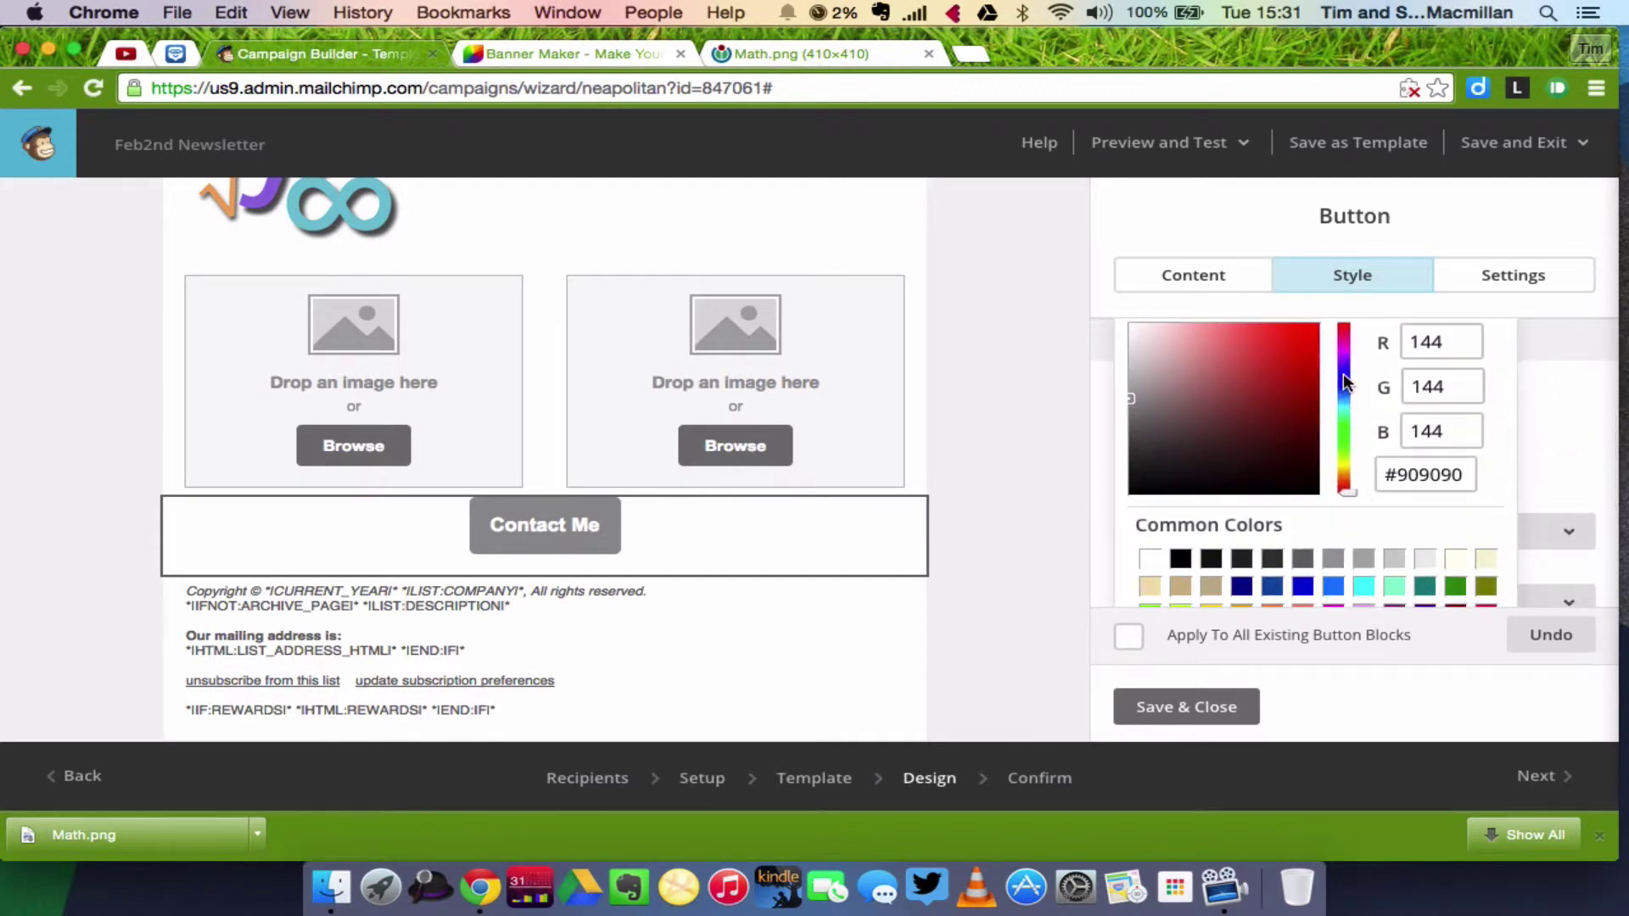
{"action": "left_click", "coordinate": [1343, 378]}
{"action": "scroll", "coordinate": [1304, 577], "scroll_direction": "down", "scroll_amount": 1}
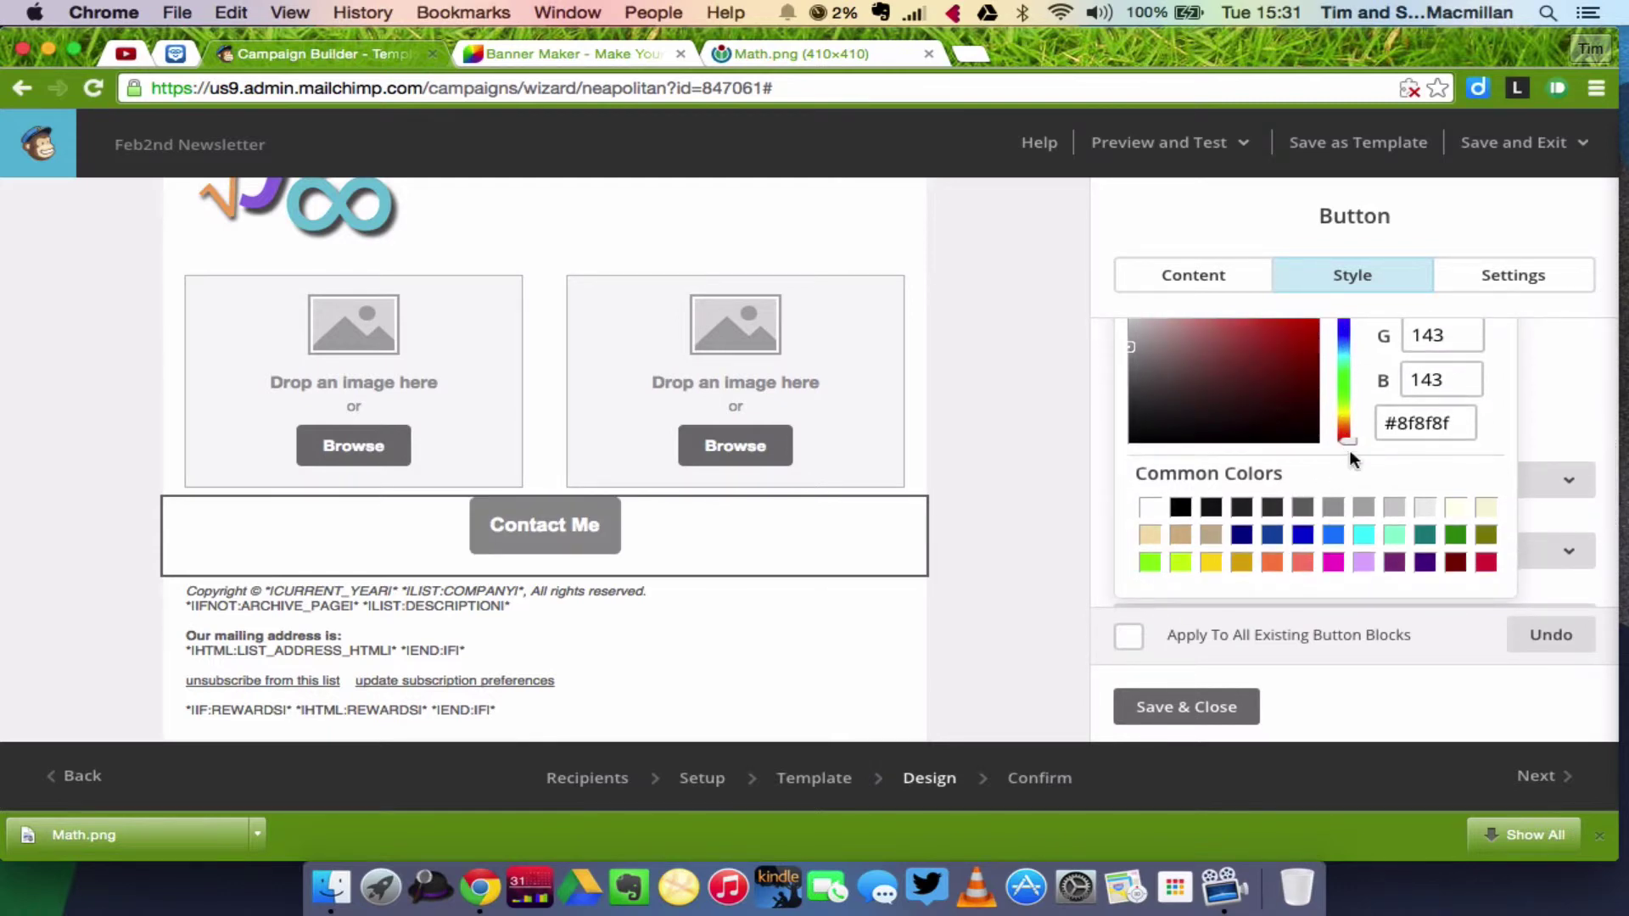
{"action": "left_click", "coordinate": [1271, 538]}
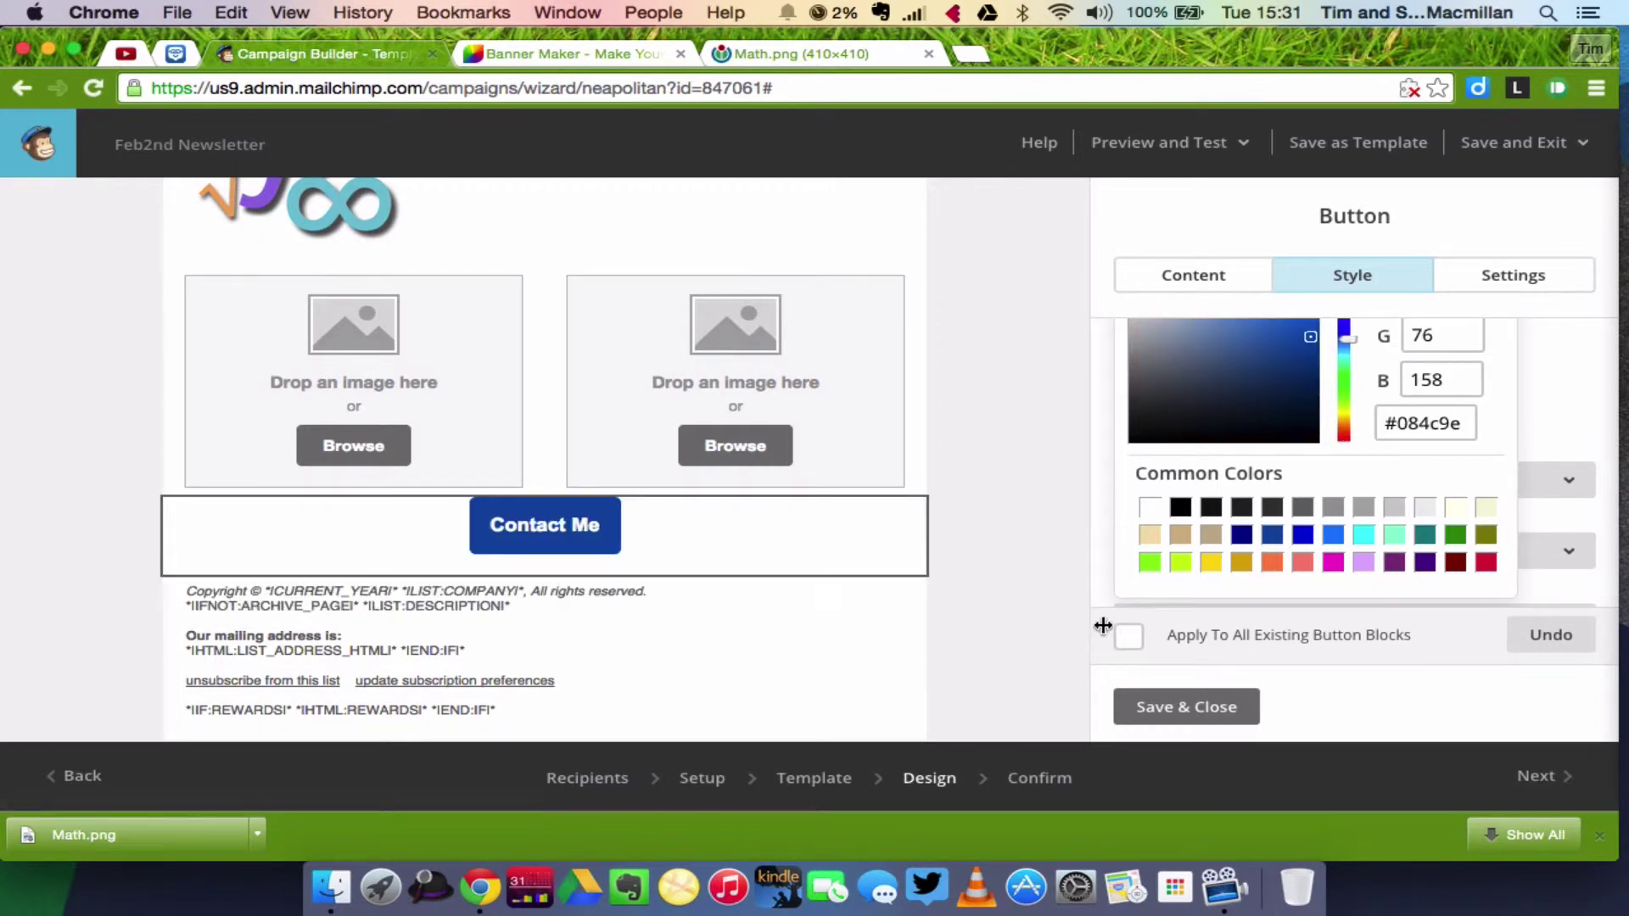
{"action": "left_click", "coordinate": [1162, 718]}
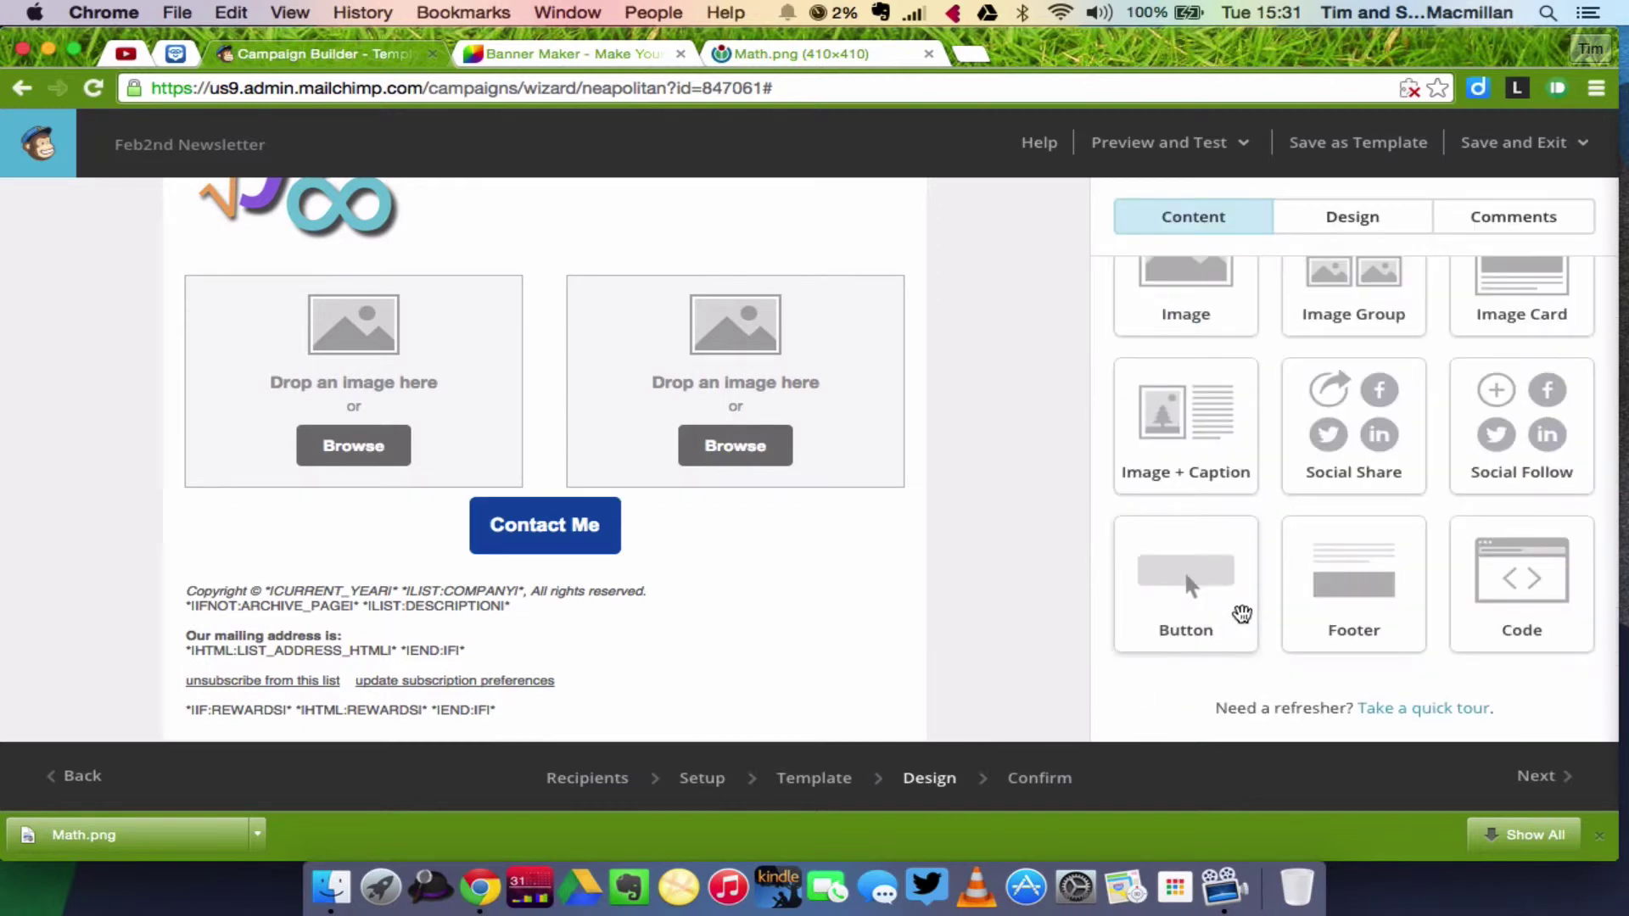
Add a button above Contact Me labelled 'Visit our class website to learn more'
{"action": "left_click_drag", "start_coordinate": [1213, 611], "coordinate": [670, 497]}
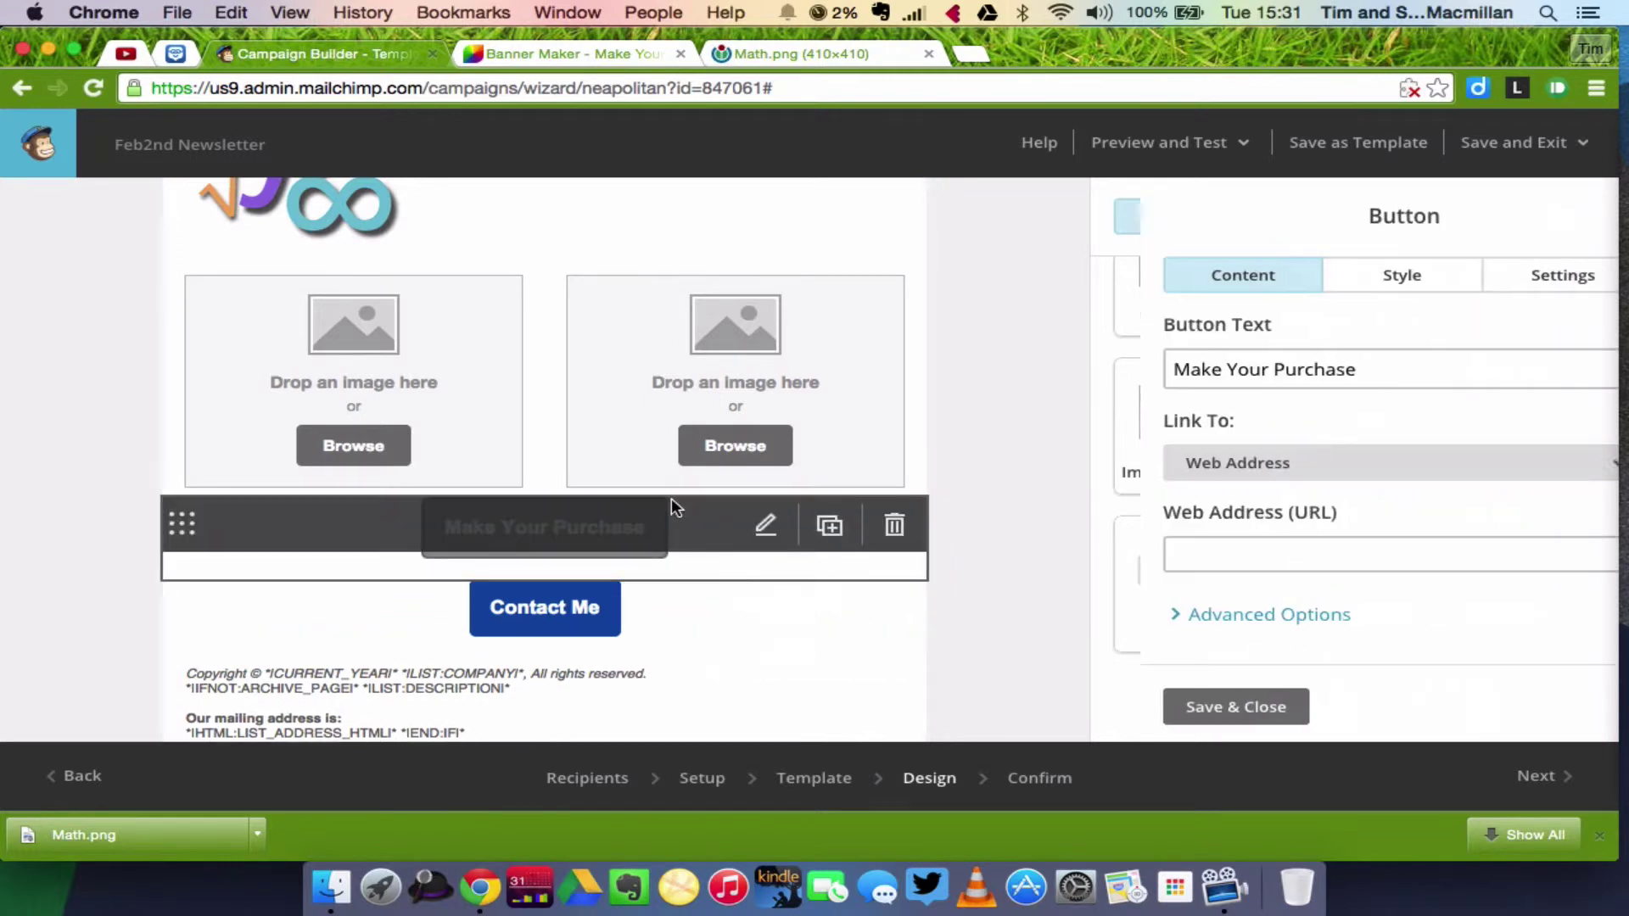
{"action": "double_click", "coordinate": [1264, 373]}
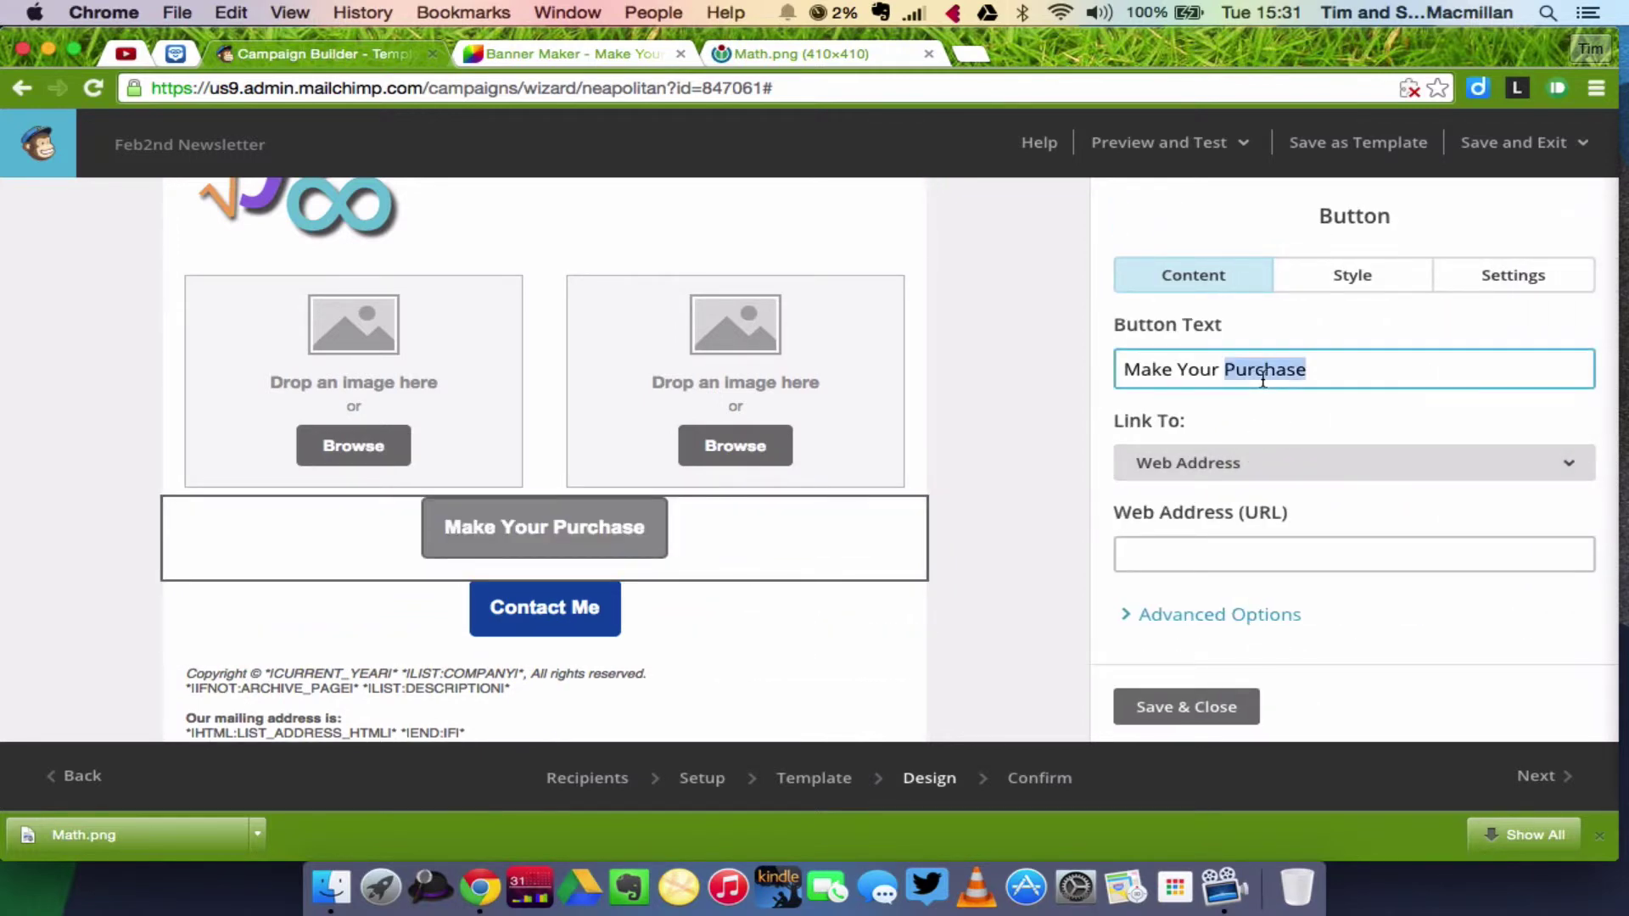
{"action": "triple_click", "coordinate": [1263, 378]}
{"action": "type", "text": "V"}
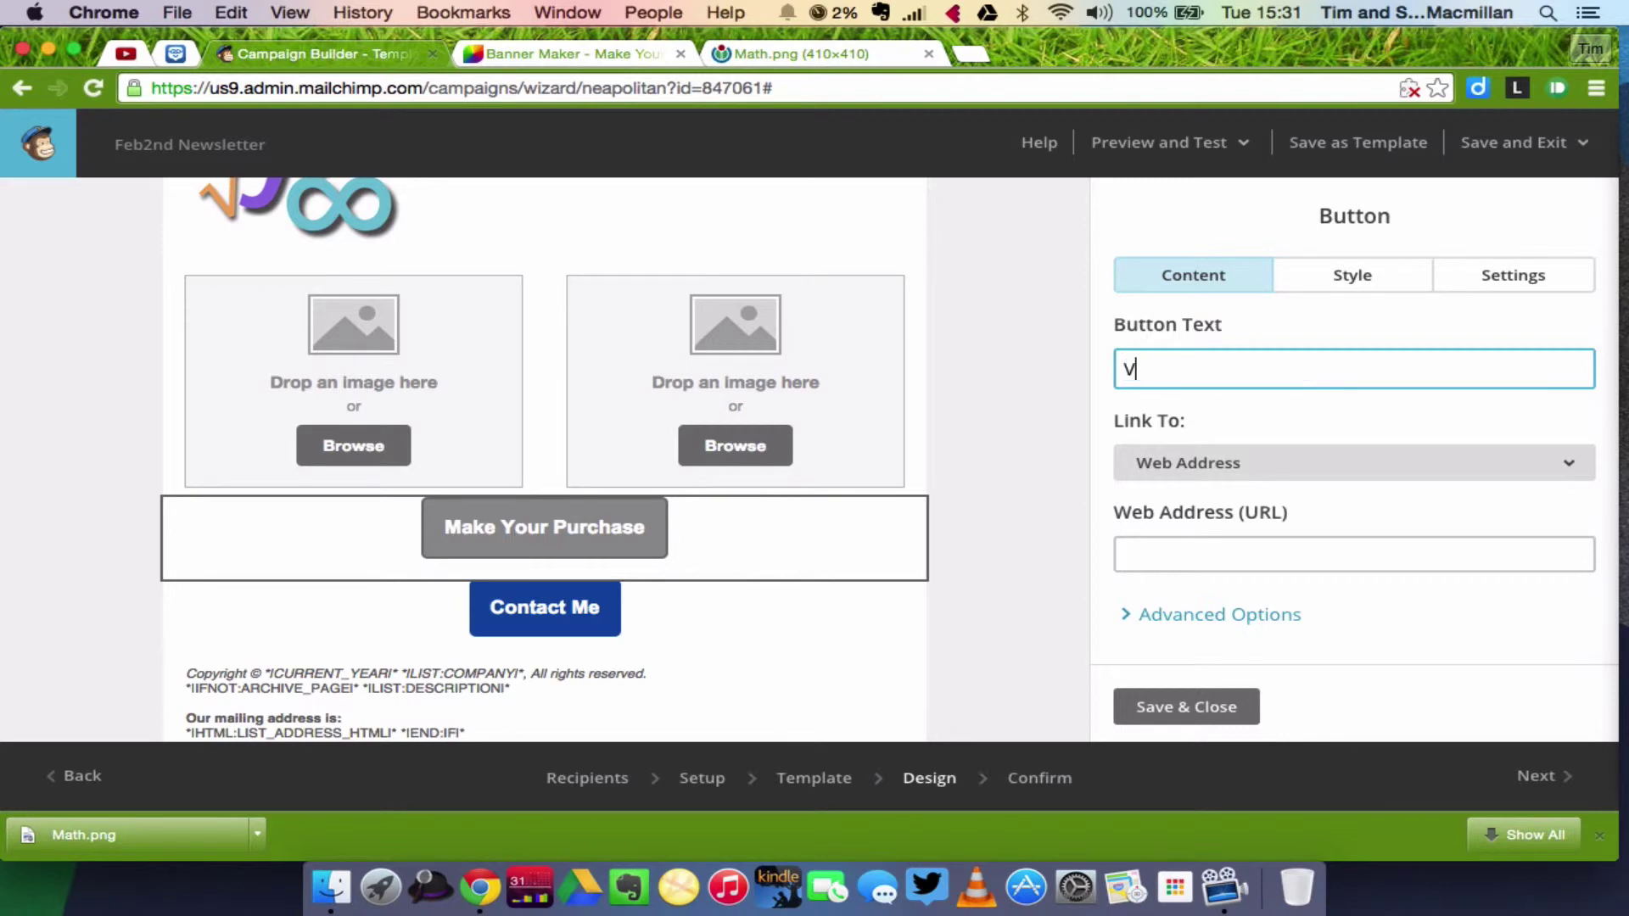
{"action": "type", "text": "isit "}
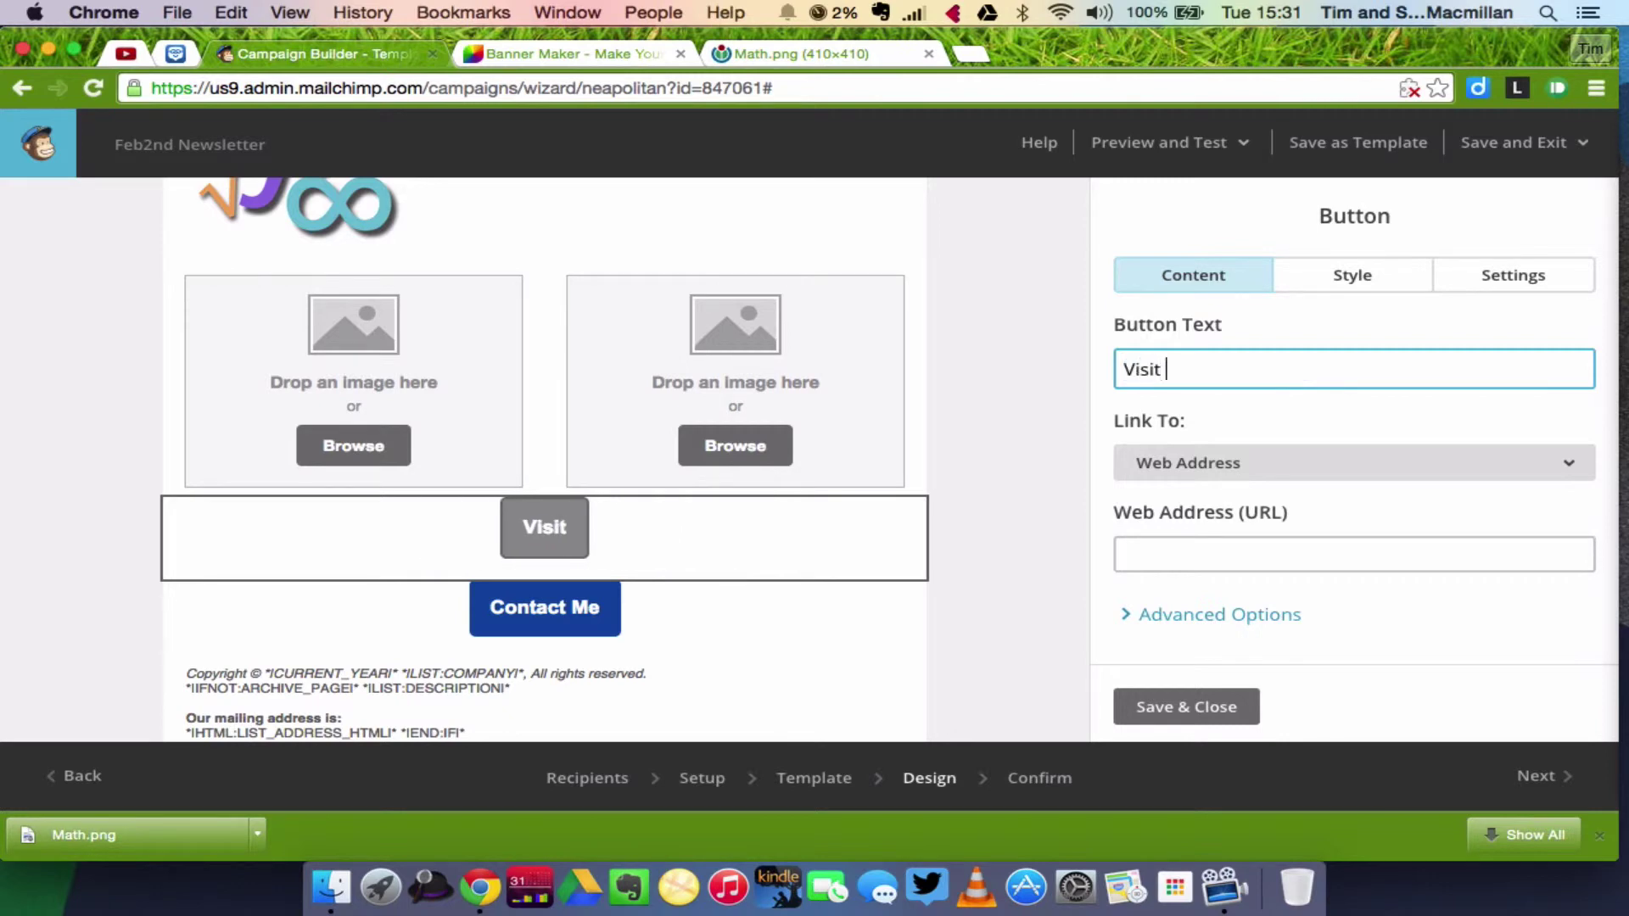
{"action": "type", "text": "our cl"}
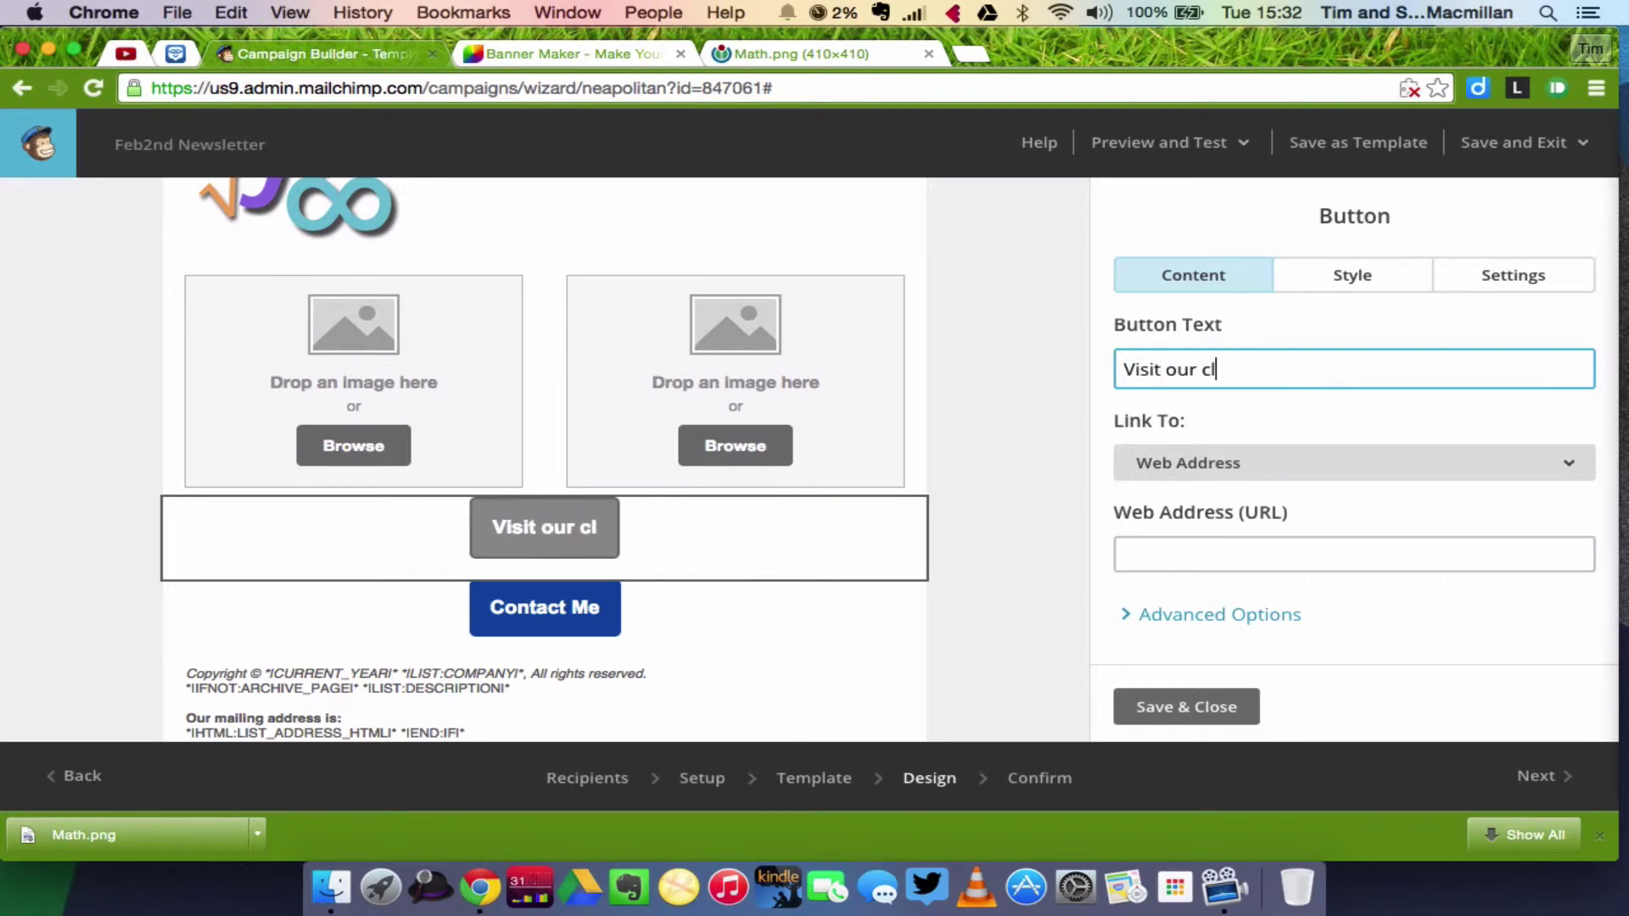
{"action": "type", "text": "ass website "}
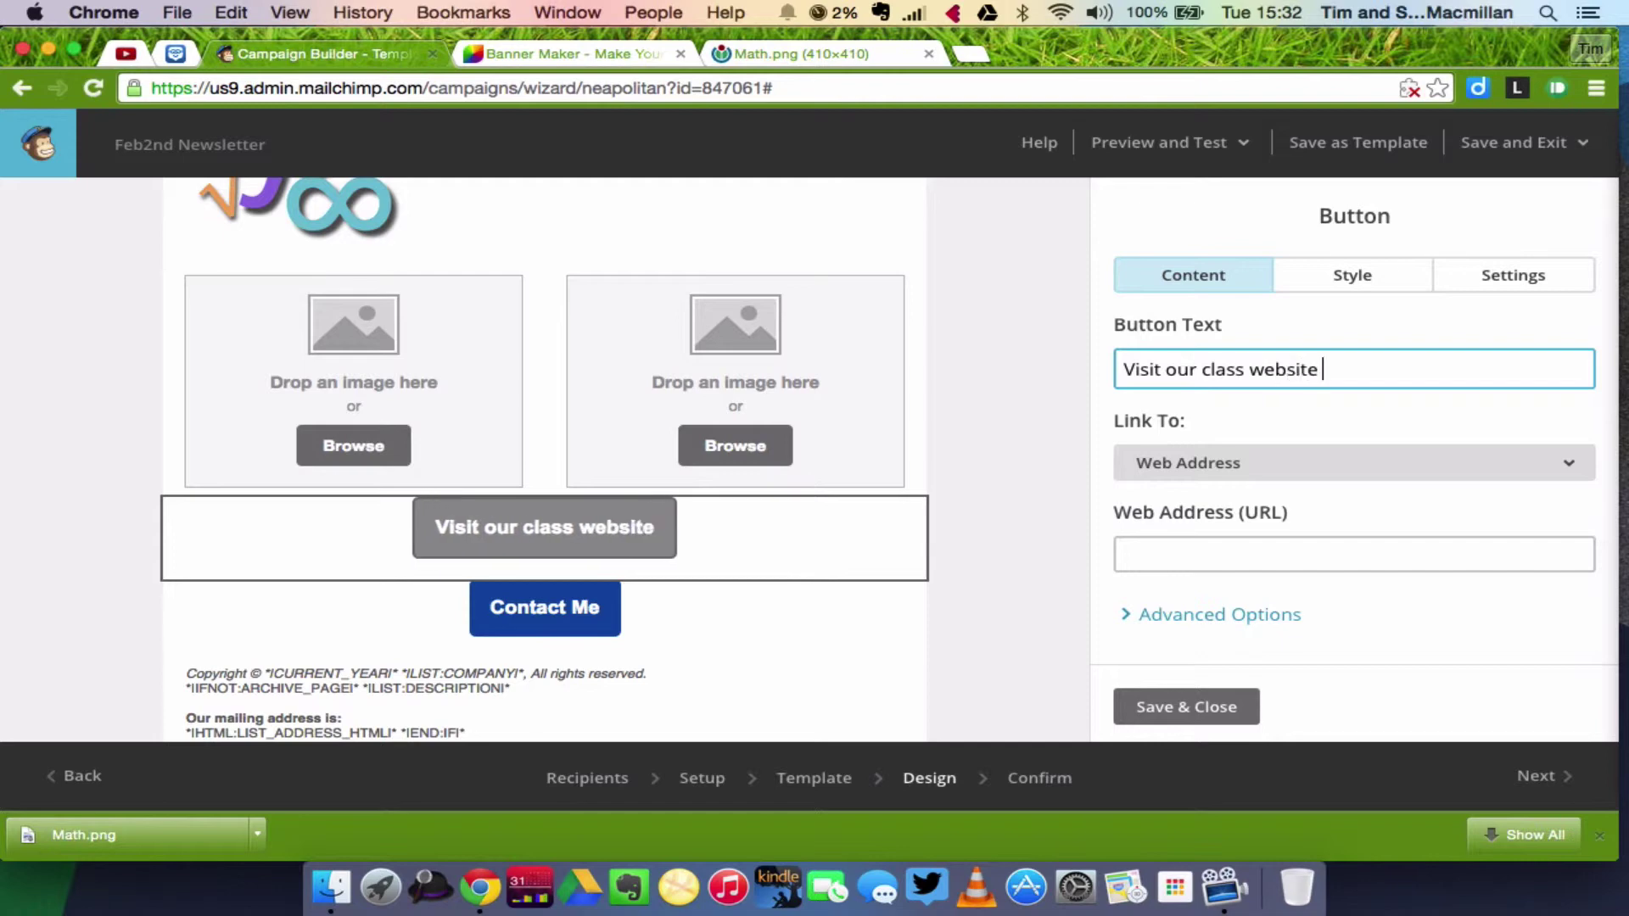
{"action": "type", "text": "to learn more"}
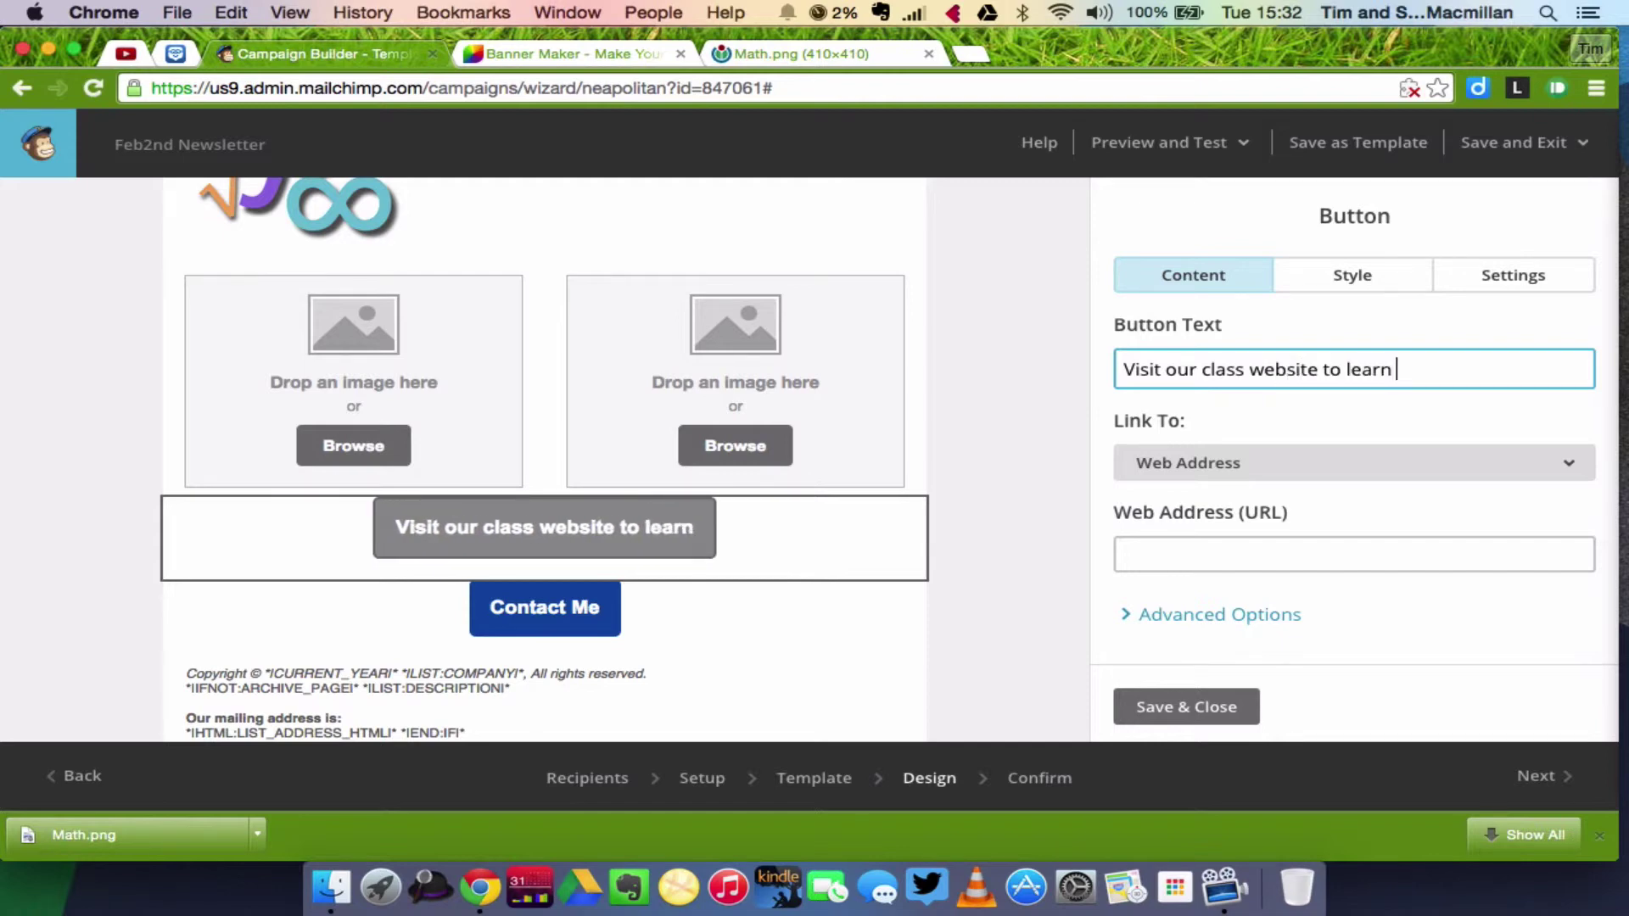
Keep the button linking to a web address and untick Open In A New Window
{"action": "left_click", "coordinate": [1303, 467]}
{"action": "left_click", "coordinate": [1267, 526]}
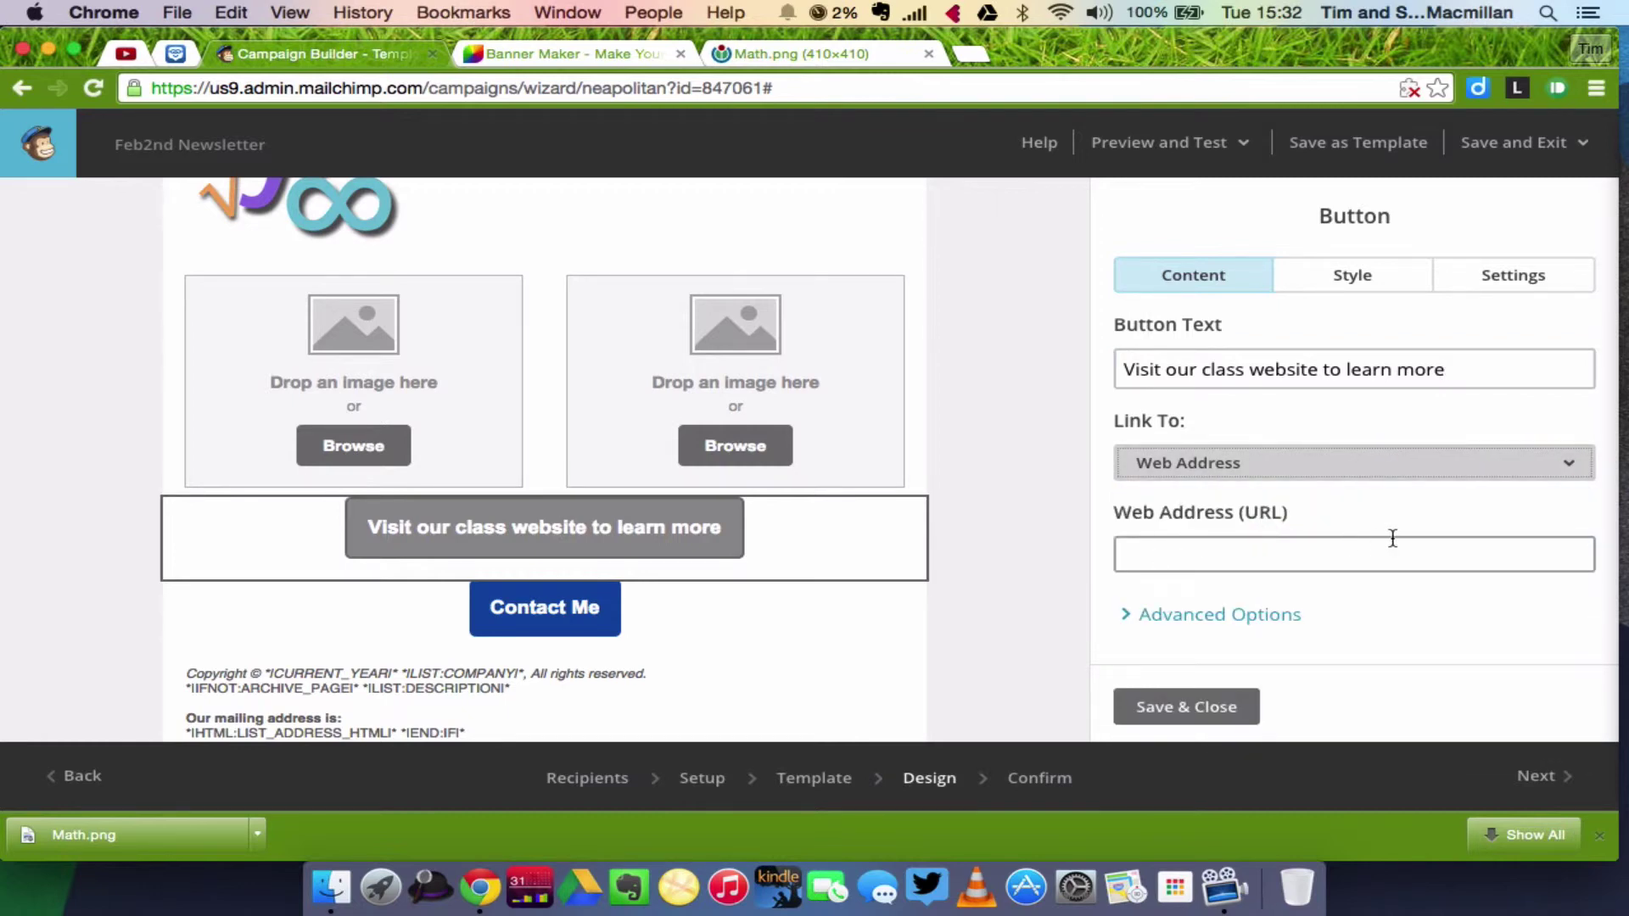
{"action": "left_click", "coordinate": [1265, 614]}
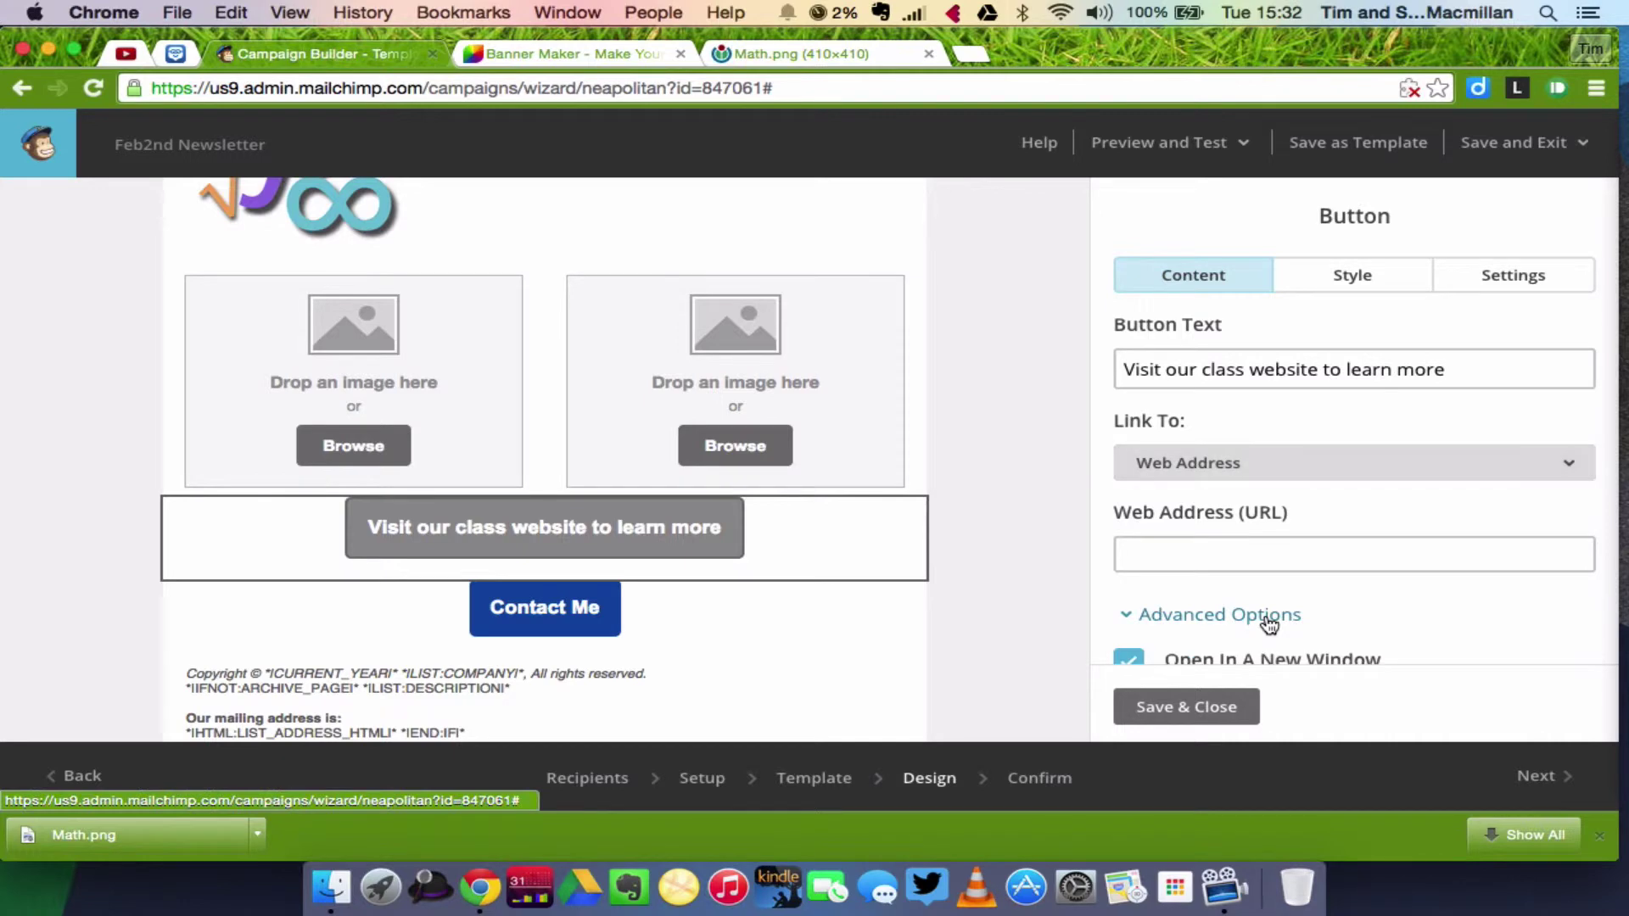
{"action": "scroll", "coordinate": [1264, 613], "scroll_direction": "down", "scroll_amount": 3}
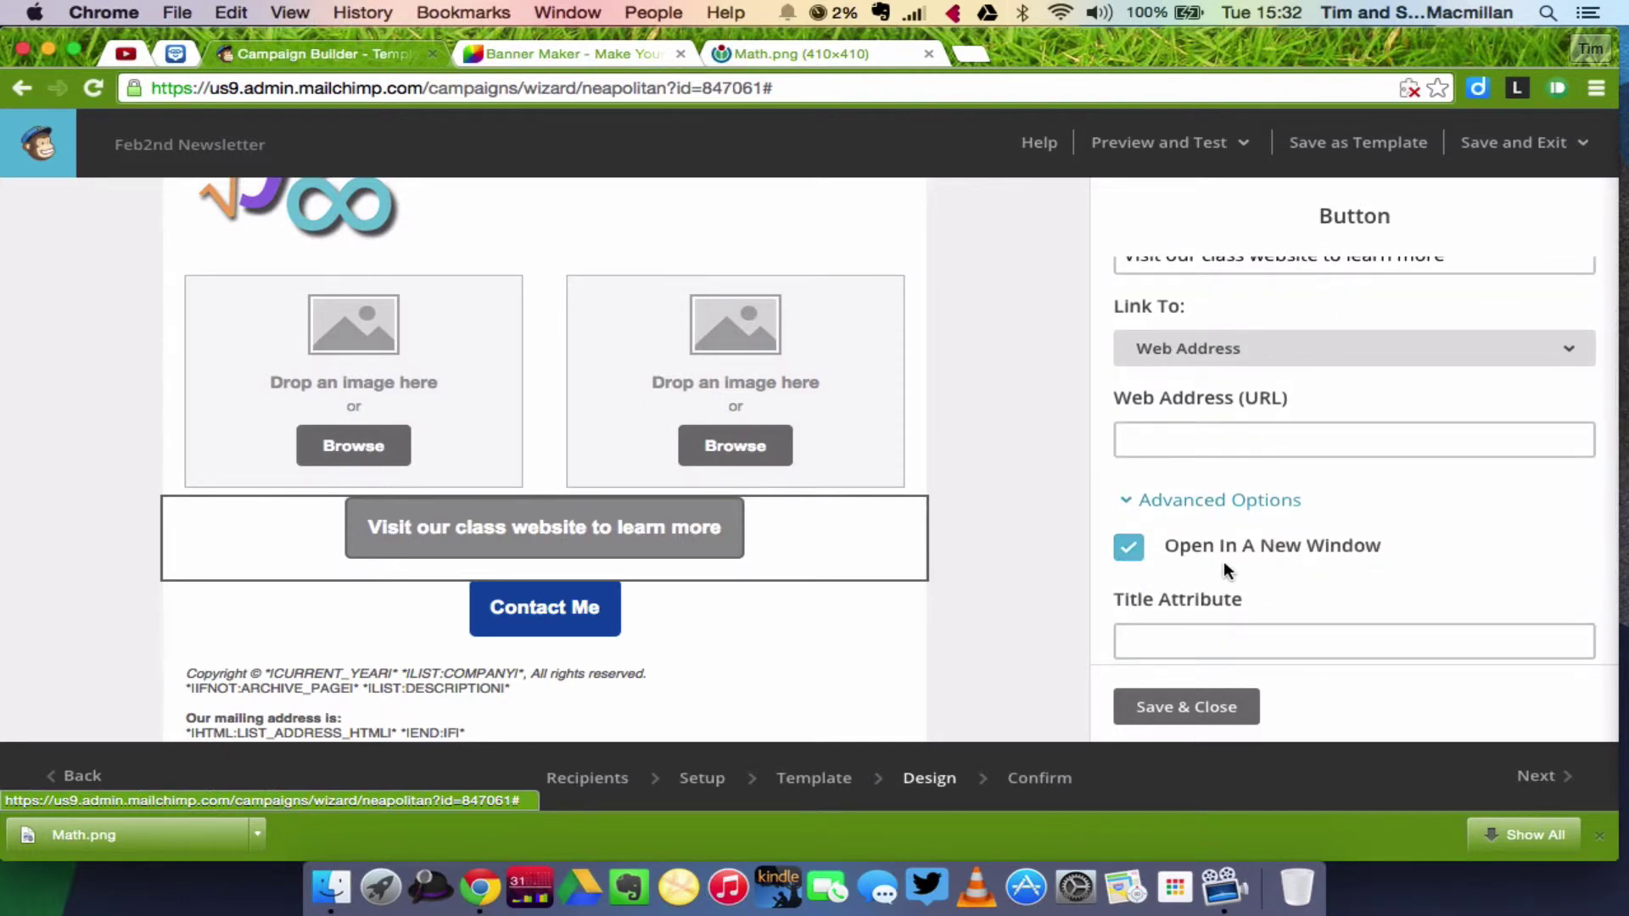
{"action": "scroll", "coordinate": [1224, 562], "scroll_direction": "down", "scroll_amount": 4}
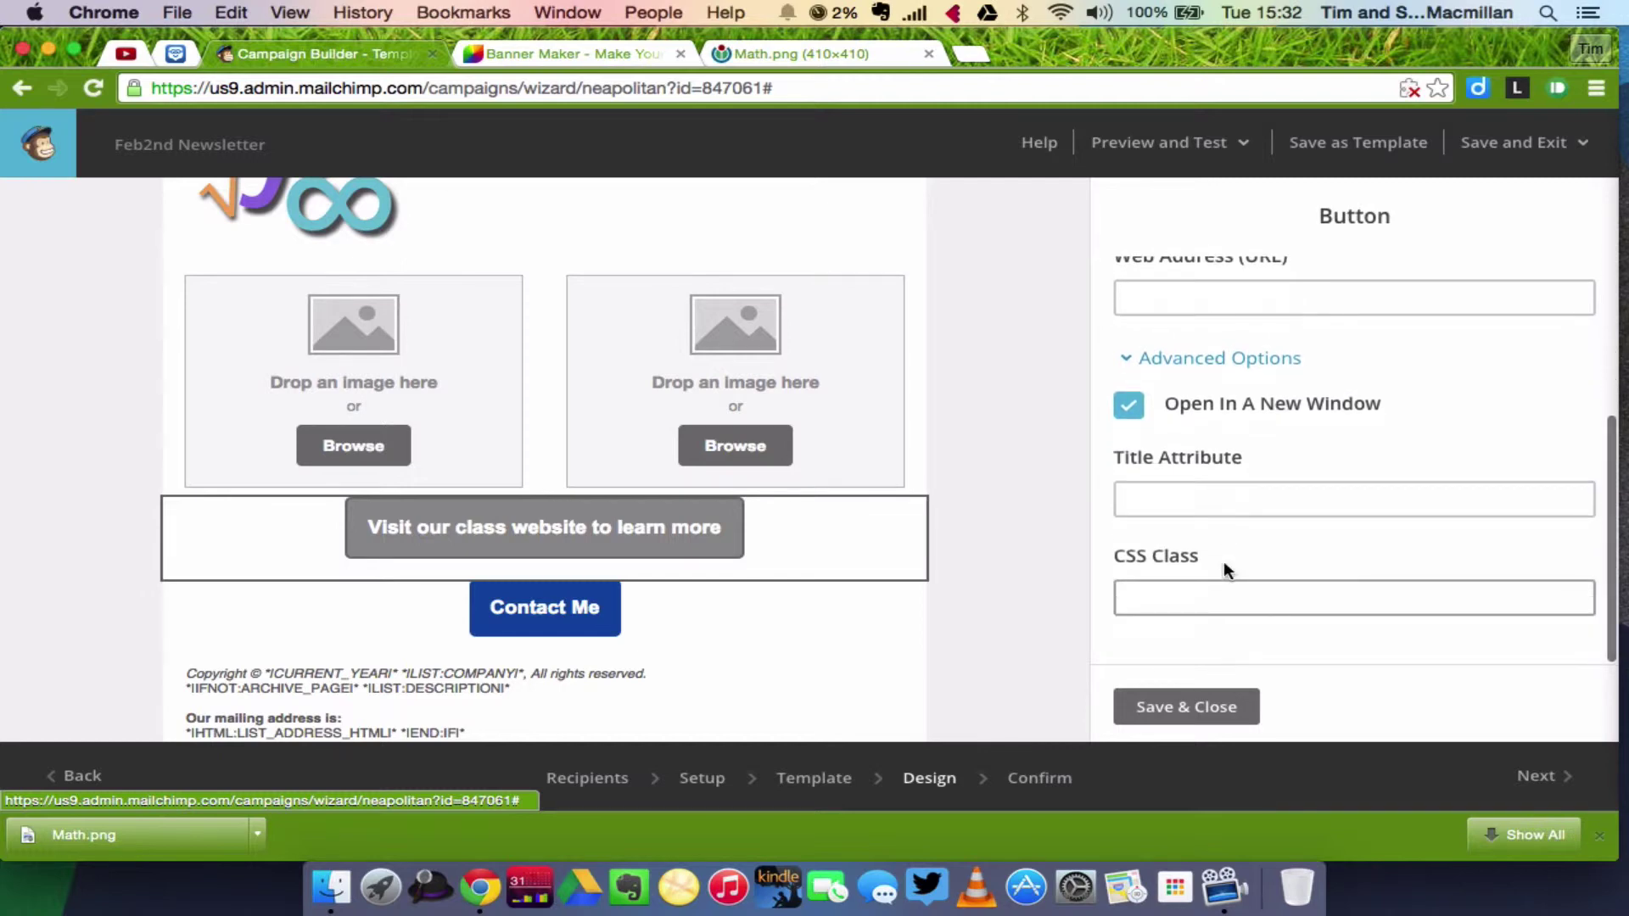
{"action": "left_click", "coordinate": [1129, 411]}
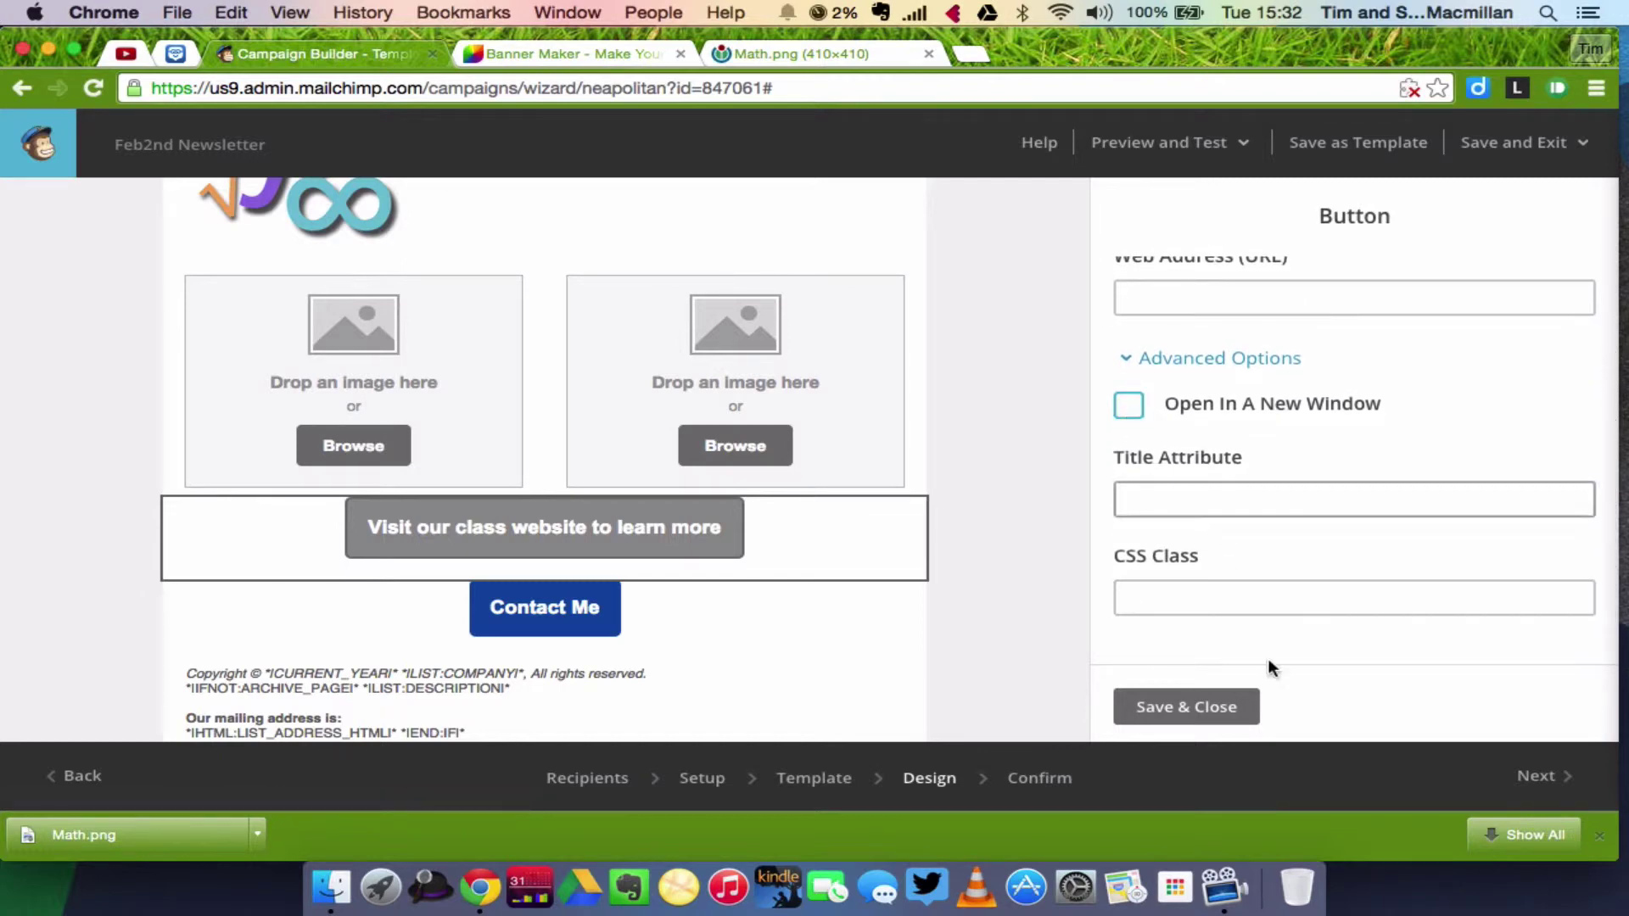
Save the class website button and add a footer block below the buttons
{"action": "left_click", "coordinate": [1199, 719]}
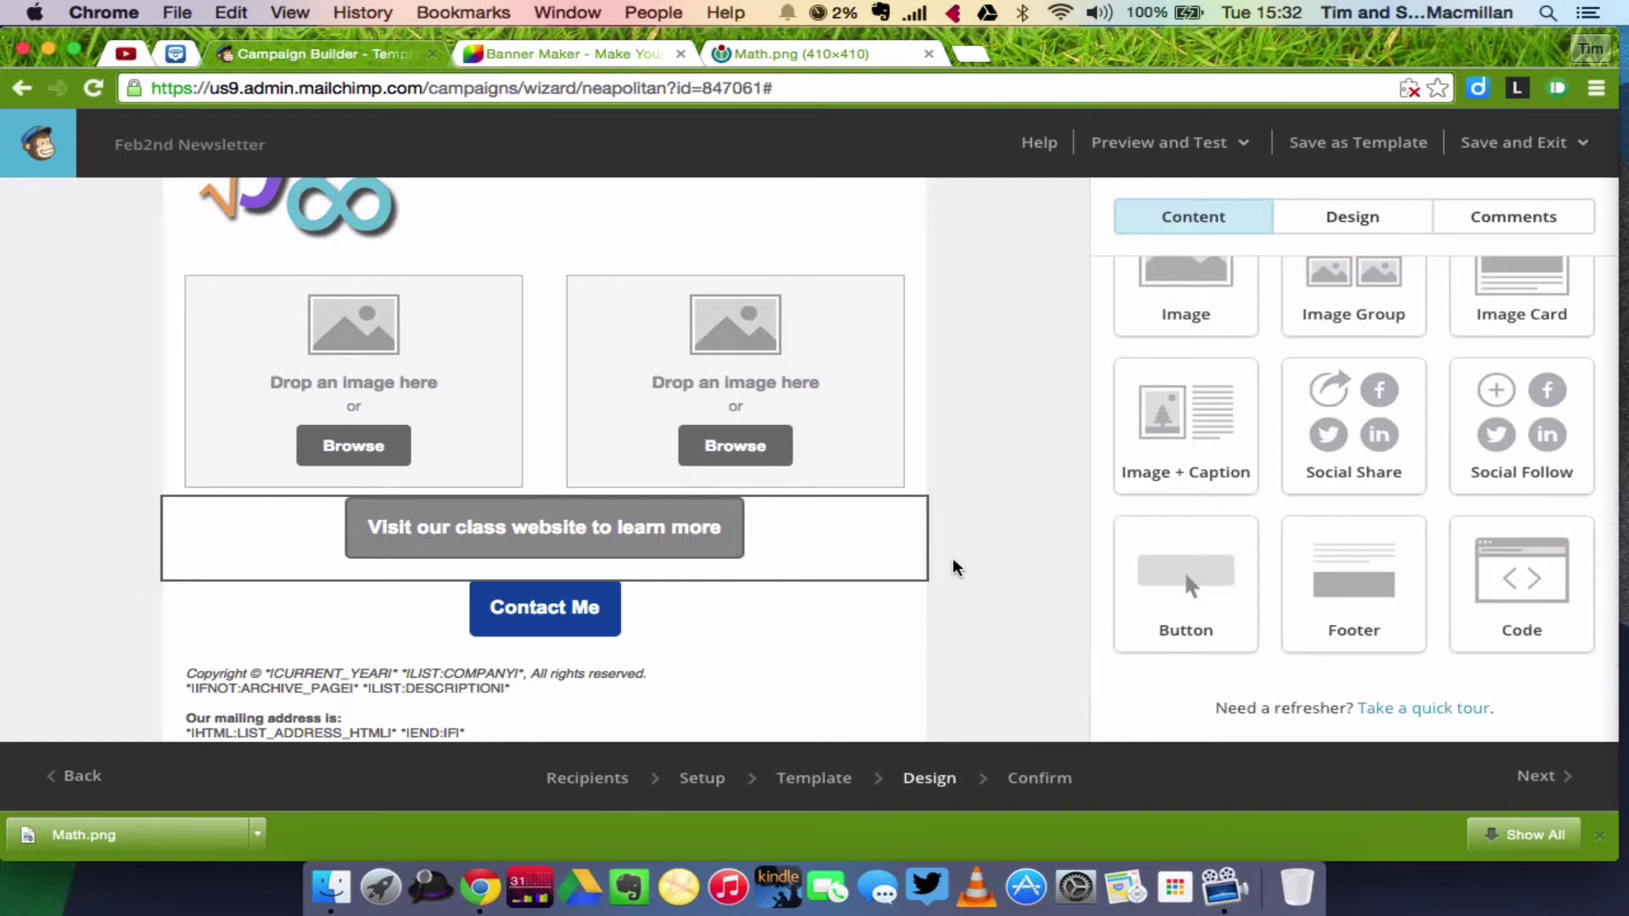
{"action": "scroll", "coordinate": [713, 585], "scroll_direction": "down", "scroll_amount": 3}
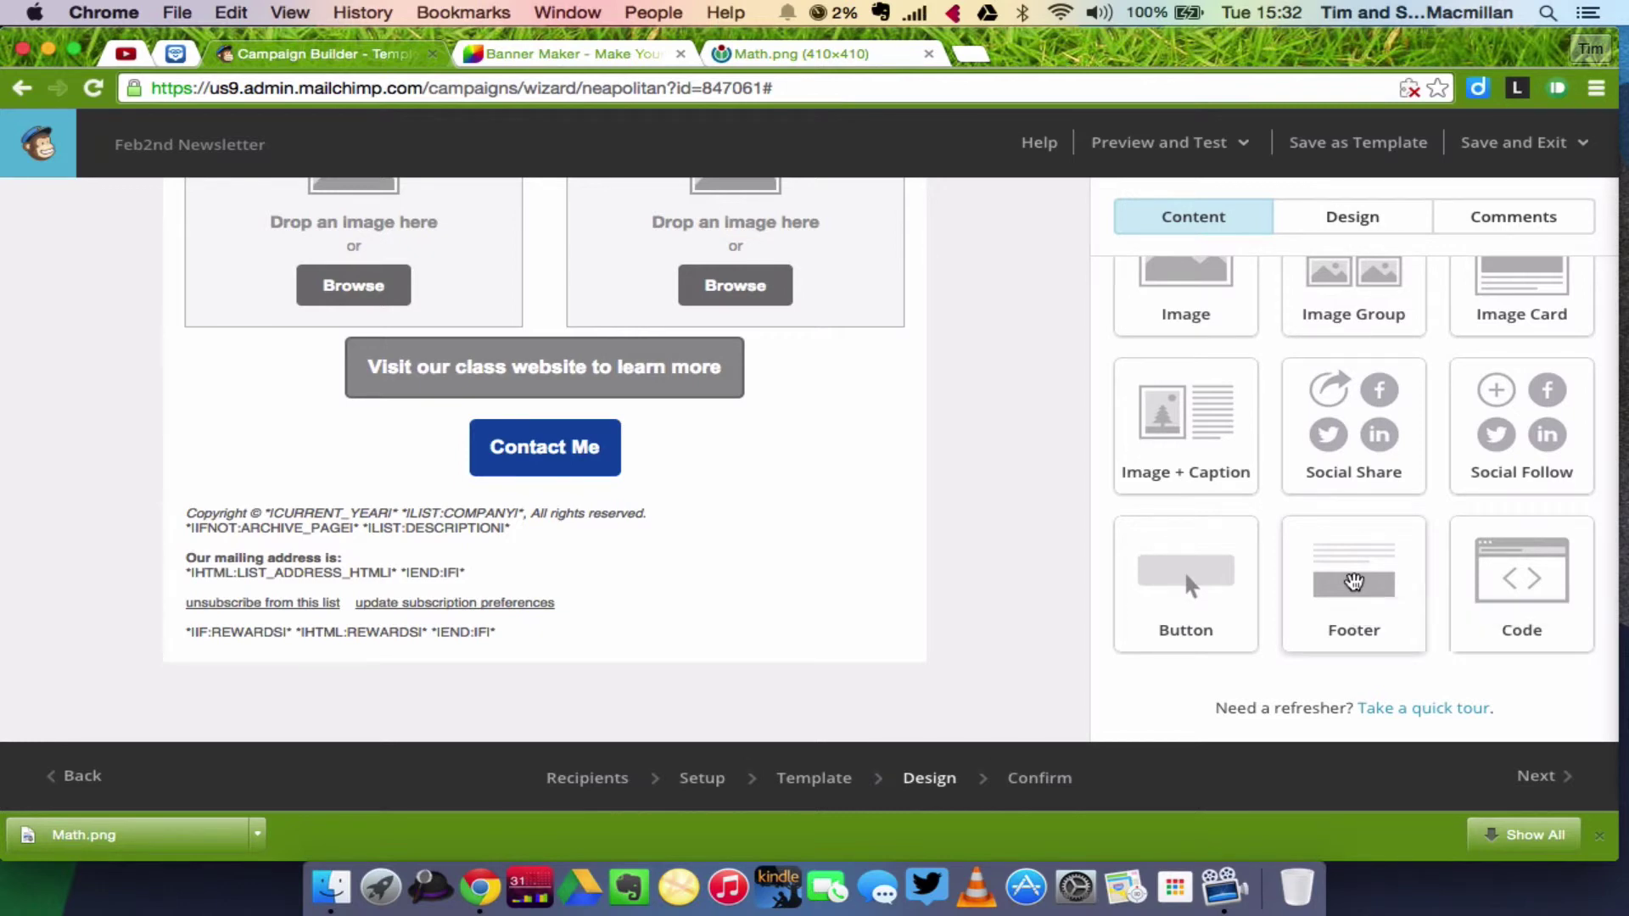
{"action": "left_click_drag", "start_coordinate": [1354, 582], "coordinate": [541, 499]}
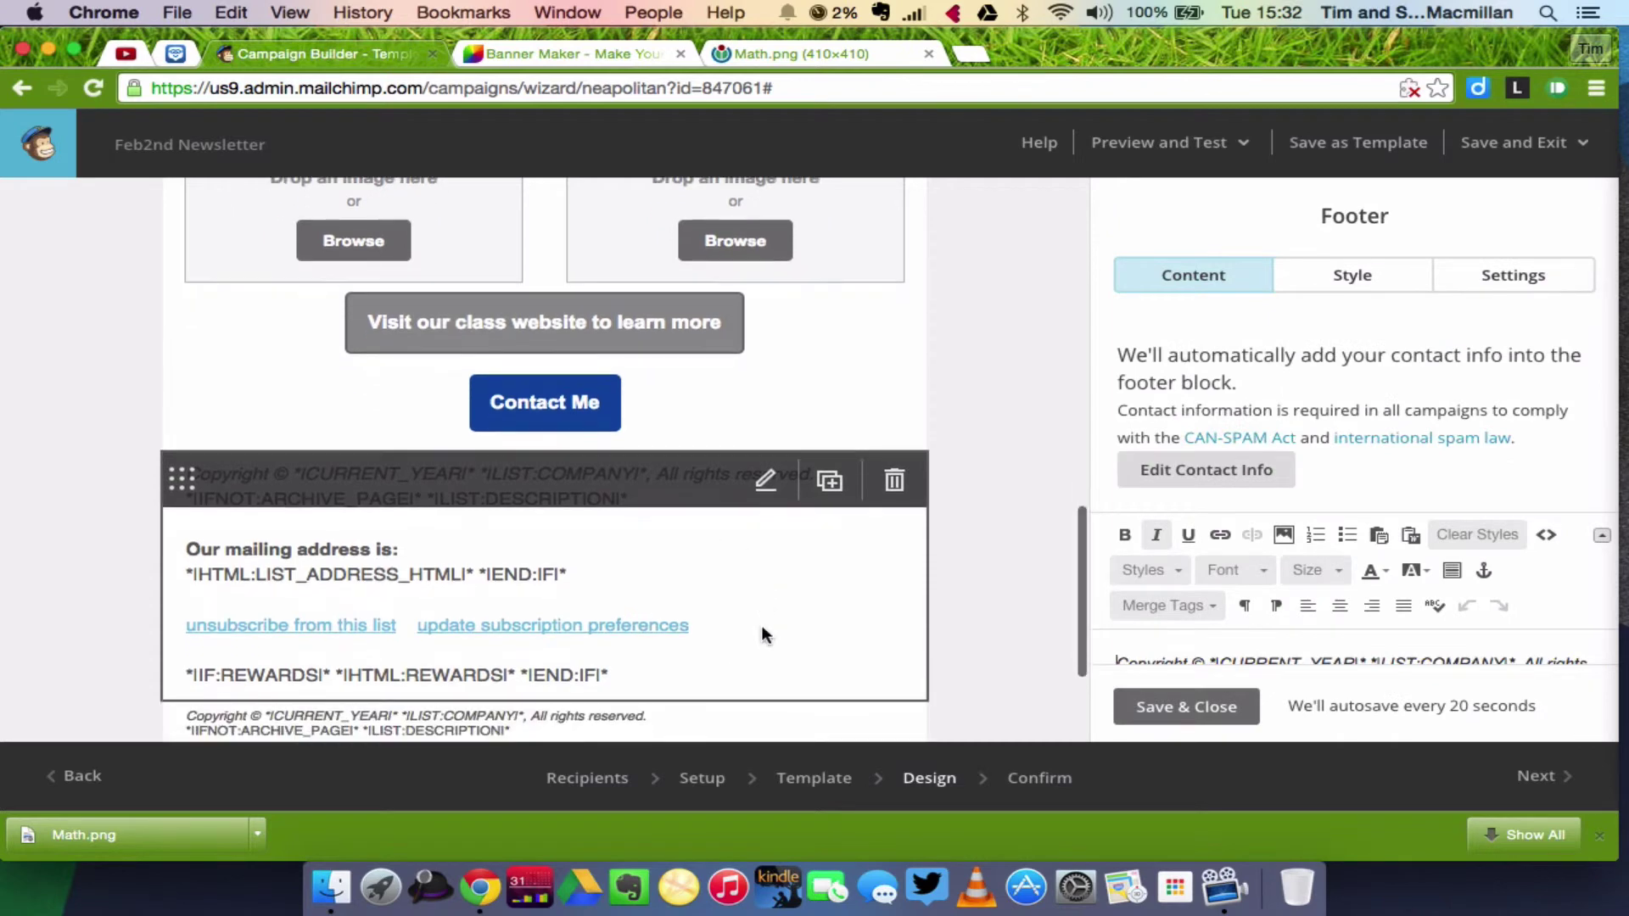
Delete the duplicate footer block, confirming in the 'Are you sure?' dialog
{"action": "scroll", "coordinate": [763, 635], "scroll_direction": "down", "scroll_amount": 1}
{"action": "scroll", "coordinate": [83, 618], "scroll_direction": "down", "scroll_amount": 1}
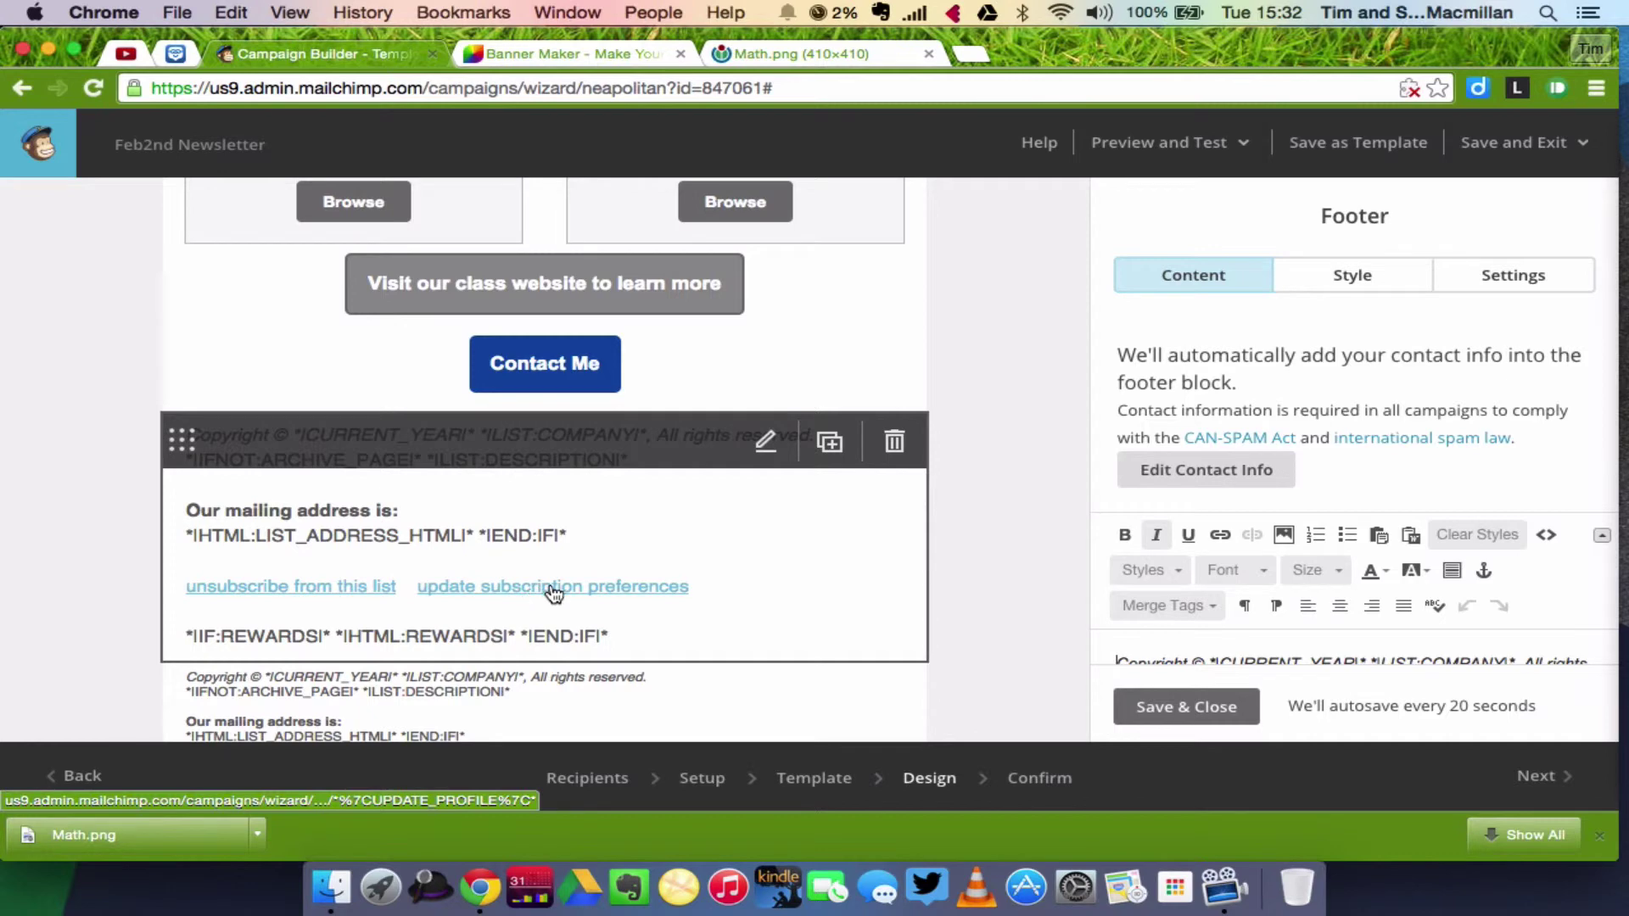
{"action": "scroll", "coordinate": [768, 577], "scroll_direction": "down", "scroll_amount": 1}
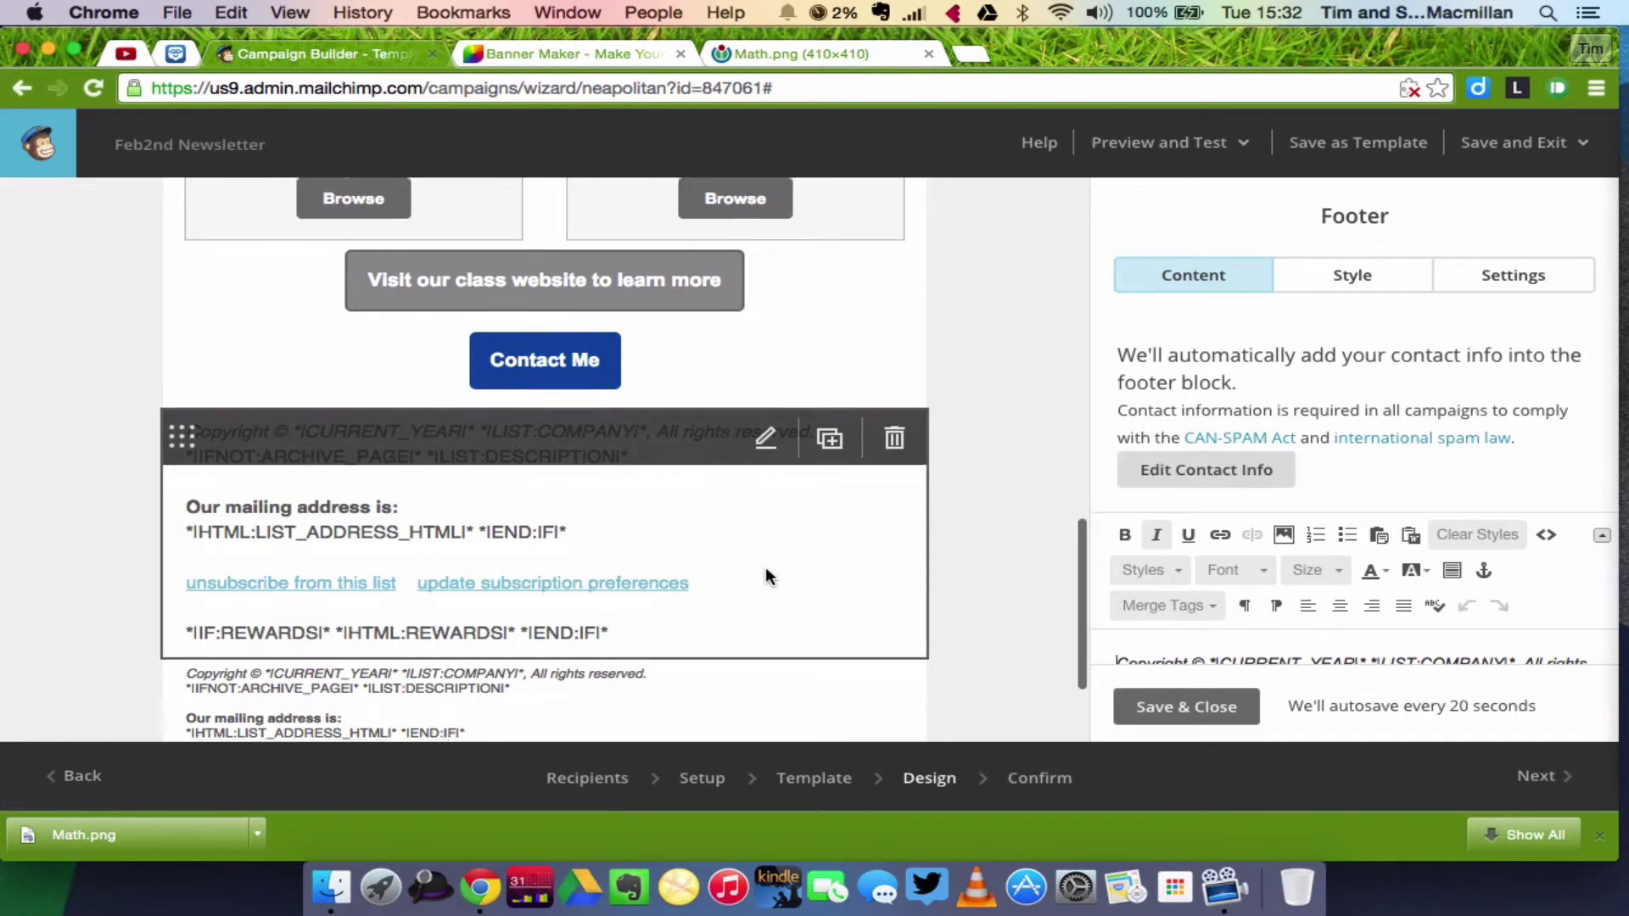
{"action": "scroll", "coordinate": [765, 567], "scroll_direction": "down", "scroll_amount": 2}
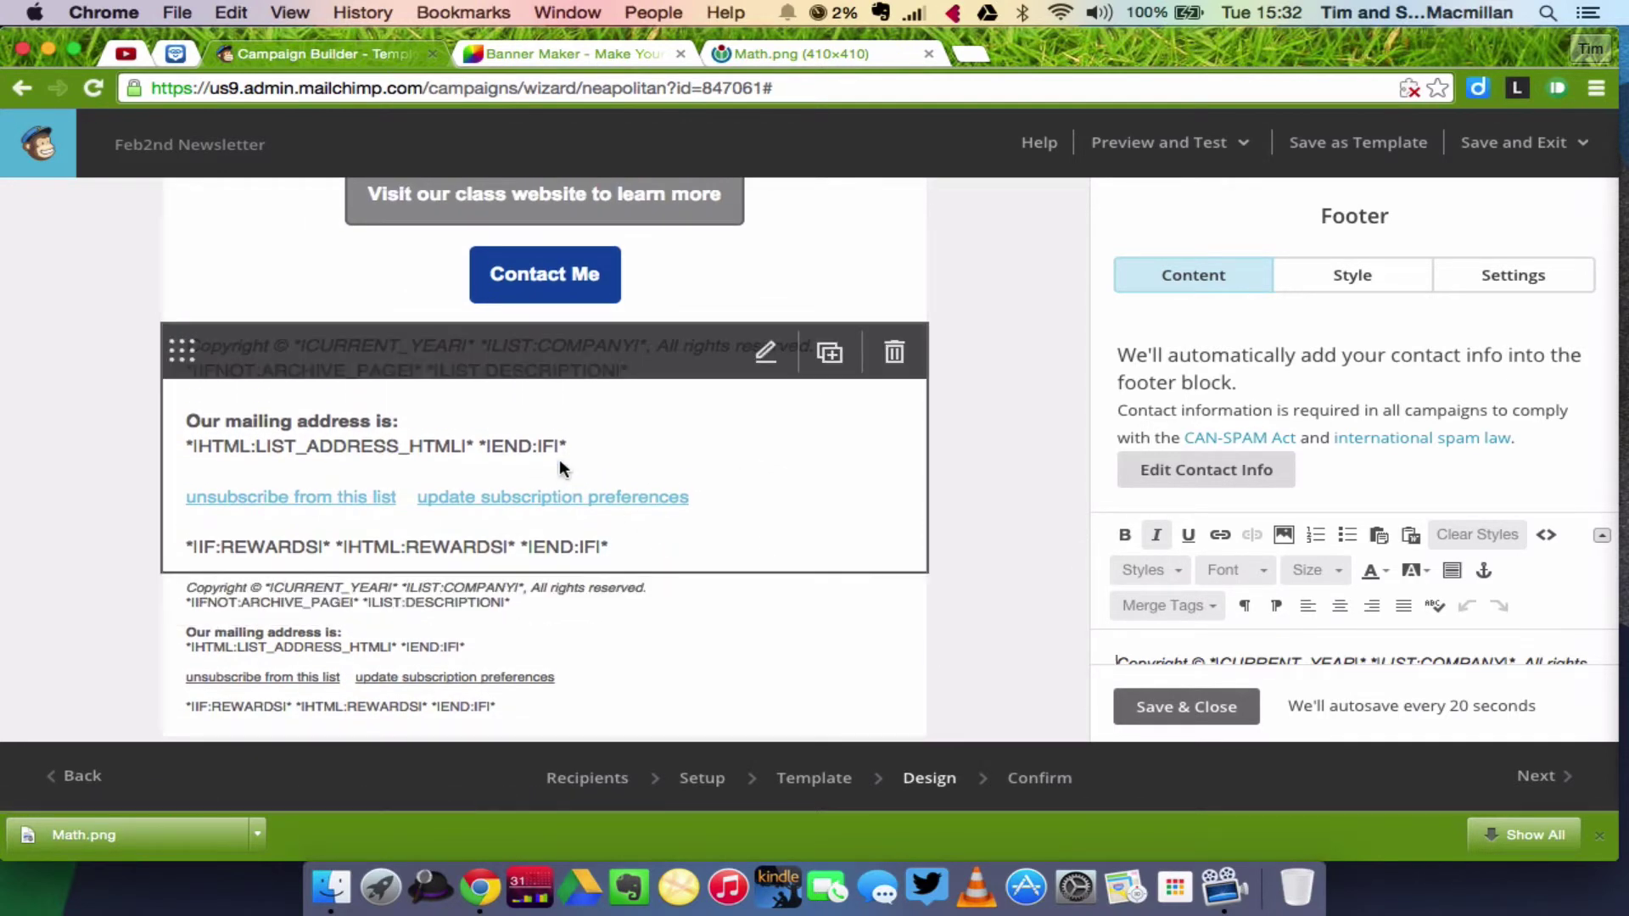
{"action": "left_click", "coordinate": [894, 352]}
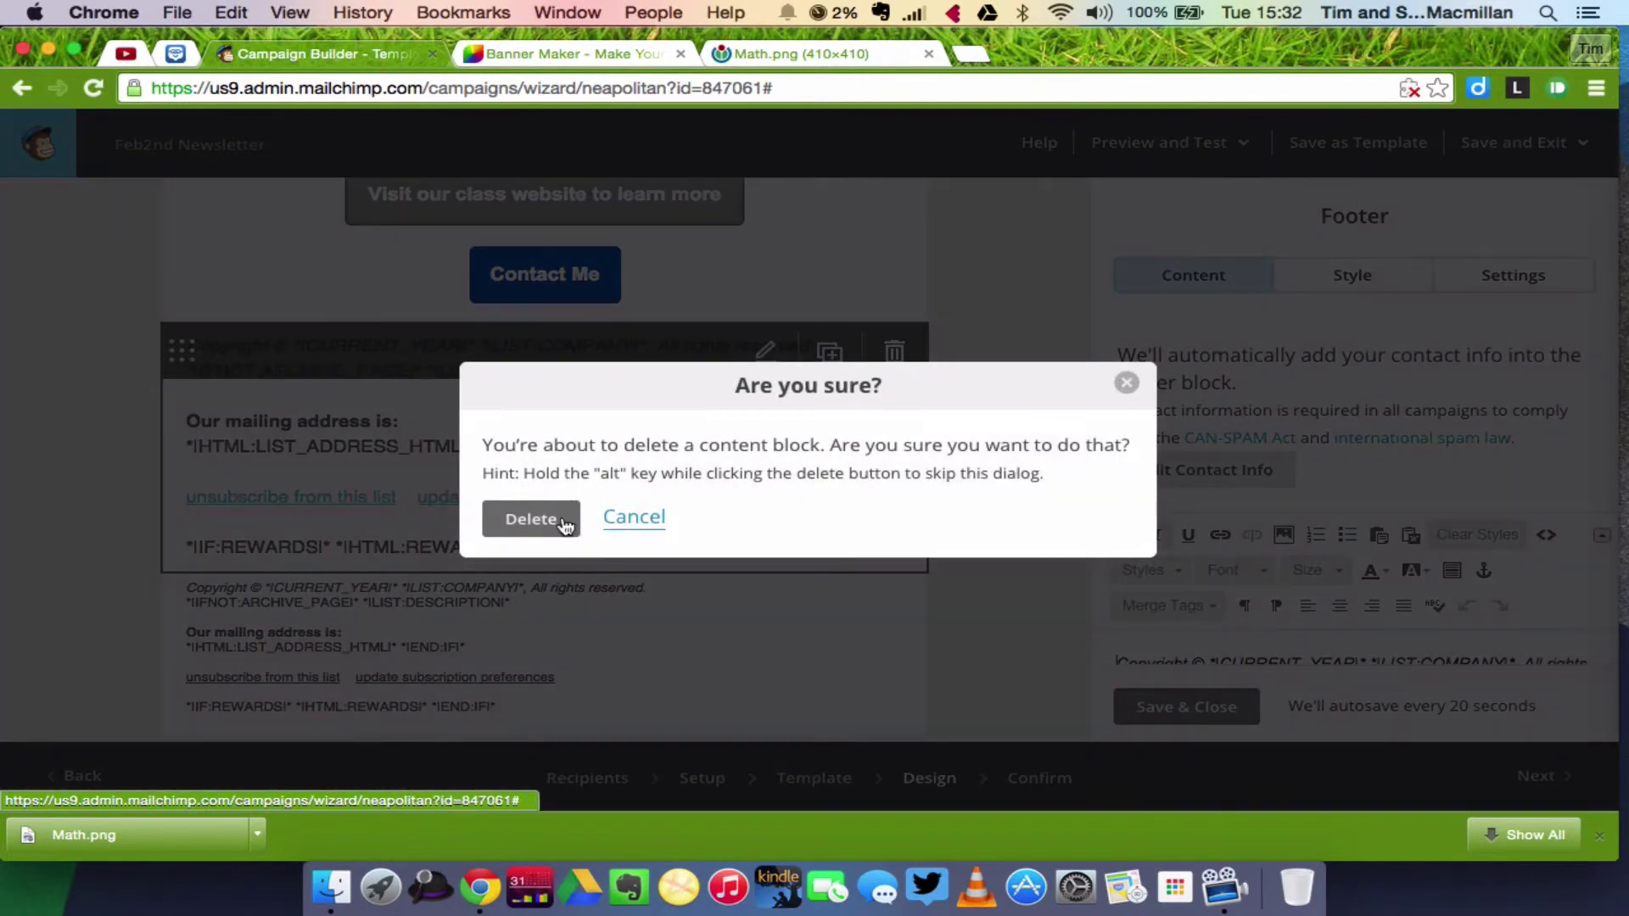
{"action": "left_click", "coordinate": [531, 519]}
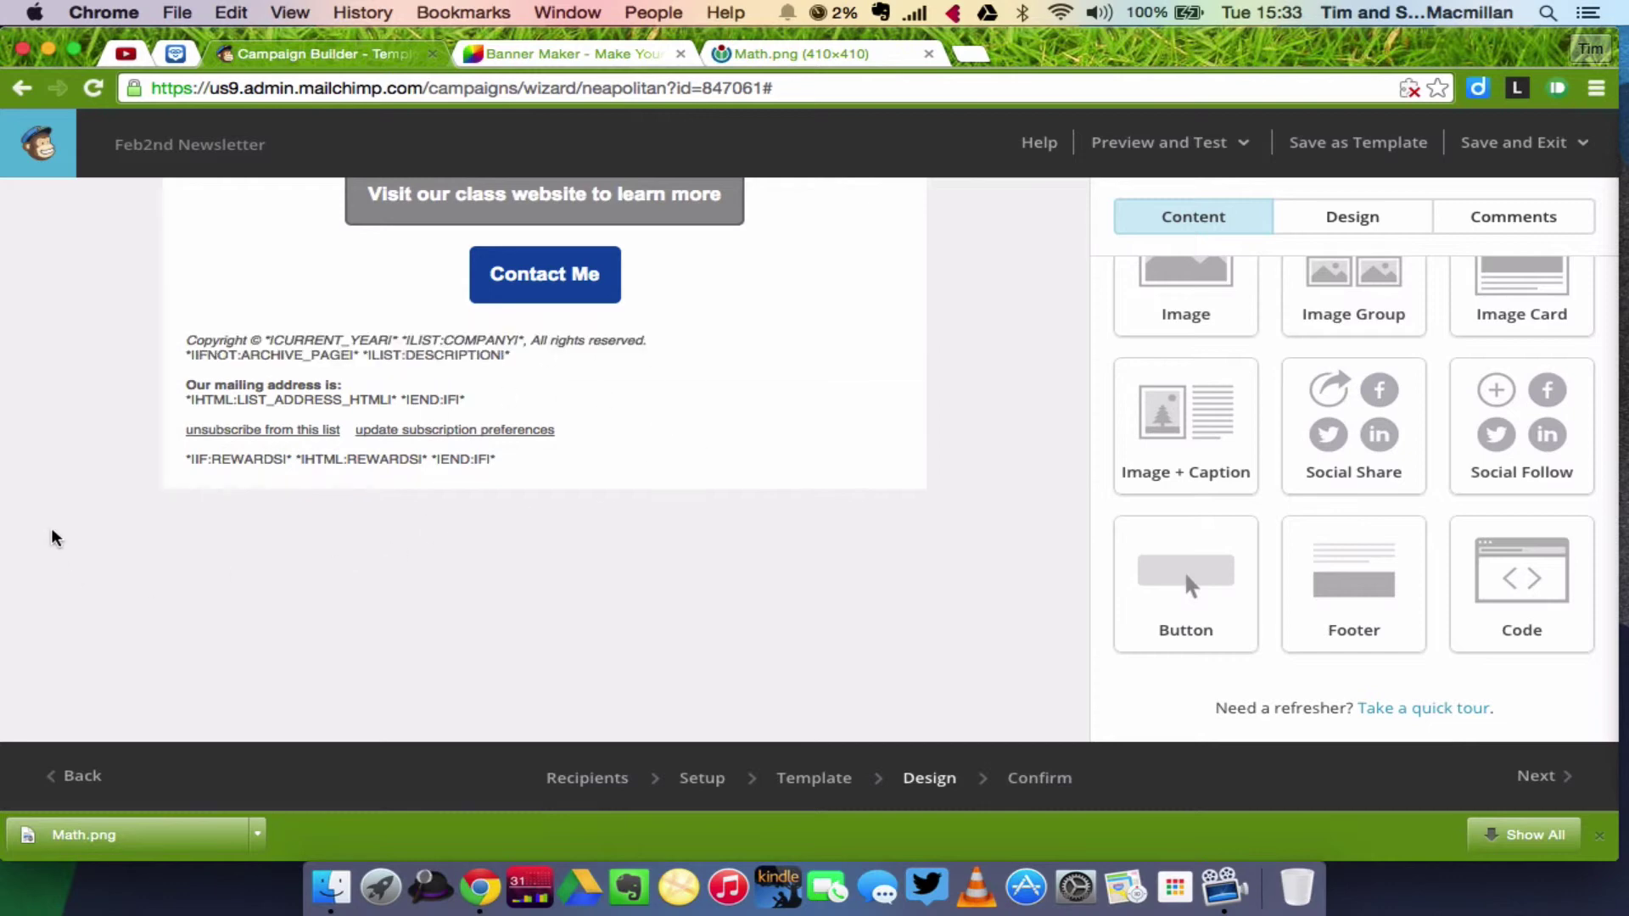
{"action": "scroll", "coordinate": [53, 537], "scroll_direction": "up", "scroll_amount": 5}
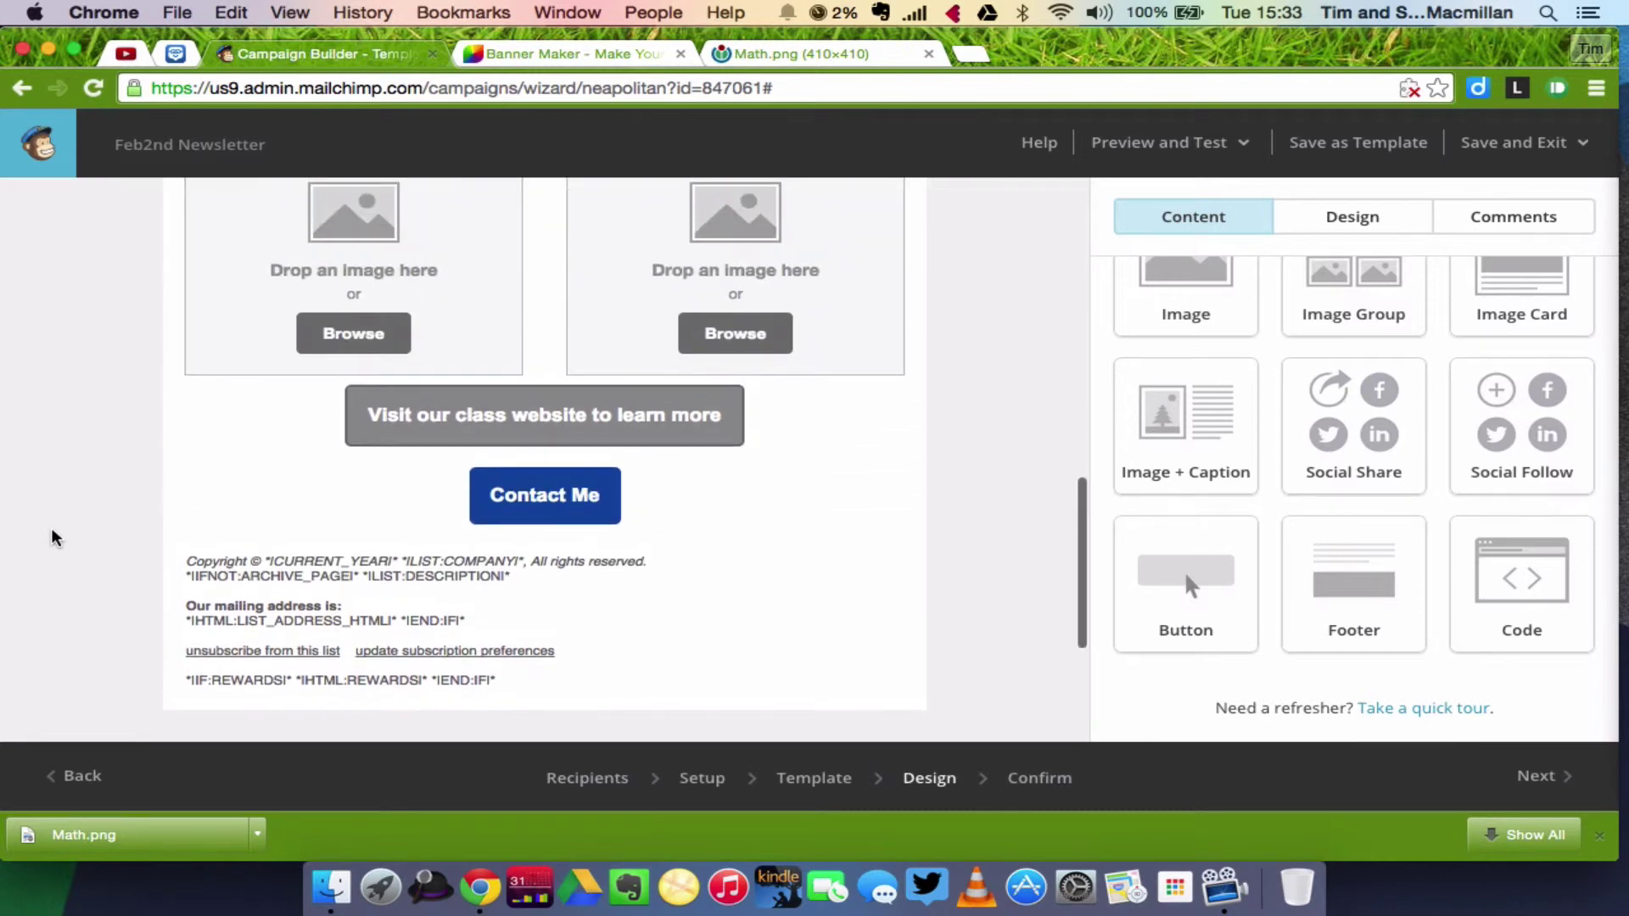
{"action": "scroll", "coordinate": [52, 537], "scroll_direction": "up", "scroll_amount": 10}
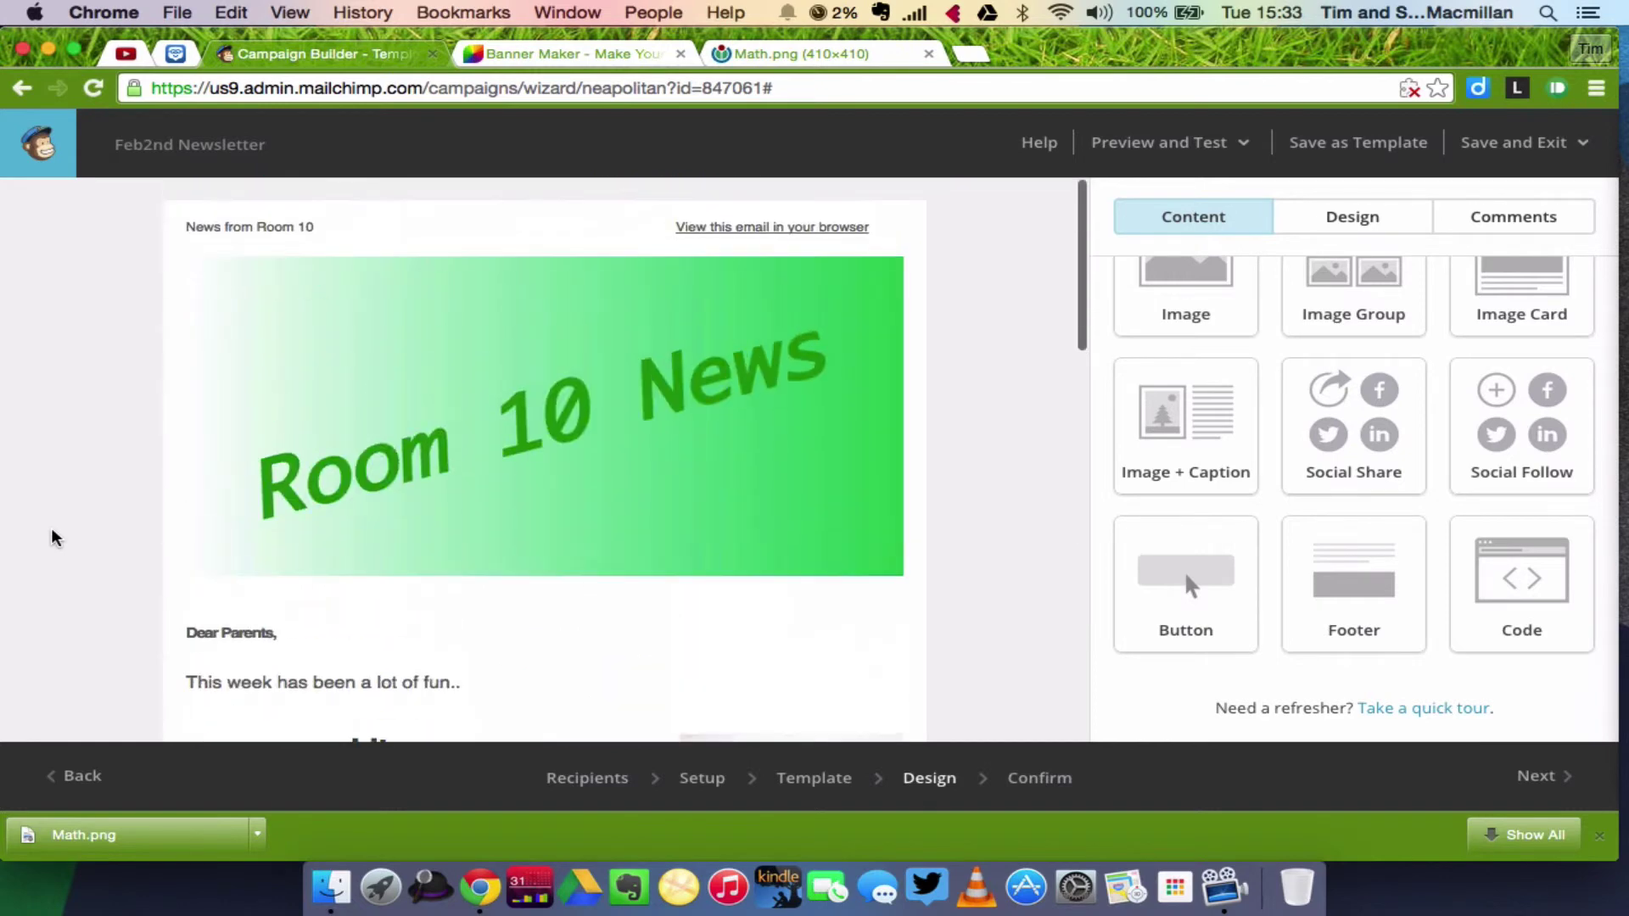
{"action": "scroll", "coordinate": [52, 537], "scroll_direction": "down", "scroll_amount": 3}
{"action": "scroll", "coordinate": [52, 537], "scroll_direction": "down", "scroll_amount": 15}
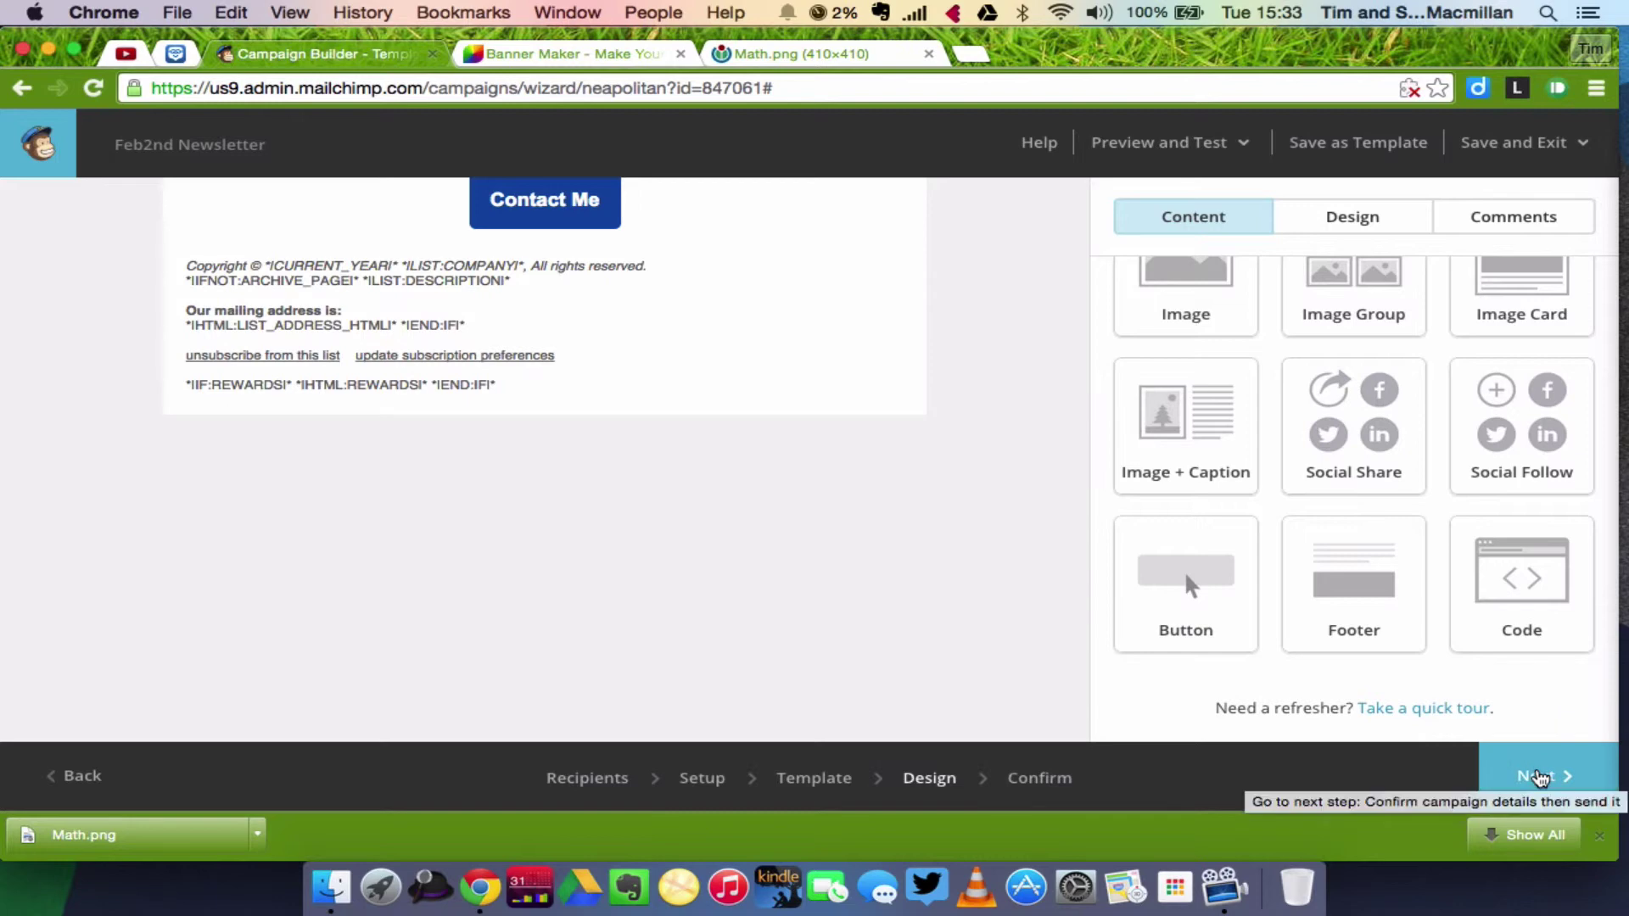
Advance to Confirm, review the send checklist, and open the Preview and Test dropdown
{"action": "left_click", "coordinate": [1540, 778]}
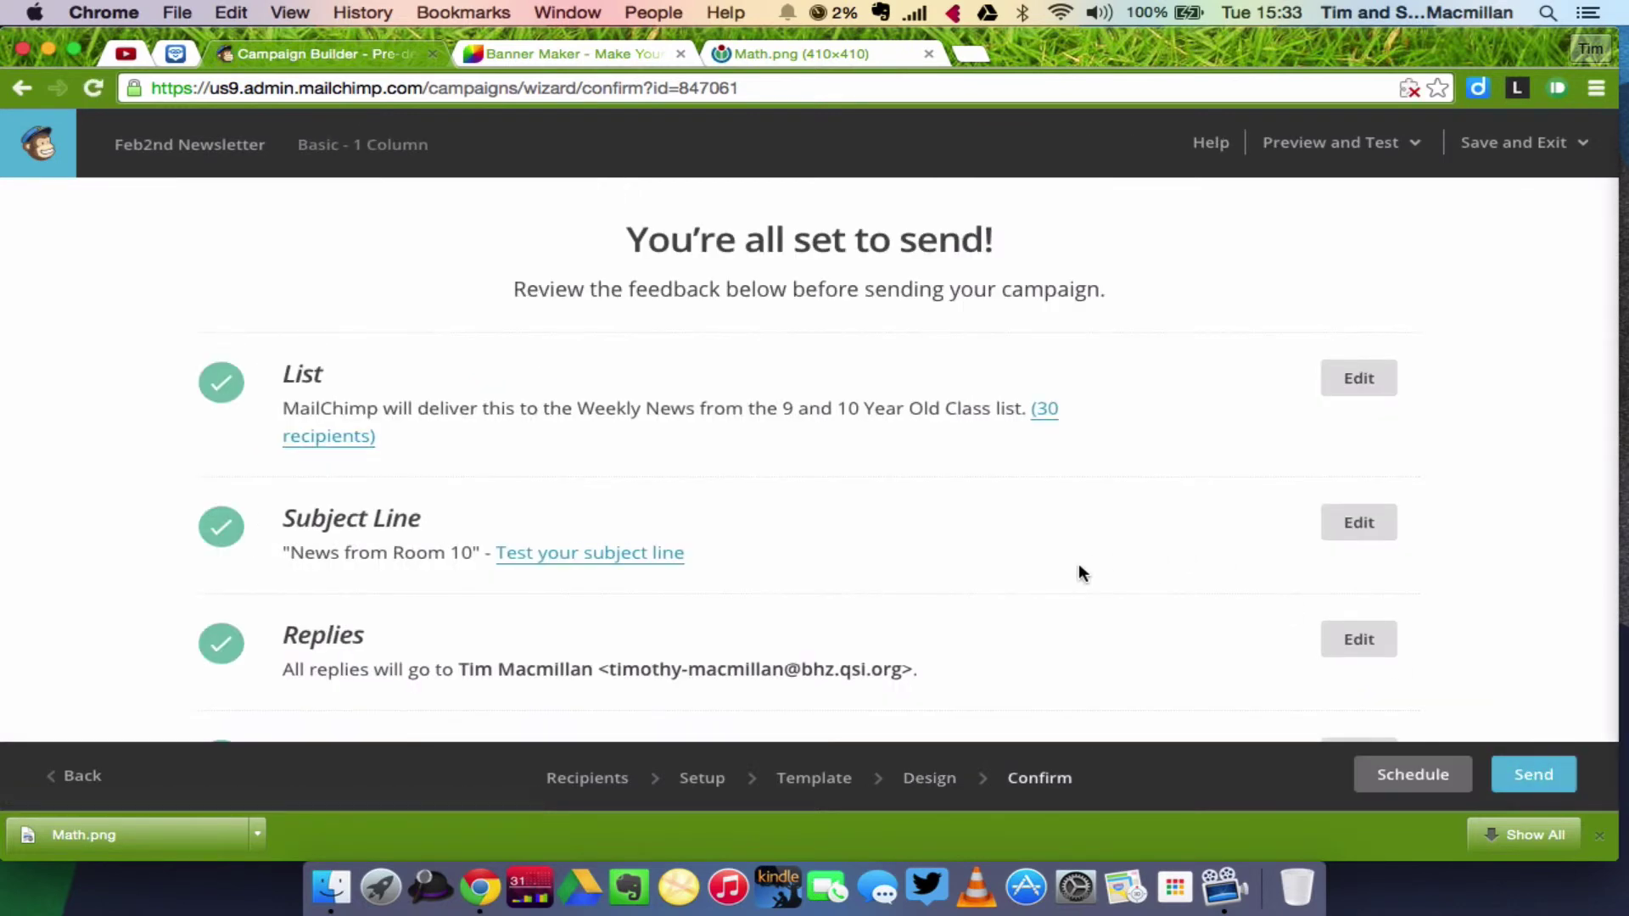
{"action": "scroll", "coordinate": [1077, 563], "scroll_direction": "down", "scroll_amount": 1}
{"action": "scroll", "coordinate": [1078, 472], "scroll_direction": "down", "scroll_amount": 2}
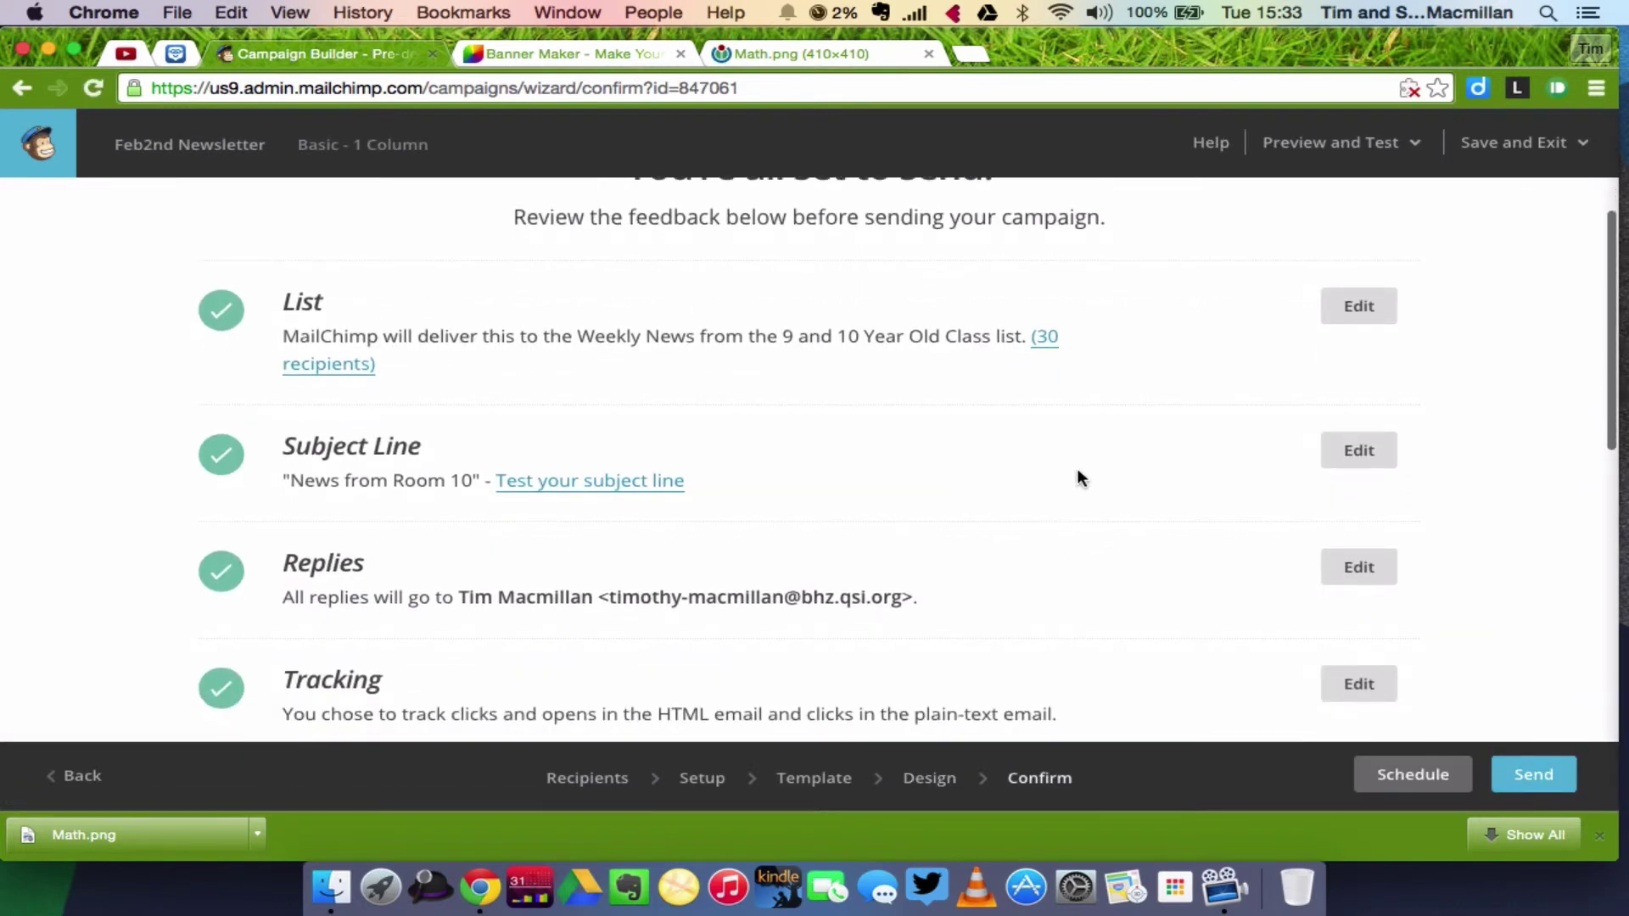
{"action": "scroll", "coordinate": [1171, 512], "scroll_direction": "up", "scroll_amount": 2}
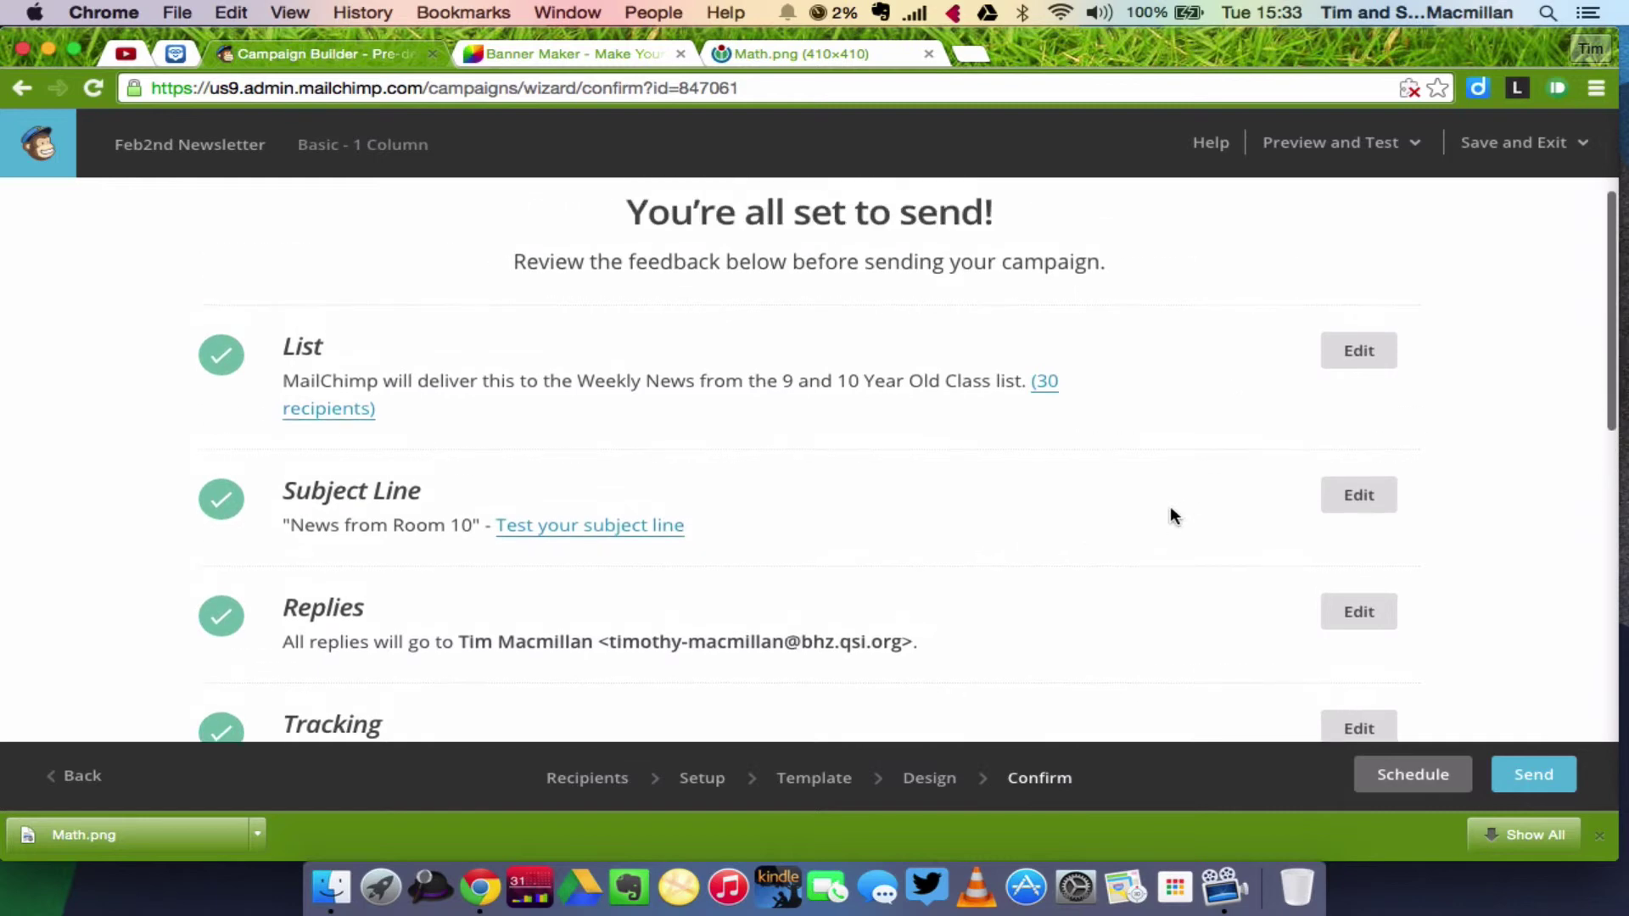
{"action": "scroll", "coordinate": [1170, 512], "scroll_direction": "down", "scroll_amount": 1}
{"action": "scroll", "coordinate": [1169, 514], "scroll_direction": "down", "scroll_amount": 5}
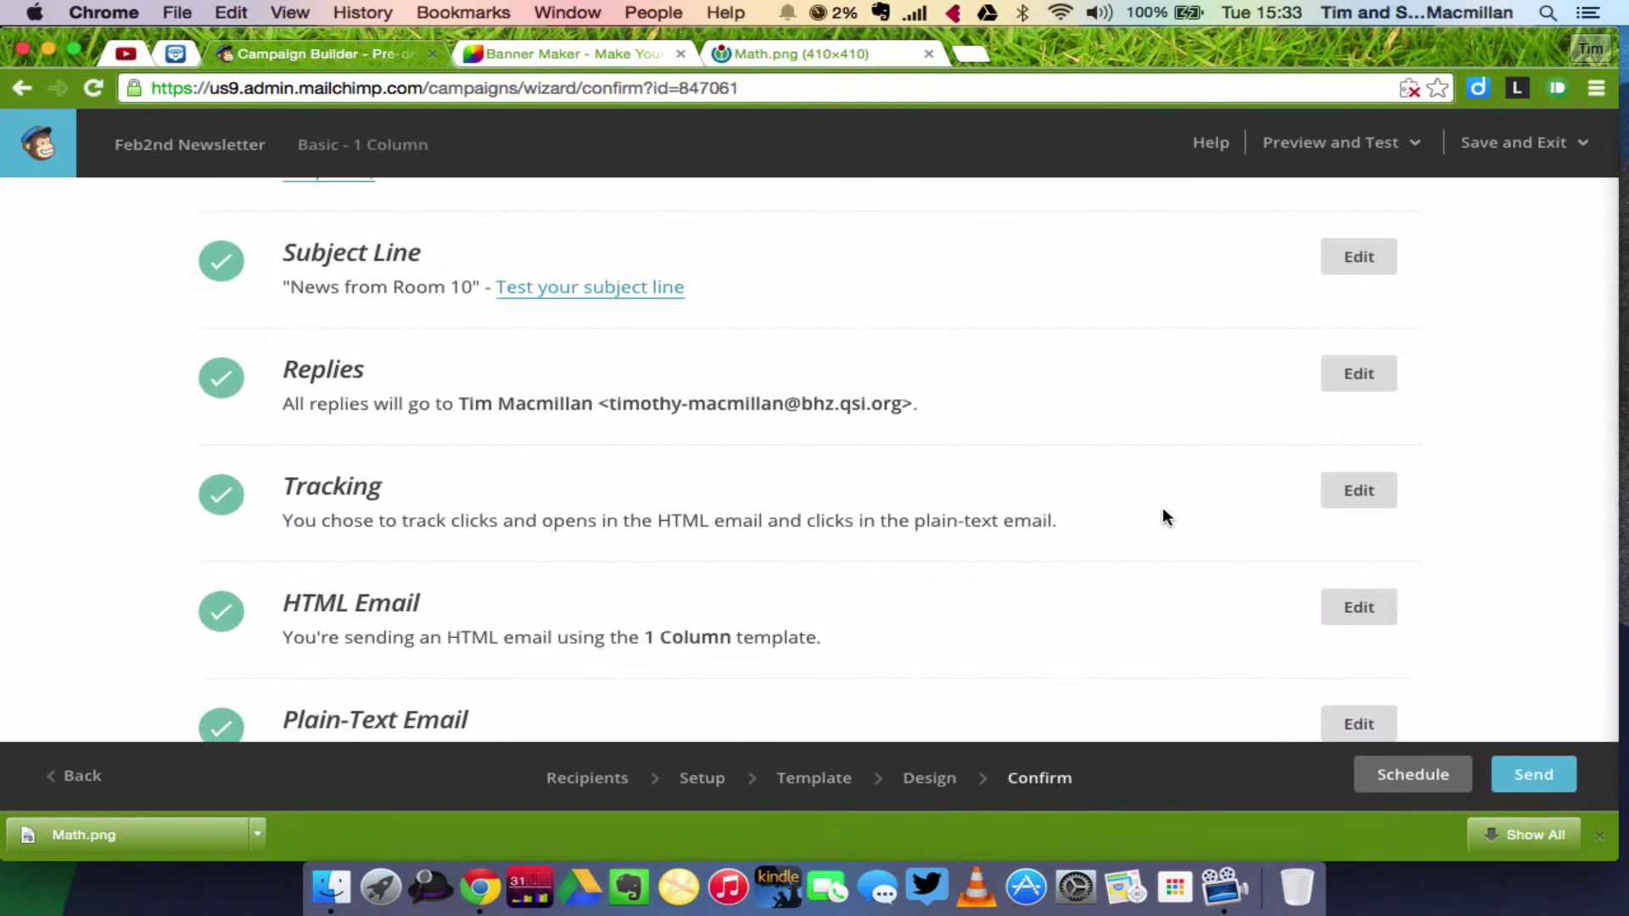
{"action": "scroll", "coordinate": [1162, 508], "scroll_direction": "down", "scroll_amount": 1}
{"action": "scroll", "coordinate": [1162, 516], "scroll_direction": "down", "scroll_amount": 2}
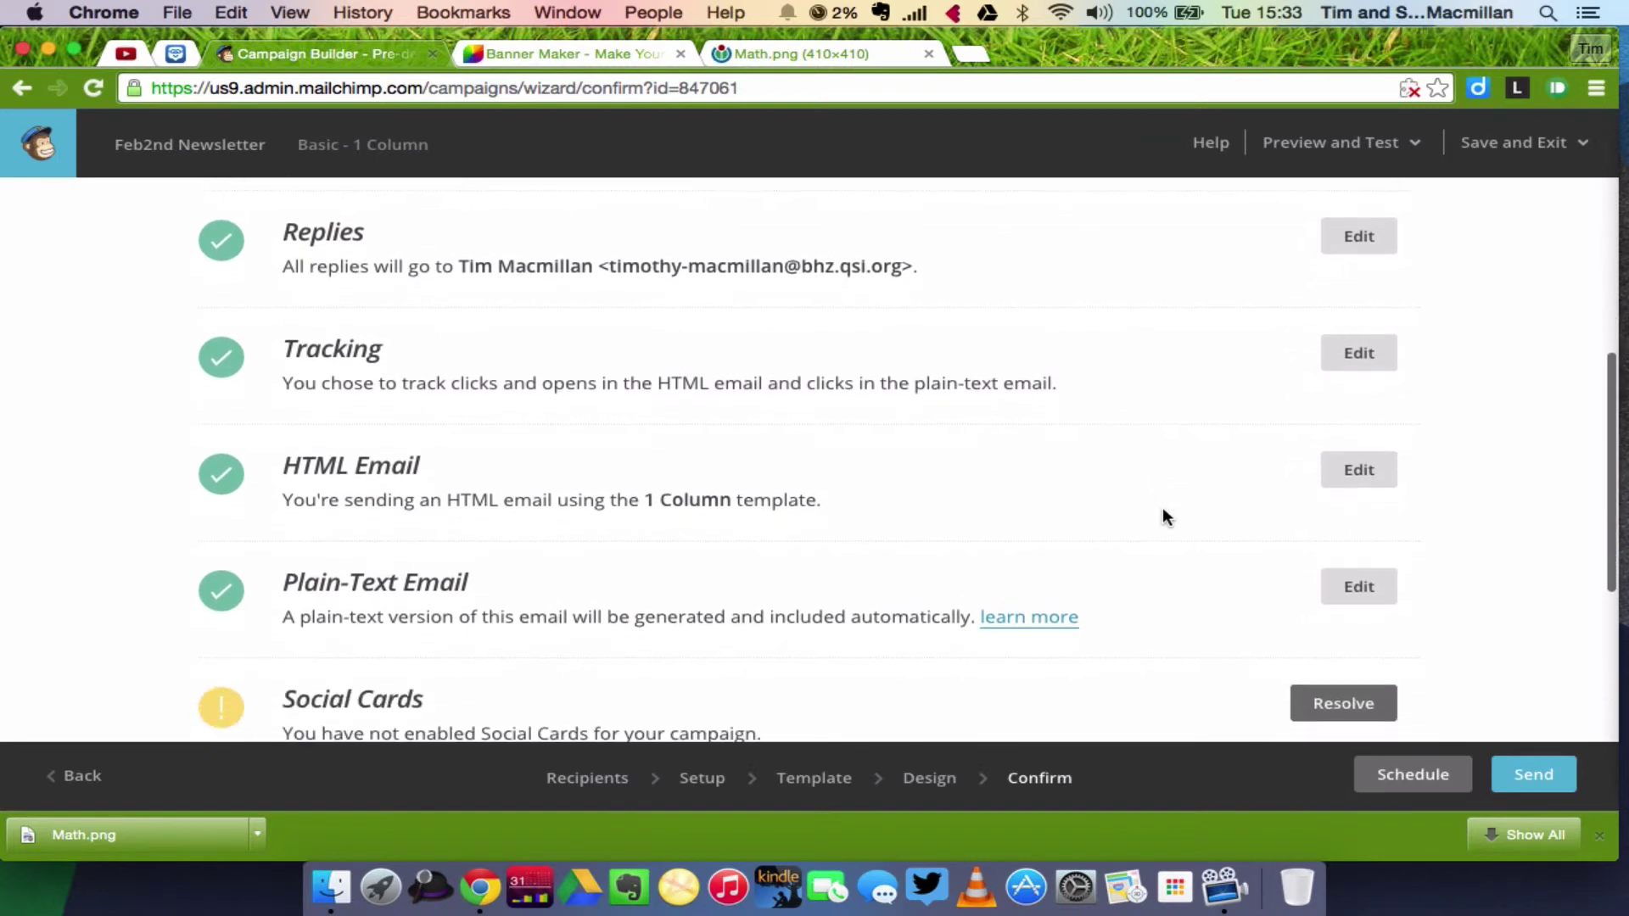
{"action": "scroll", "coordinate": [1162, 516], "scroll_direction": "down", "scroll_amount": 3}
{"action": "scroll", "coordinate": [1164, 516], "scroll_direction": "down", "scroll_amount": 3}
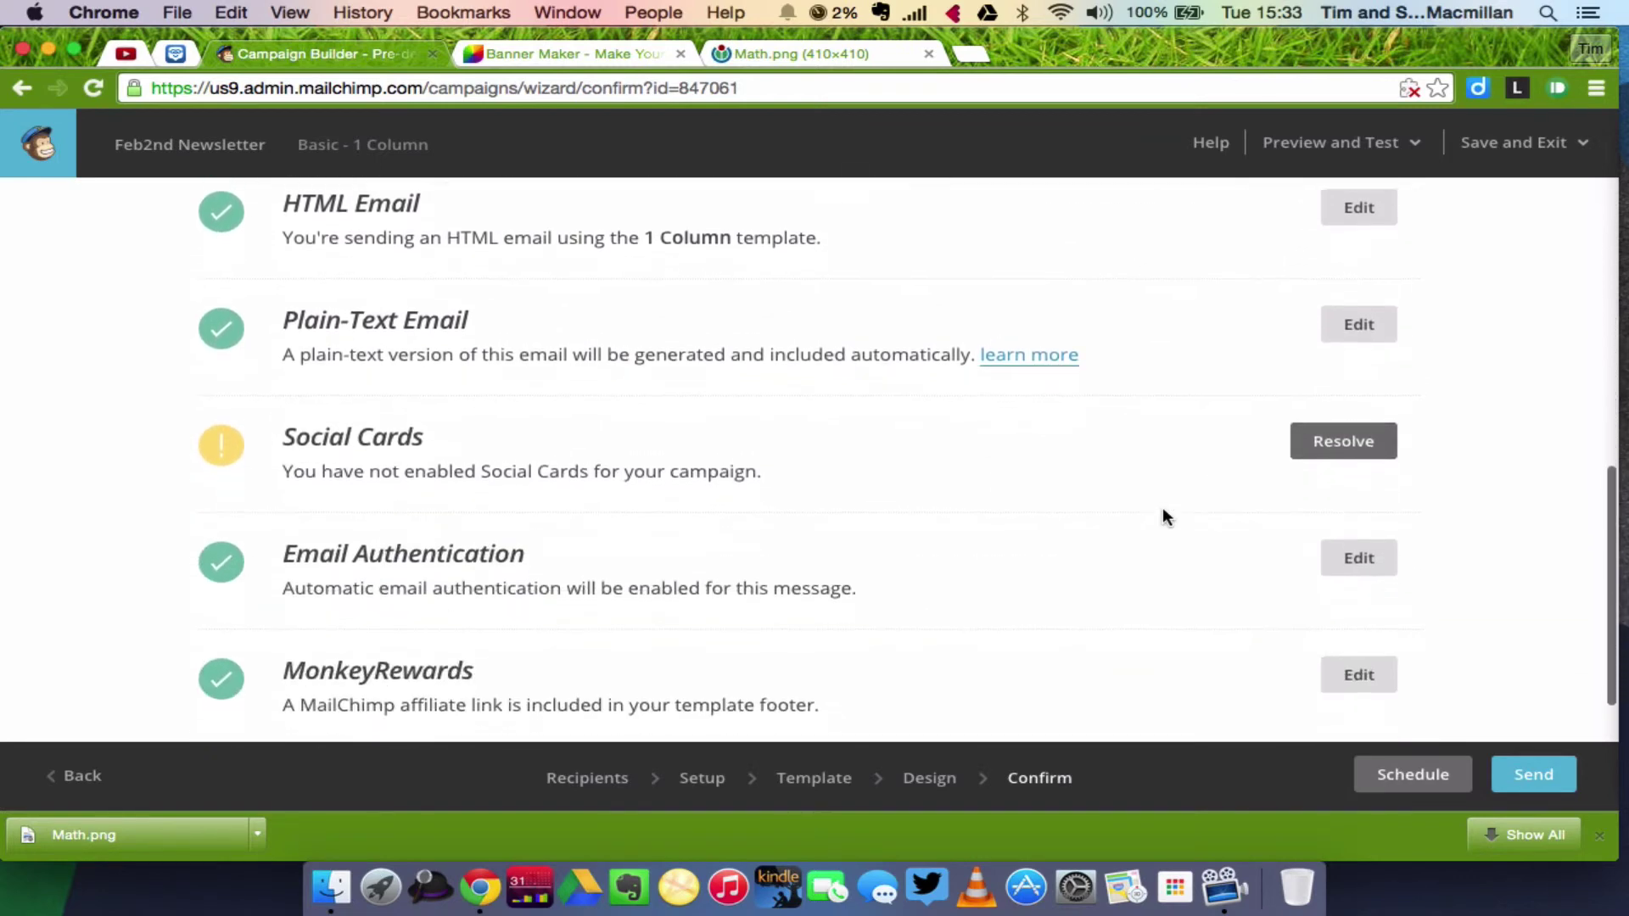
{"action": "scroll", "coordinate": [1164, 514], "scroll_direction": "down", "scroll_amount": 1}
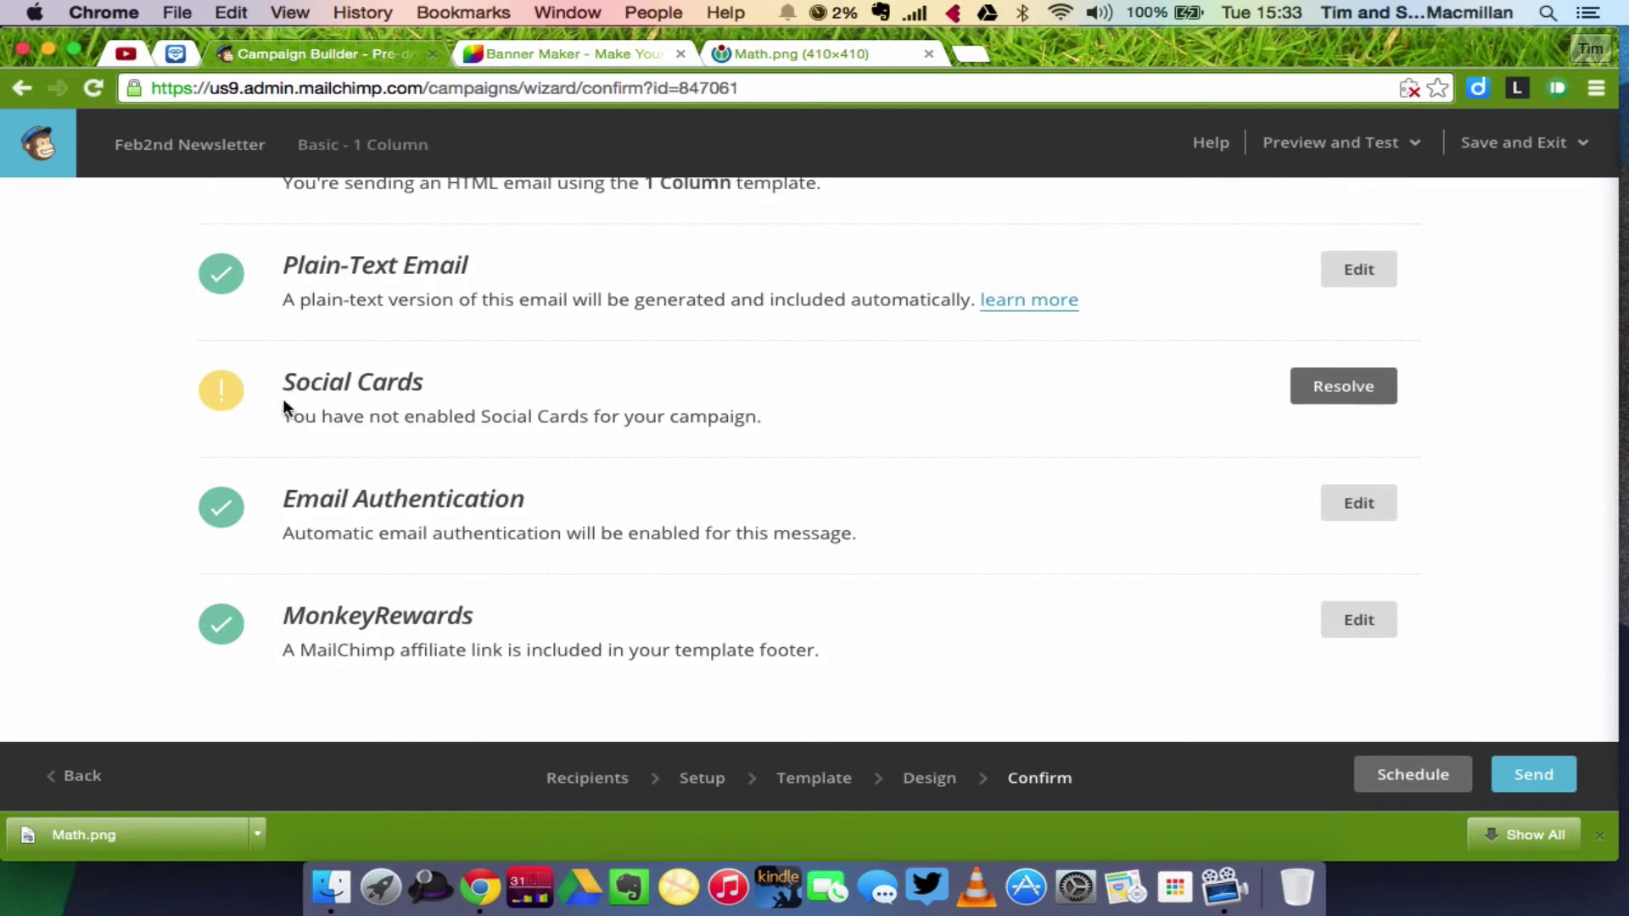
{"action": "scroll", "coordinate": [1084, 473], "scroll_direction": "down", "scroll_amount": 1}
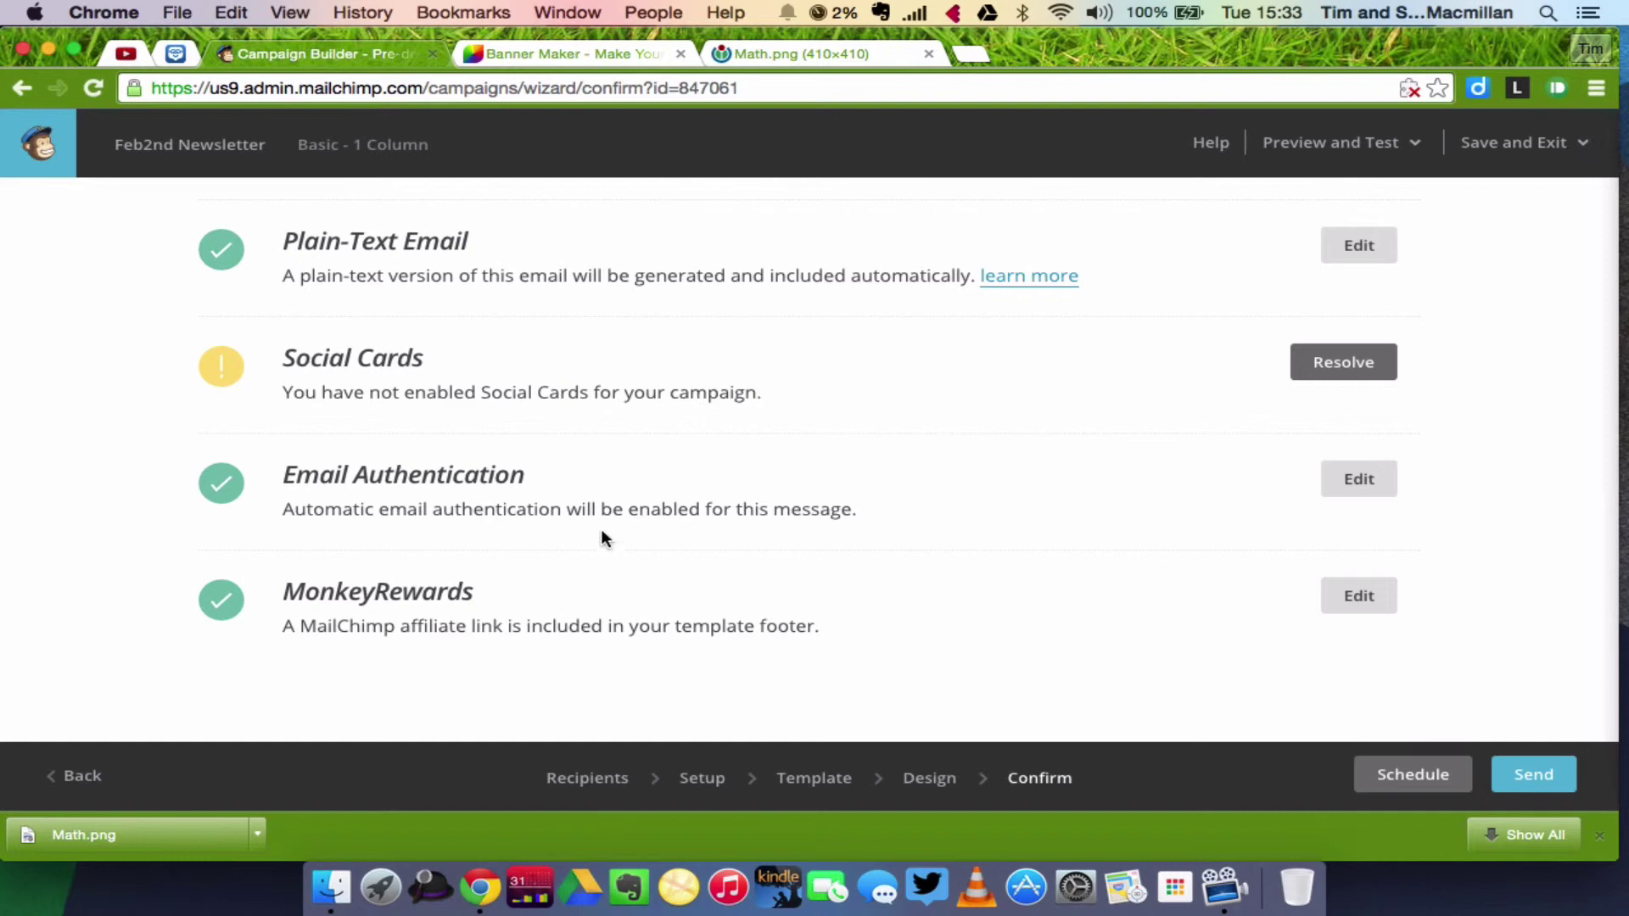
{"action": "scroll", "coordinate": [1093, 526], "scroll_direction": "up", "scroll_amount": 10}
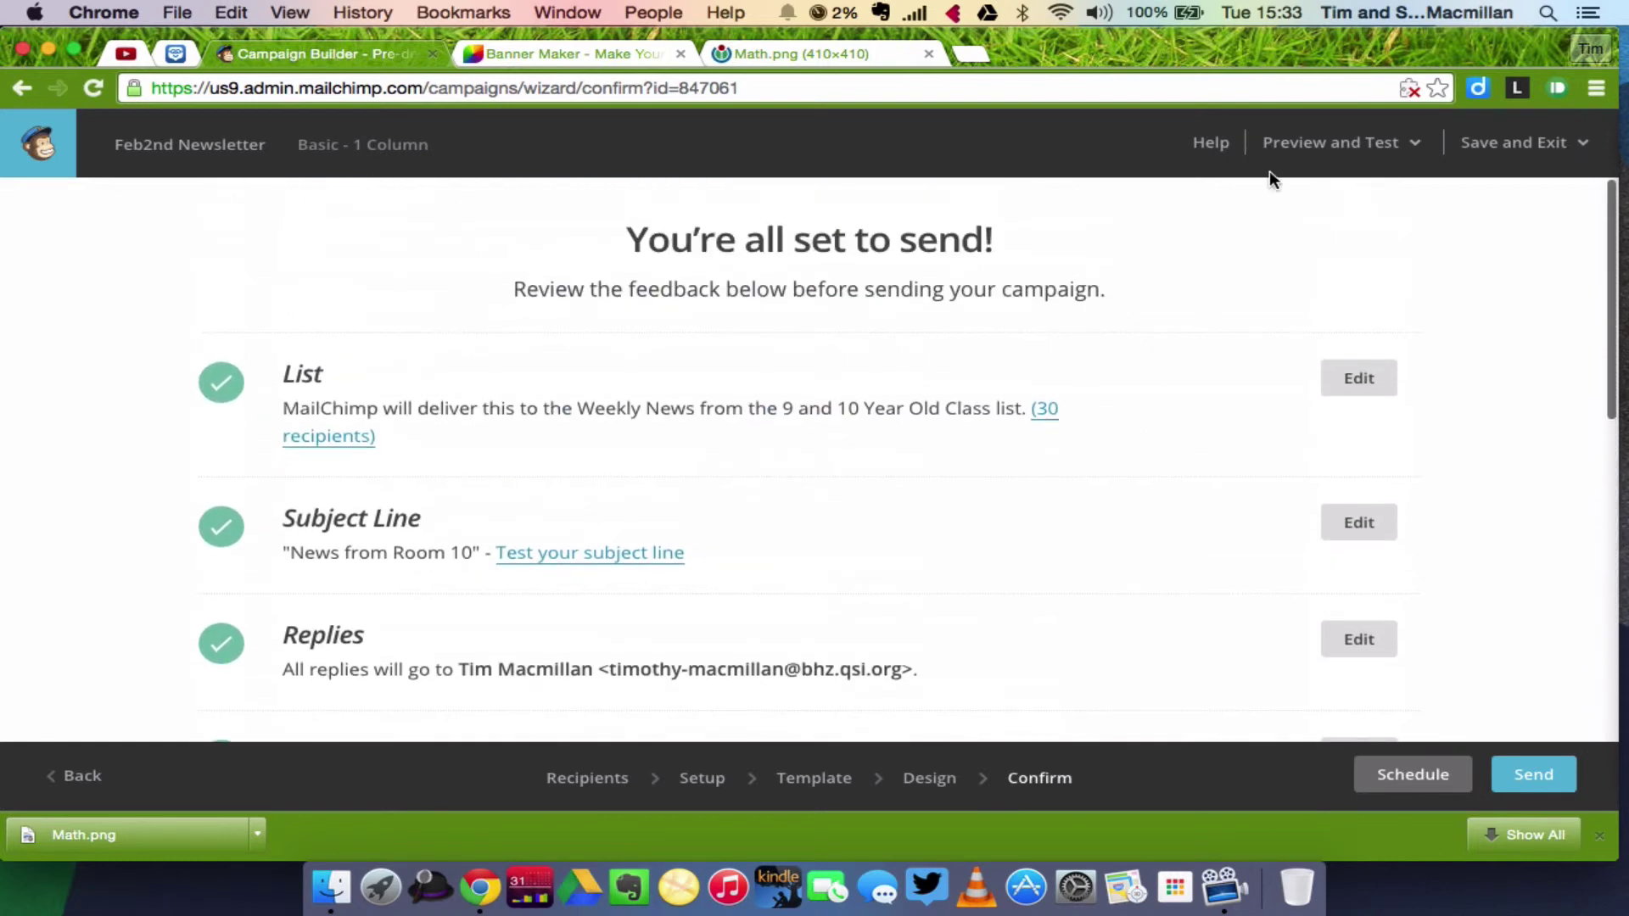
{"action": "left_click", "coordinate": [1316, 153]}
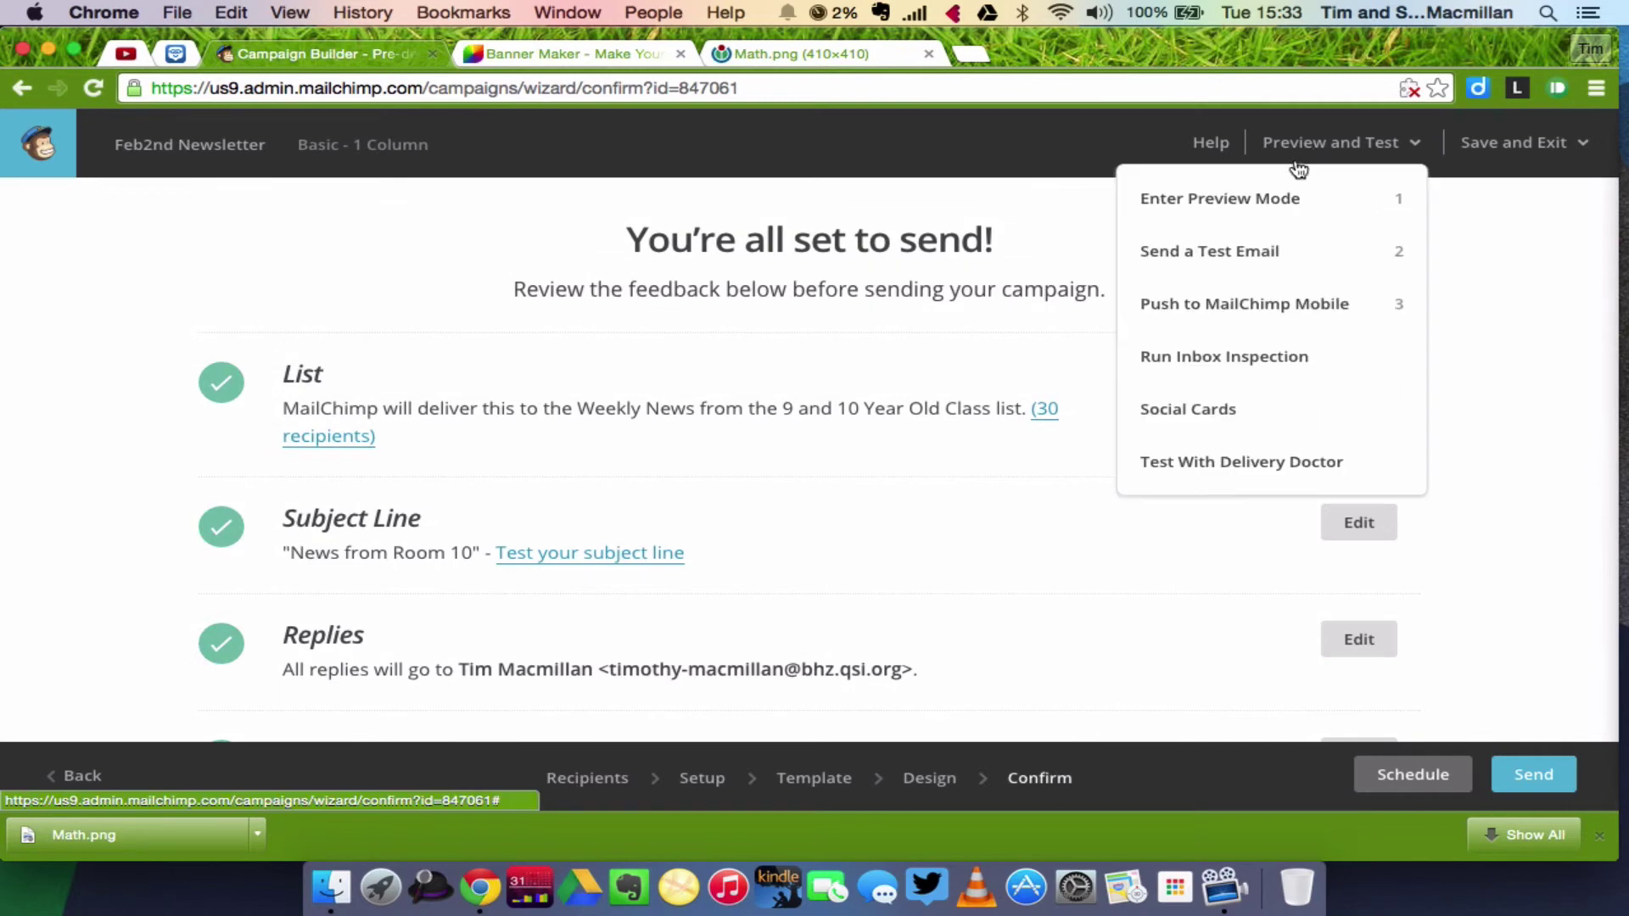
{"action": "left_click", "coordinate": [1238, 196]}
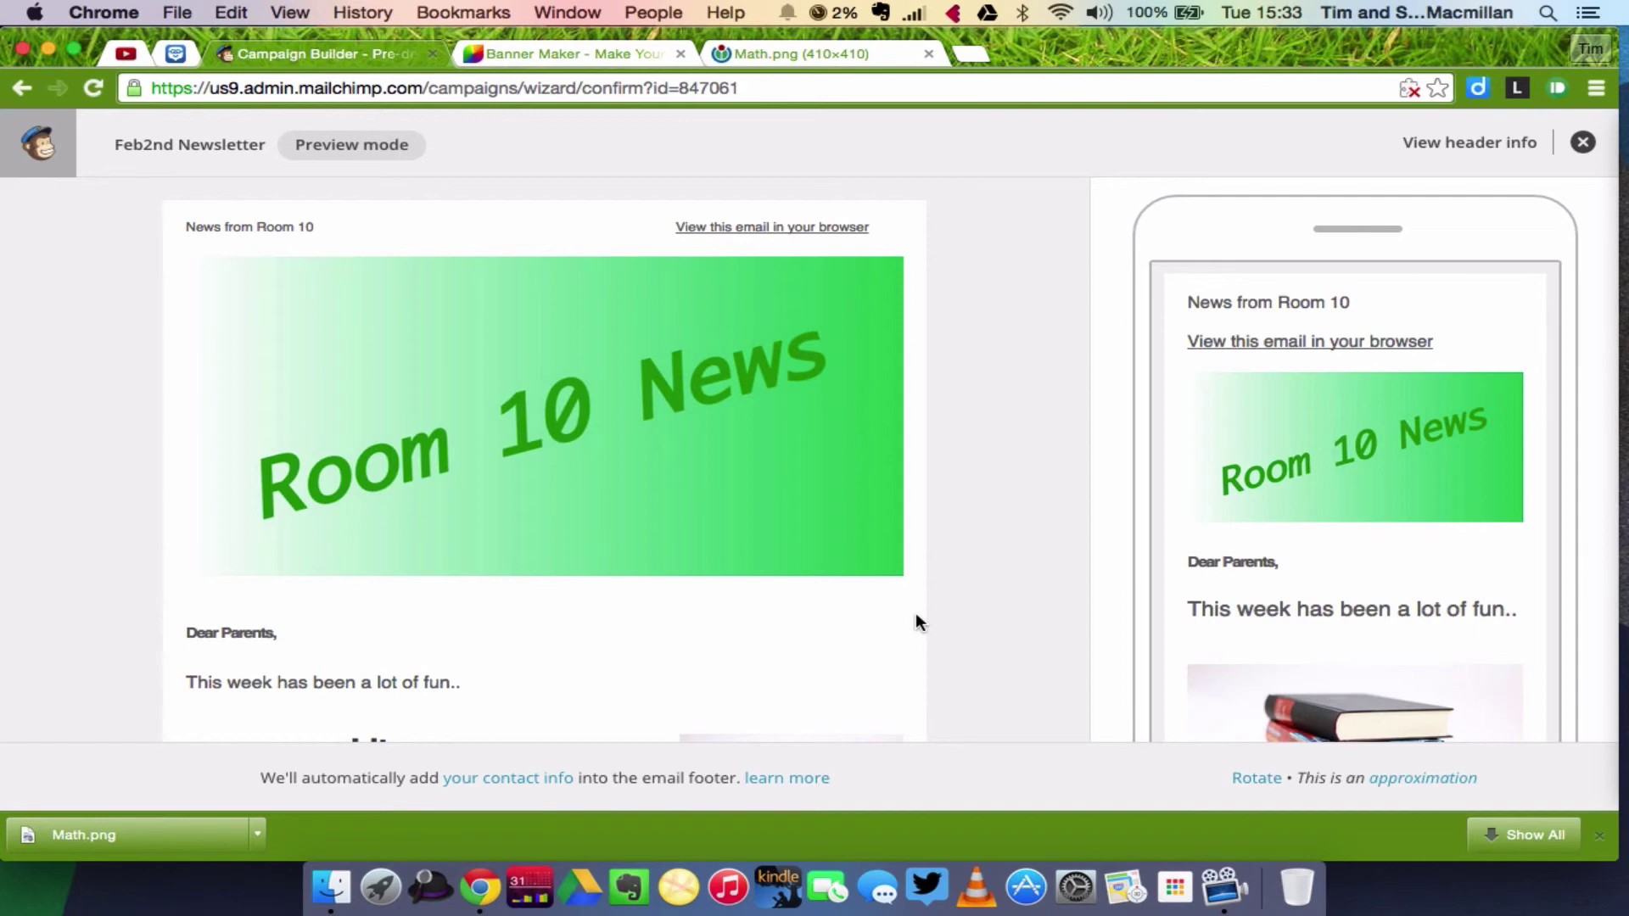
{"action": "scroll", "coordinate": [918, 663], "scroll_direction": "down", "scroll_amount": 1}
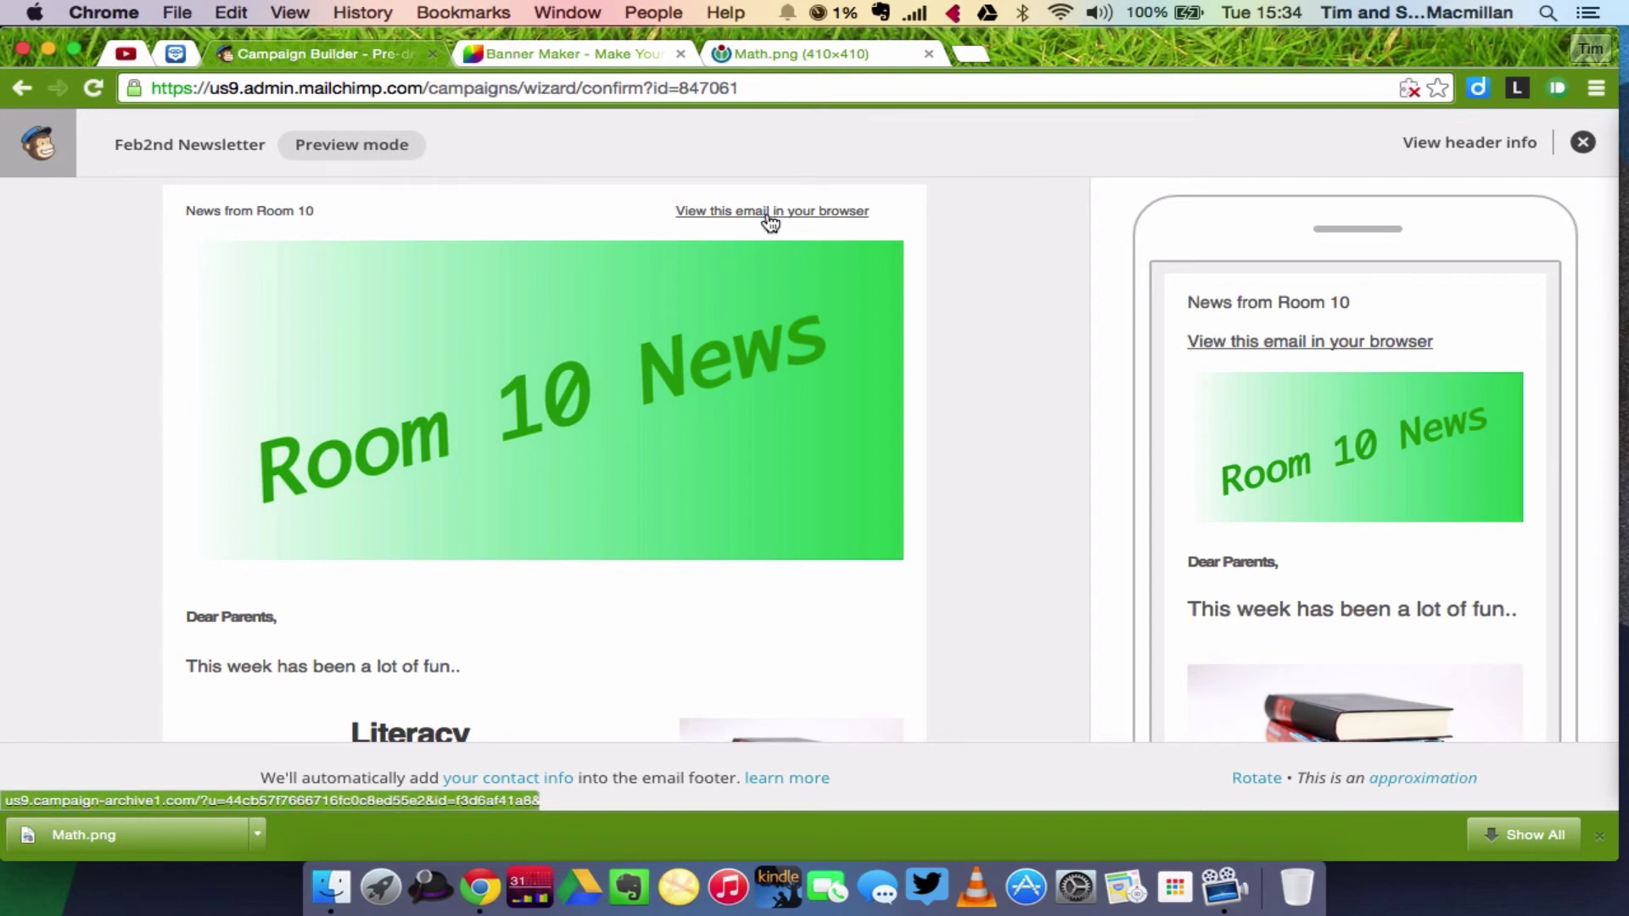
{"action": "scroll", "coordinate": [728, 401], "scroll_direction": "down", "scroll_amount": 1}
{"action": "scroll", "coordinate": [728, 407], "scroll_direction": "down", "scroll_amount": 1}
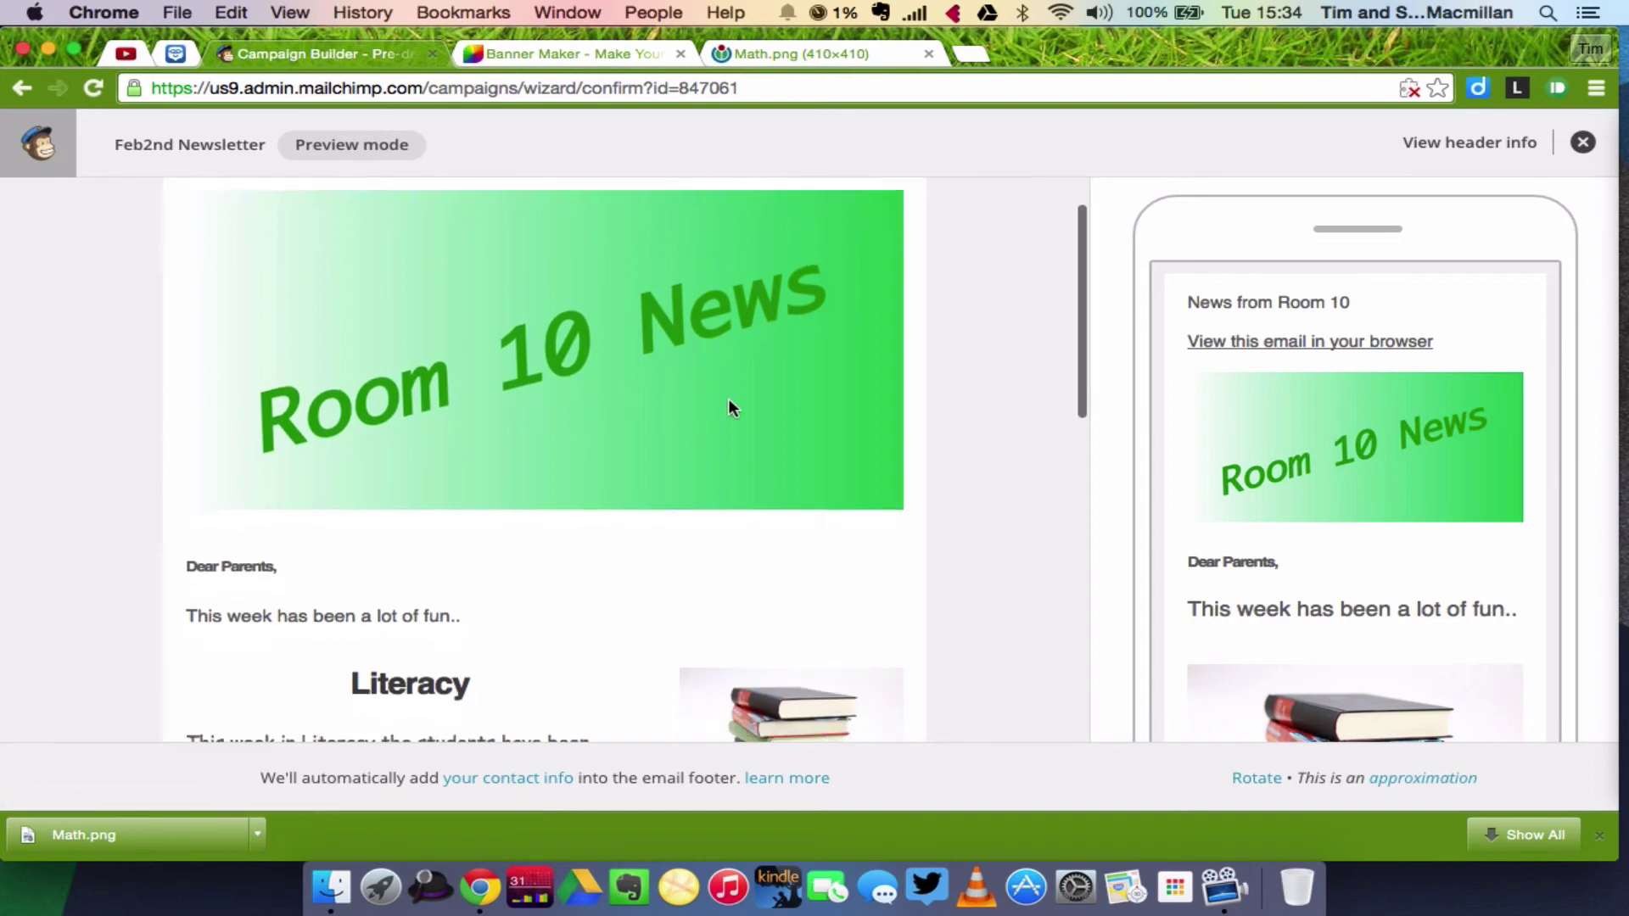
{"action": "scroll", "coordinate": [684, 447], "scroll_direction": "down", "scroll_amount": 2}
{"action": "scroll", "coordinate": [684, 447], "scroll_direction": "down", "scroll_amount": 8}
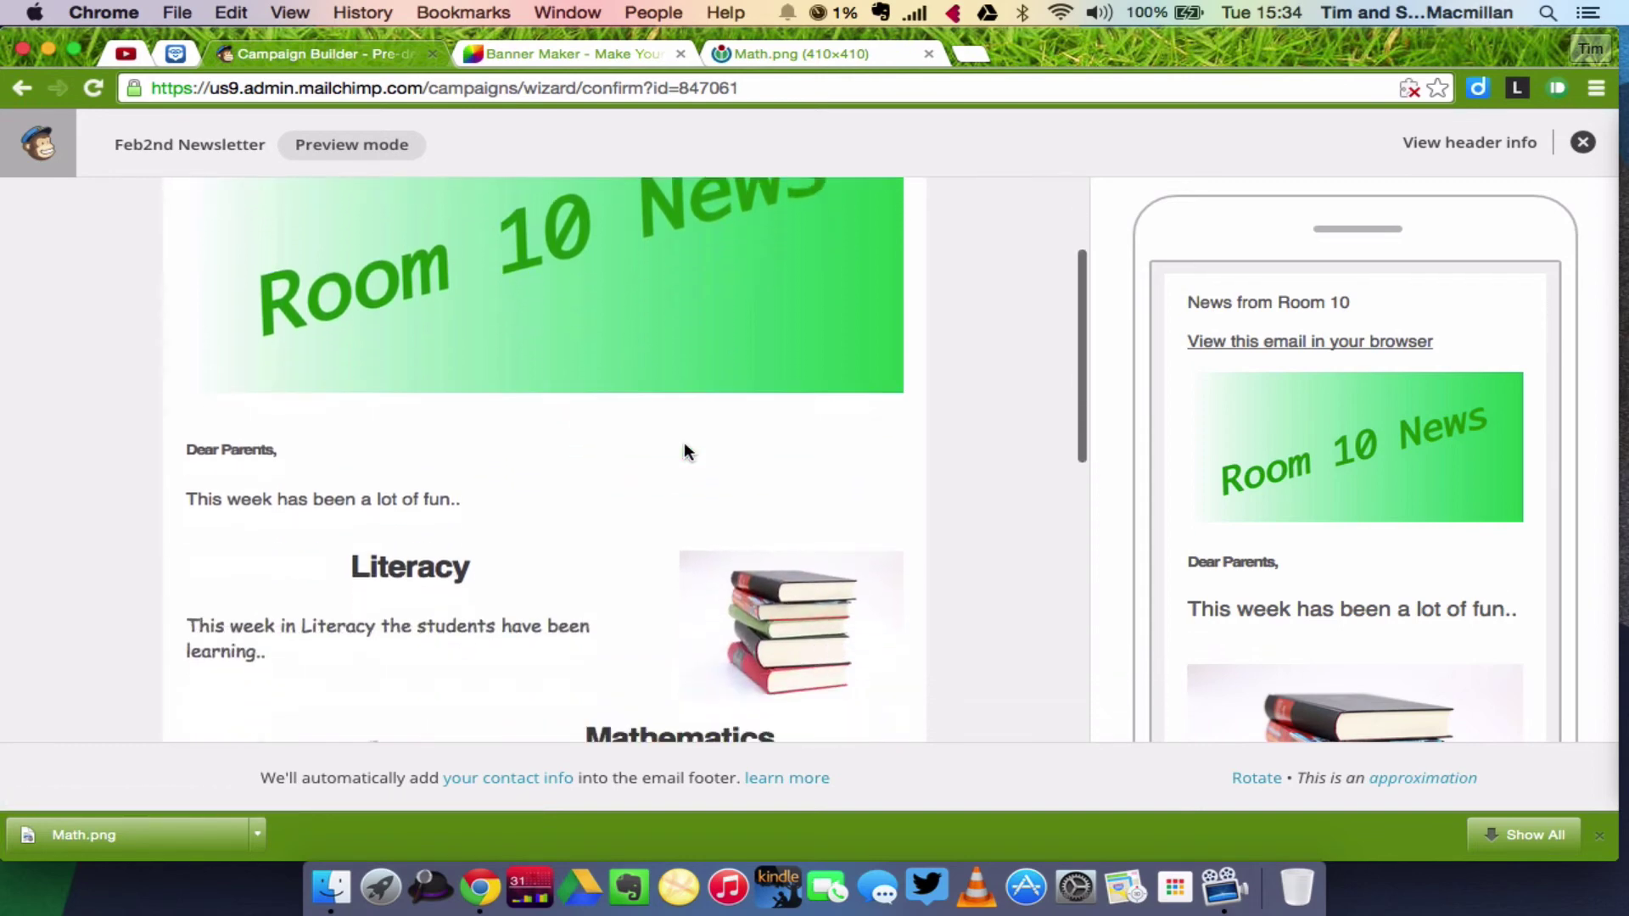
{"action": "scroll", "coordinate": [684, 445], "scroll_direction": "down", "scroll_amount": 6}
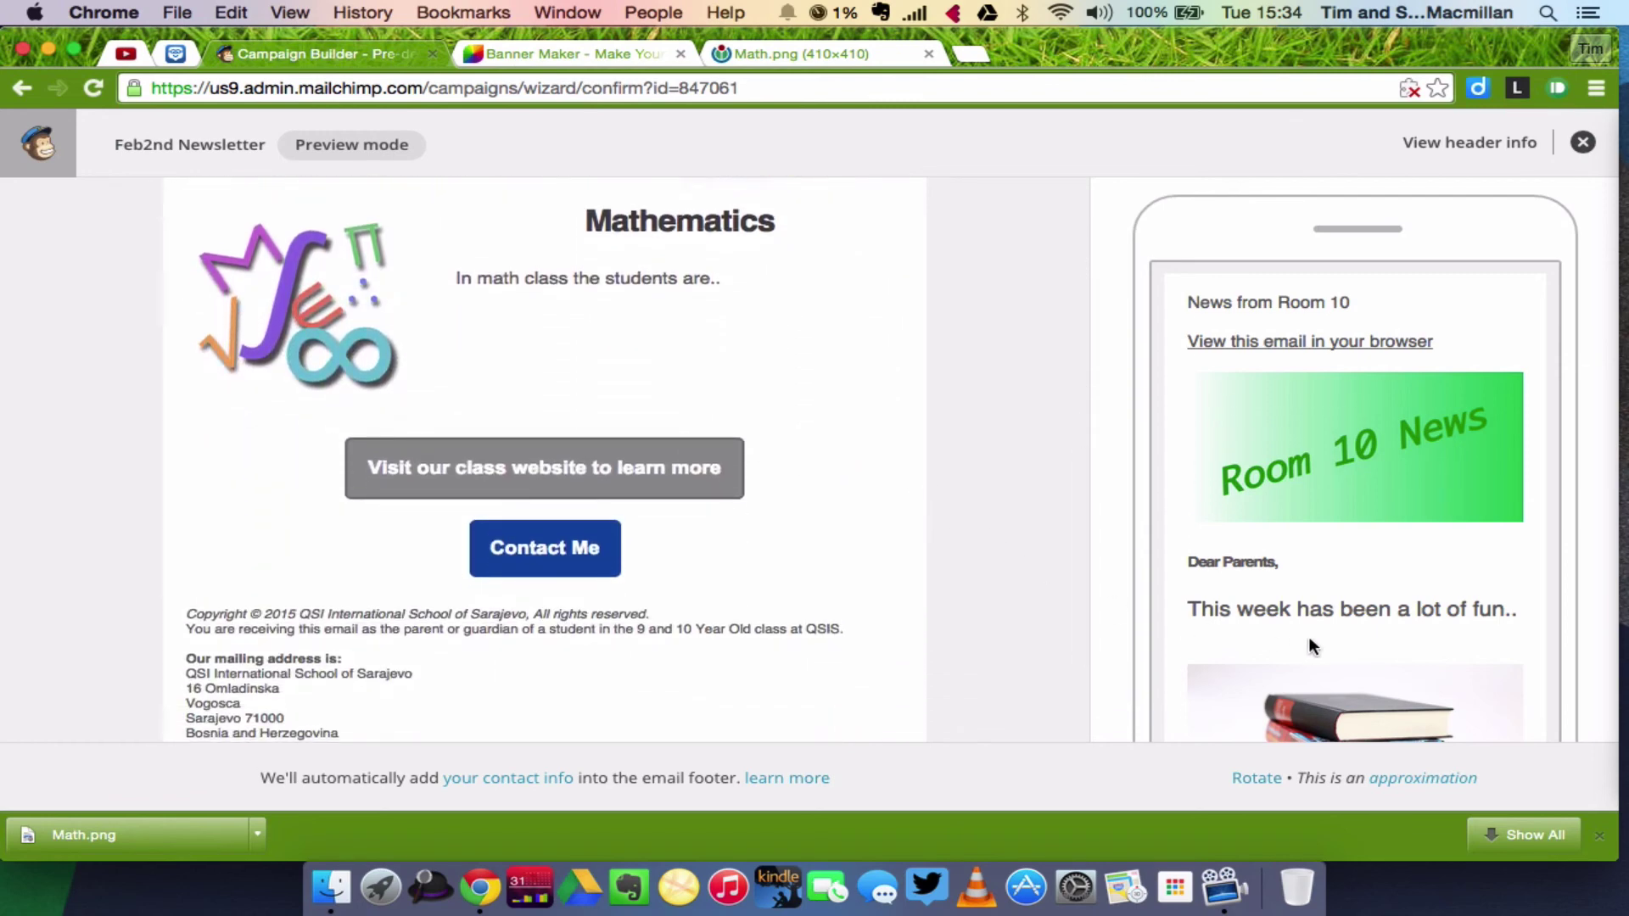
{"action": "scroll", "coordinate": [1309, 639], "scroll_direction": "down", "scroll_amount": 8}
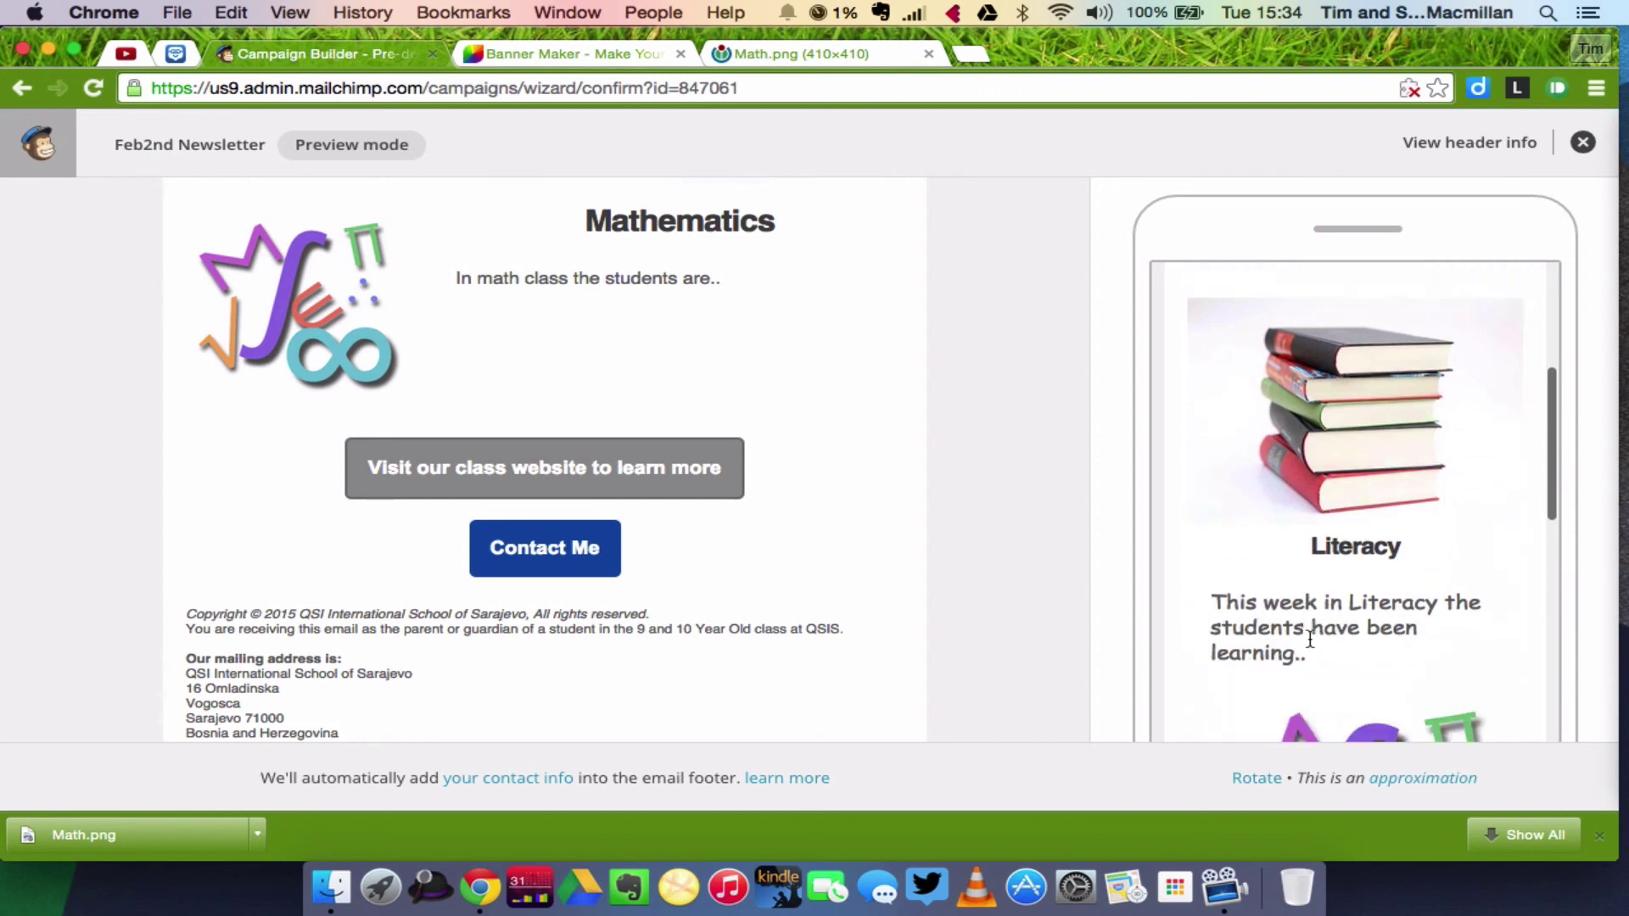
{"action": "scroll", "coordinate": [1308, 639], "scroll_direction": "down", "scroll_amount": 8}
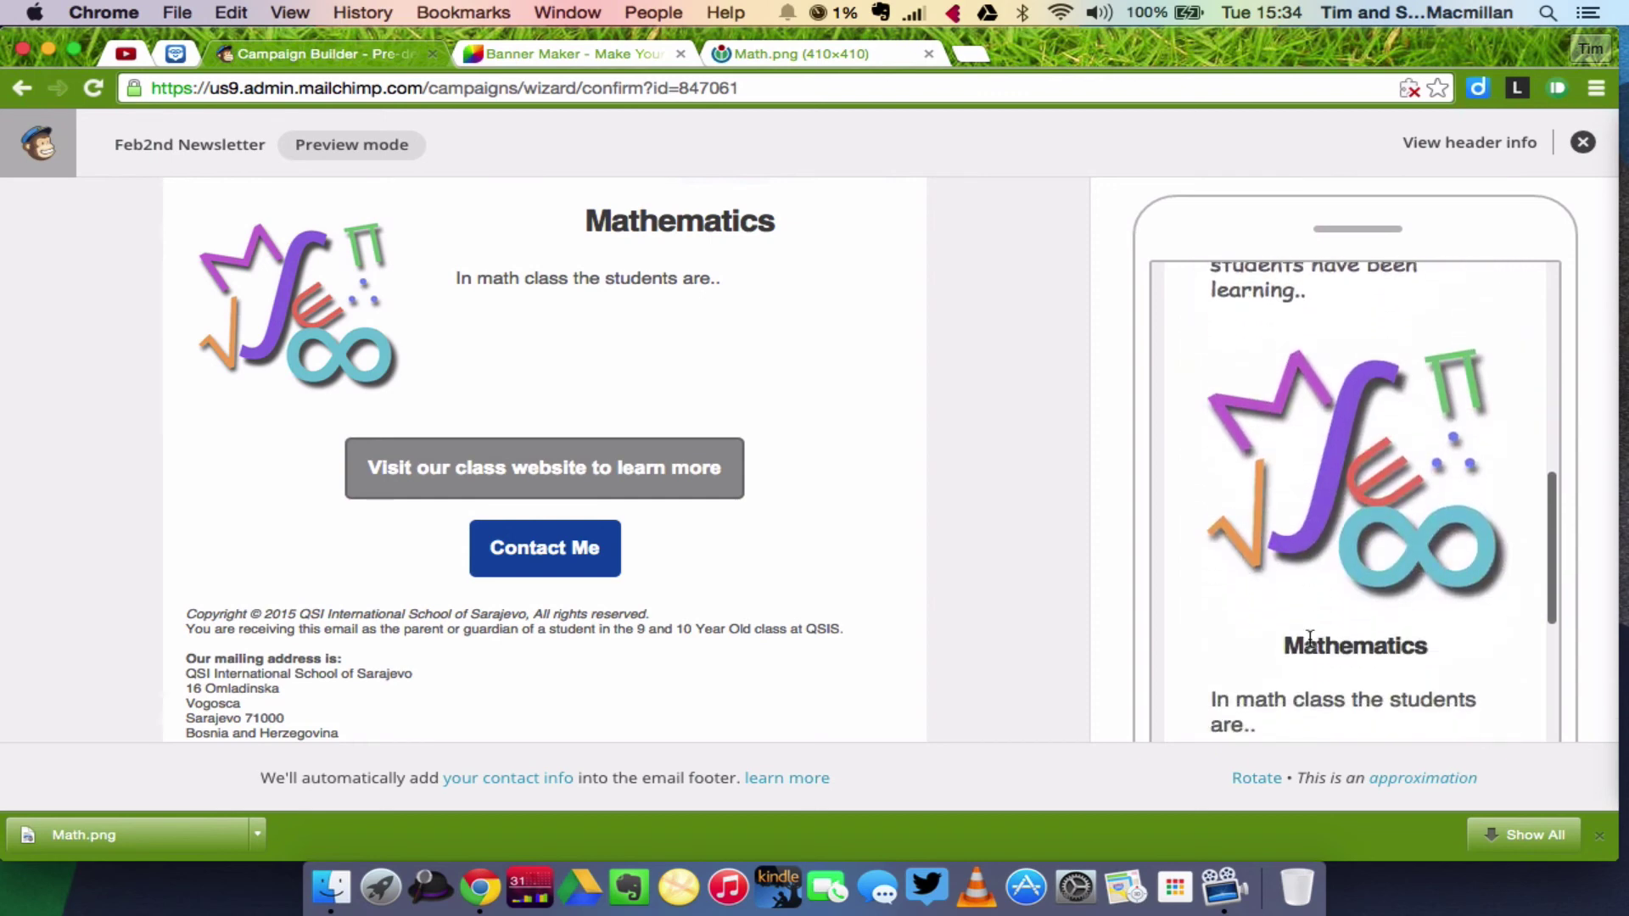
{"action": "scroll", "coordinate": [1315, 597], "scroll_direction": "up", "scroll_amount": 2}
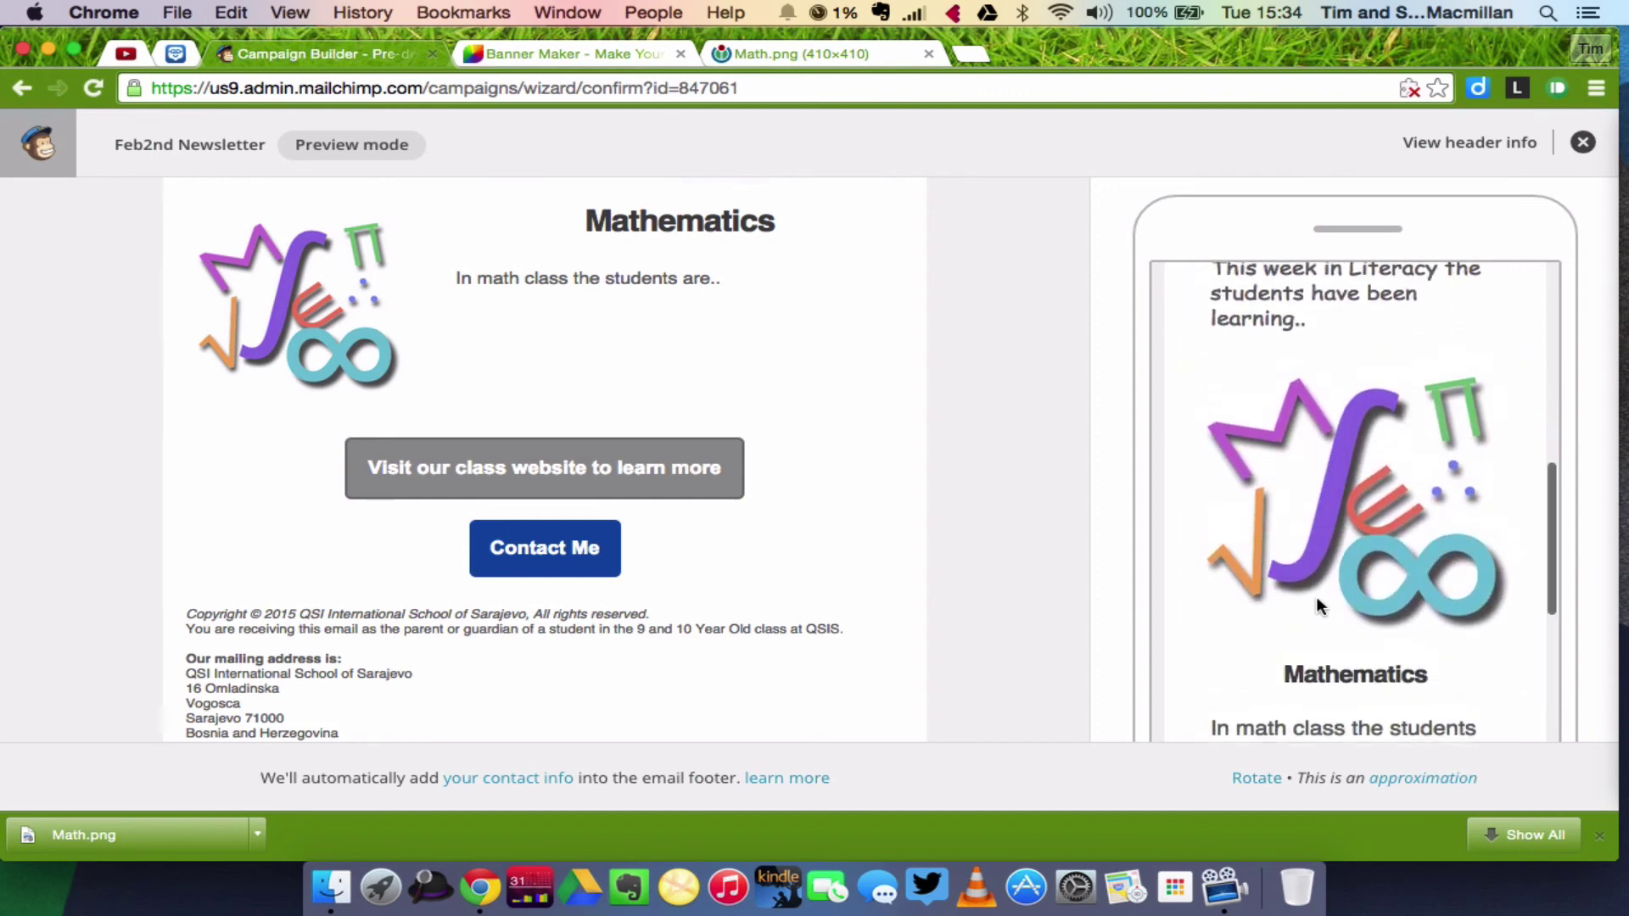
{"action": "left_click", "coordinate": [1583, 144]}
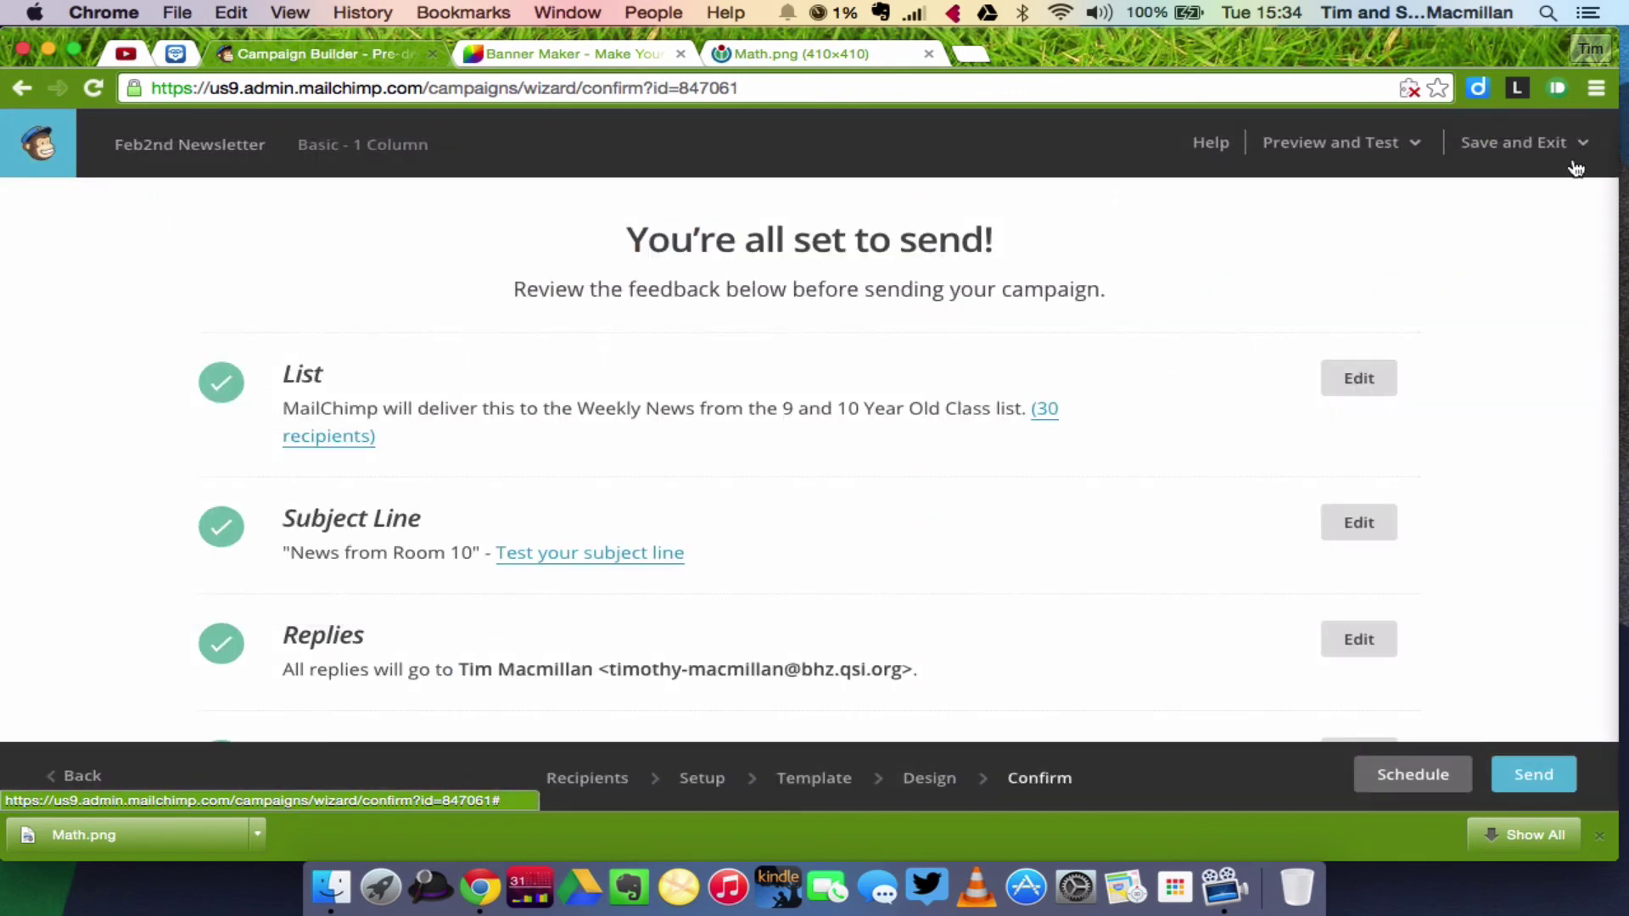